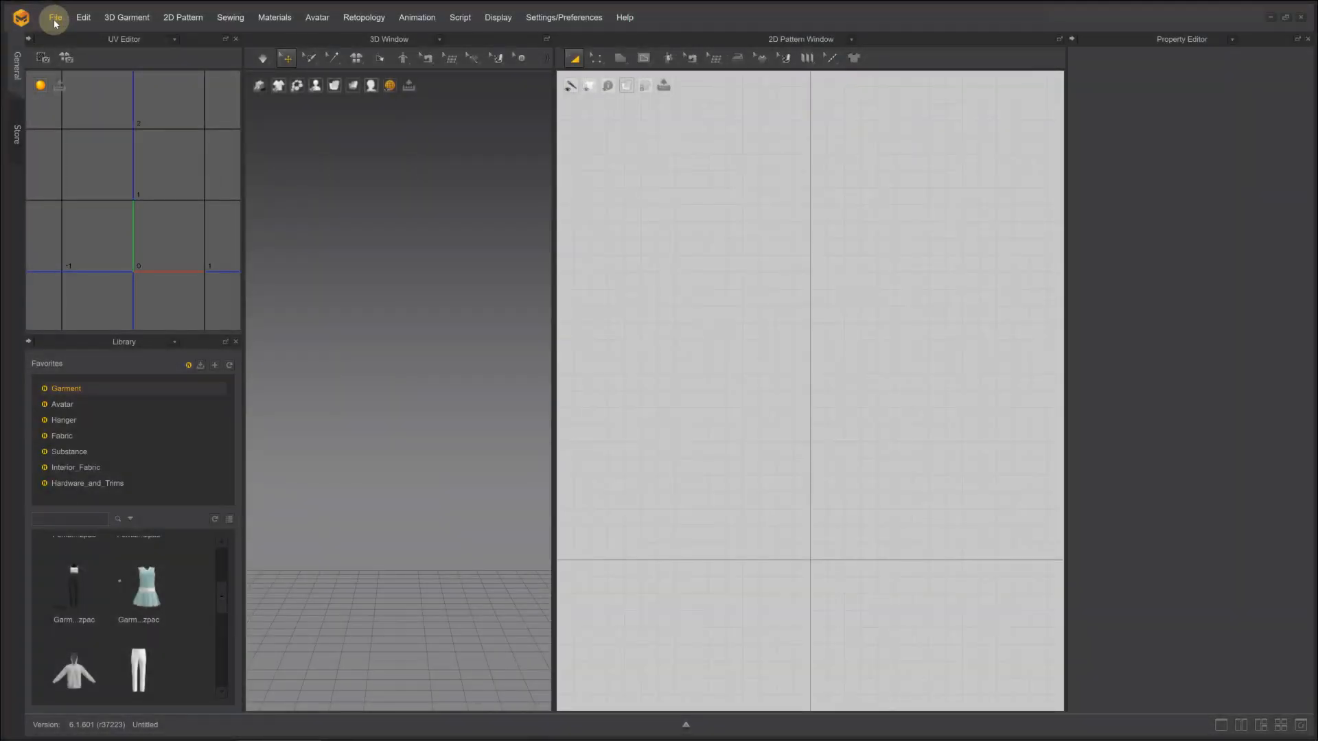
Import f_srt_unw_body_fitting2_LOD1-3.obj as an avatar at cm (DAZ Studio) scale and load the Garments2_Hana garment from the library
left_click(55, 22)
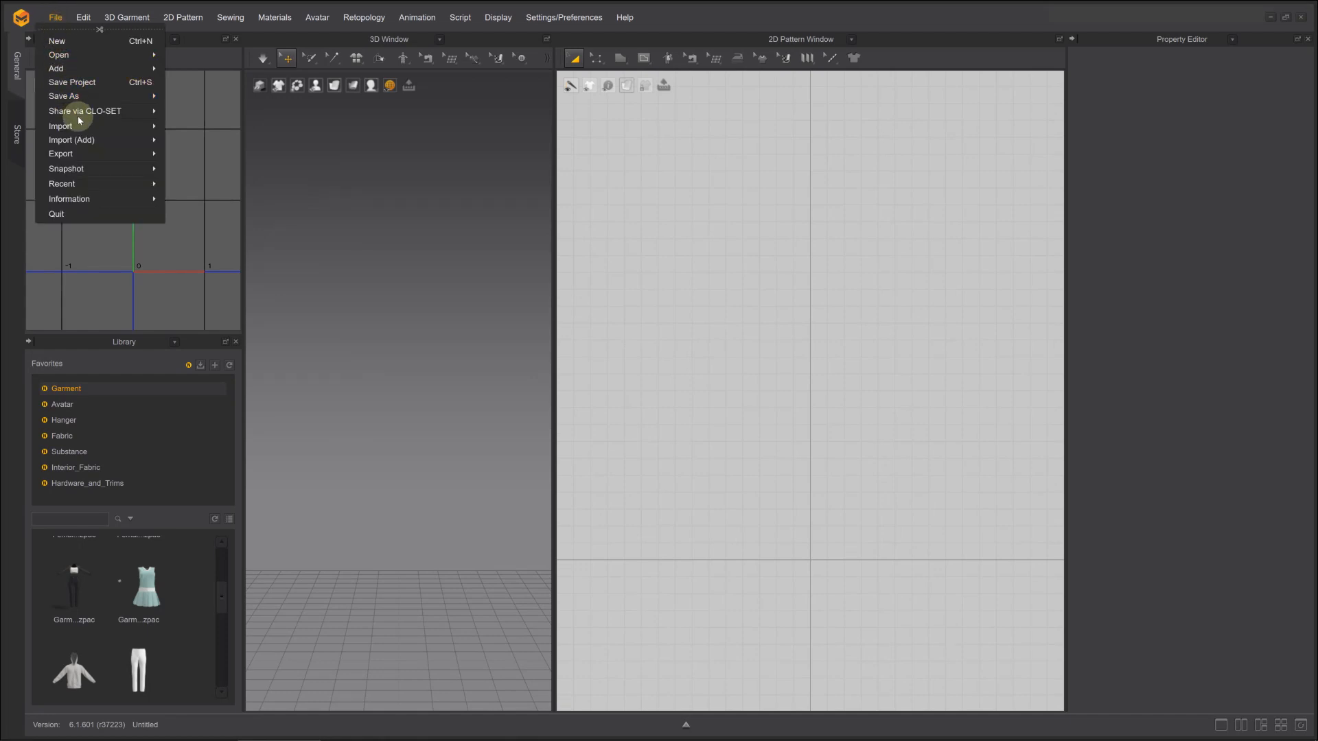
left_click(182, 136)
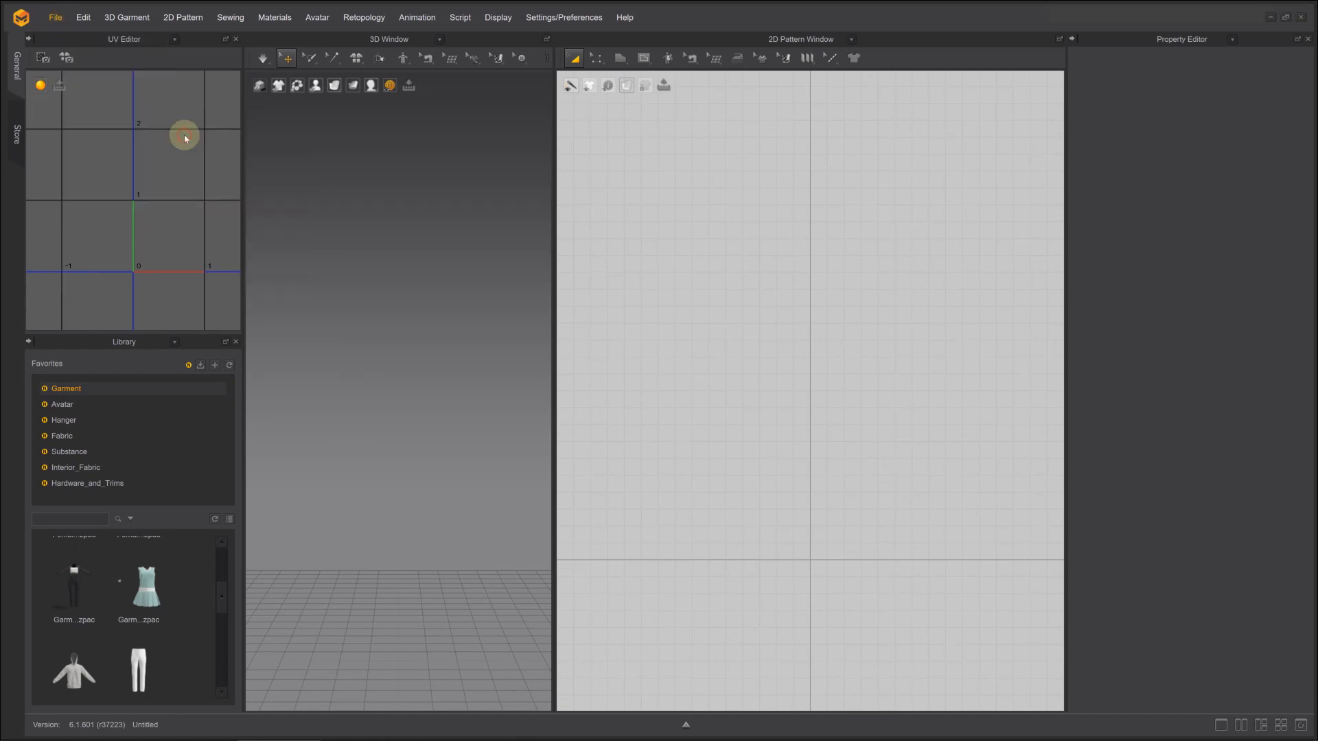
left_click(659, 256)
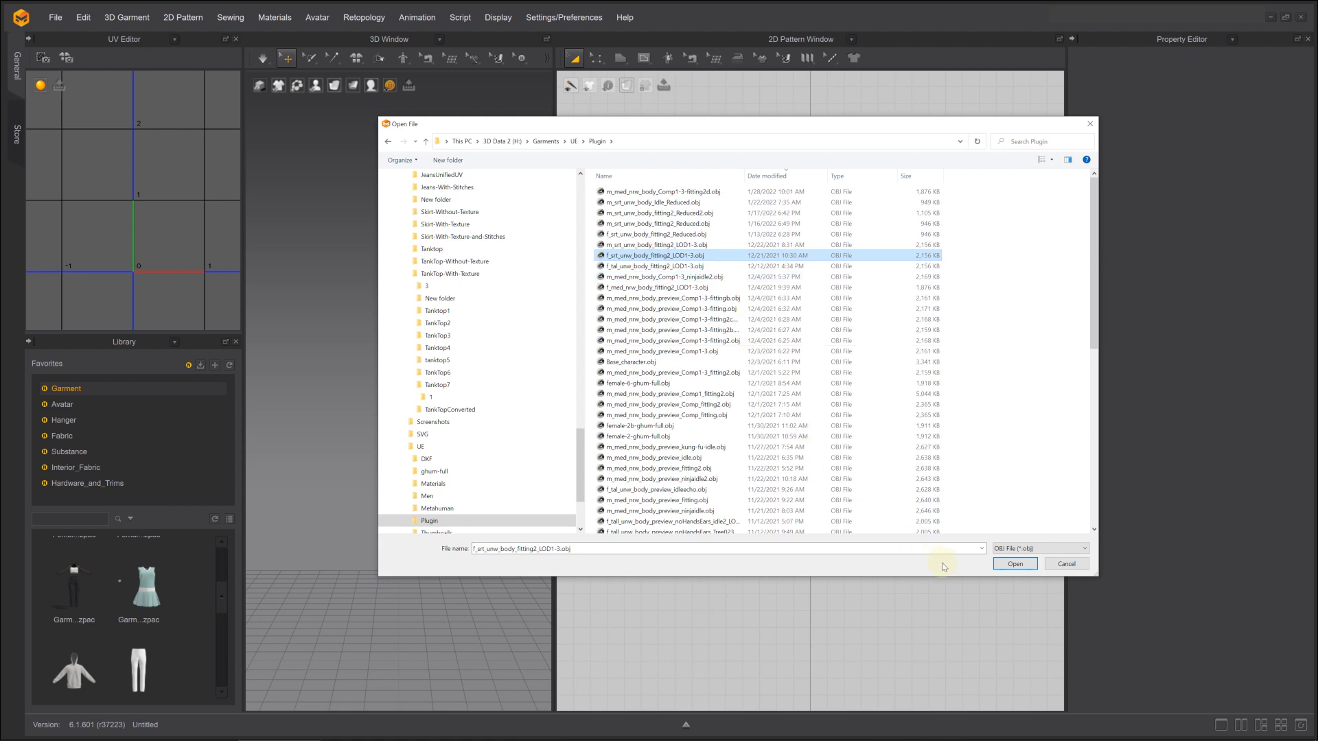
left_click(1015, 565)
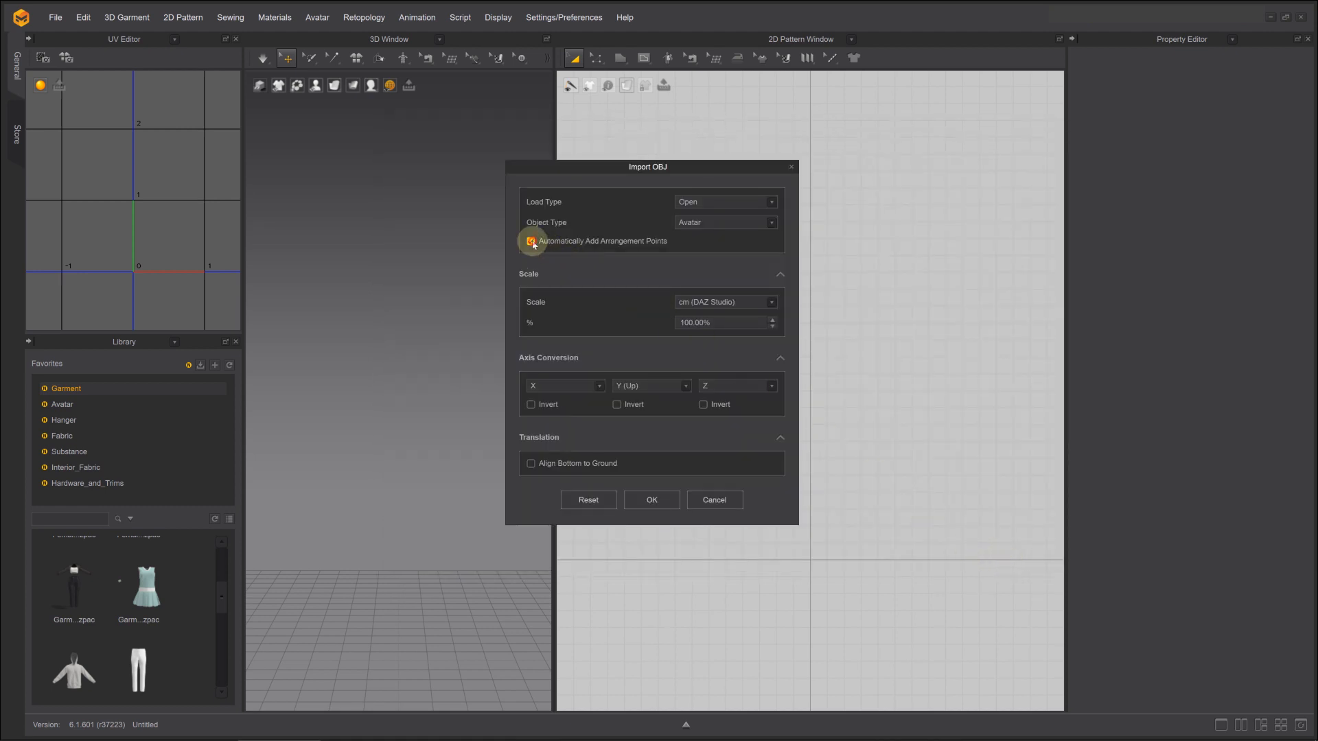
left_click(642, 497)
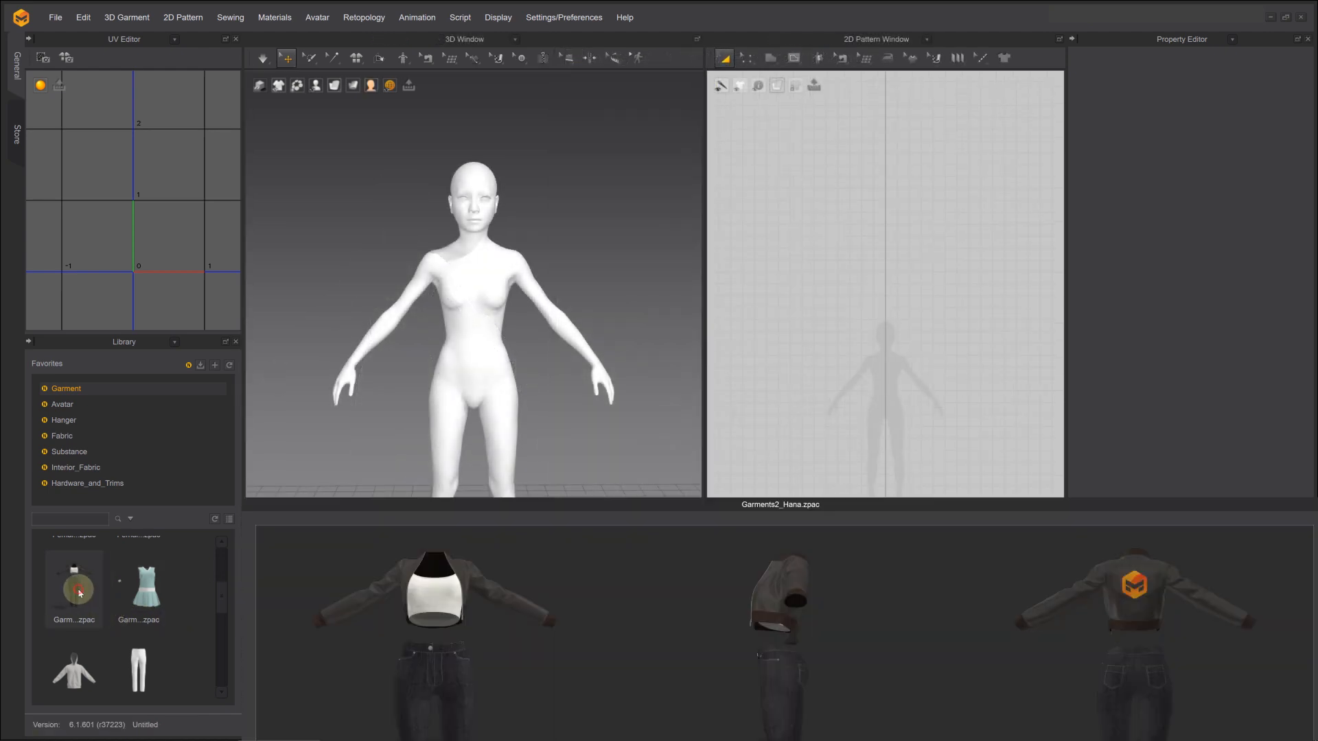
double_click(79, 593)
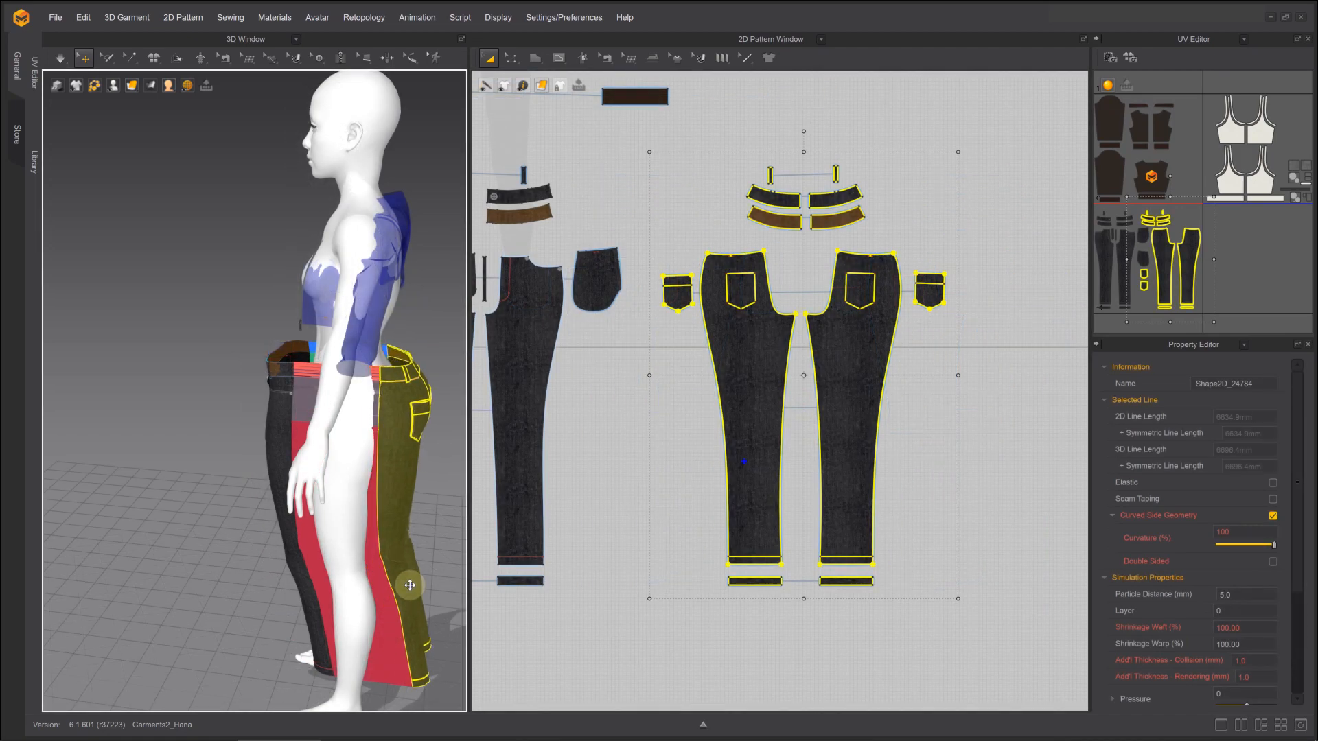
right_click_drag(388, 583, 311, 541)
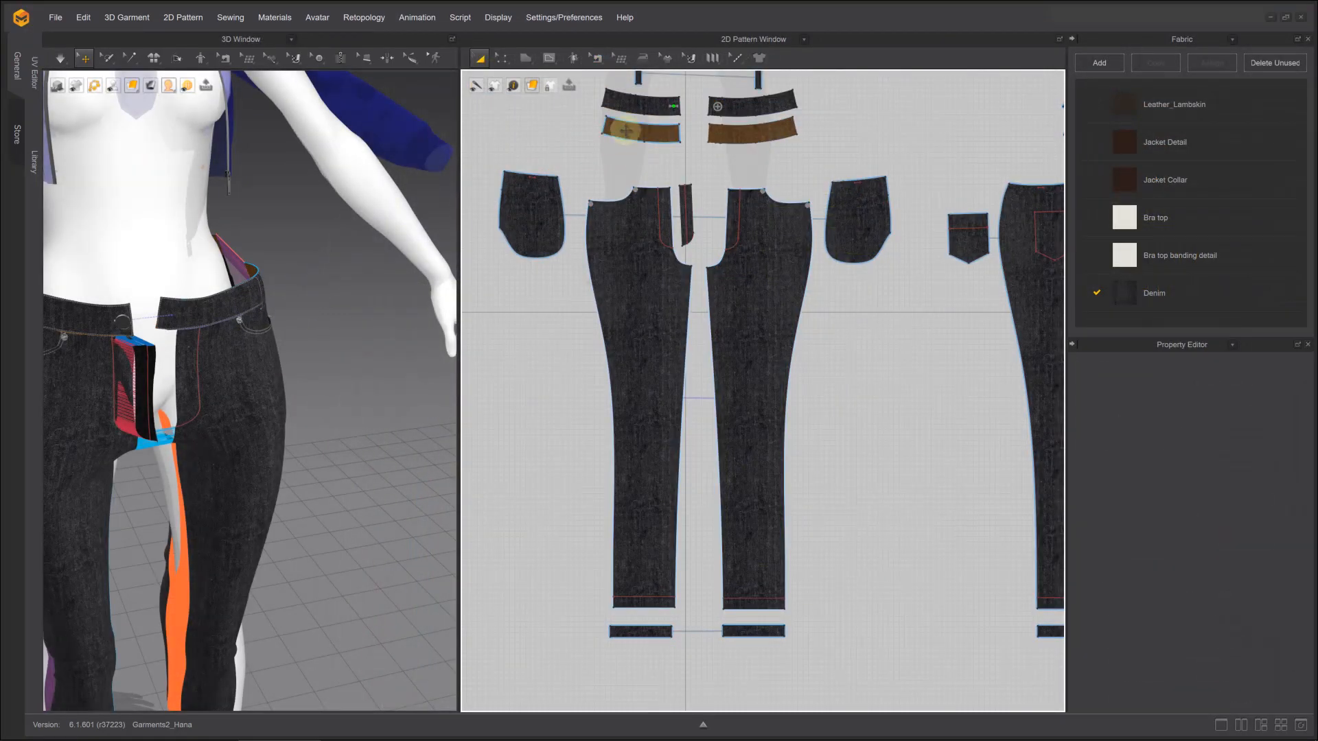
Delete the brown inner waistband pieces from the front and back of the jeans
left_click(625, 130)
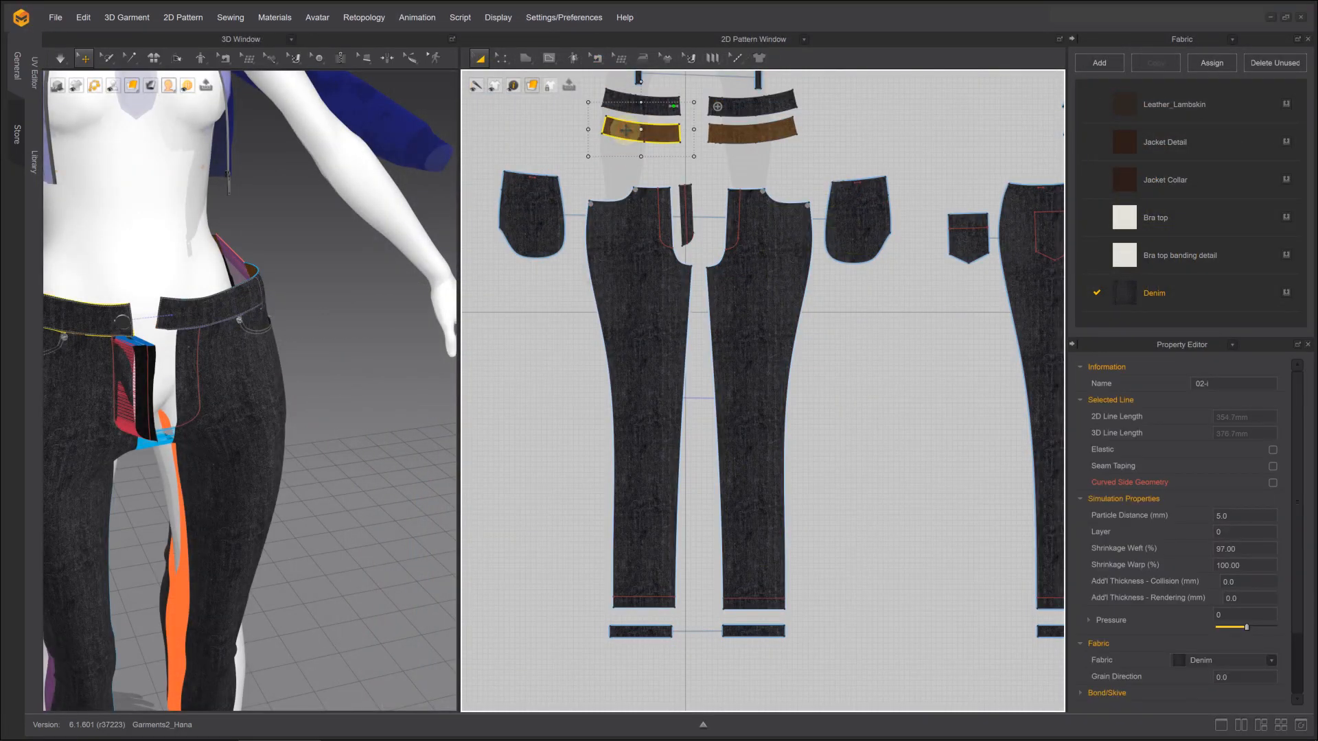
left_click(745, 136)
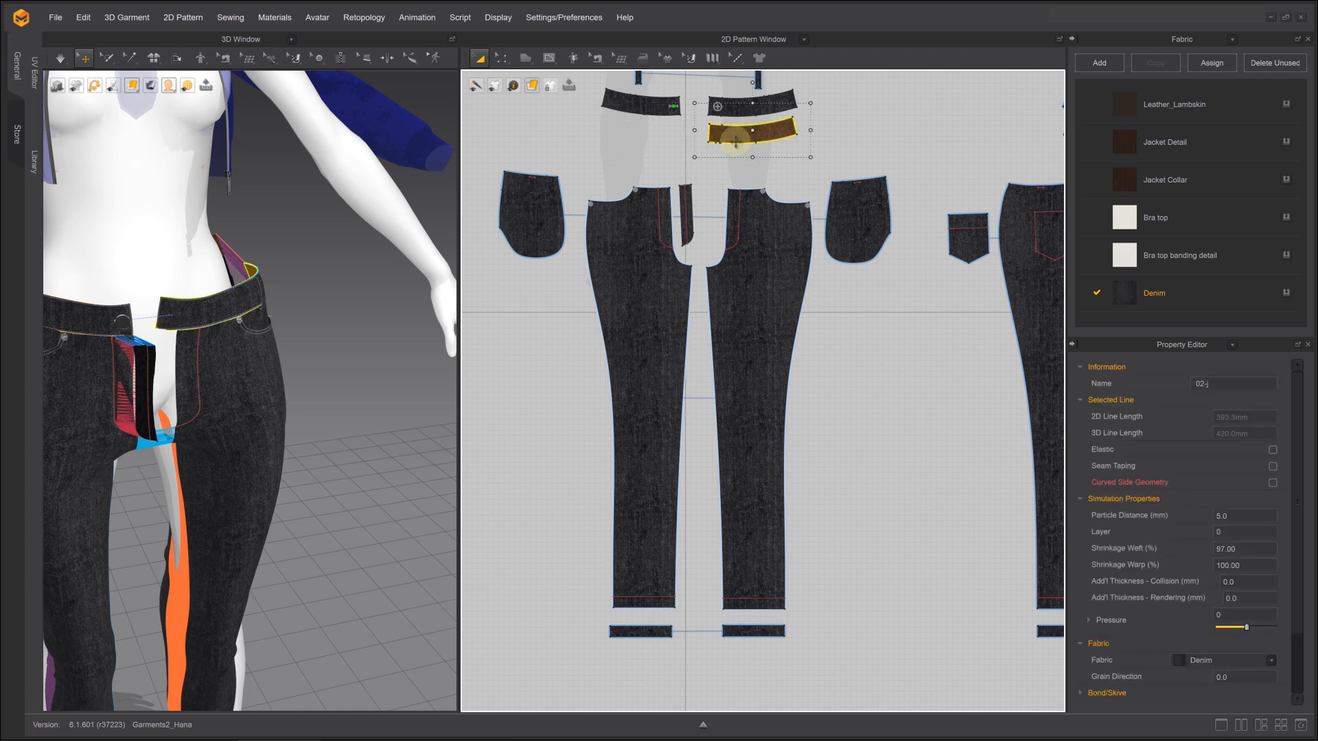
scroll(735, 141, "down", 3)
left_click(907, 125)
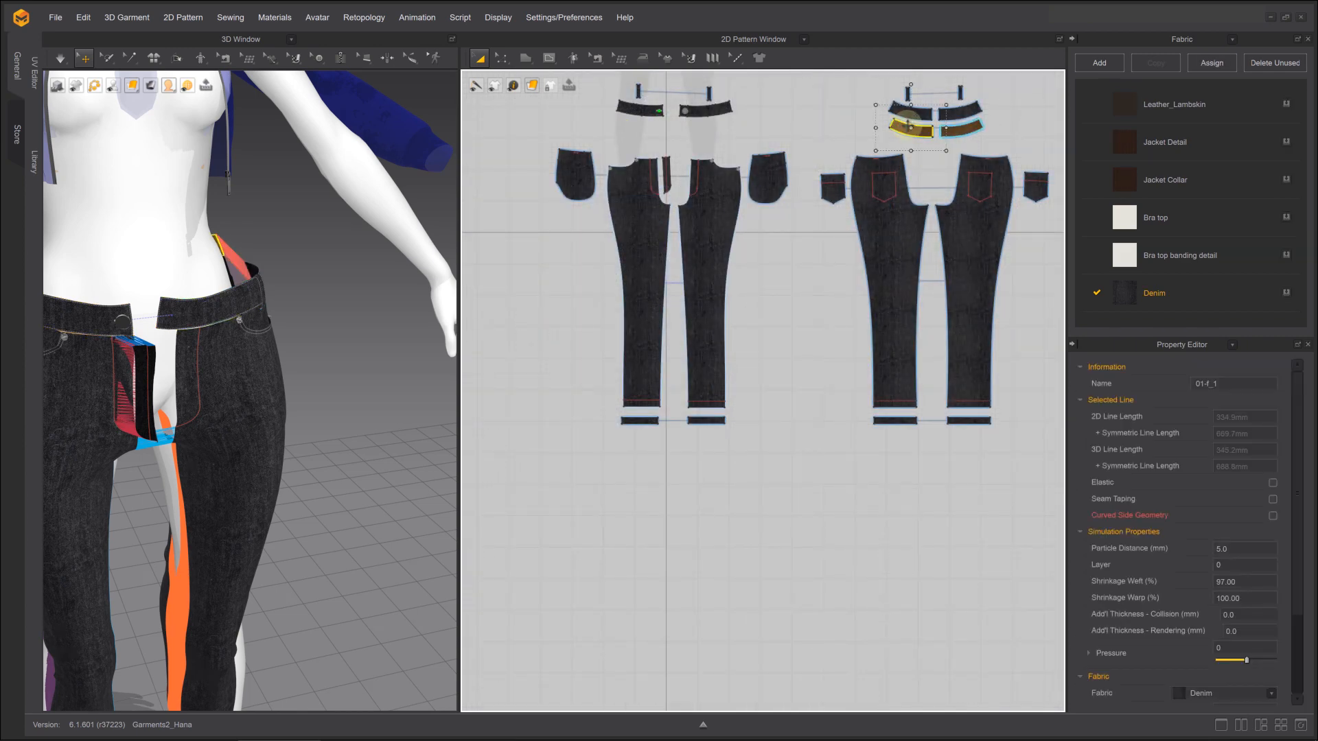
left_click(794, 122)
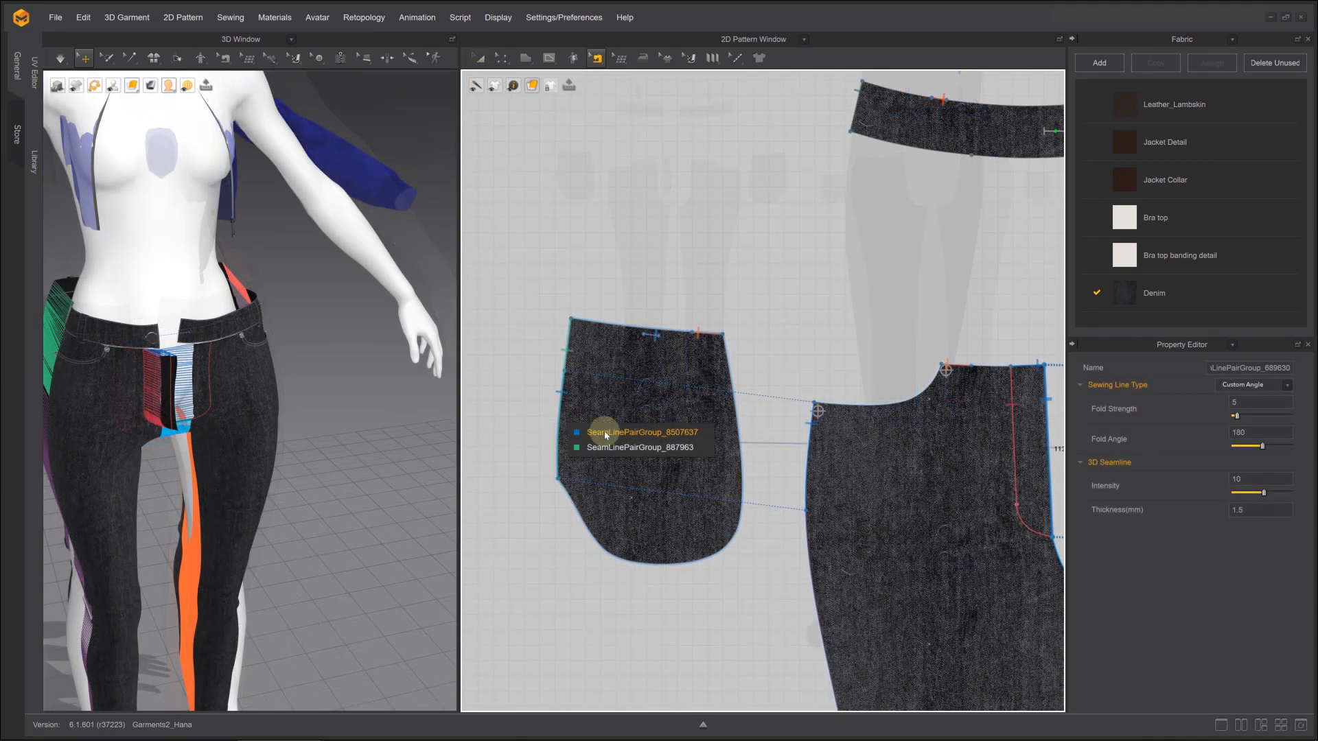
Cut the front pocket bag down to a small wedge by deleting the lower points of its outline
left_click(607, 432)
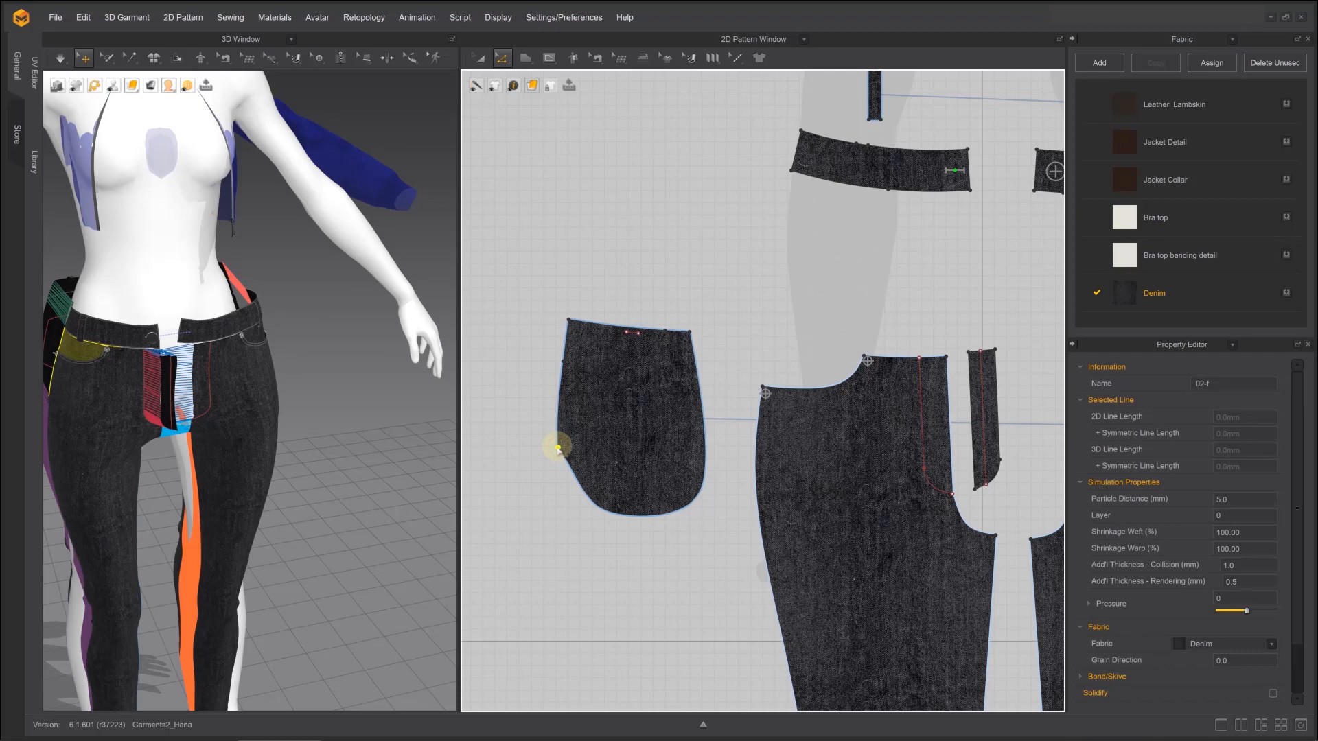
key("Delete")
key("a")
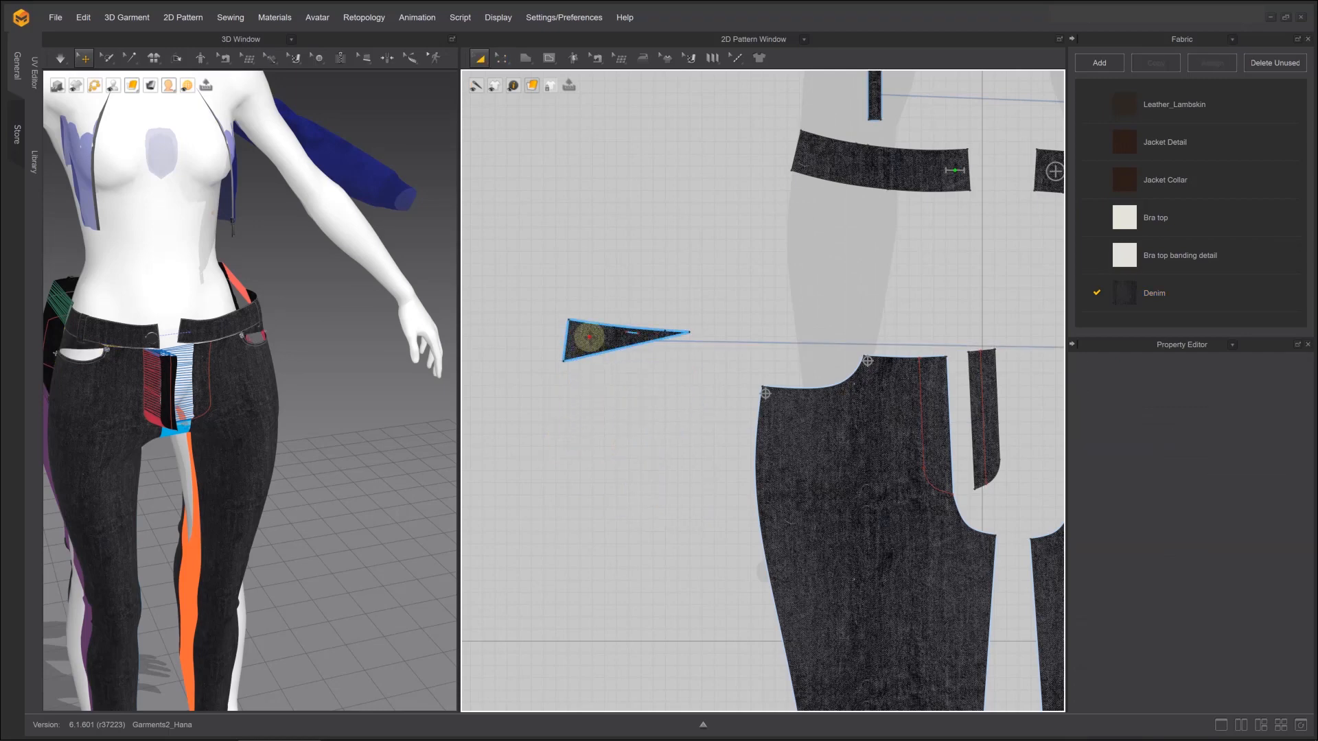
Move the pocket wedge above the front leg's pocket opening and delete the extra point at its narrow tip
left_click_drag(583, 336, 846, 325)
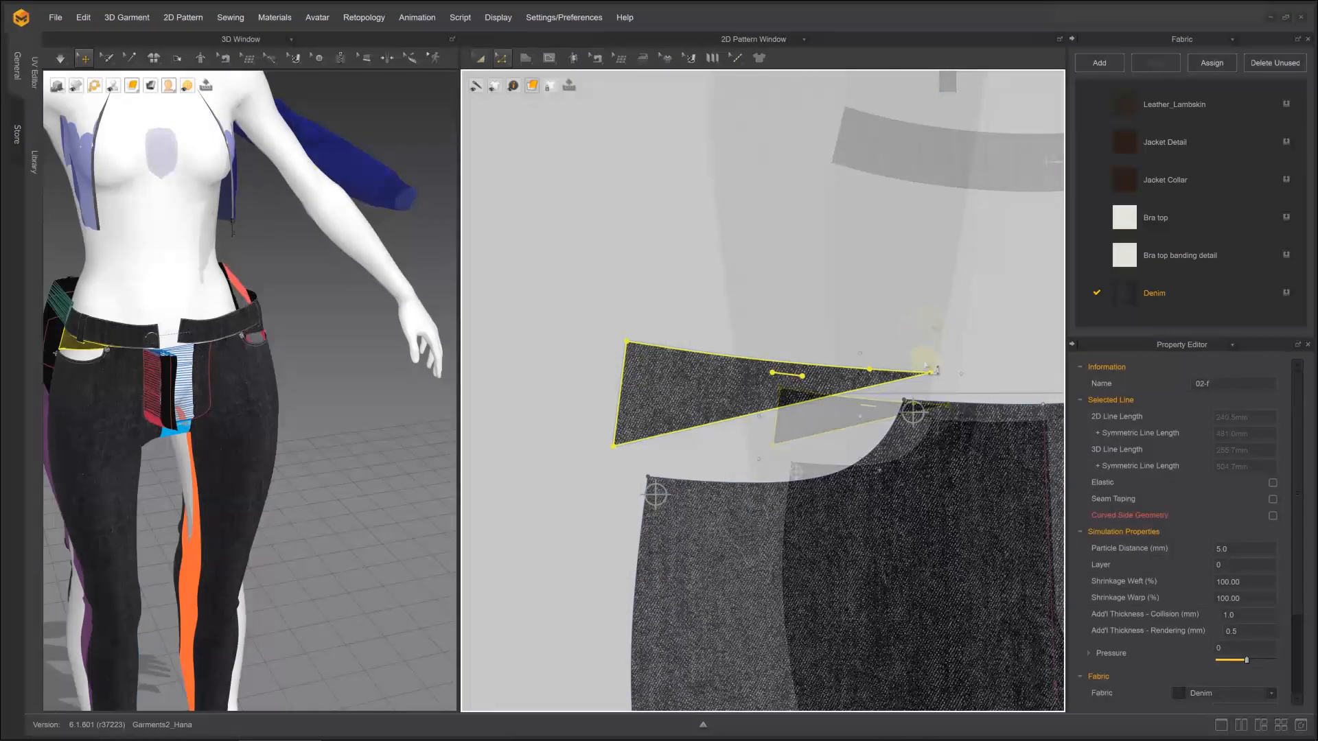
key("Delete")
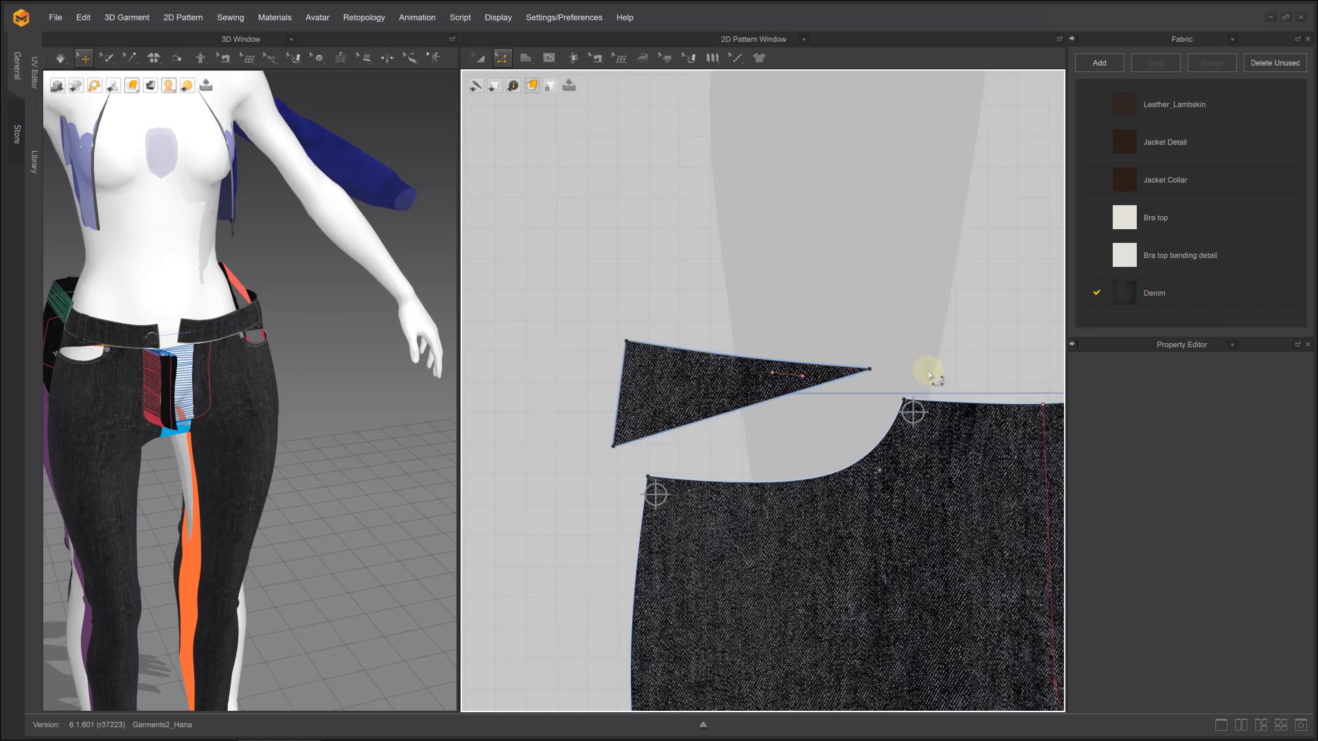
key("a")
left_click(671, 378)
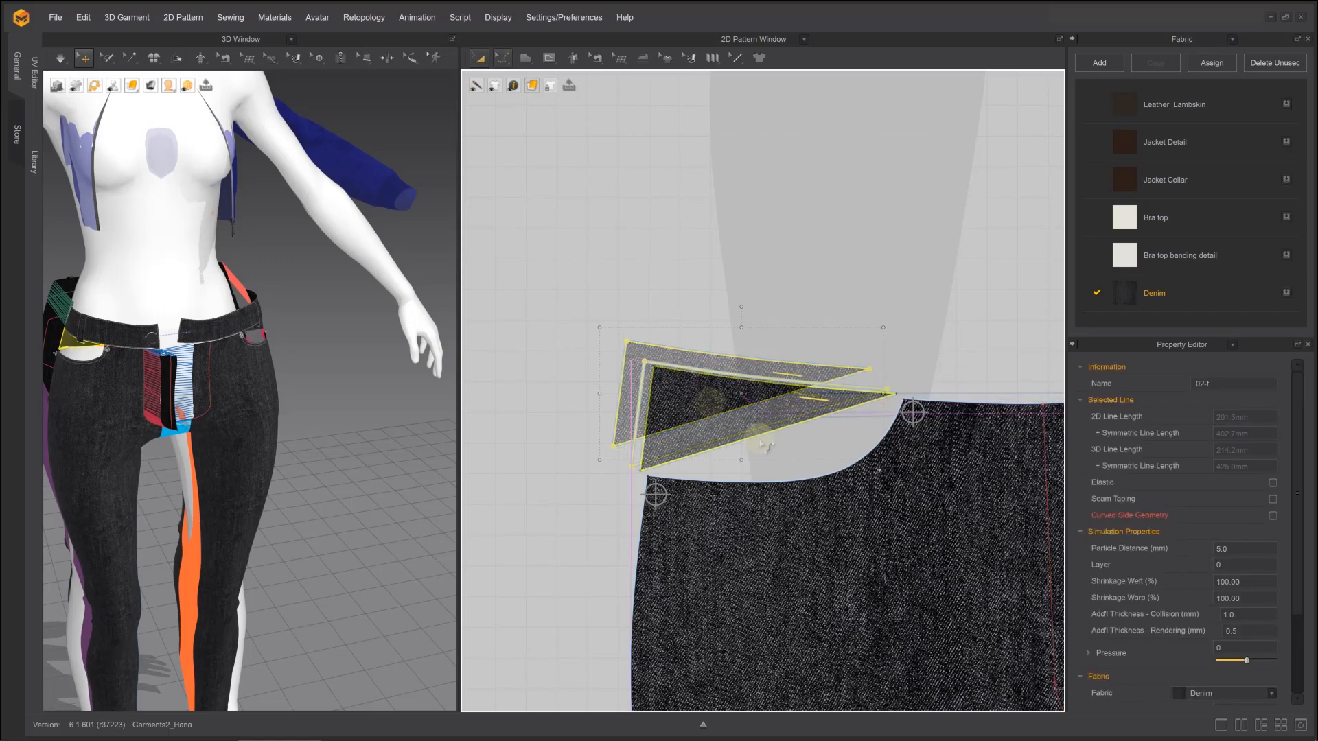
Curve the lower edge of the pocket wedge to follow the front leg's pocket opening
key("c")
left_click(761, 438)
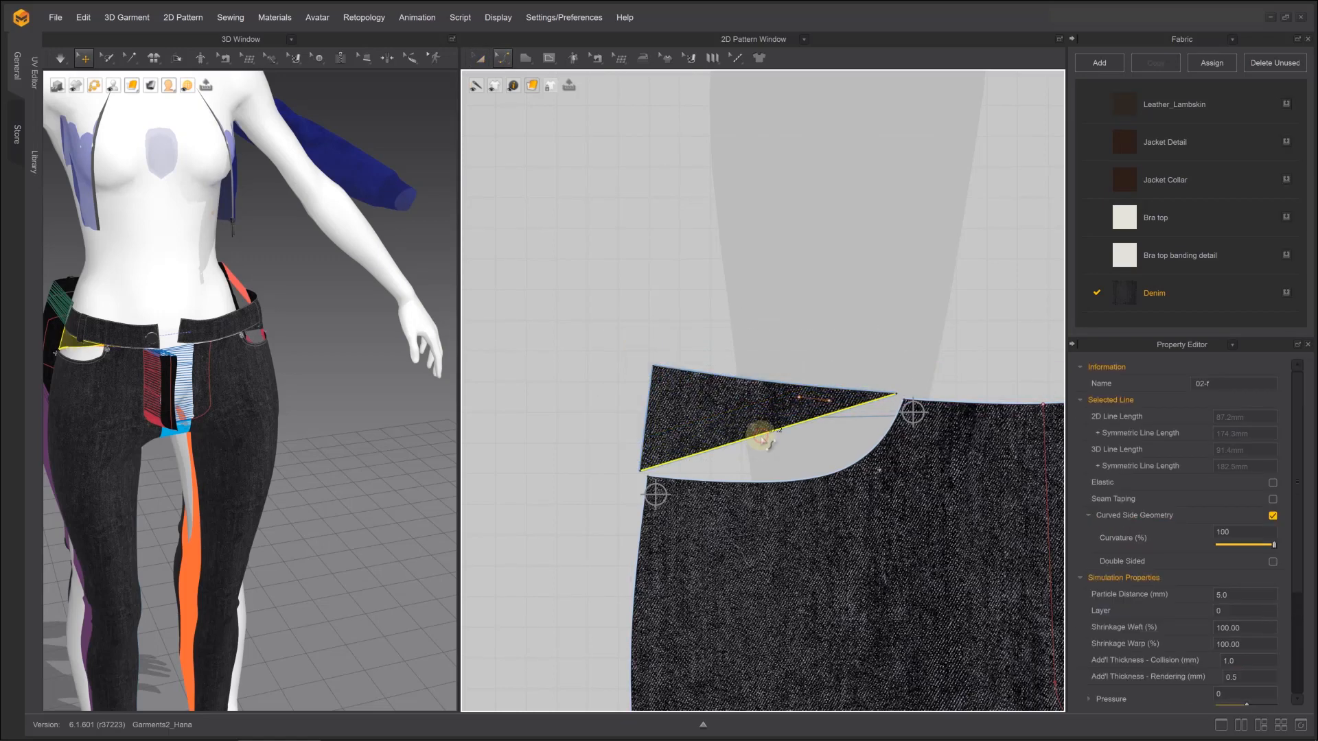
left_click_drag(762, 440, 854, 469)
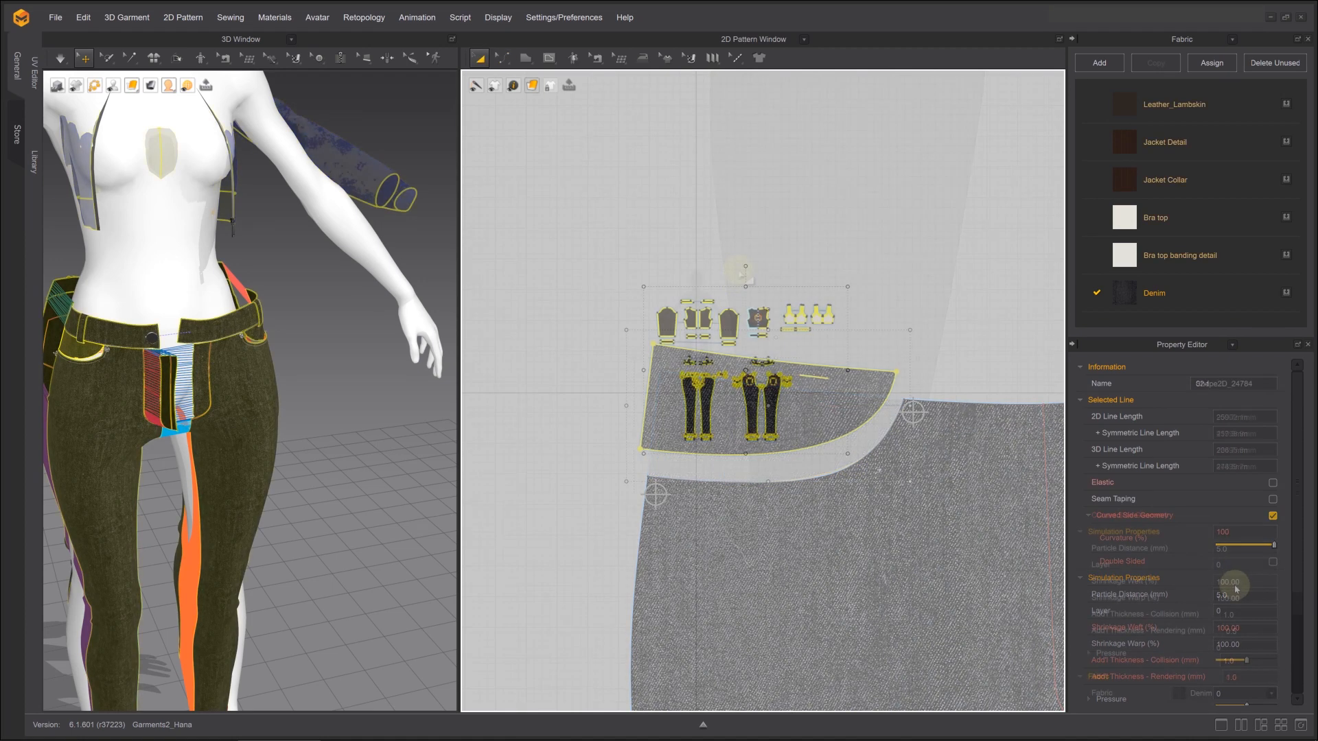
Set the particle distance of all pattern pieces to 14 mm
left_click(1234, 594)
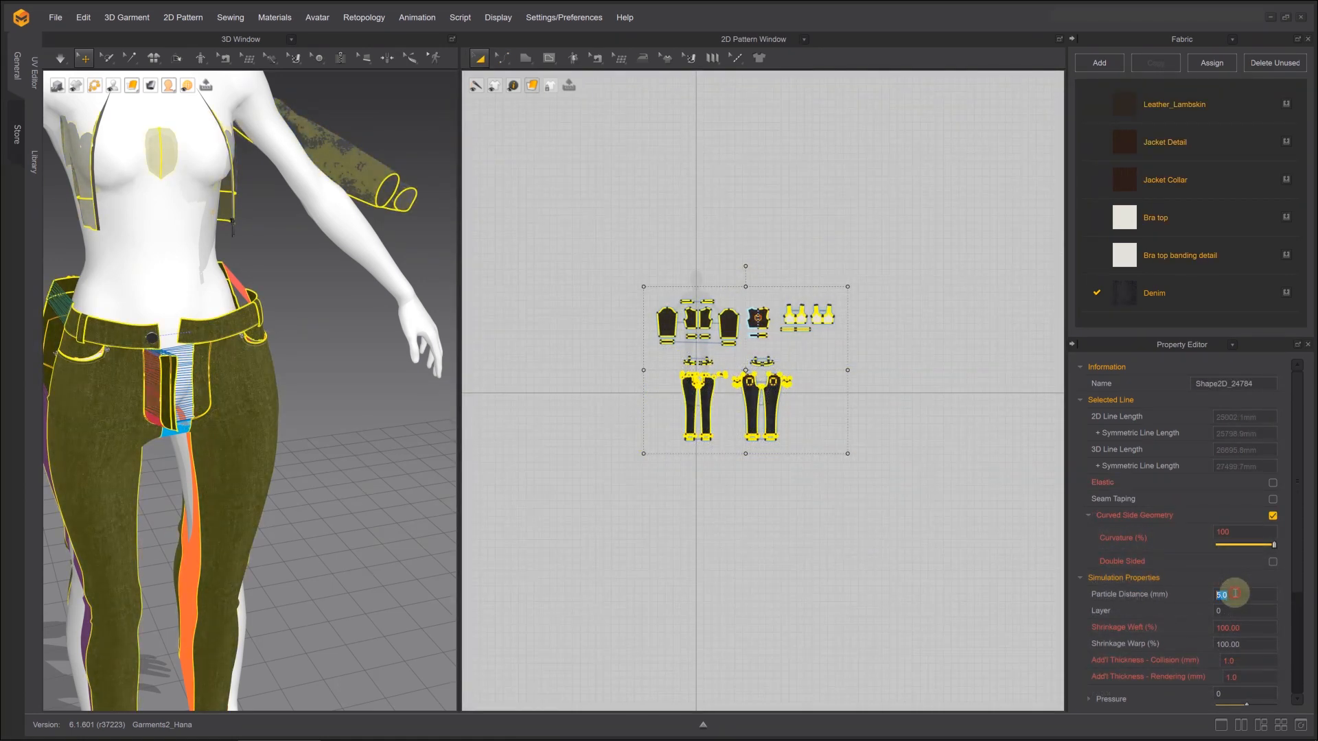
type("14")
key("Return")
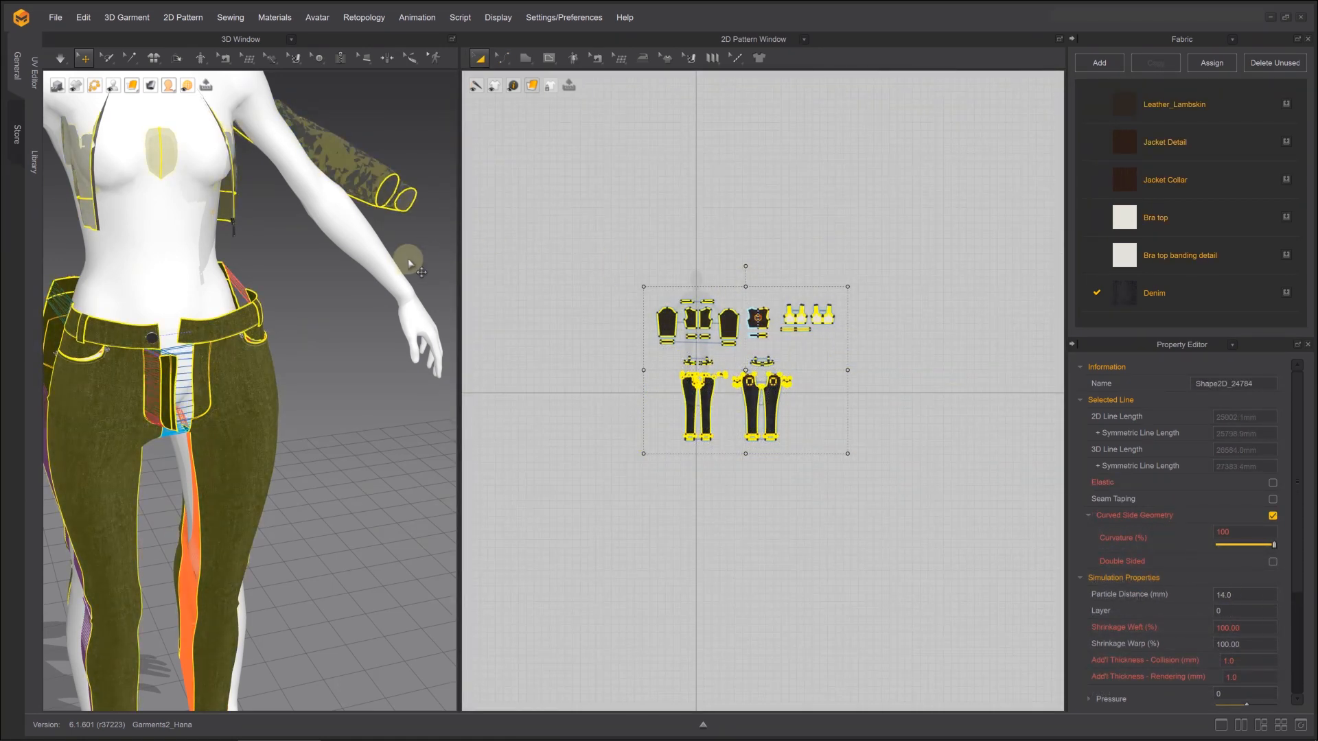
Set the avatar's skin offset to 0.3 mm
left_click(377, 266)
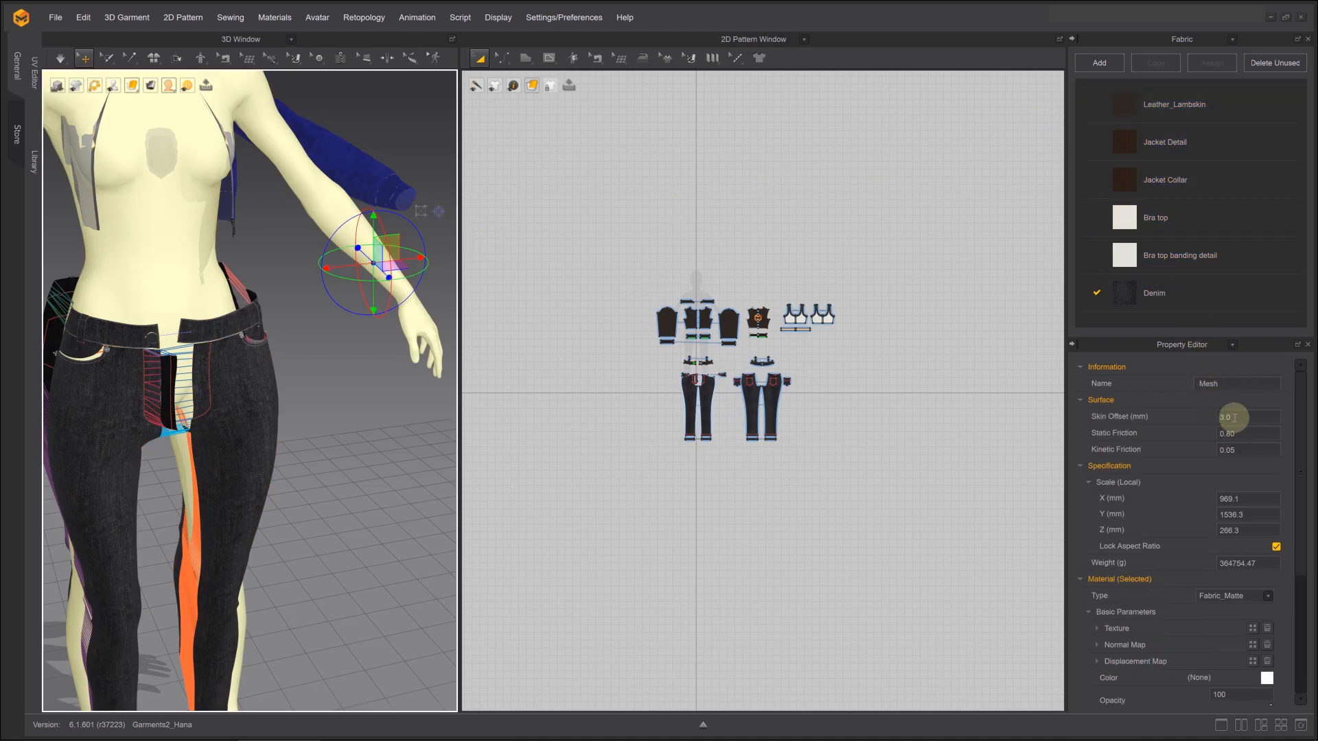
left_click(1235, 418)
left_click_drag(1239, 418, 1183, 419)
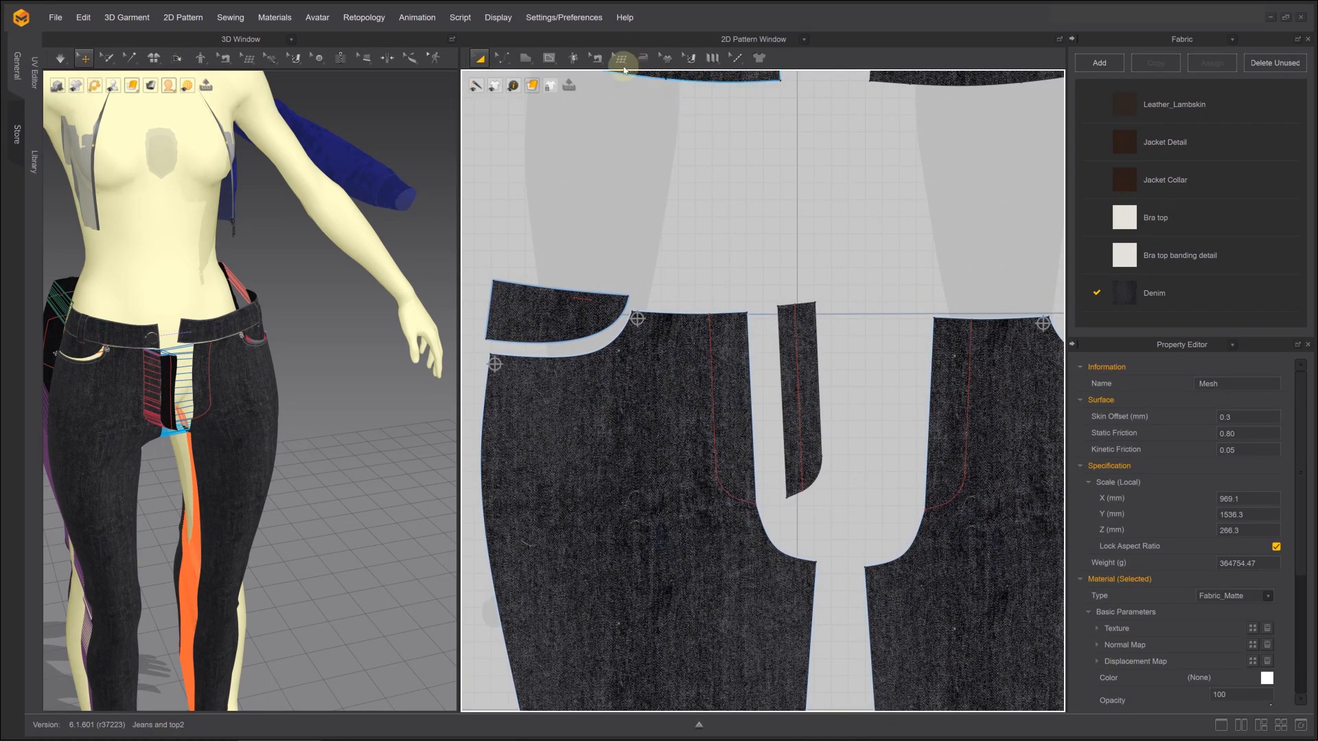
Sew the pocket piece's curved lower edge to the front leg's pocket opening with Segment Sewing
left_click(597, 58)
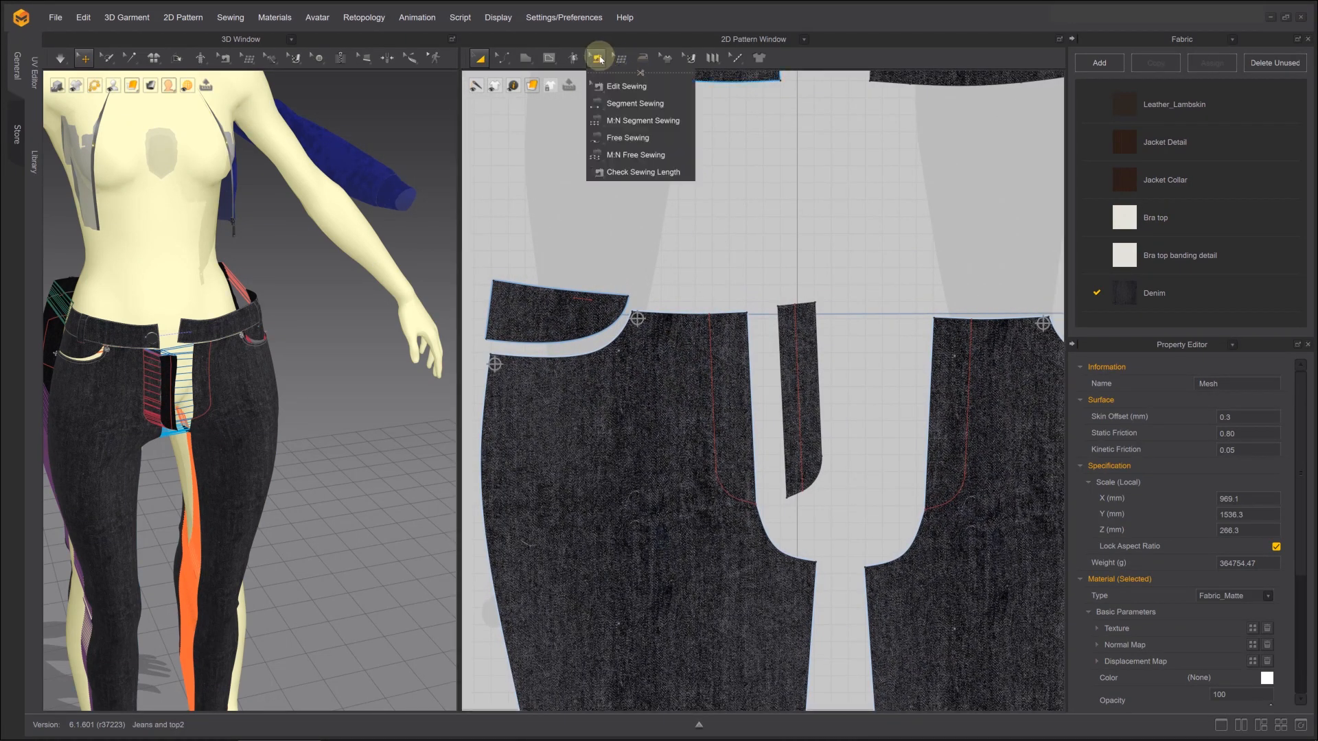
left_click(618, 104)
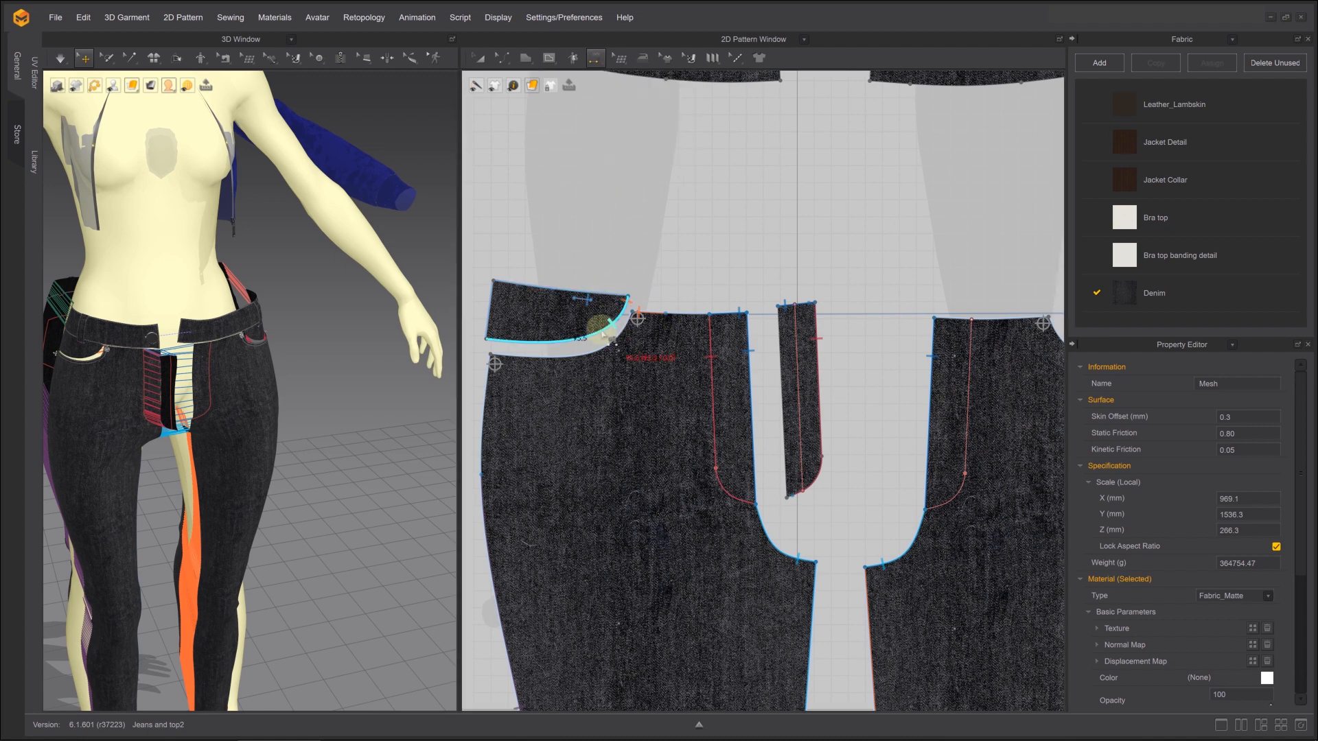
left_click(580, 339)
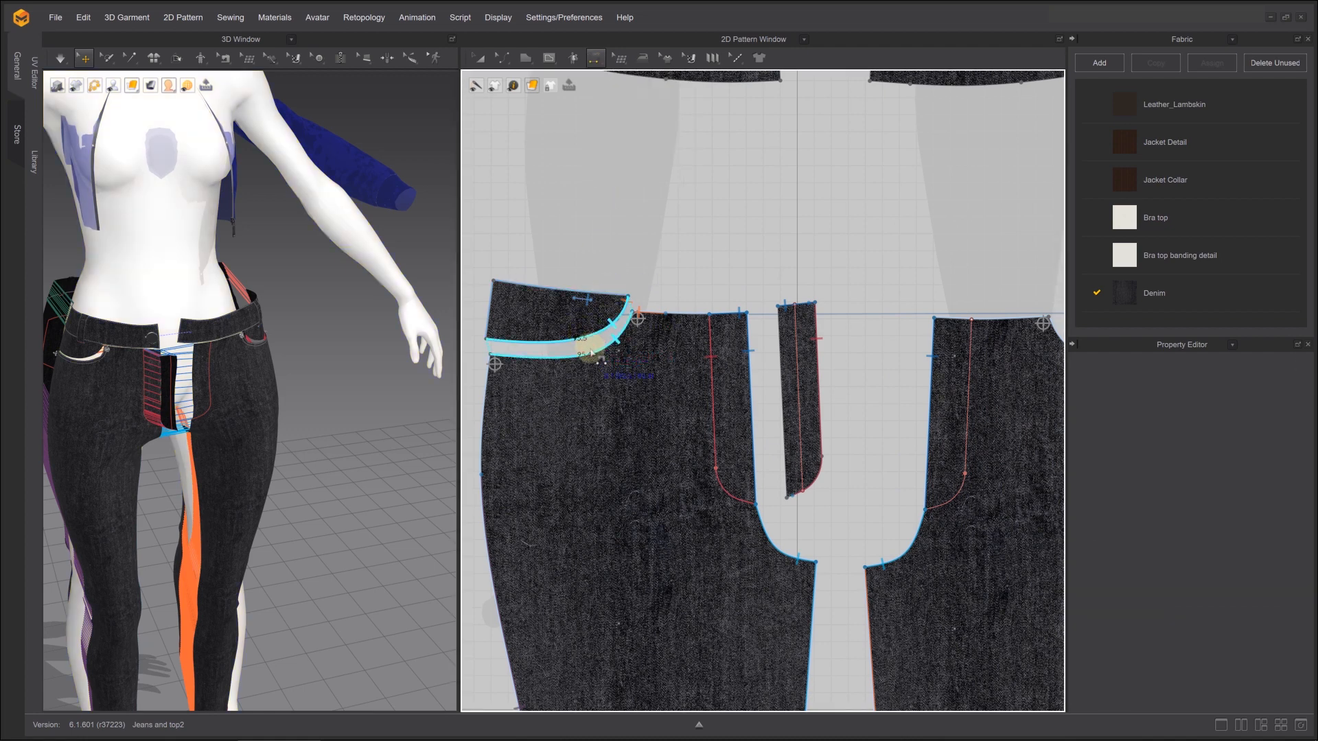
left_click(592, 353)
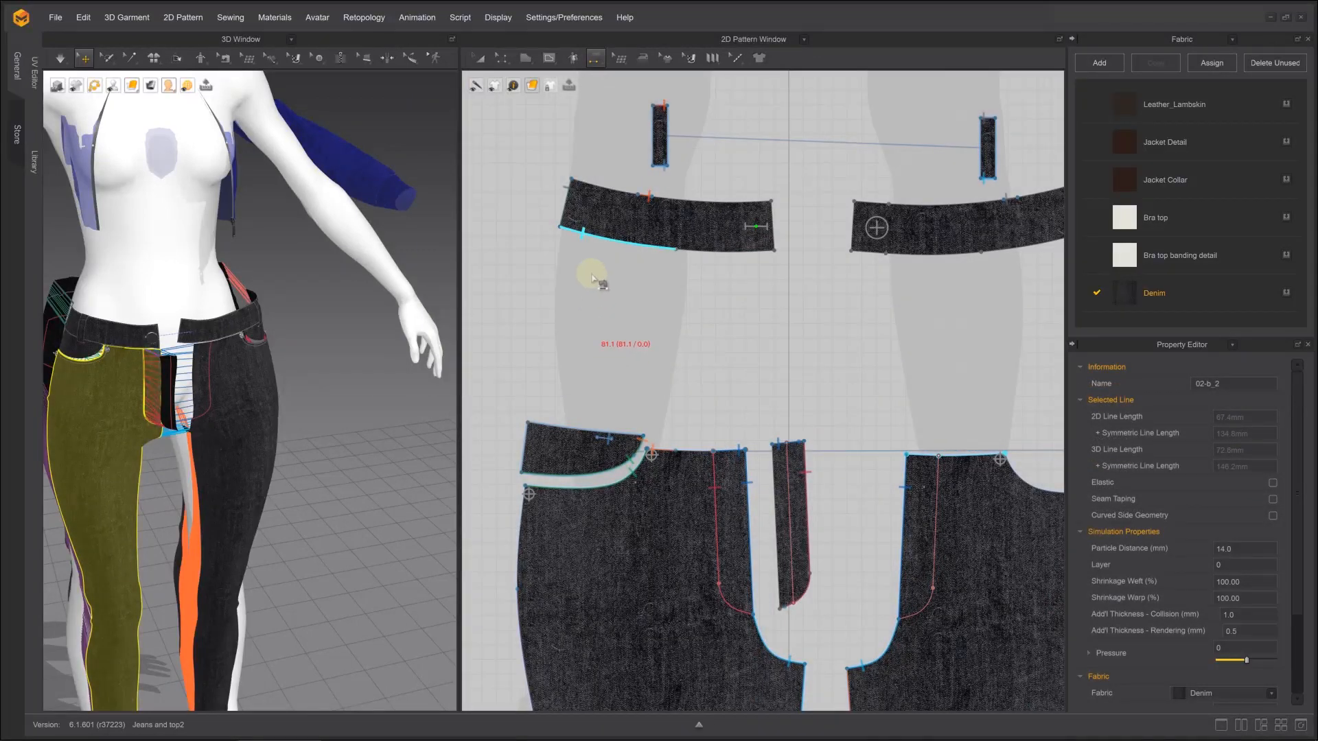
Sew the front waistband's lower edge segments to the upper edges of the pocket piece and the adjoining front leg
left_click(577, 409)
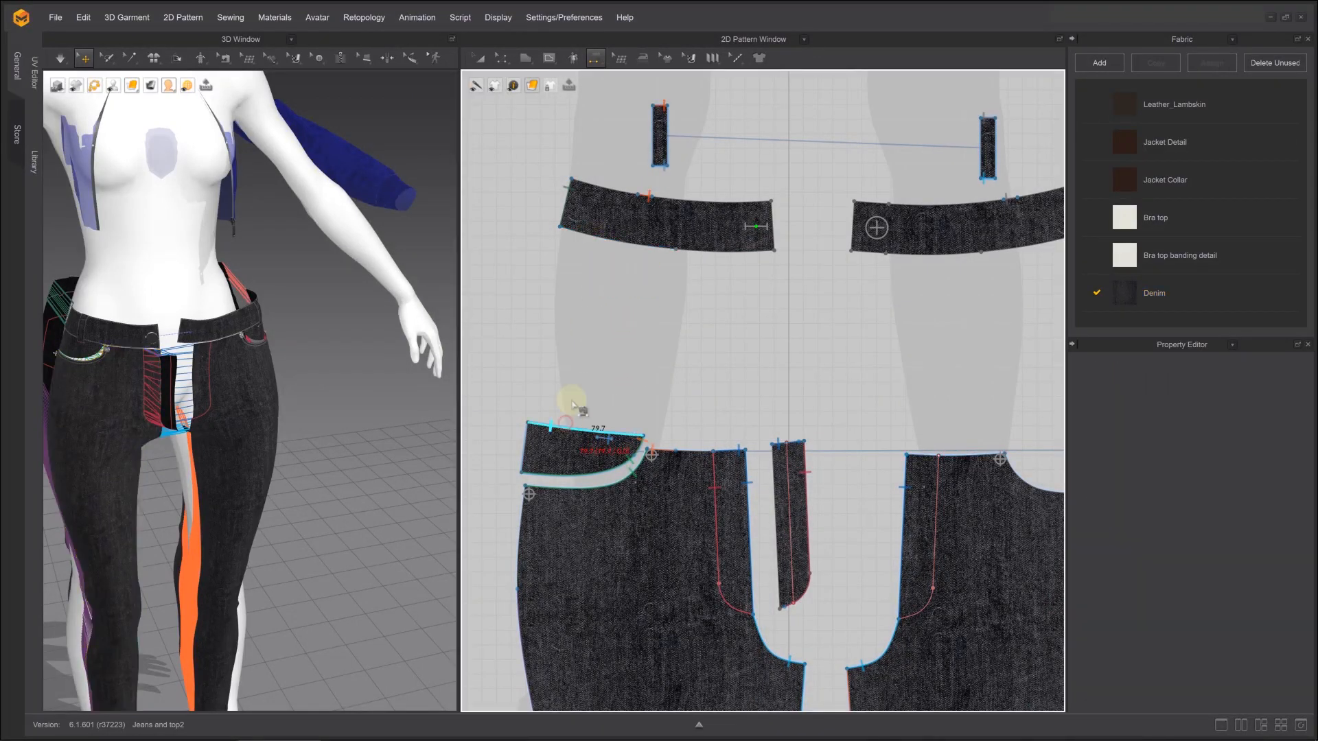
left_click(589, 236)
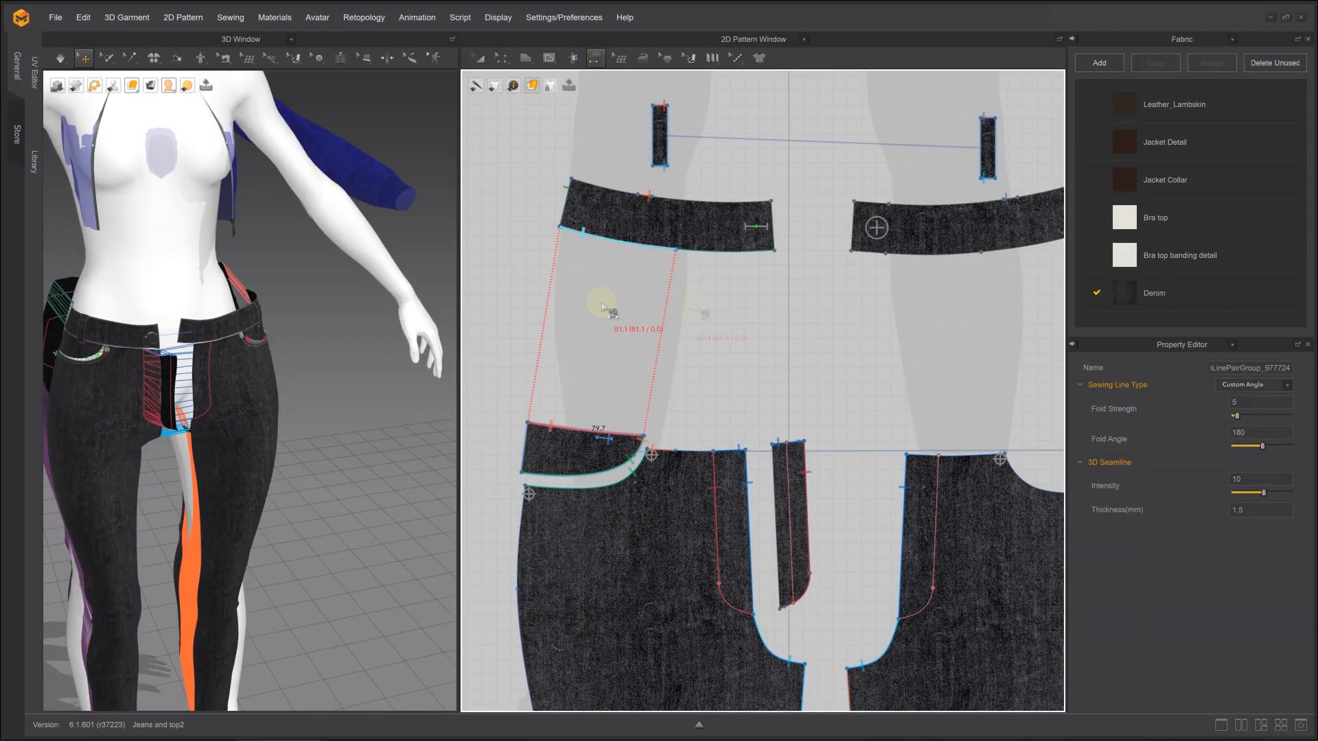
left_click(743, 252)
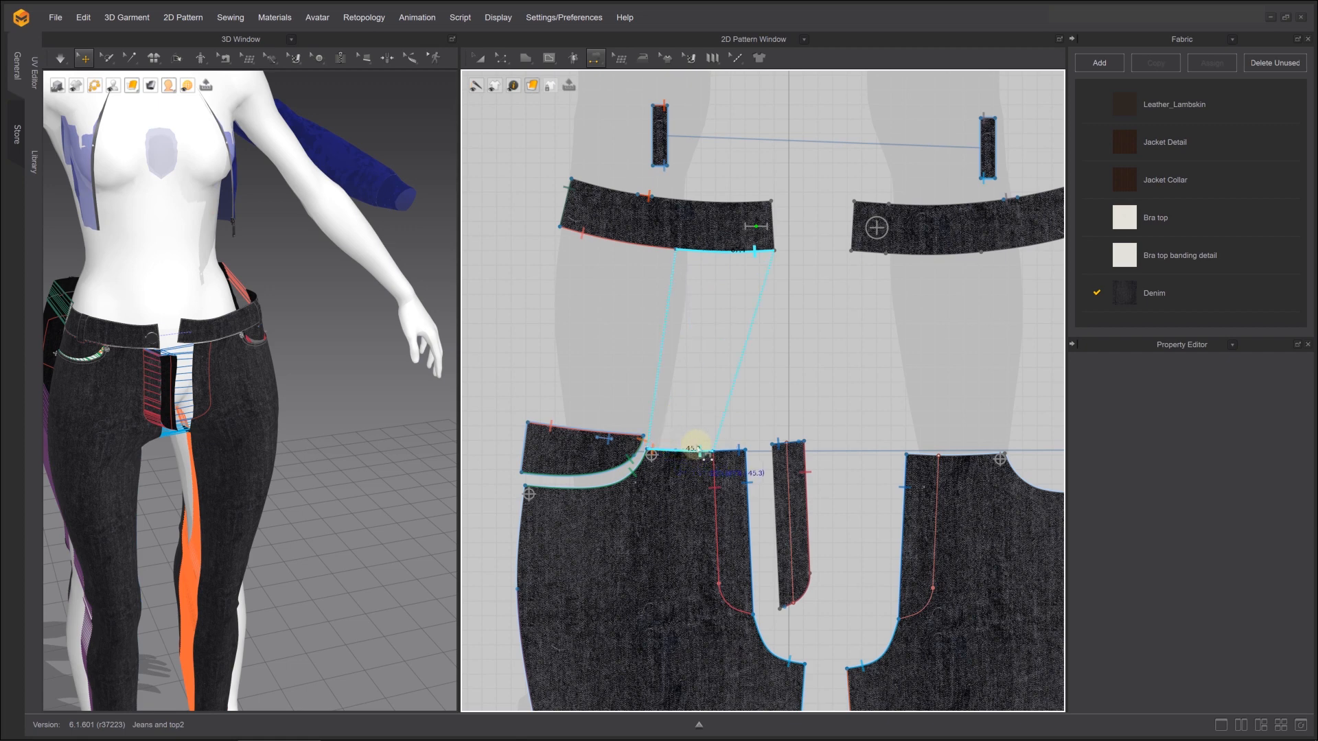
left_click(696, 450)
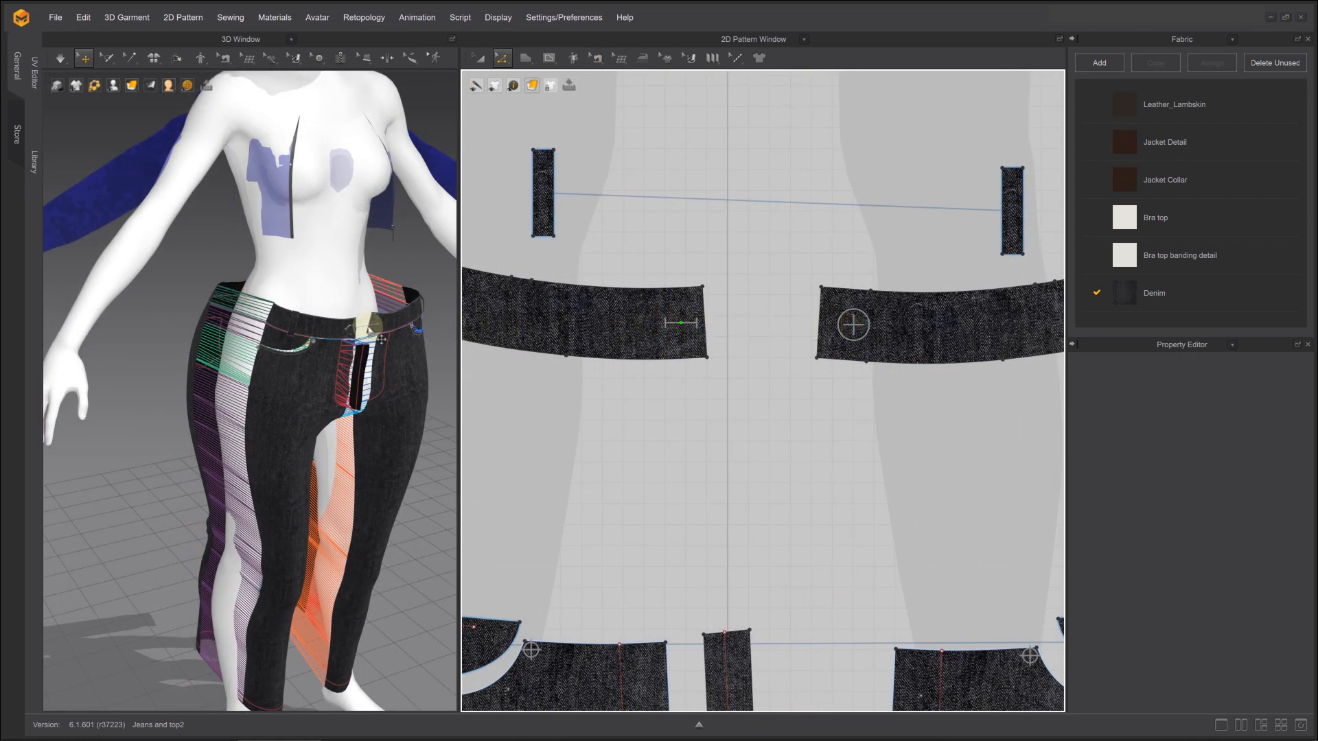
Delete the waistband button and shorten that front waistband piece by removing the points at its overlapping end
left_click(352, 332)
key("Delete")
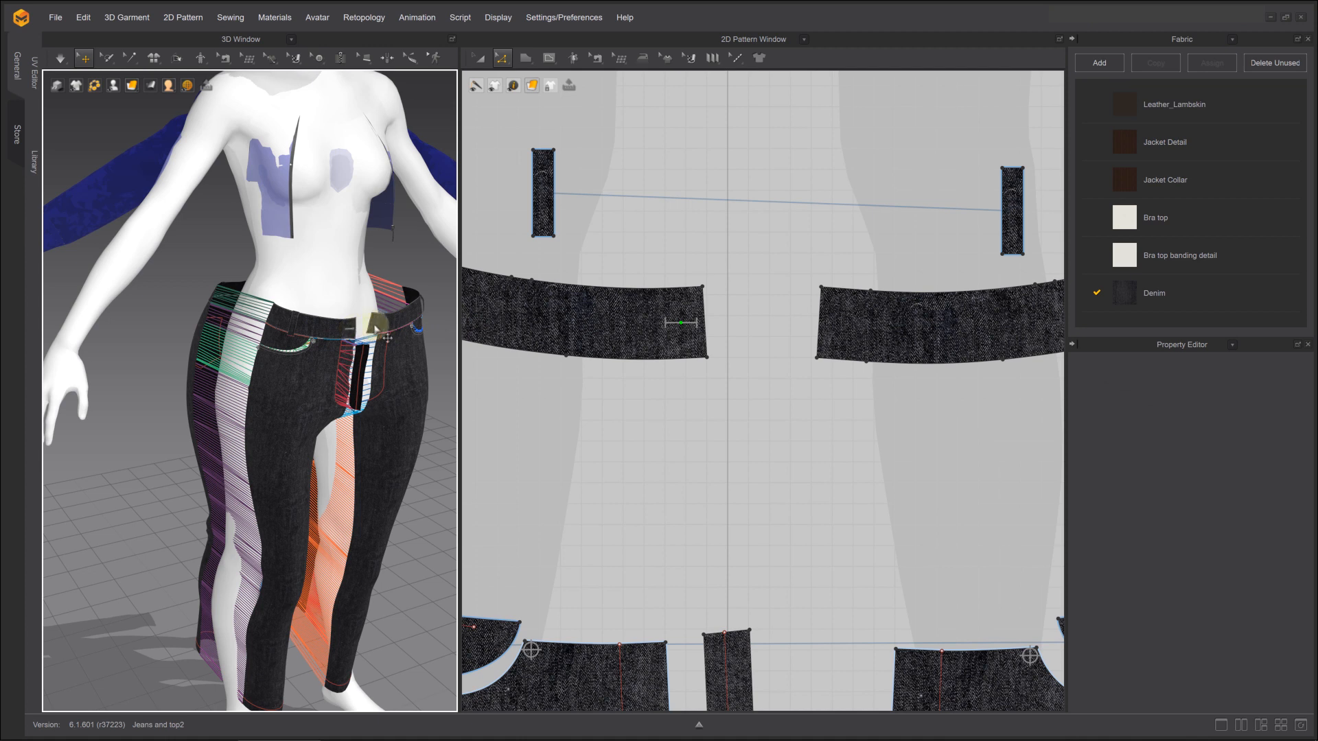
left_click_drag(807, 275, 839, 370)
key("Delete")
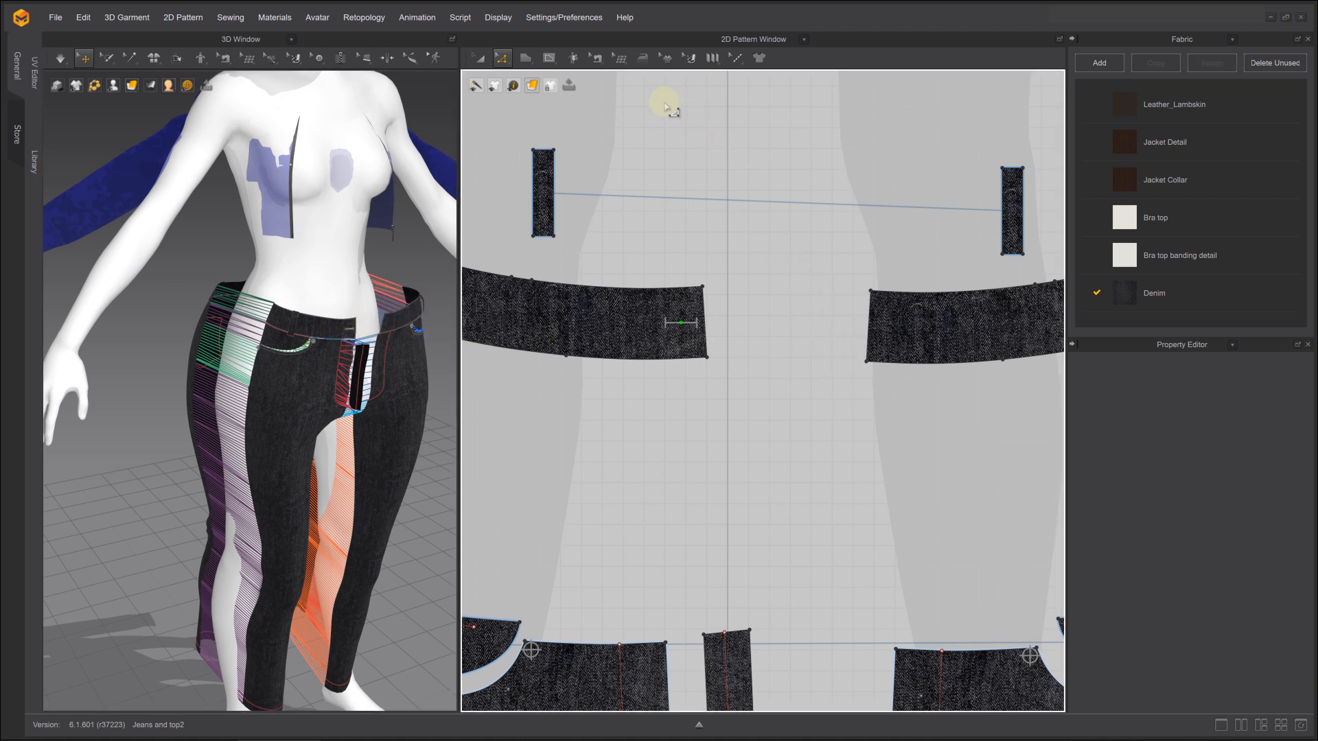
Sew the facing ends of the two front waistband pieces together with Segment Sewing
key("n")
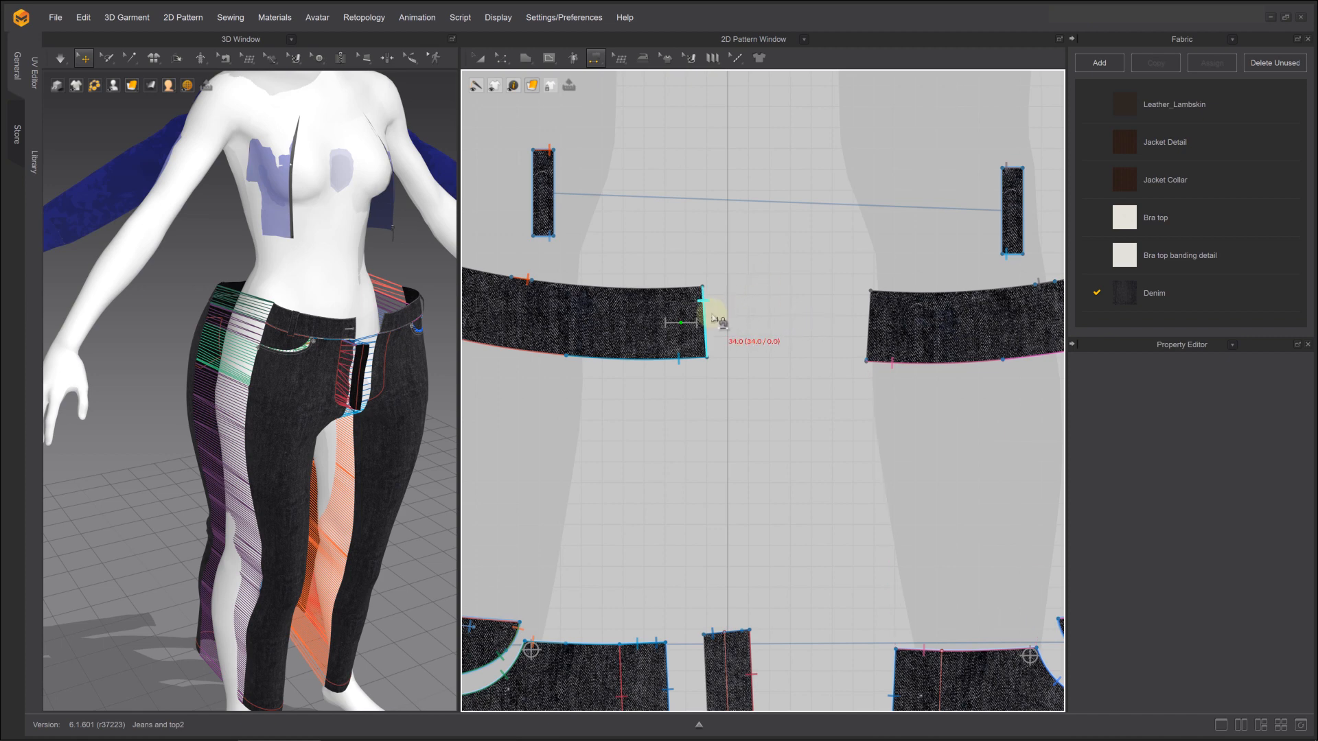
left_click(726, 318)
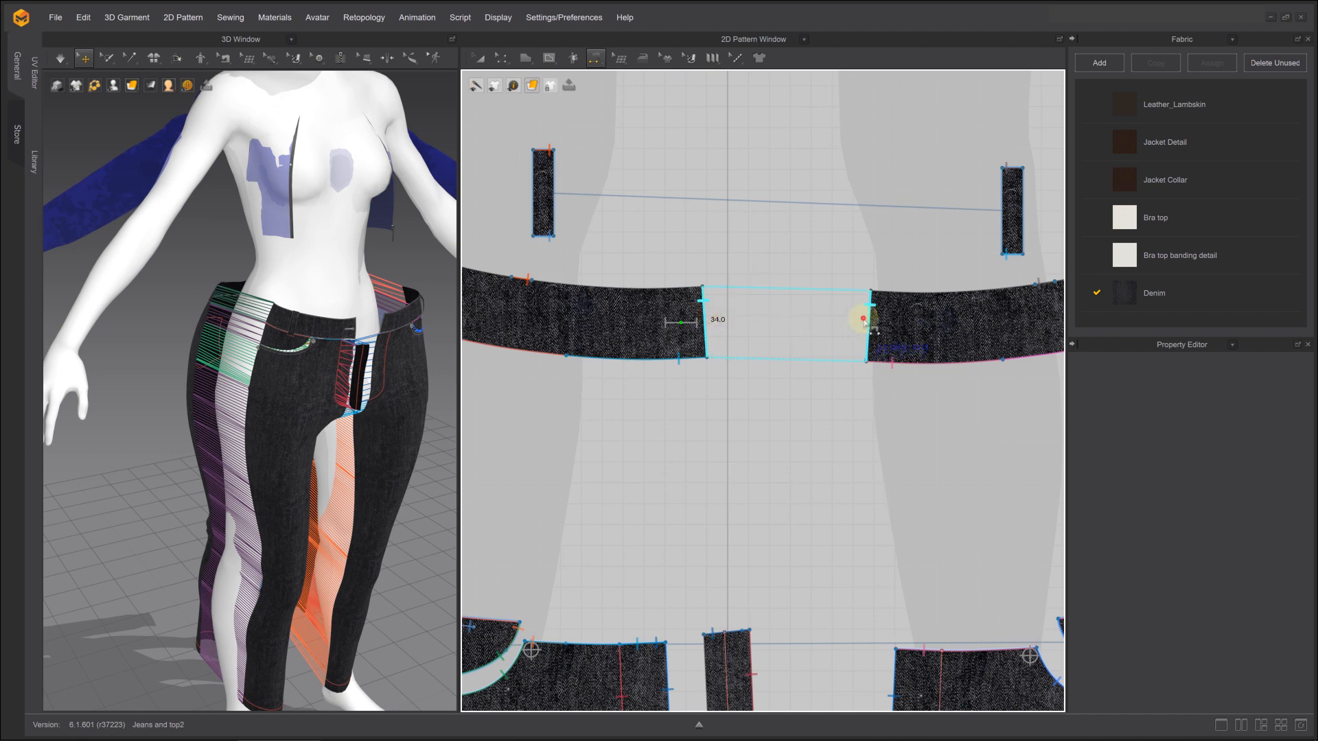
left_click(864, 319)
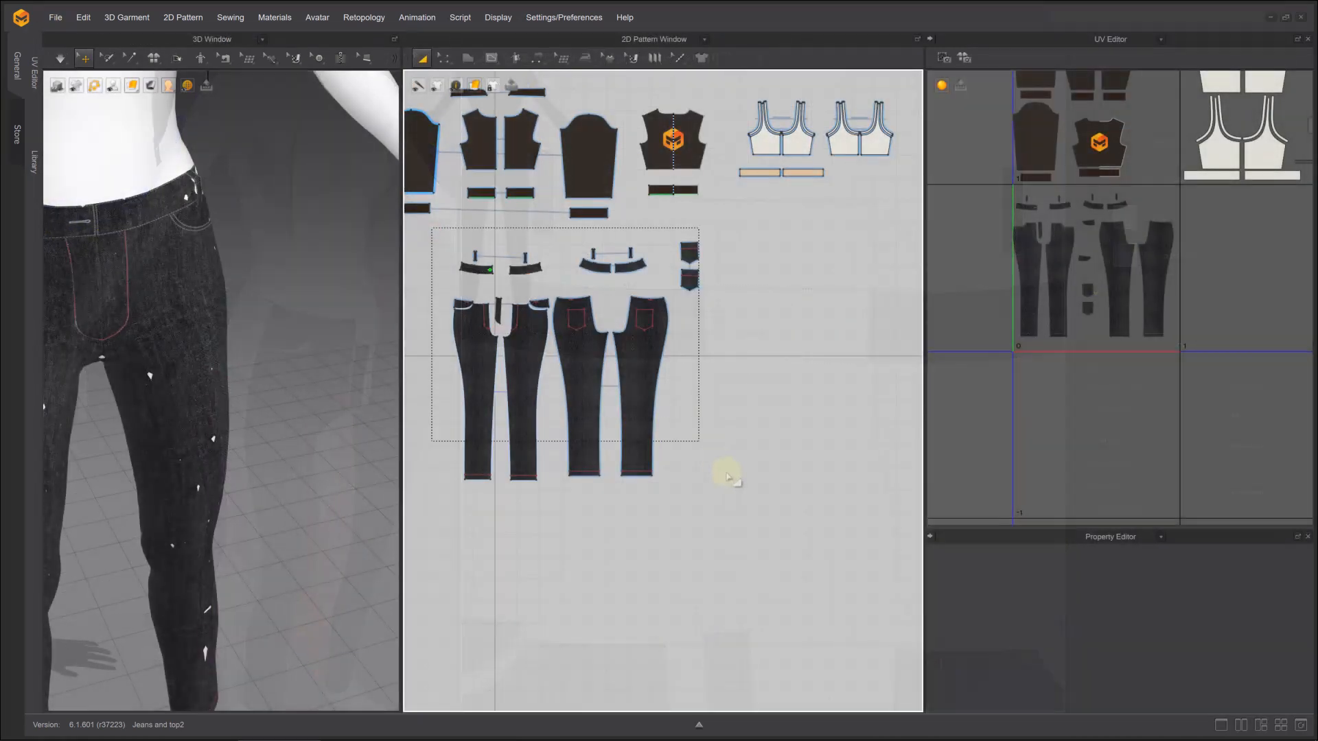
Select all the jeans patterns and start exporting the selection as an OBJ named jeans22 in the Jeans-With-Stitches folder
left_click_drag(728, 475, 729, 478)
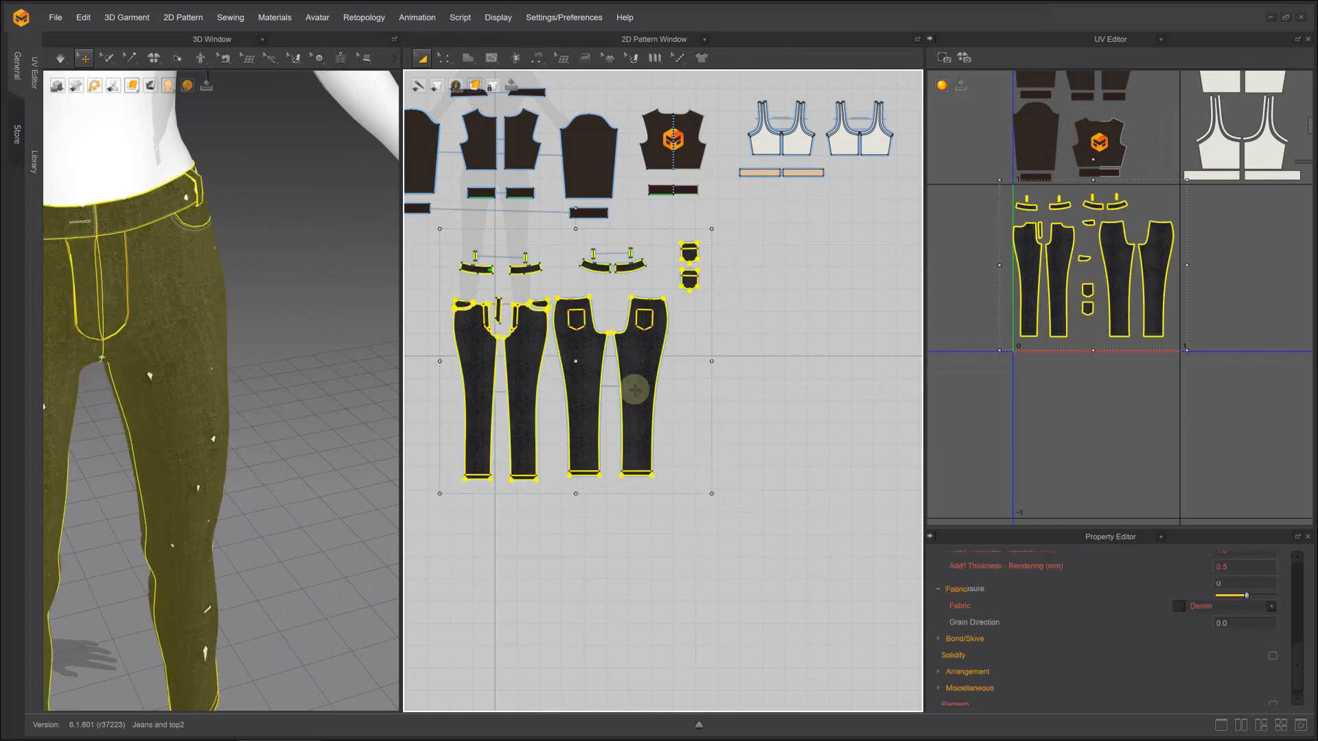
left_click(61, 21)
mouse_move(98, 152)
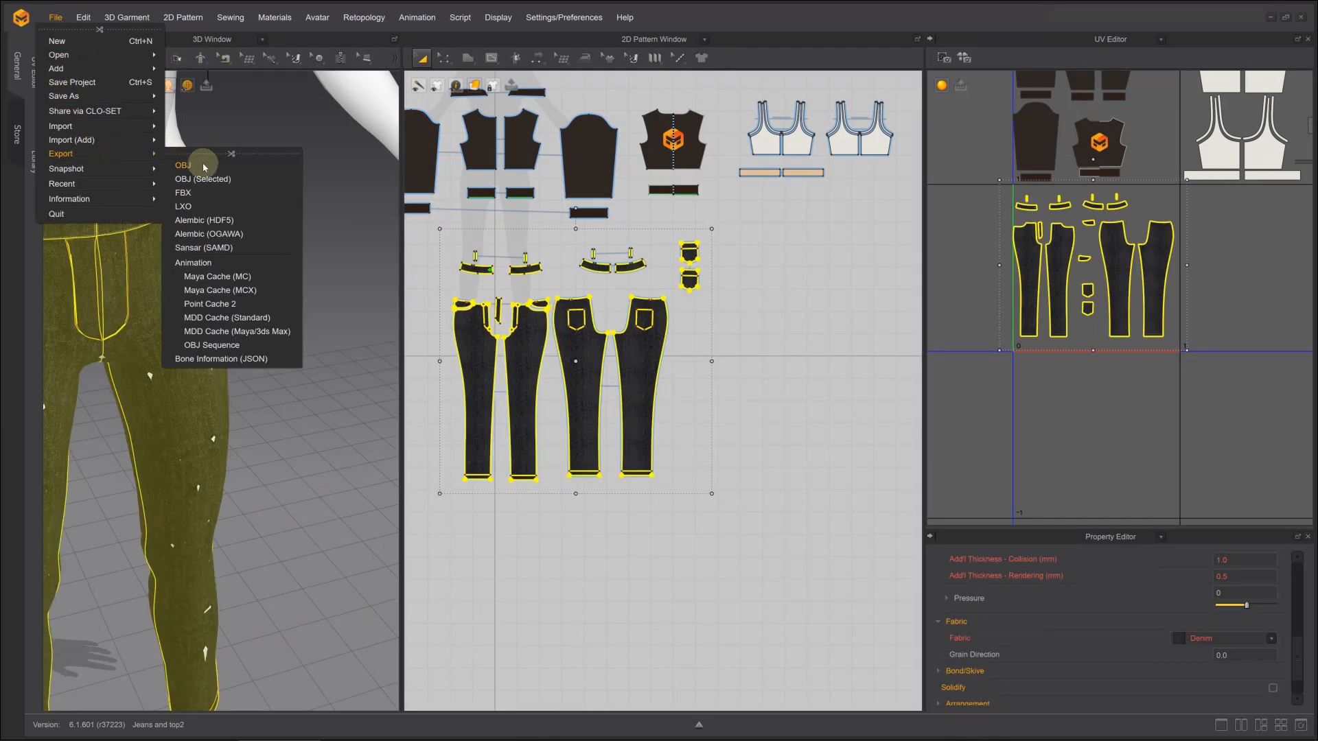
left_click(210, 180)
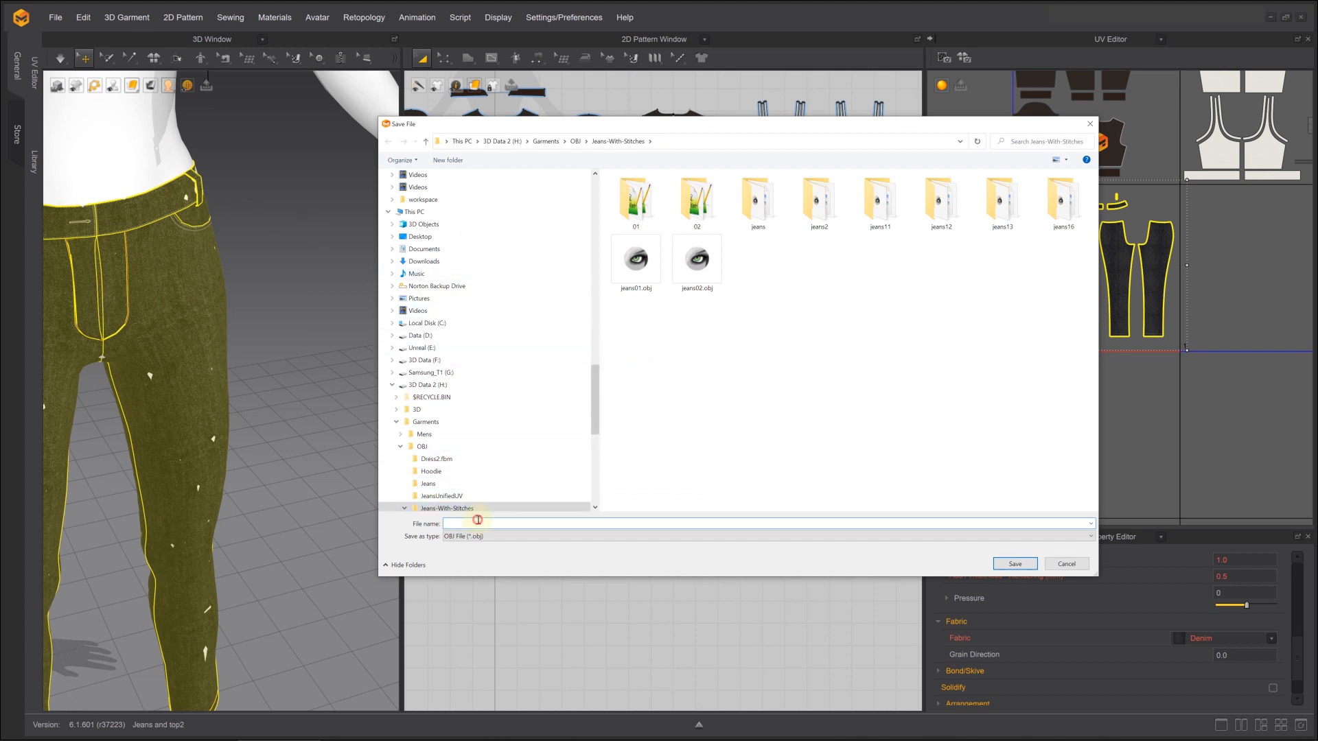
type("jeans22")
left_click(1015, 563)
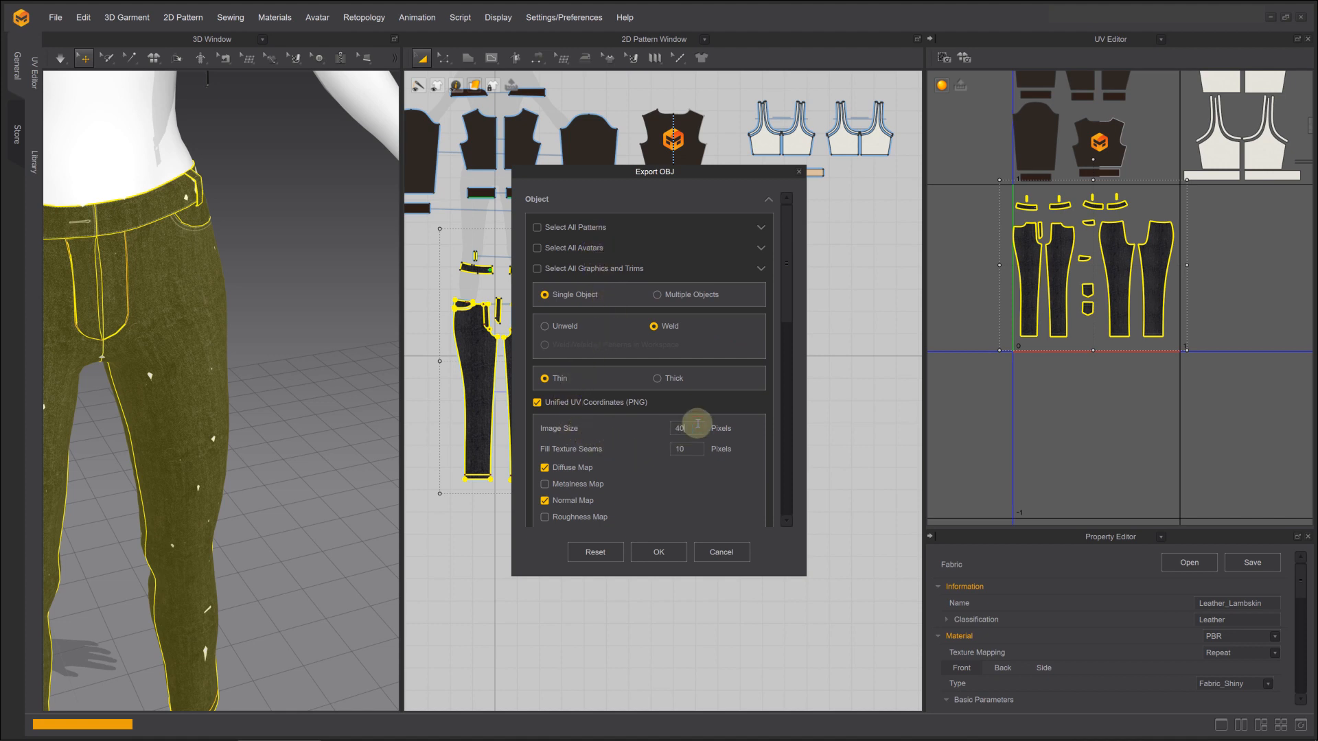
Export the OBJ with 4096-pixel unified UV textures, 15-pixel texture seam fill, no X-axis inversion, and texture files saved as a ZIP
type("96")
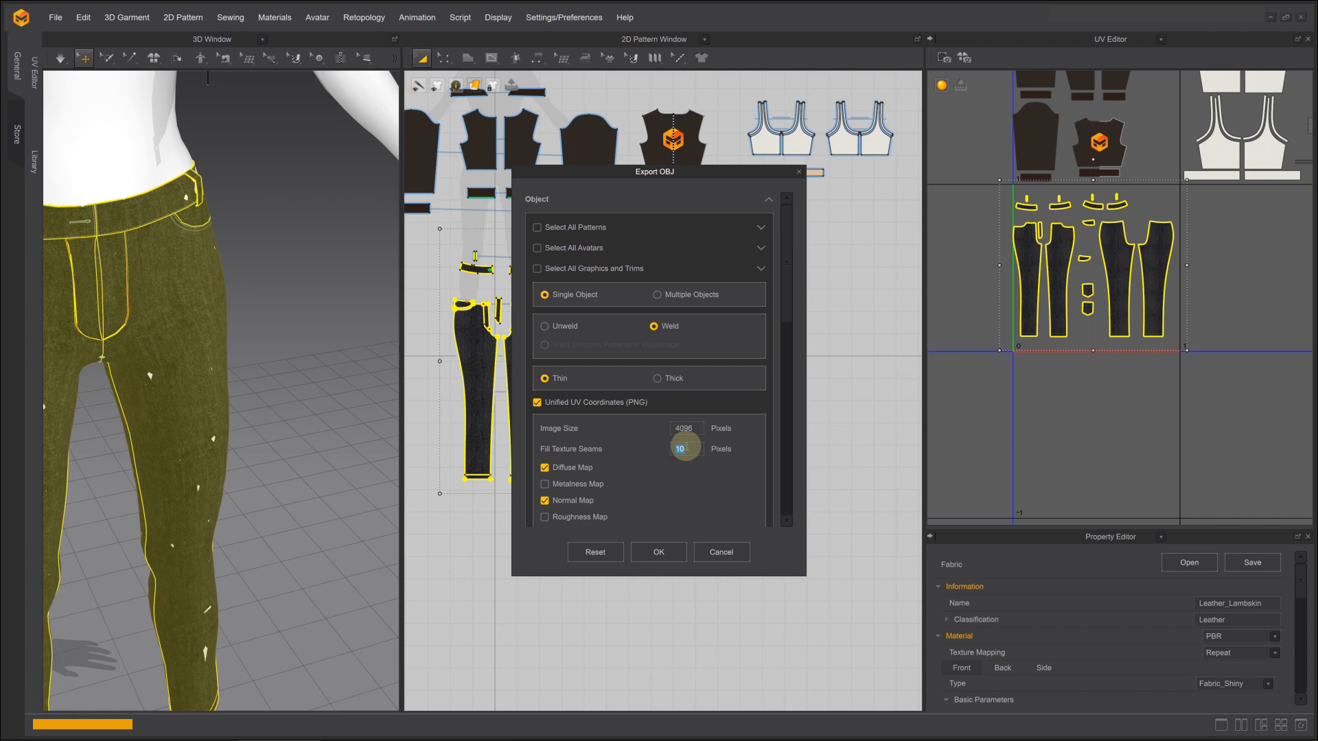
type("2")
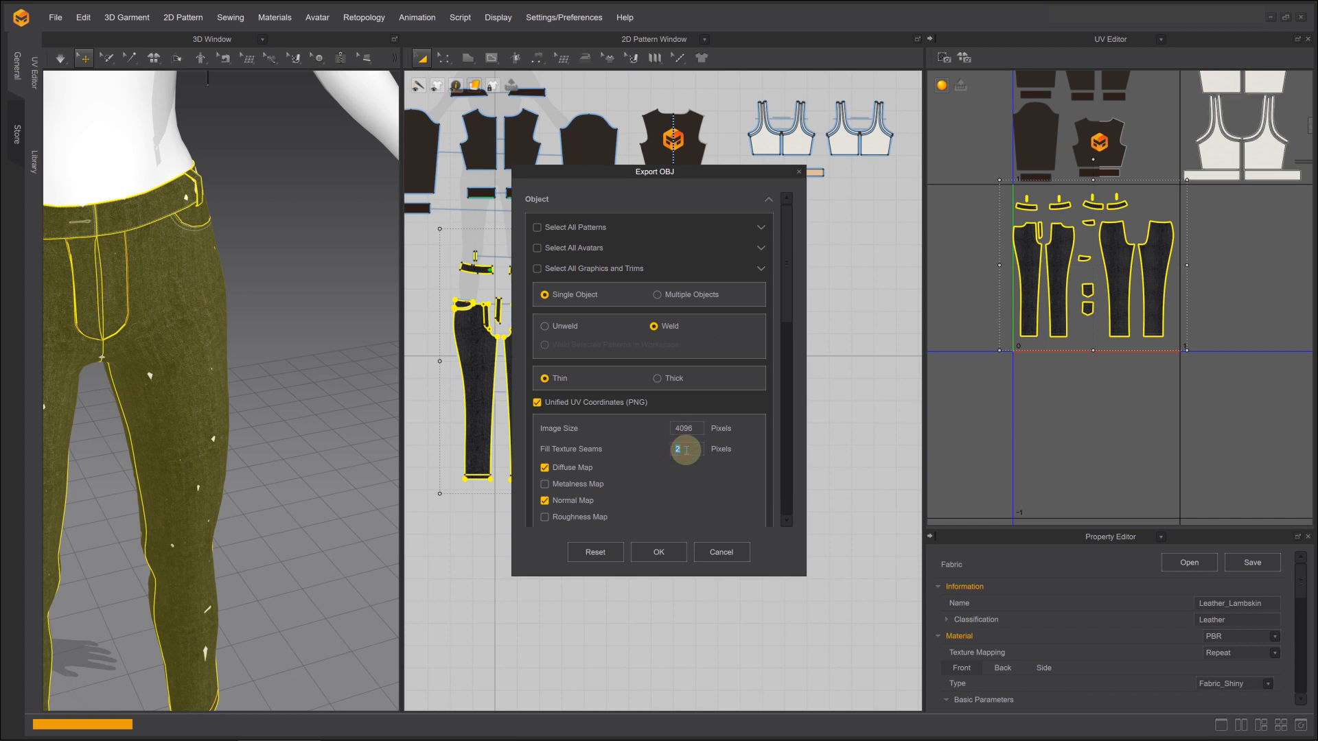
key("BackSpace")
type("15")
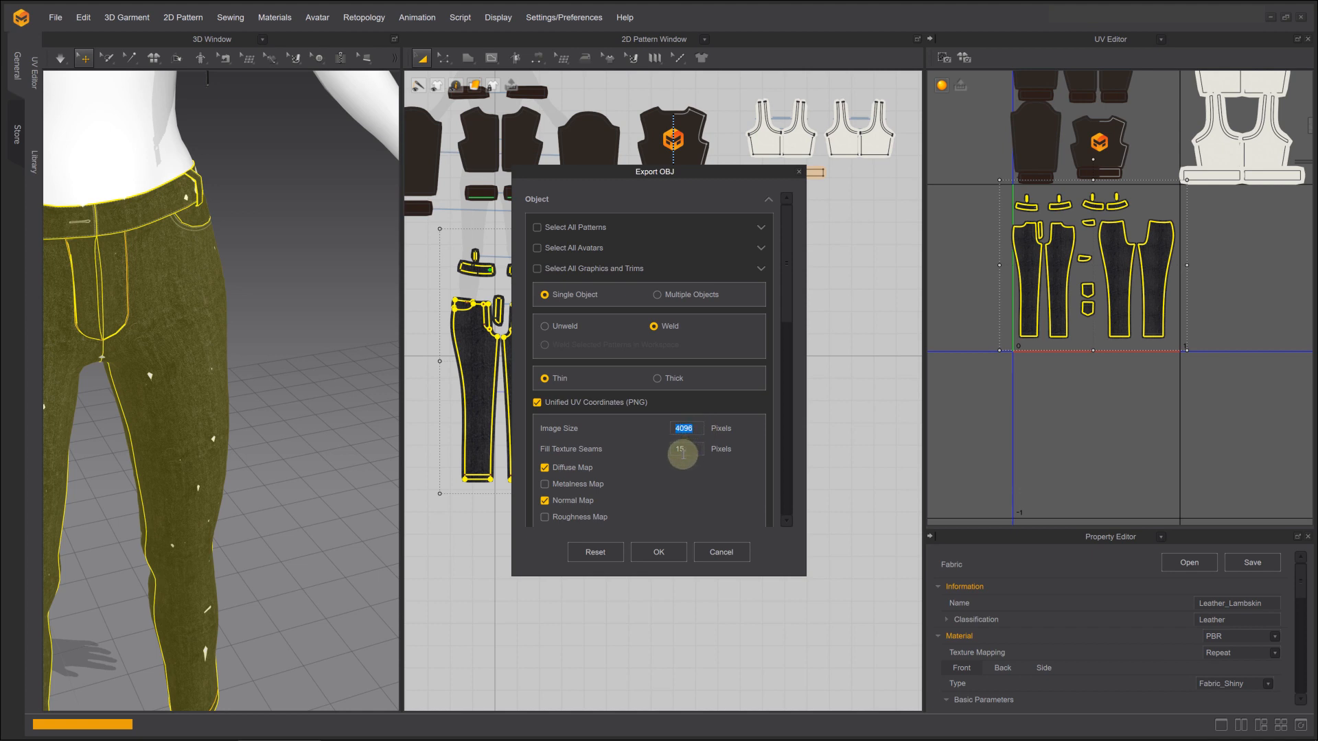
scroll(680, 472, "down", 10)
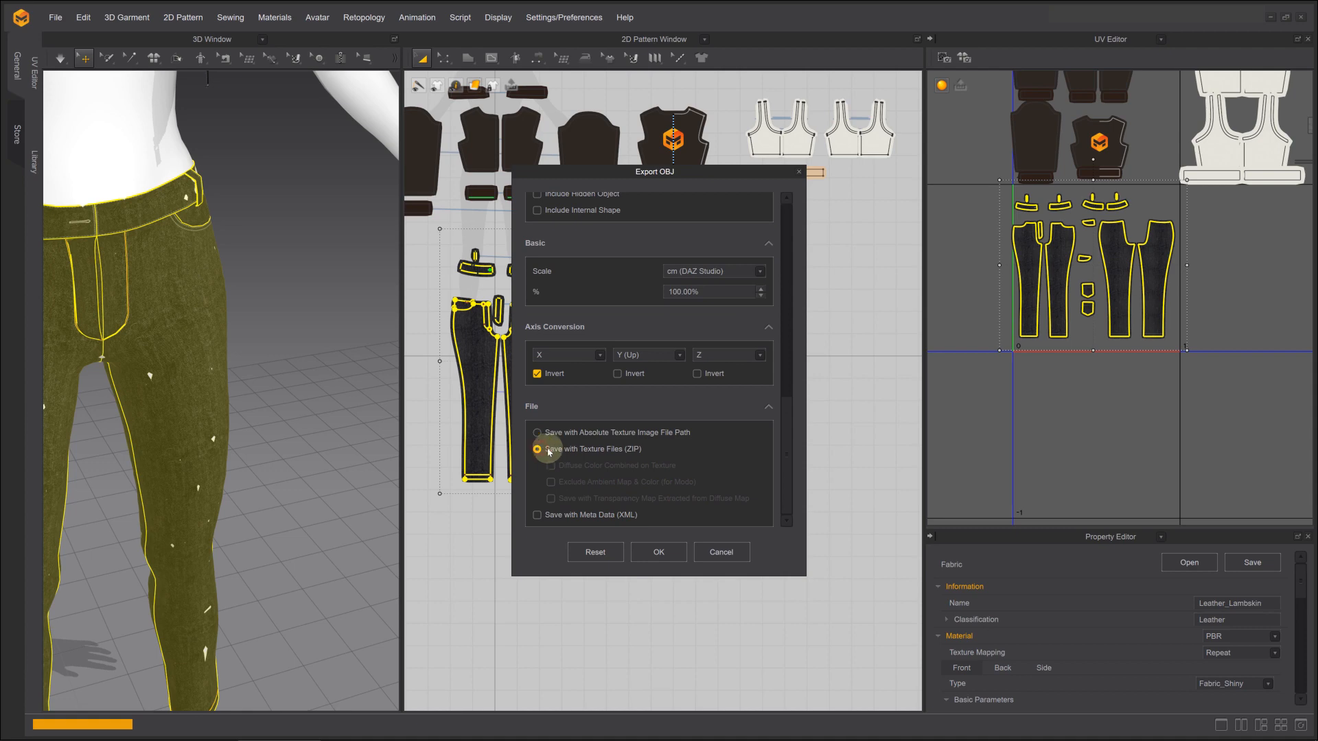
left_click(666, 553)
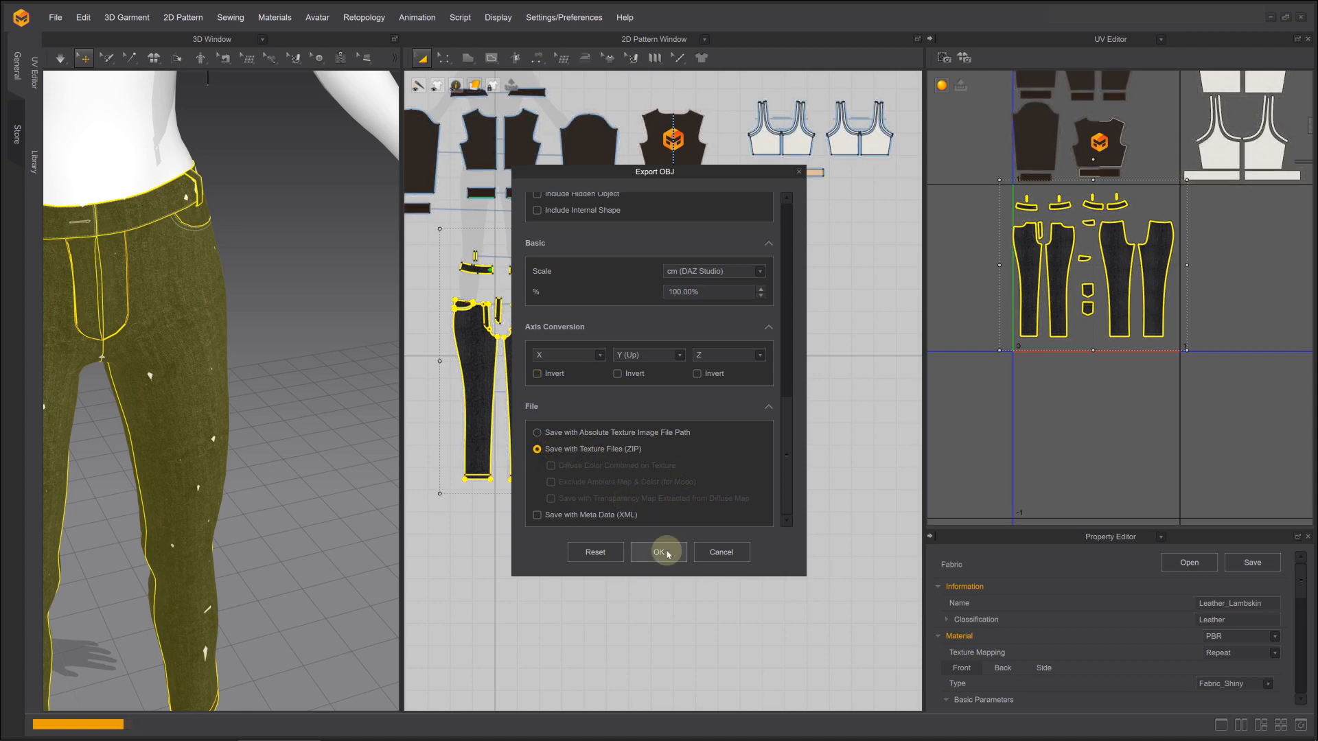
Switch to File Explorer and extract jeans22.zip into a jeans22 folder
key("alt+Tab")
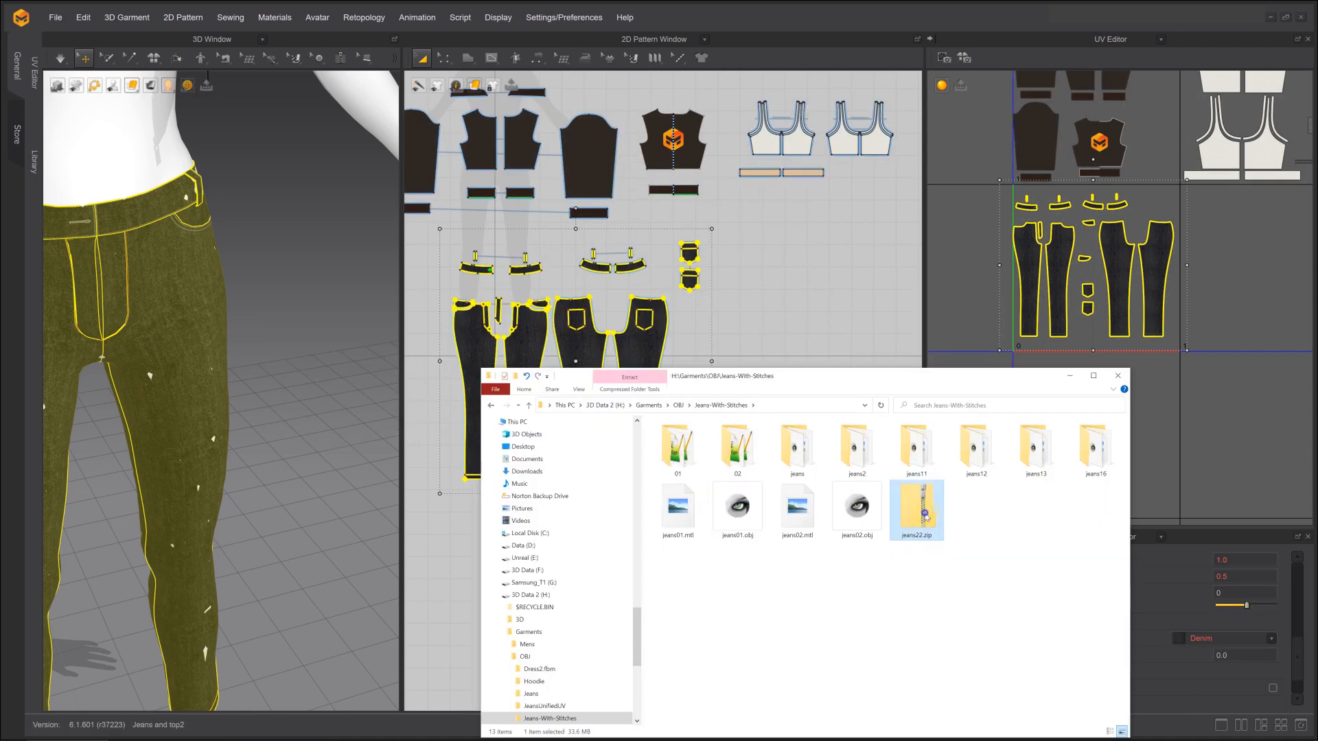
right_click(925, 515)
mouse_move(906, 335)
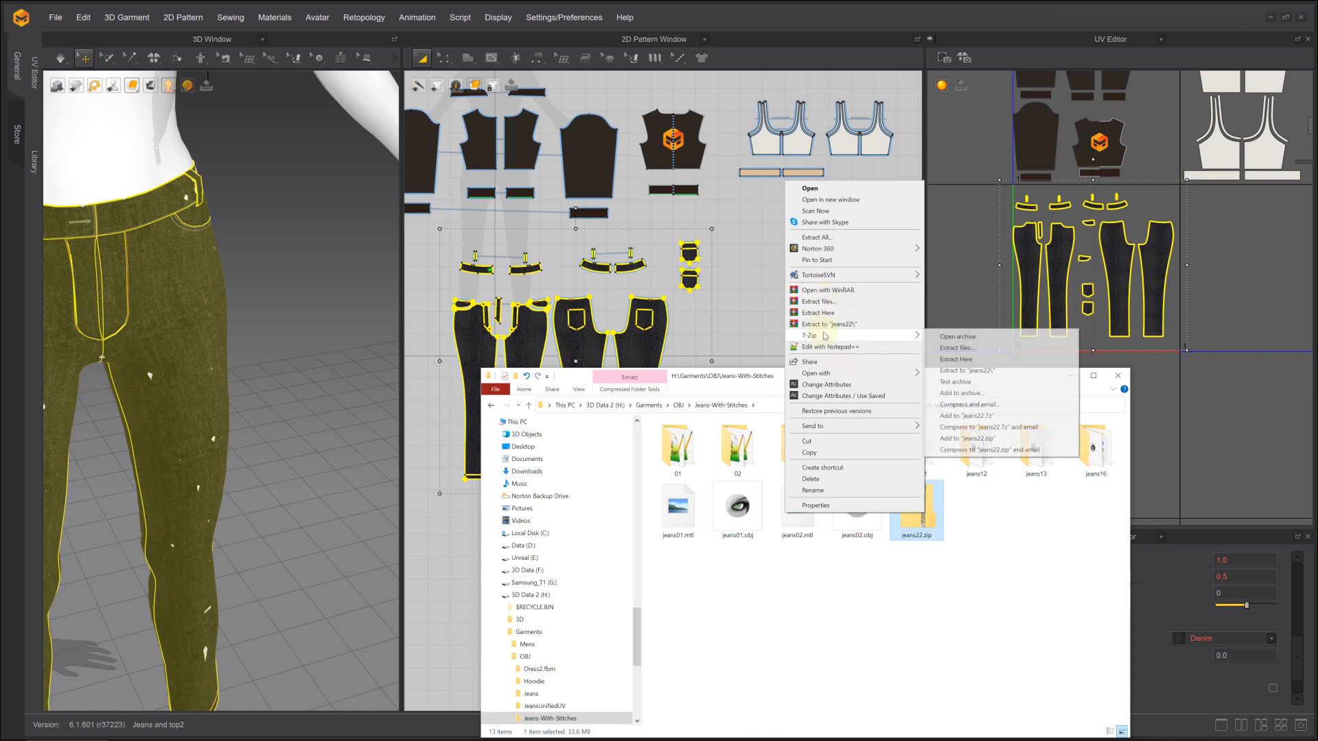
left_click(968, 359)
Switch back to Marvelous Designer and reset the UVs to the 2D pattern arrangement
left_click(969, 239)
right_click(963, 245)
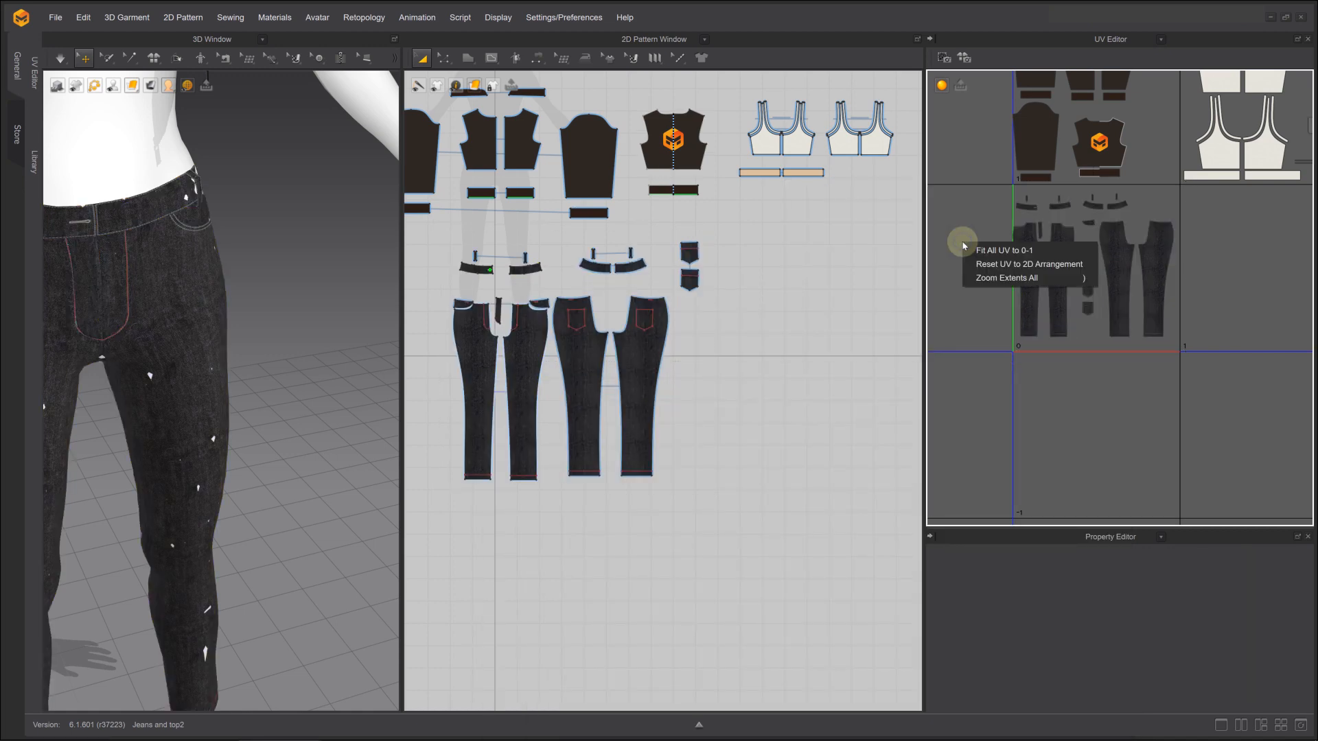
left_click(980, 264)
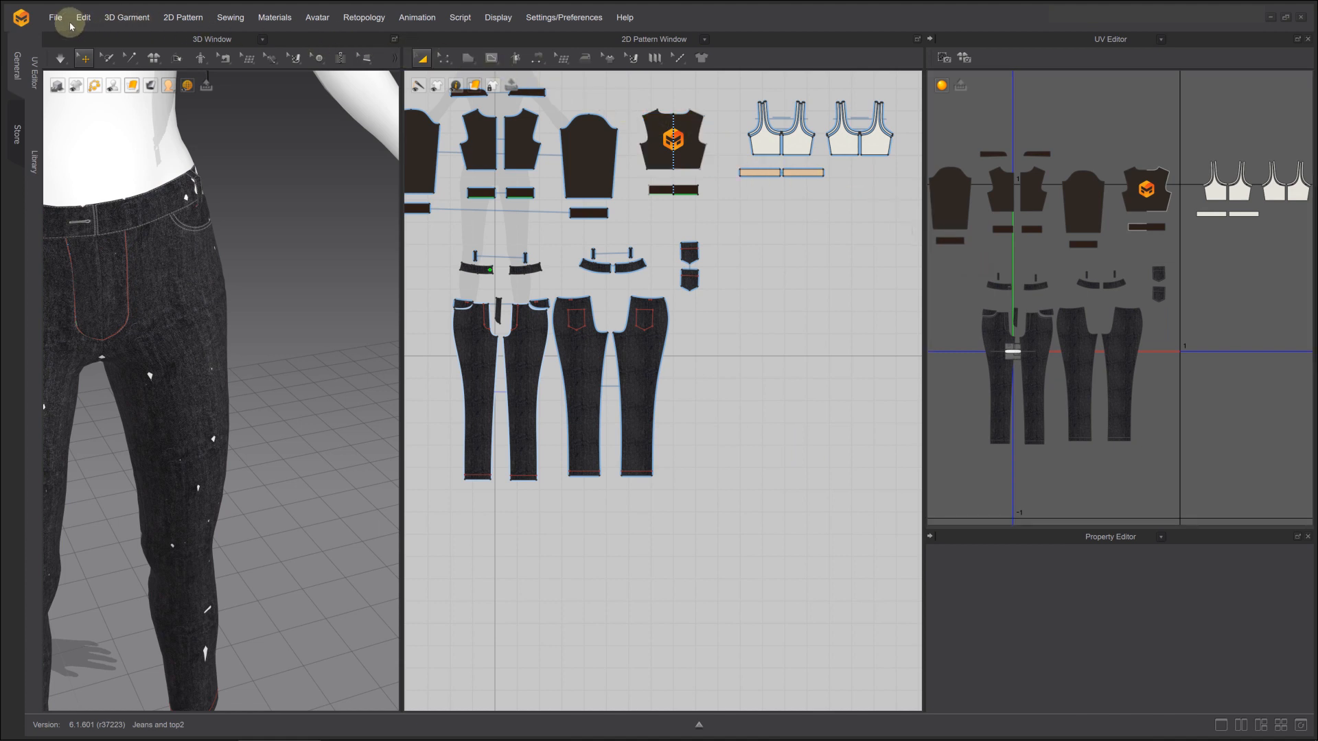
Select all the jeans patterns again and start exporting the selection as an OBJ named patterns22 in the jeans22 folder
left_click_drag(420, 216, 643, 442)
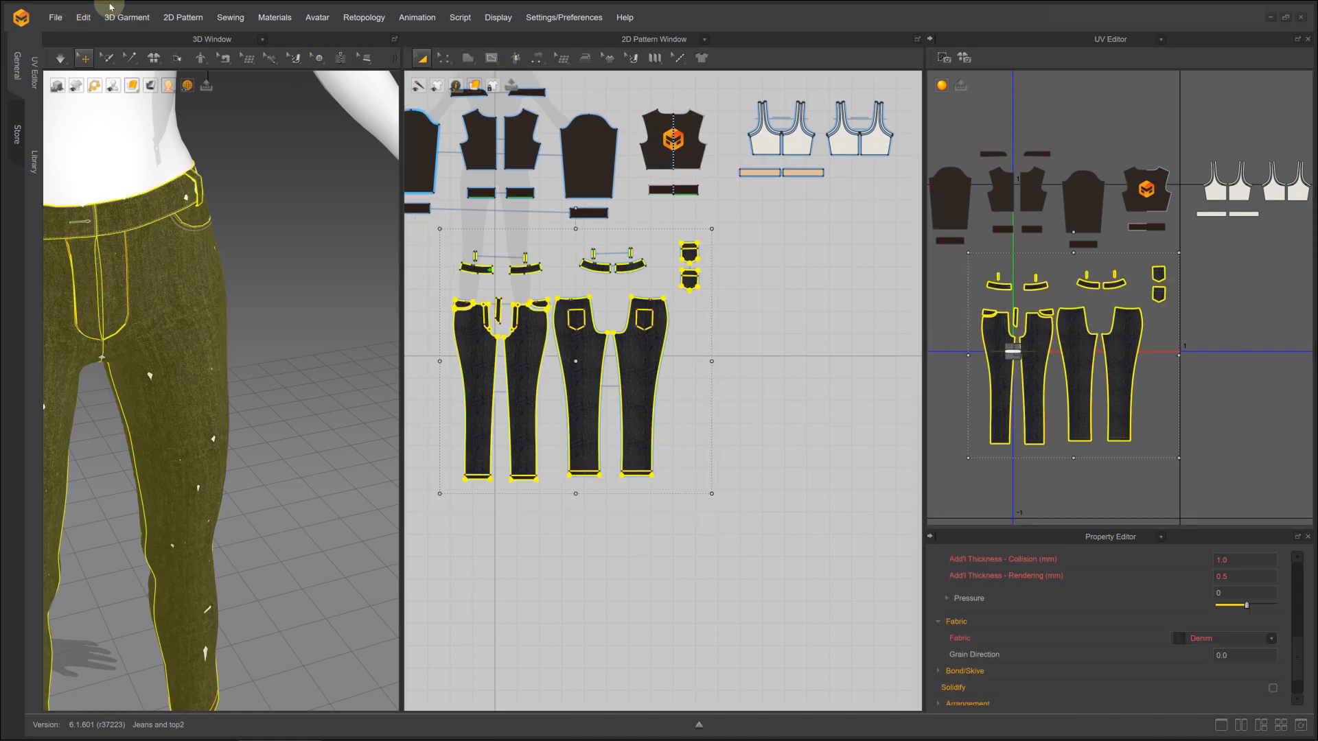
left_click(55, 17)
mouse_move(82, 153)
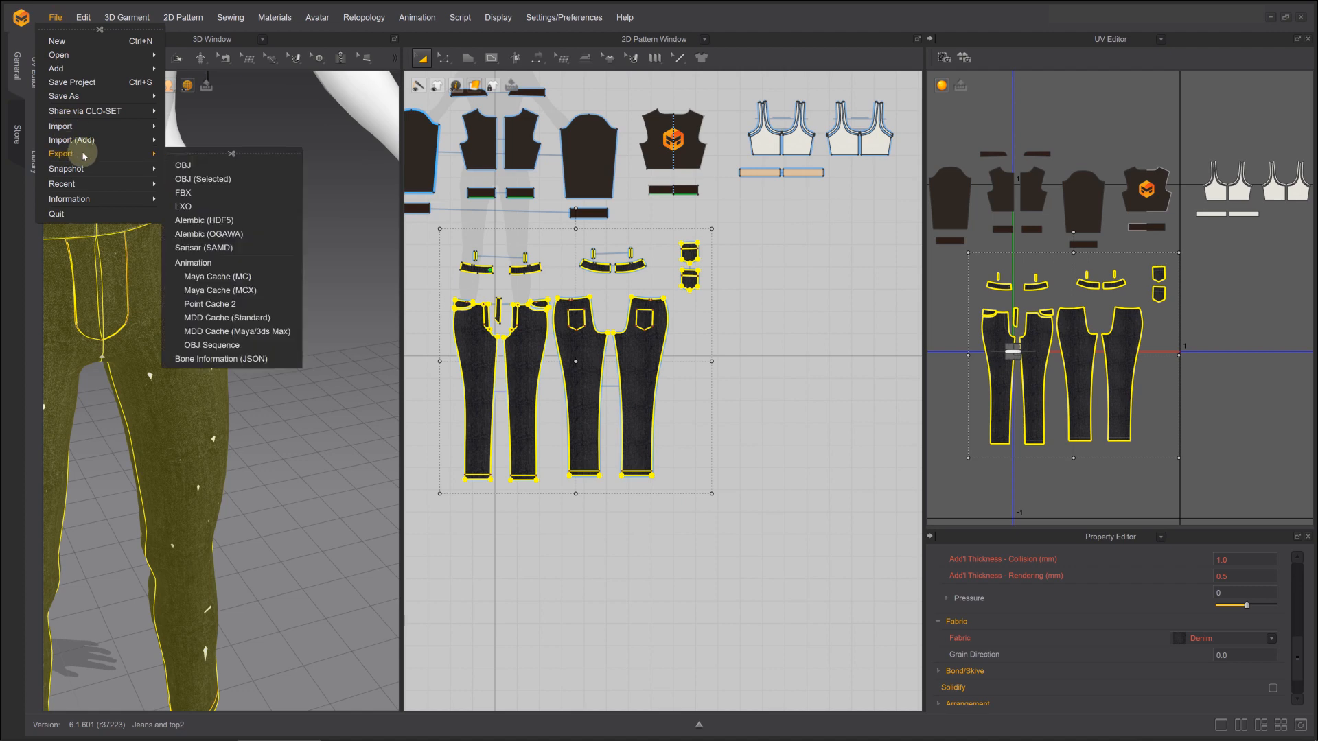
left_click(216, 180)
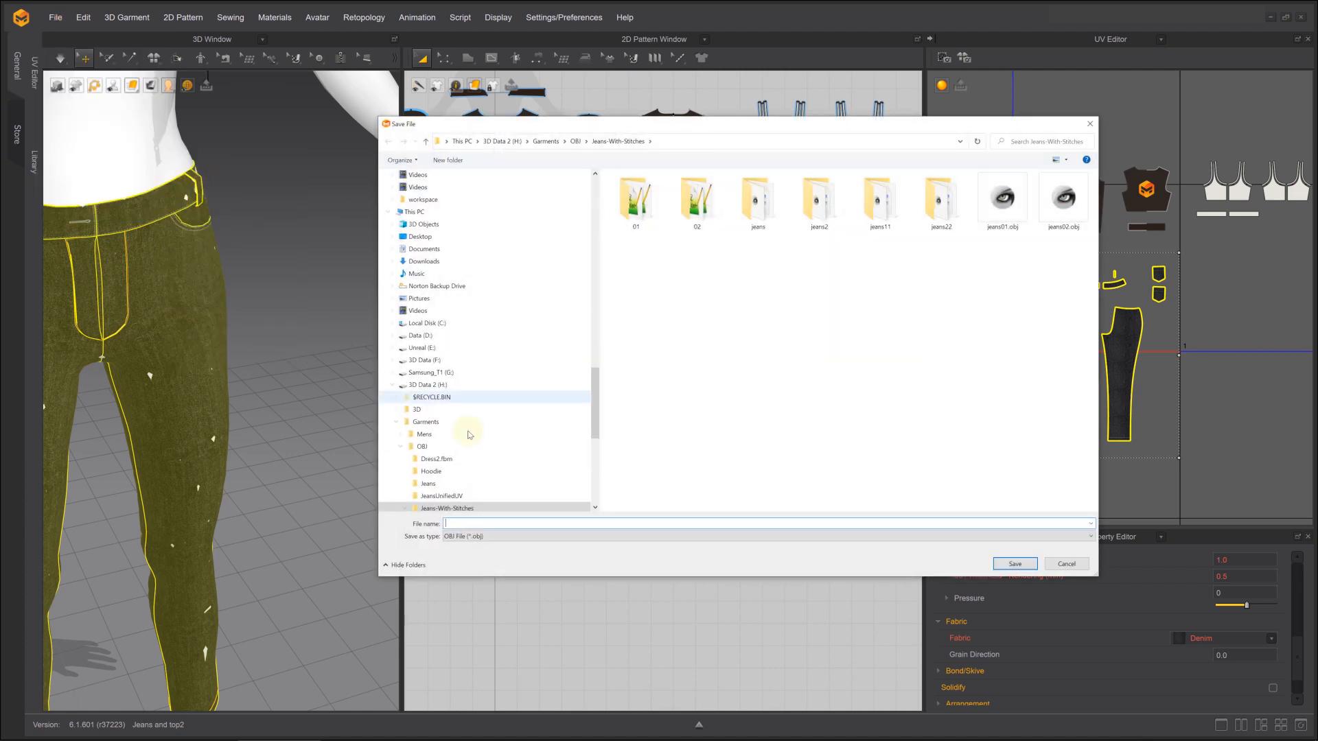
double_click(931, 209)
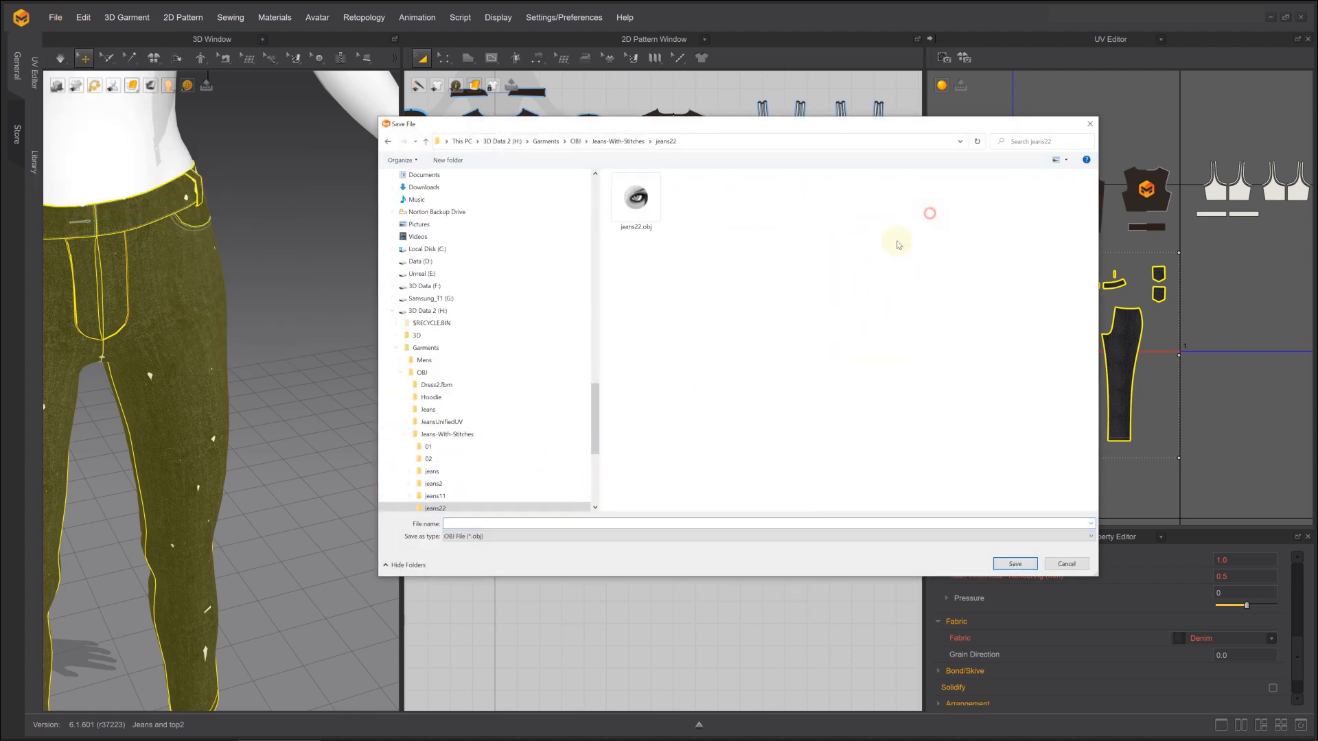
left_click(474, 524)
type("patterns")
key("Return")
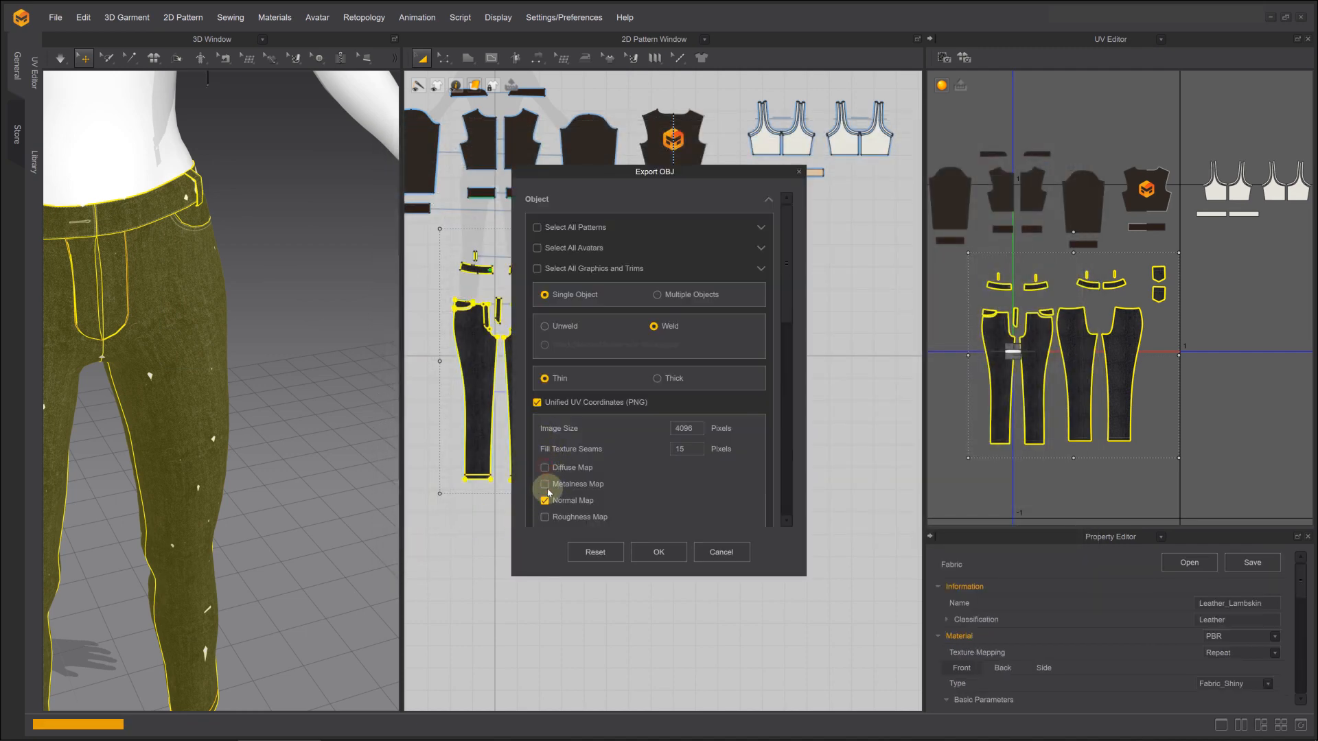
Export the patterns OBJ without diffuse and normal maps, saving it with the absolute texture image file path
scroll(604, 480, "down", 10)
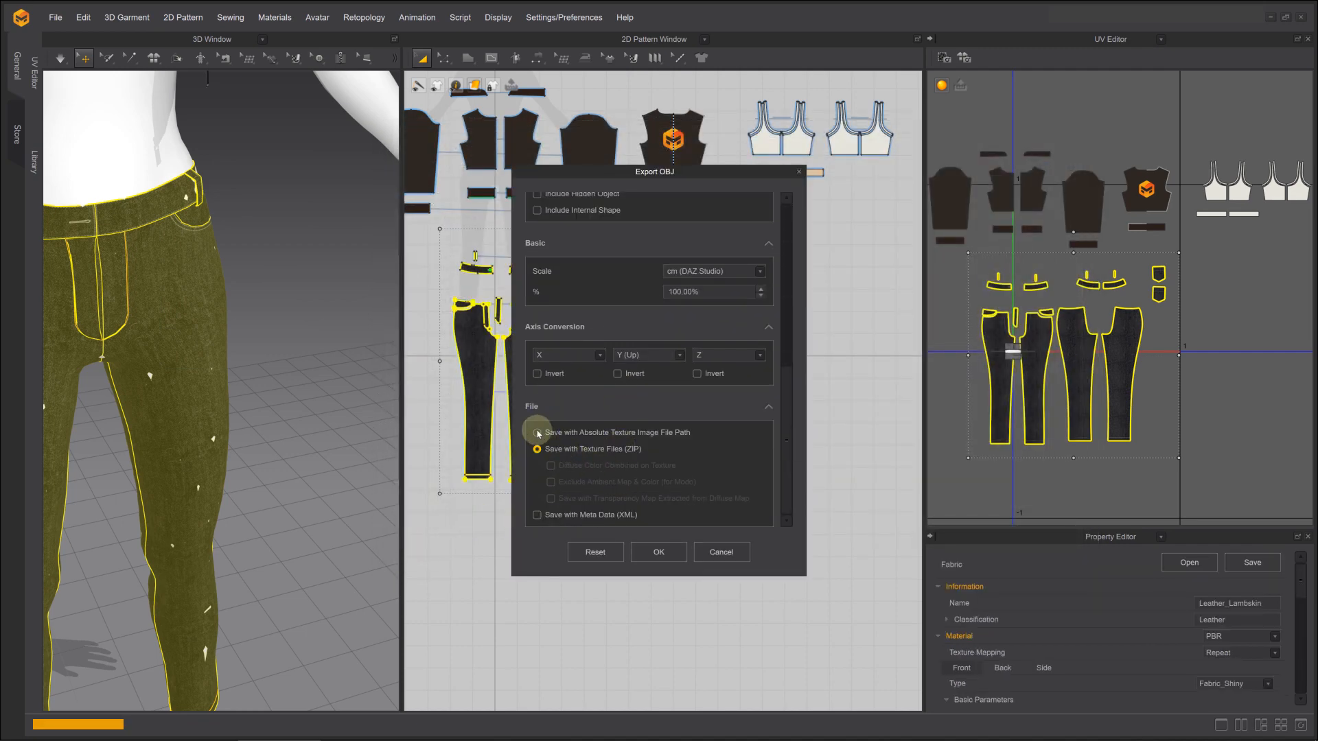
left_click(538, 433)
scroll(606, 446, "up", 10)
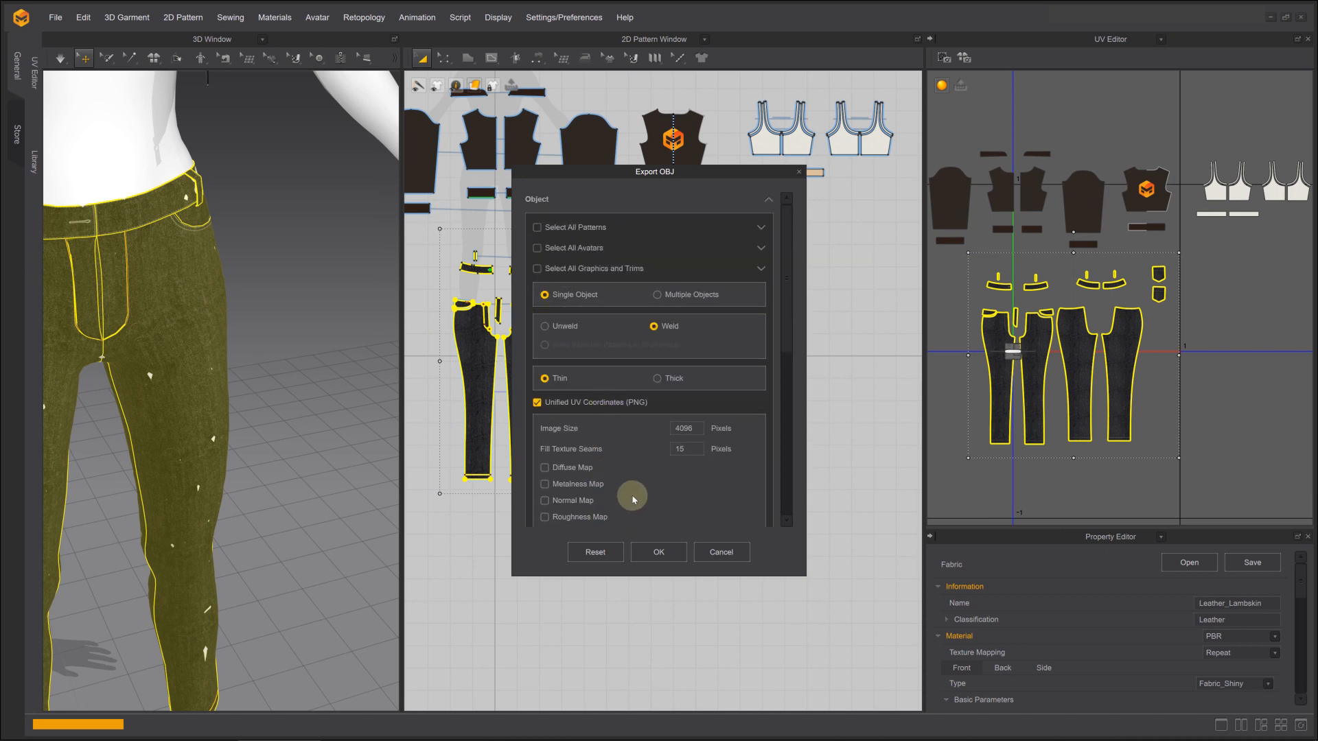
left_click(661, 552)
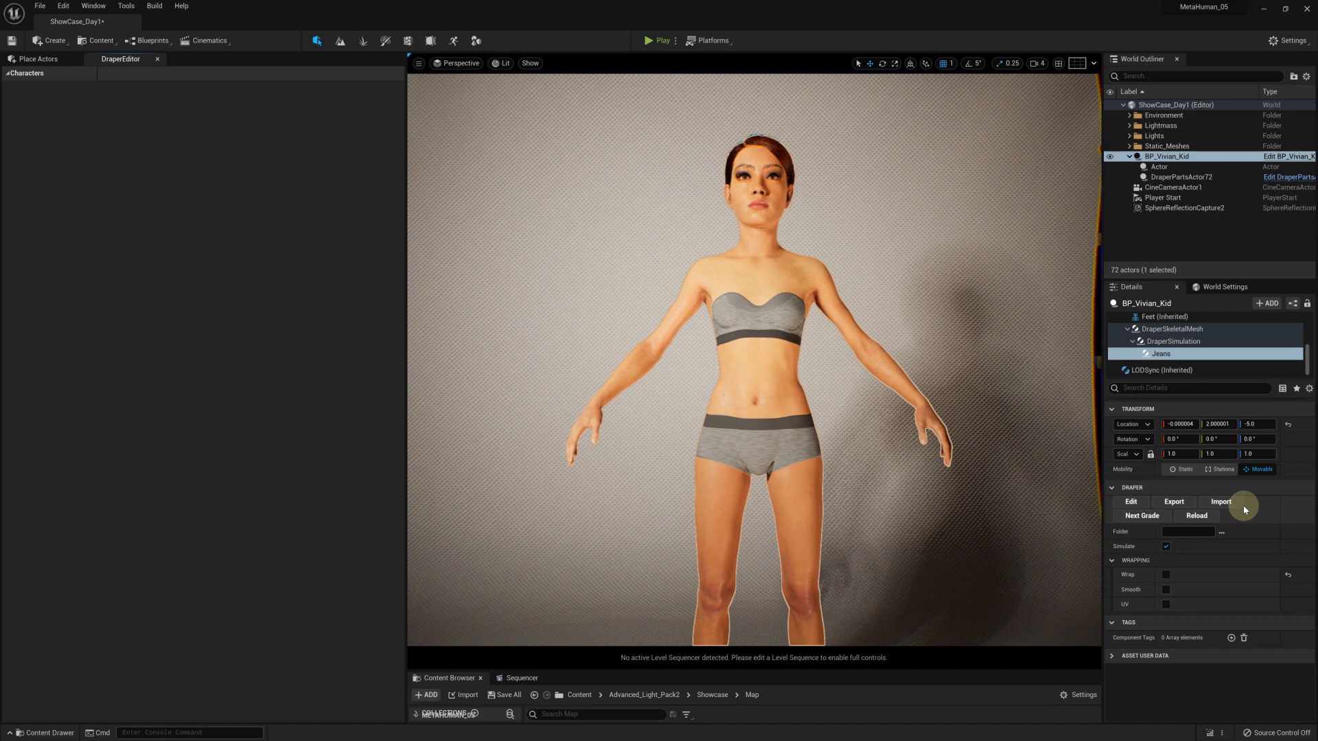
Switch to Unreal Editor and set up the Jeans component's import with jeans22.obj as garment file and patterns22.obj as patterns file
left_click(1229, 503)
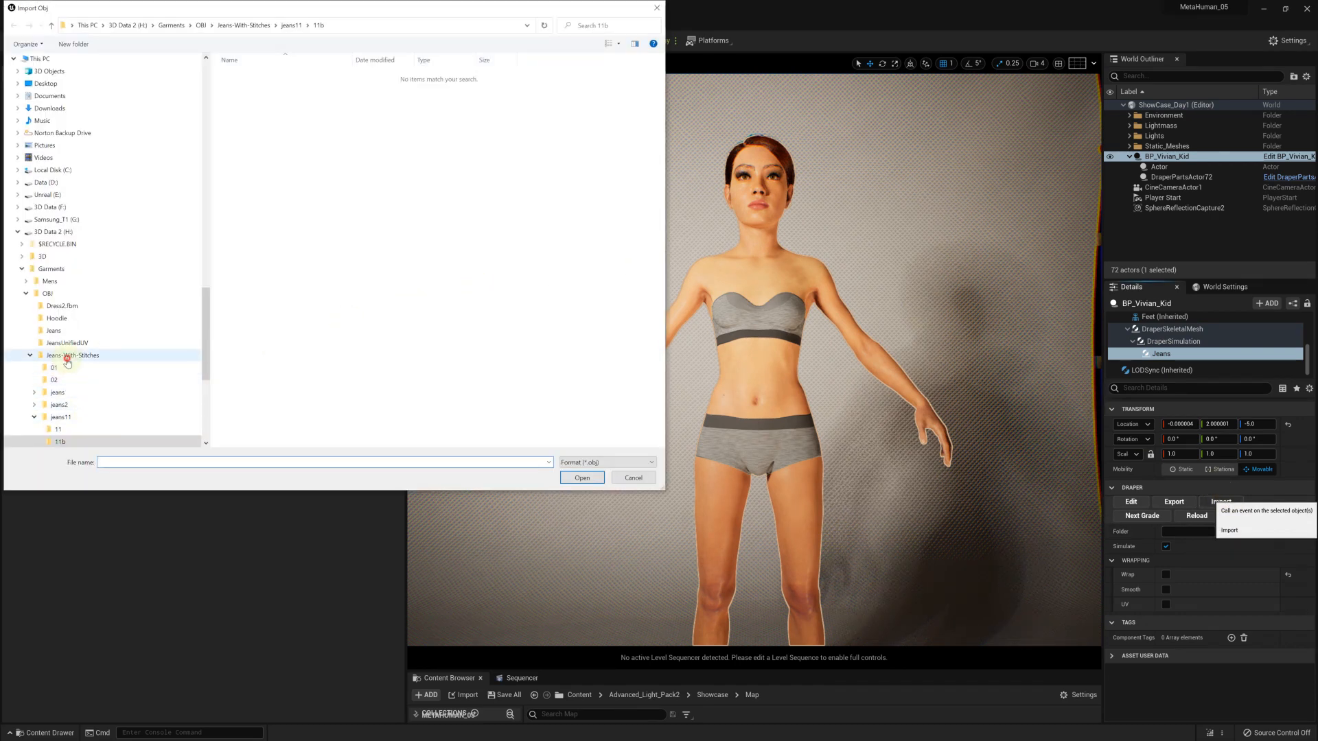
left_click(69, 355)
left_click(517, 95)
double_click(518, 95)
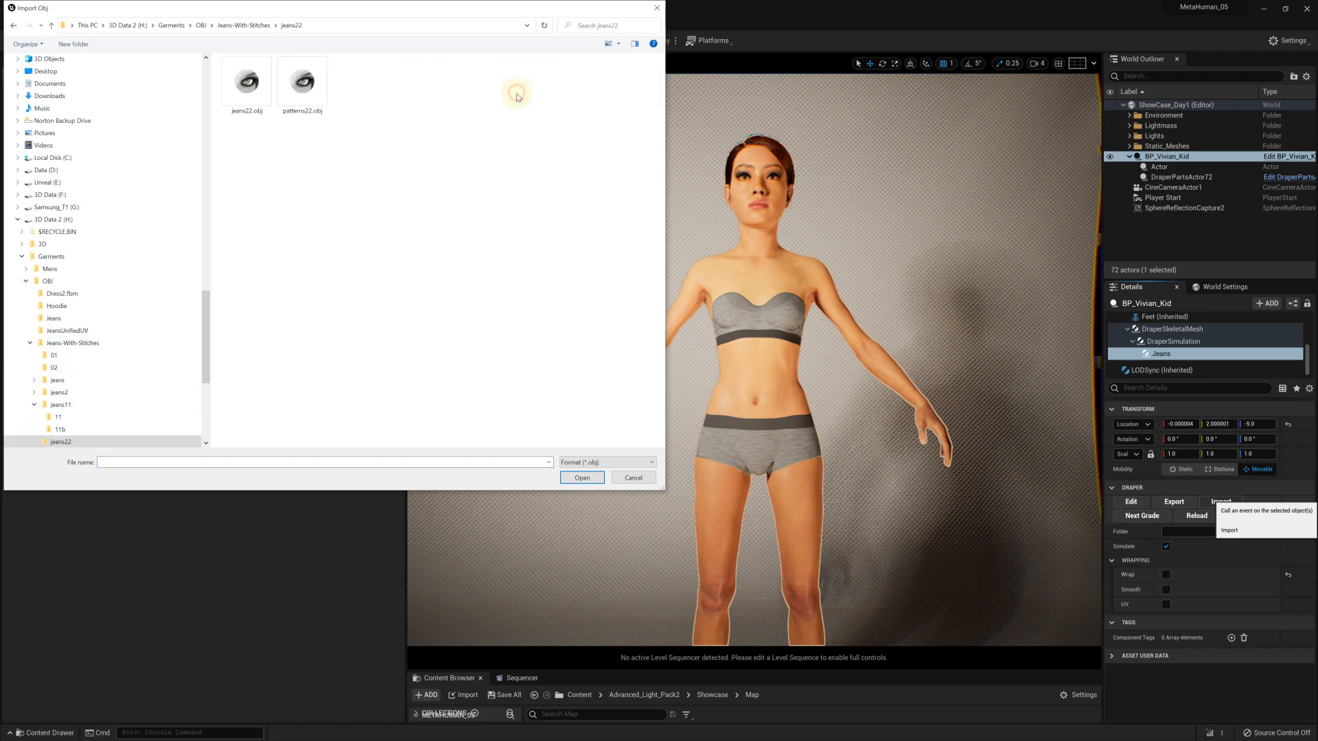
double_click(246, 82)
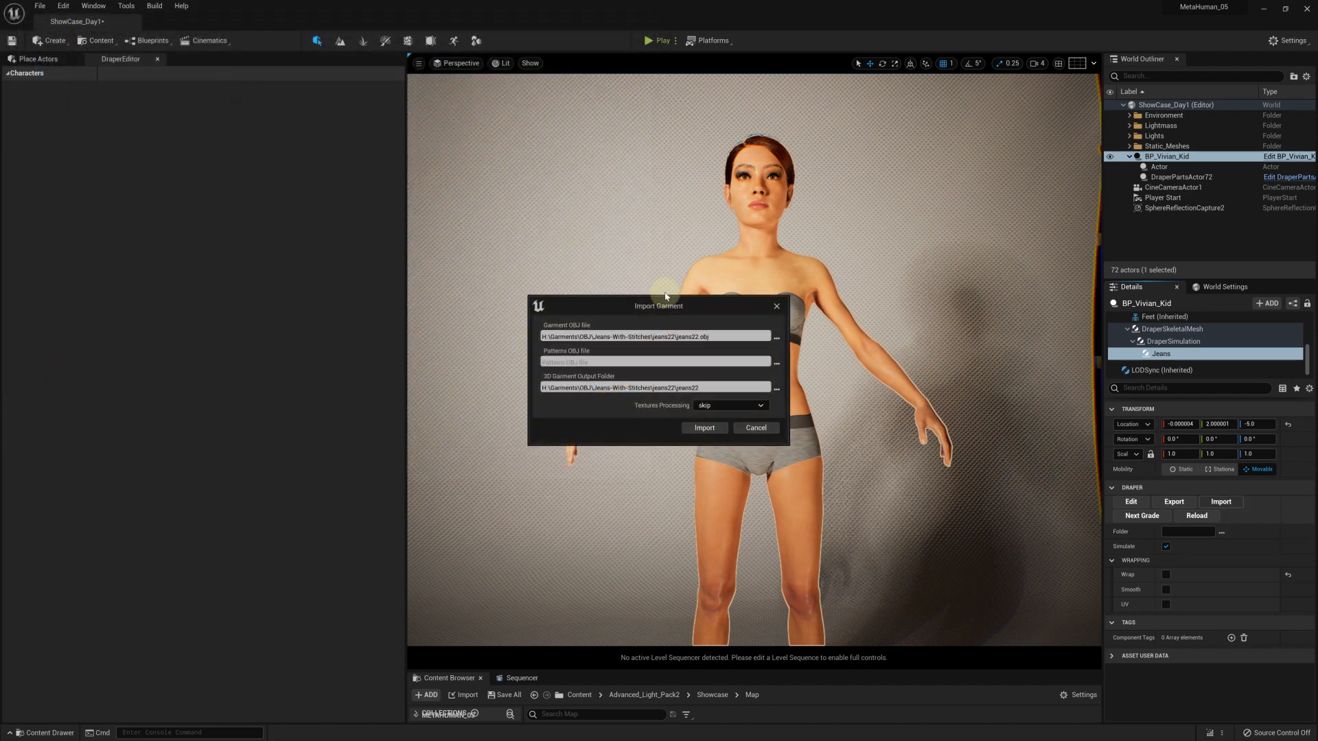
left_click(778, 363)
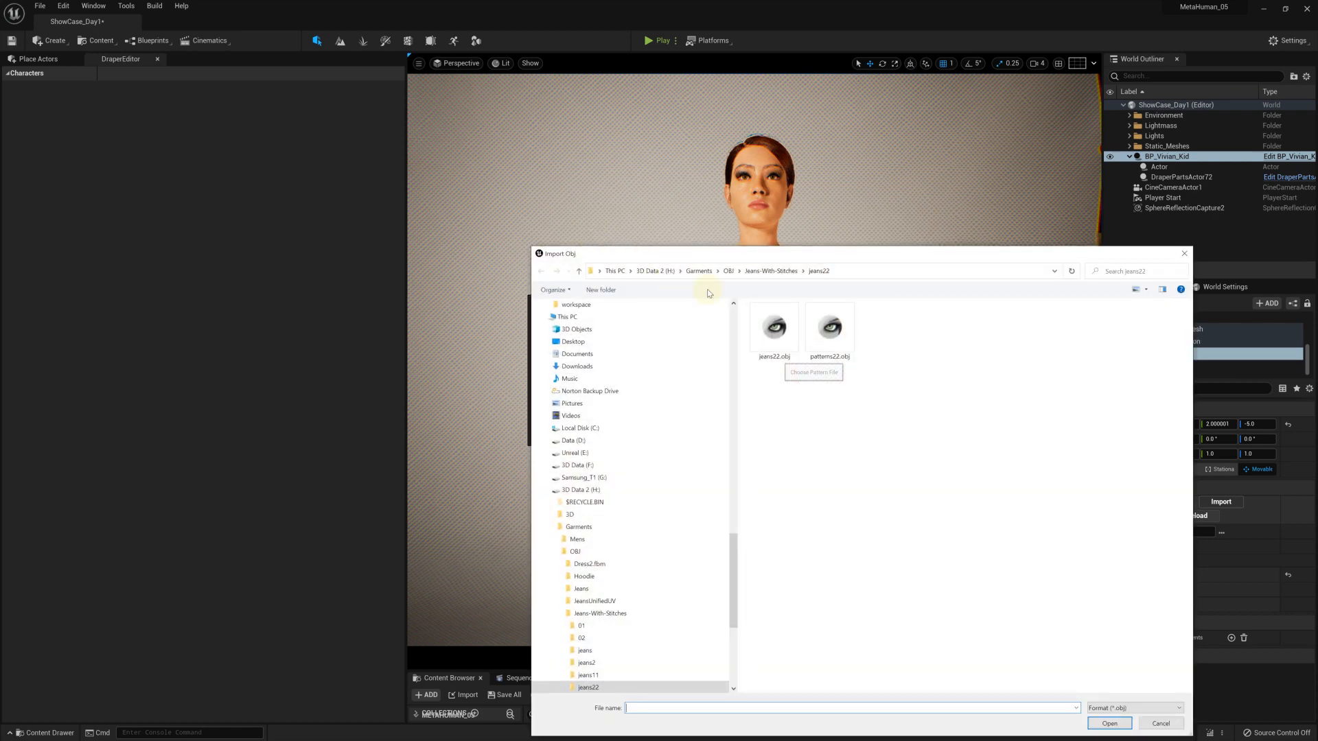
left_click(827, 333)
double_click(827, 333)
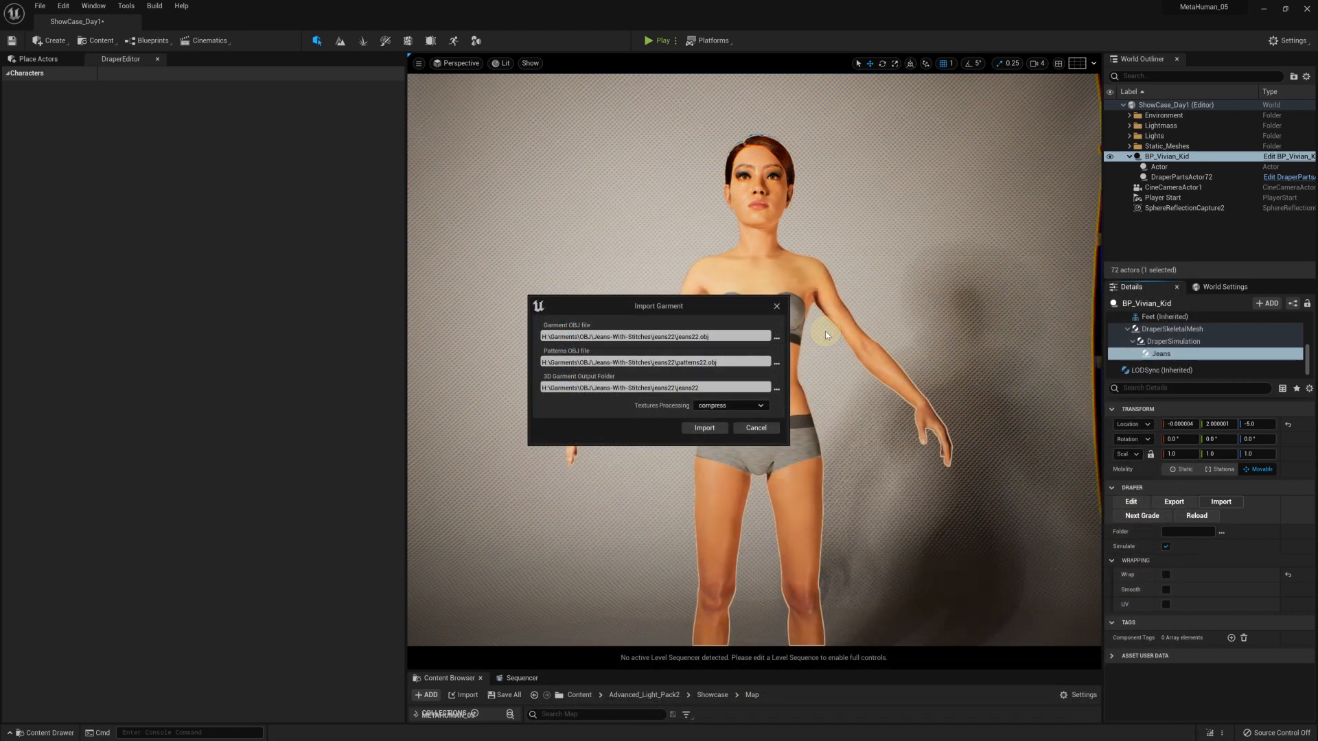
Create a folder named 22 inside jeans22 as the 3D garment output folder and import the garment
left_click(777, 389)
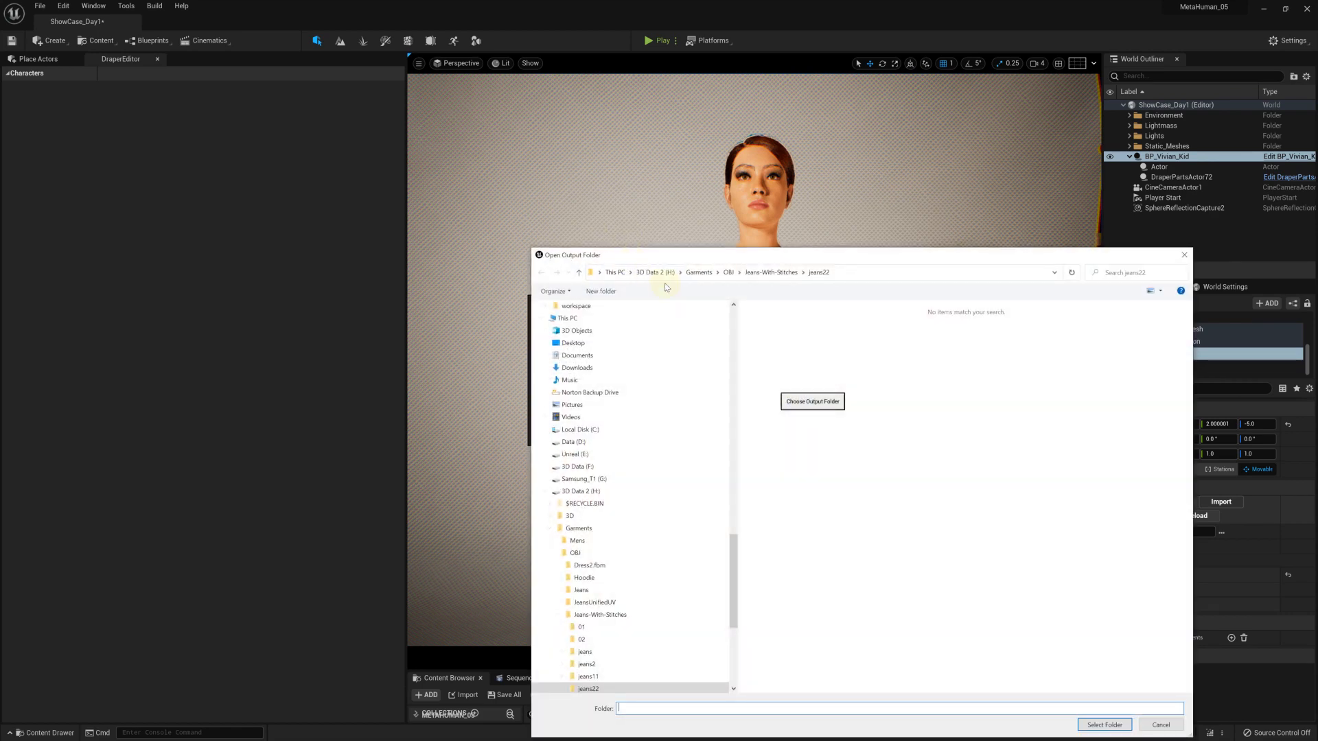
left_click(605, 292)
type("22")
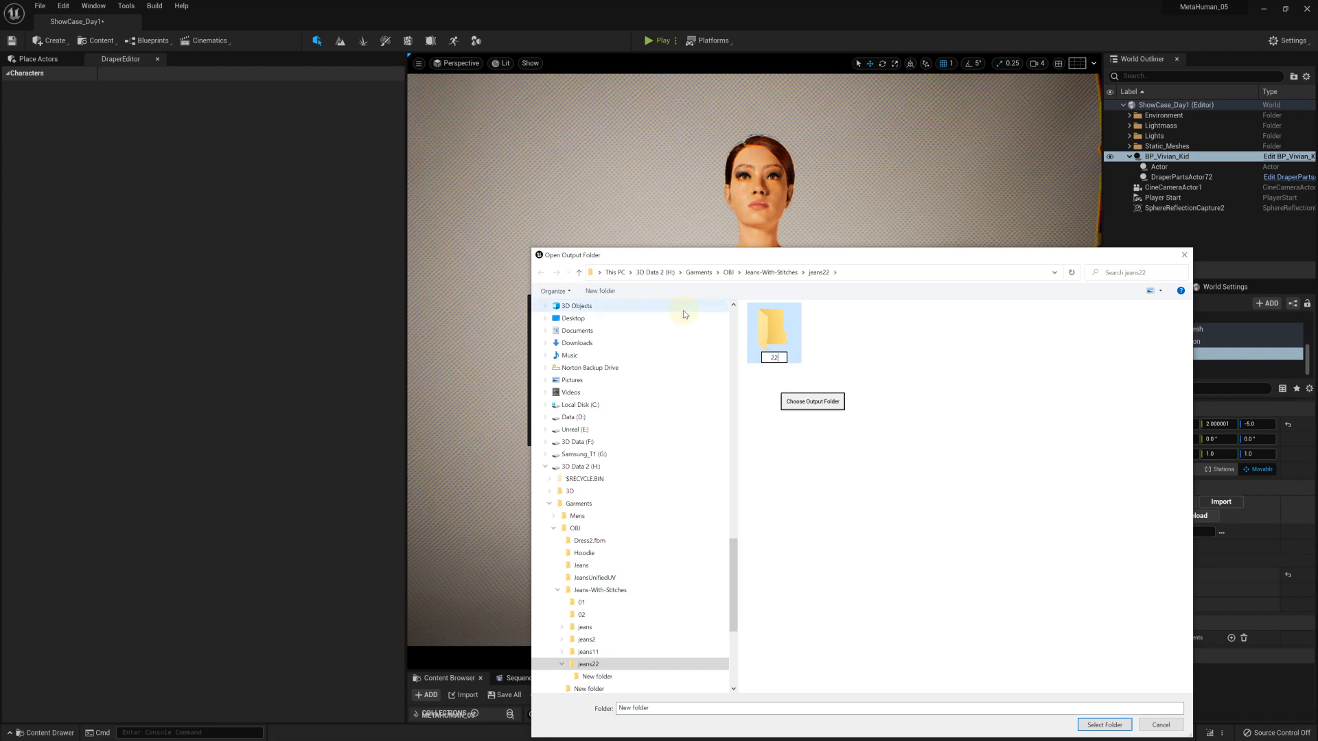
double_click(777, 331)
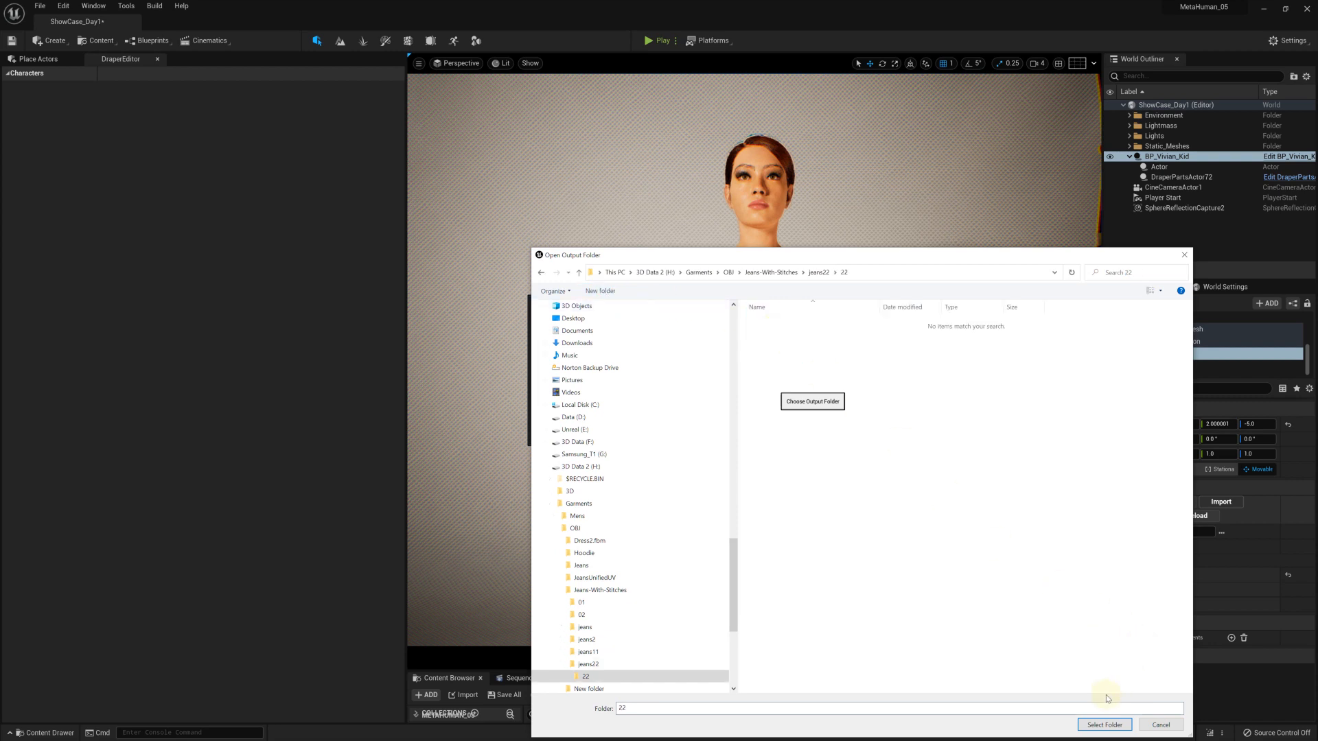
left_click(1104, 725)
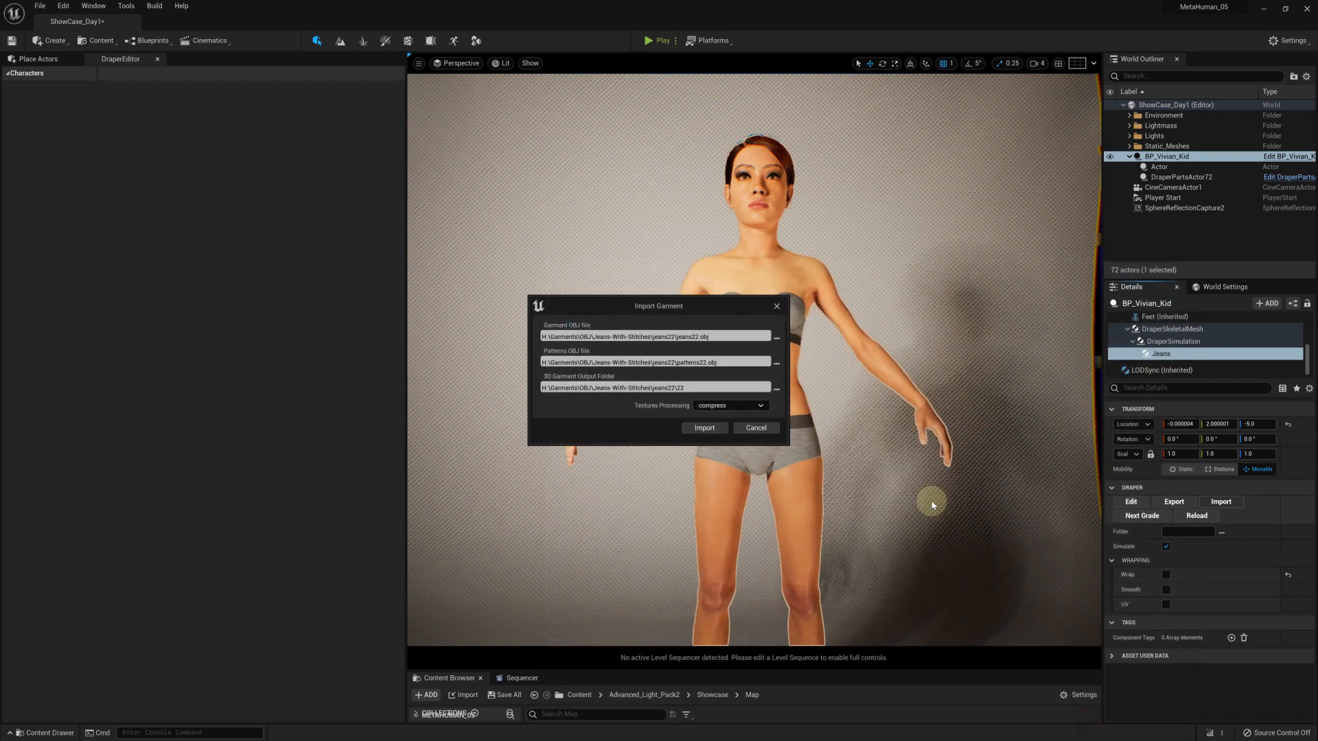
left_click(705, 429)
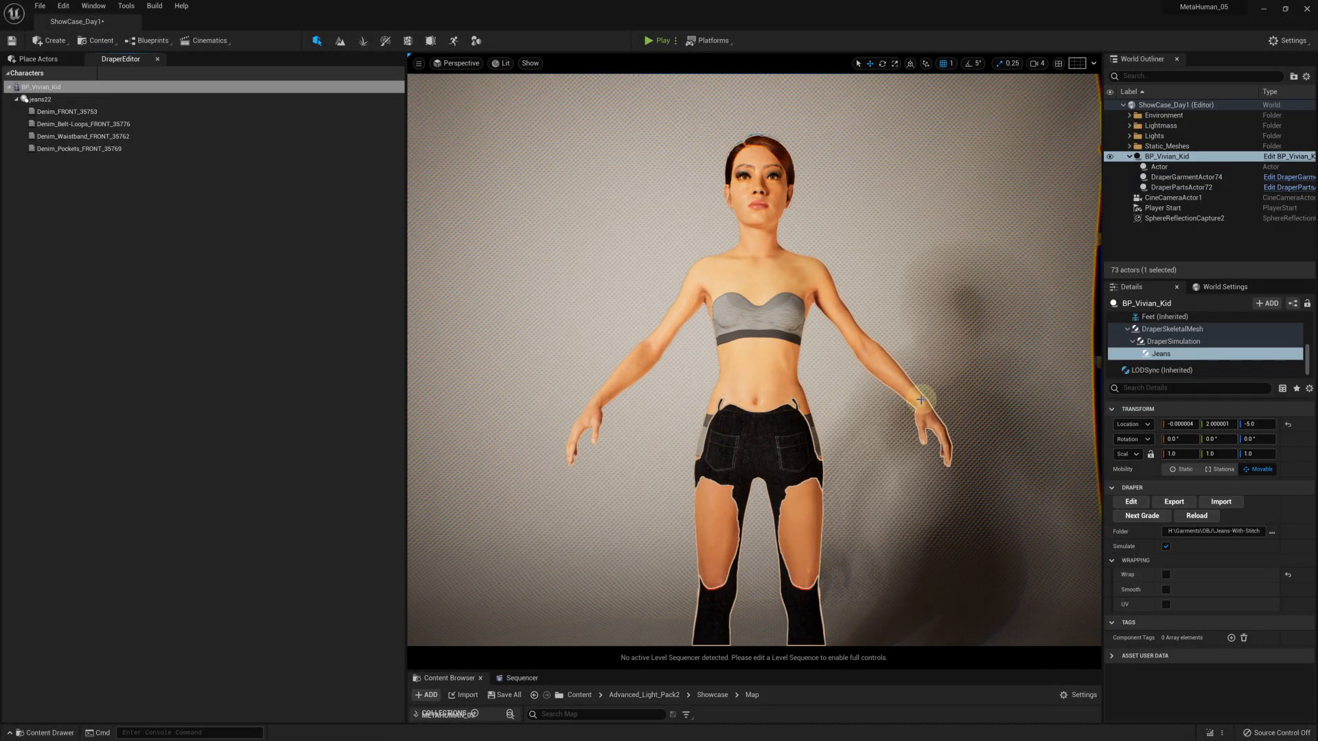
Set the Jeans component's Z rotation to 180 degrees
left_click(1253, 440)
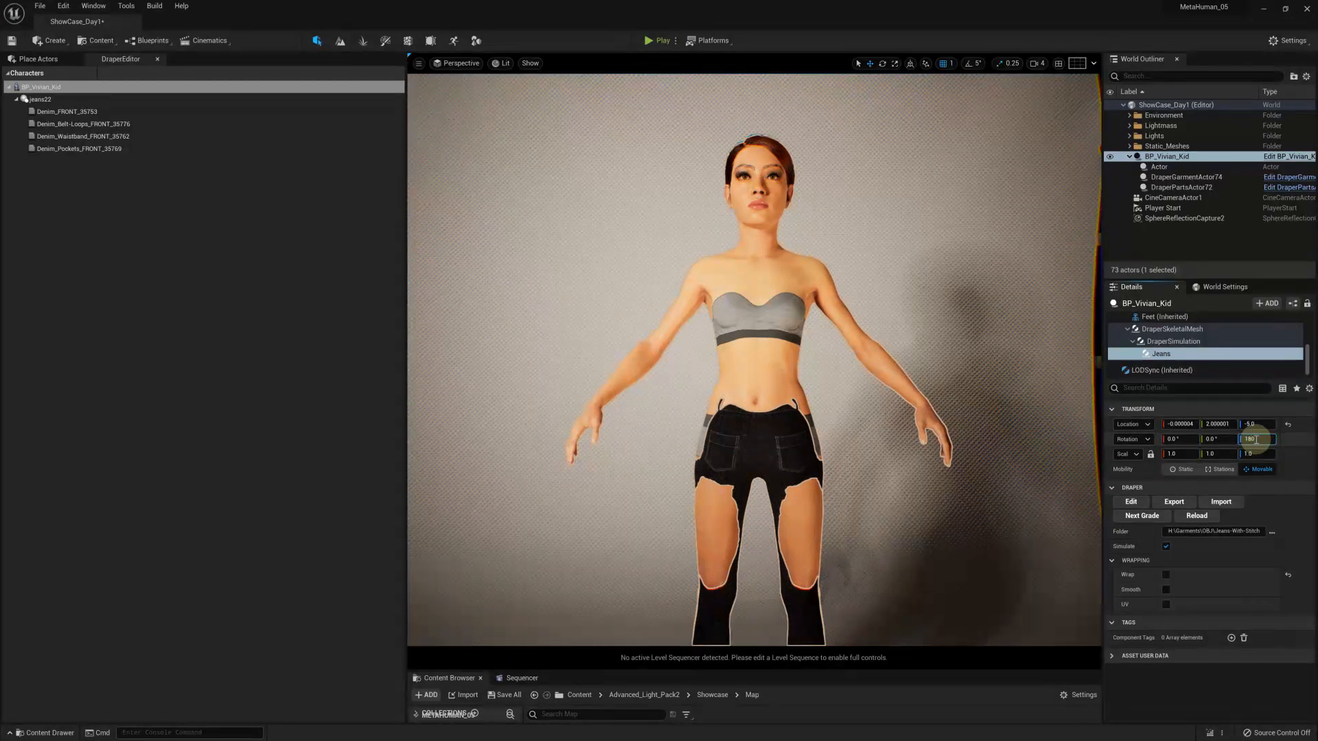
type("180")
key("Return")
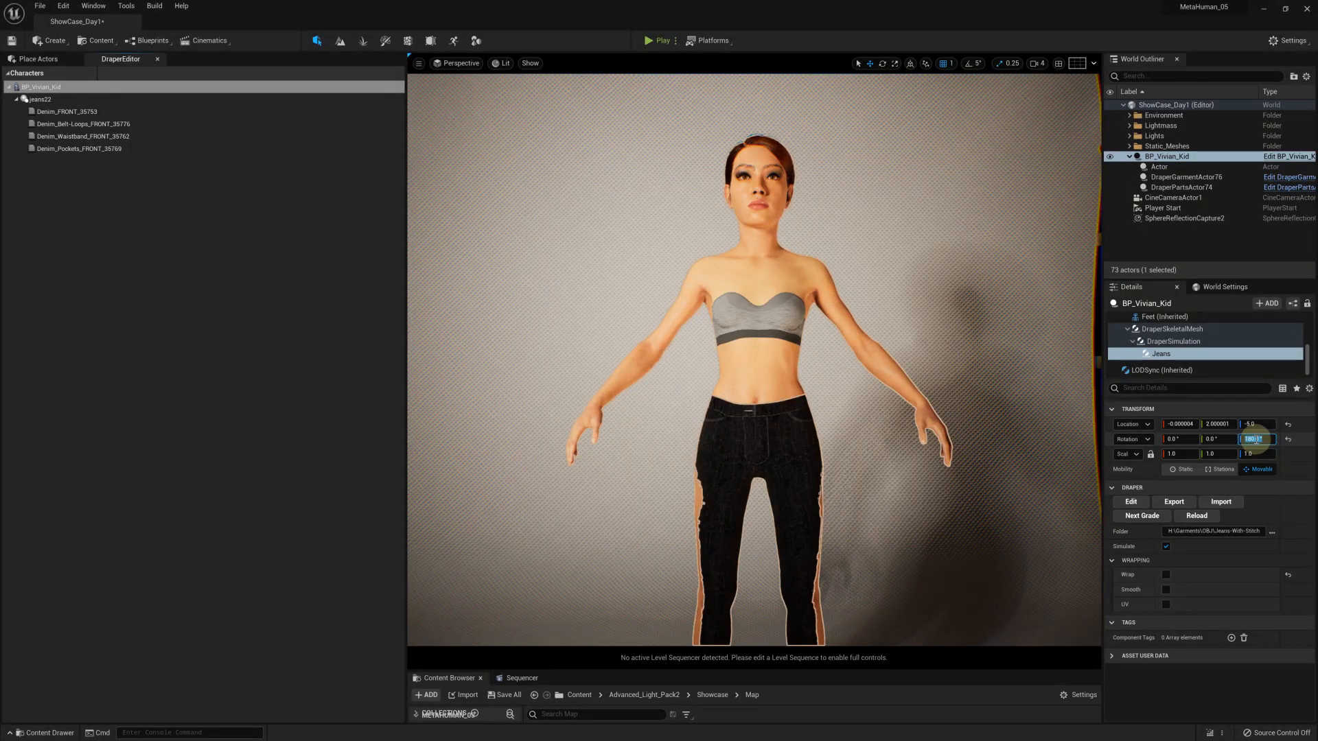
Play the level to simulate the jeans on the character and save the draped jeans22 garment
left_click(661, 40)
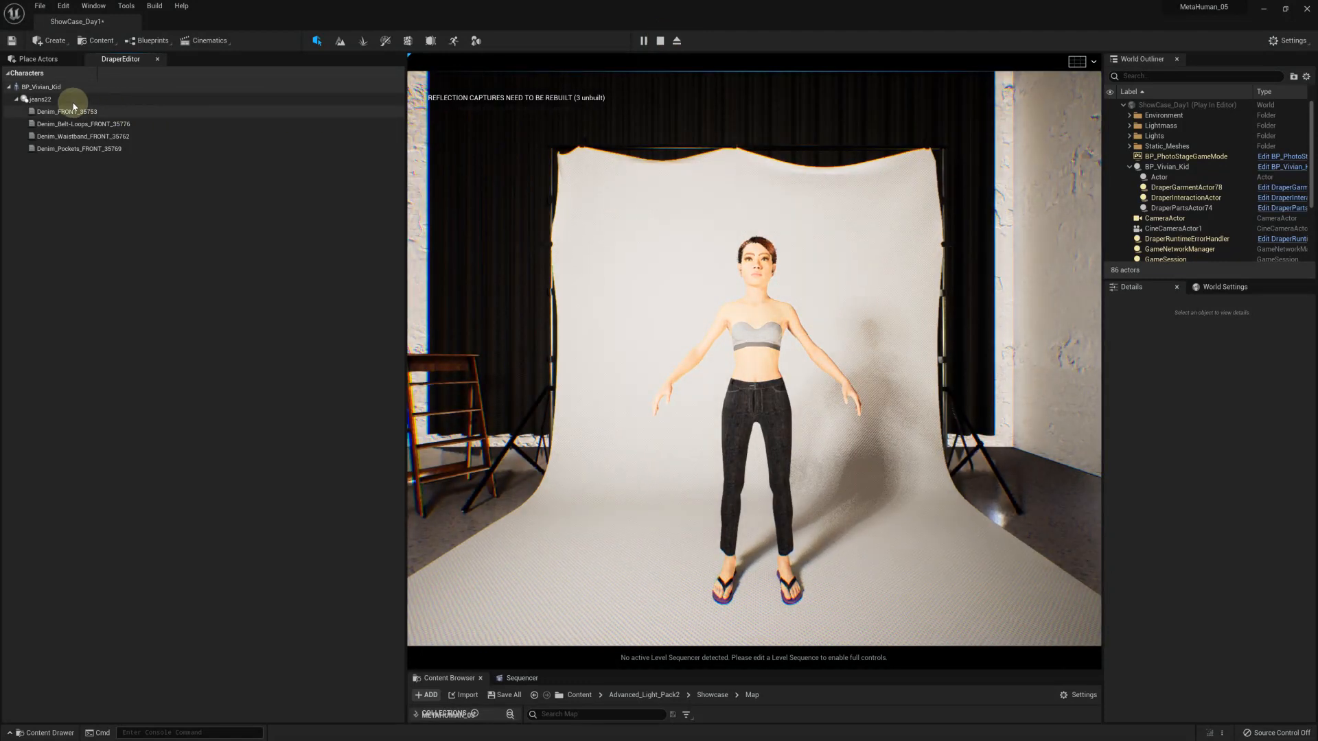
left_click(388, 99)
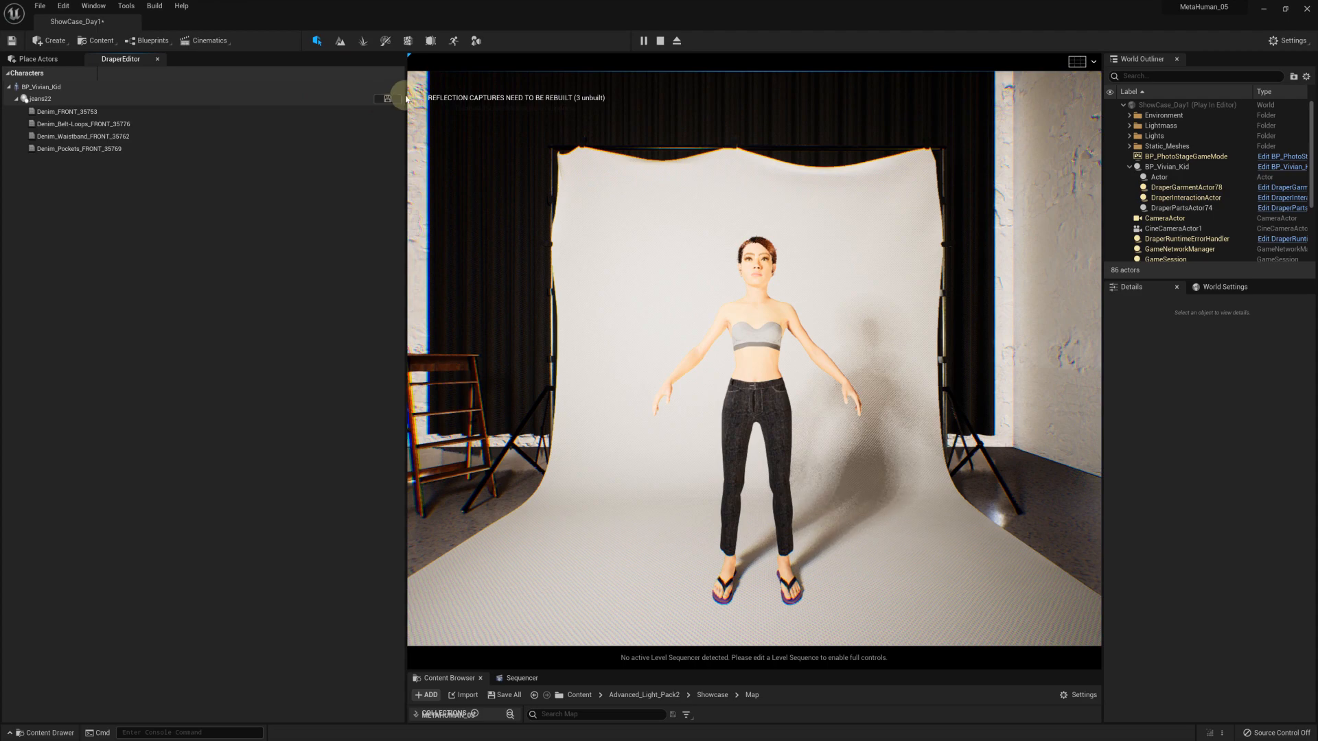
Stop the simulation, then enable Wrap on the Jeans01 component and reset its location to the default
left_click(660, 41)
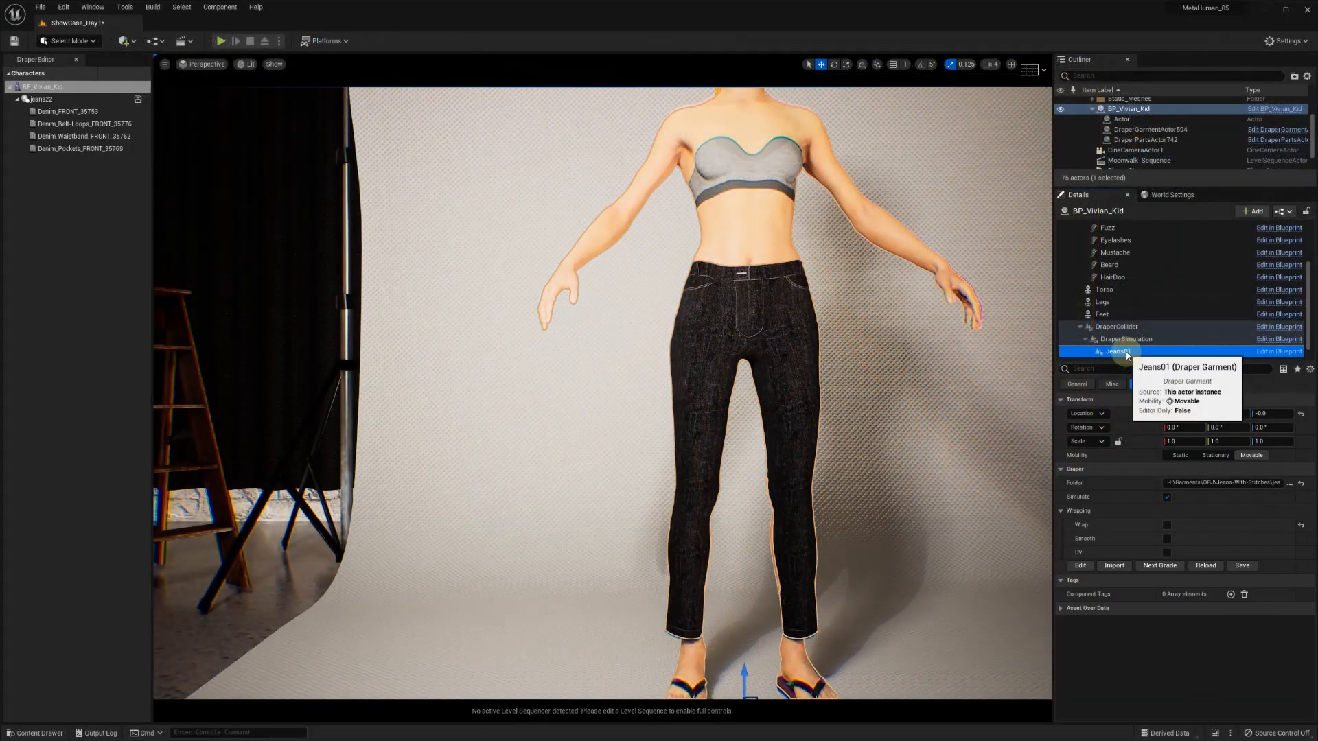
left_click(1126, 351)
left_click(1166, 526)
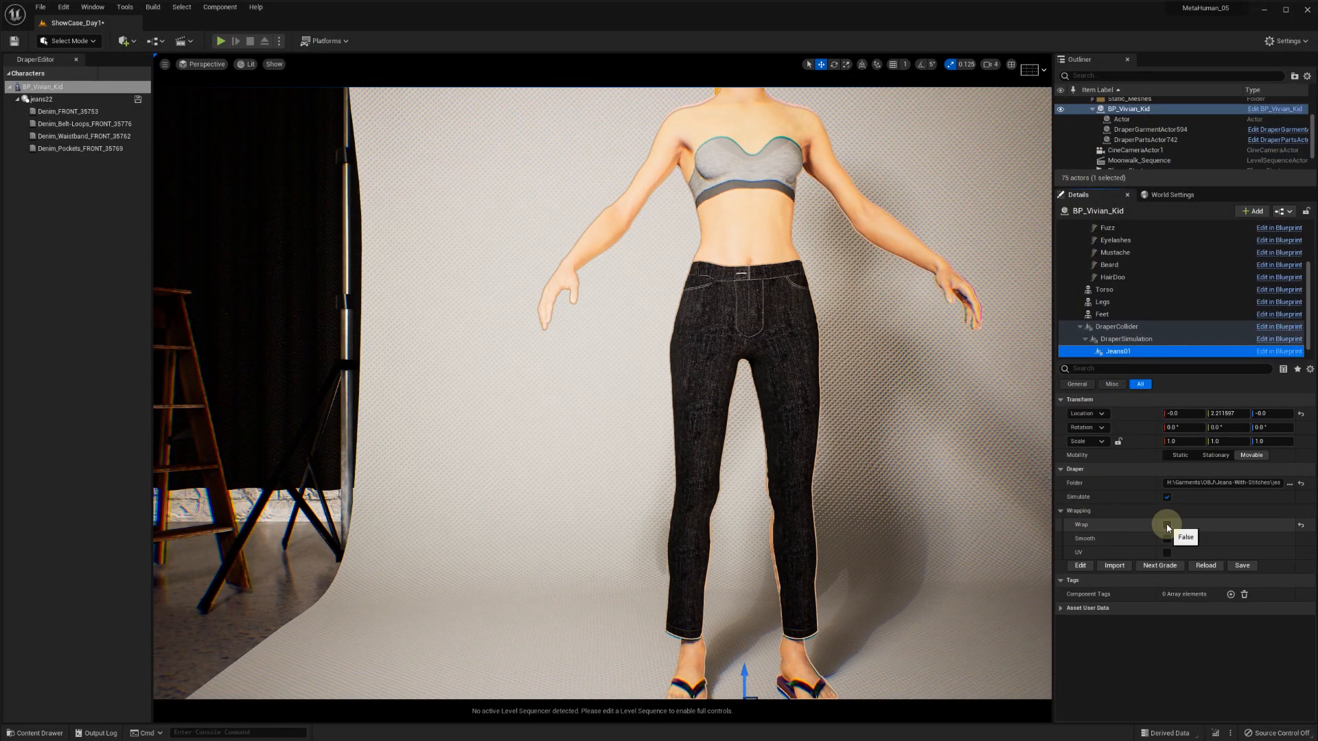
left_click(1167, 525)
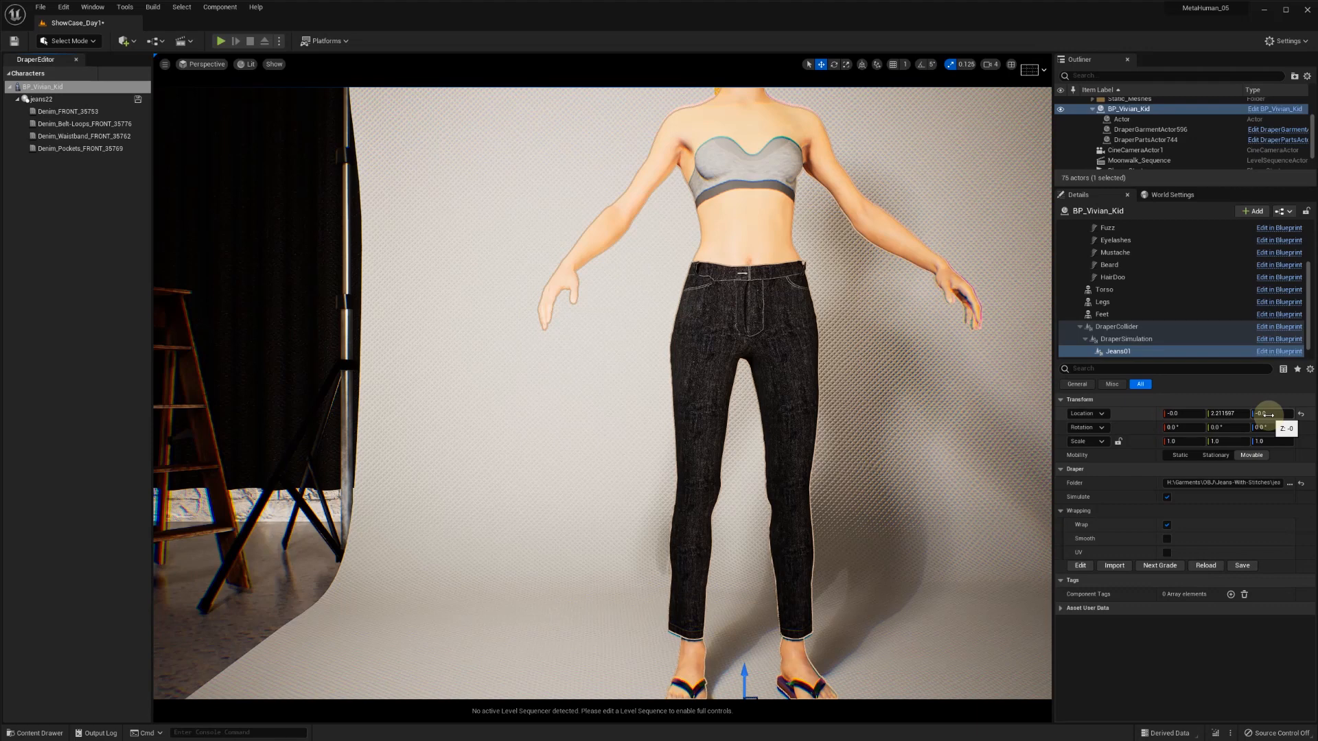
type("0")
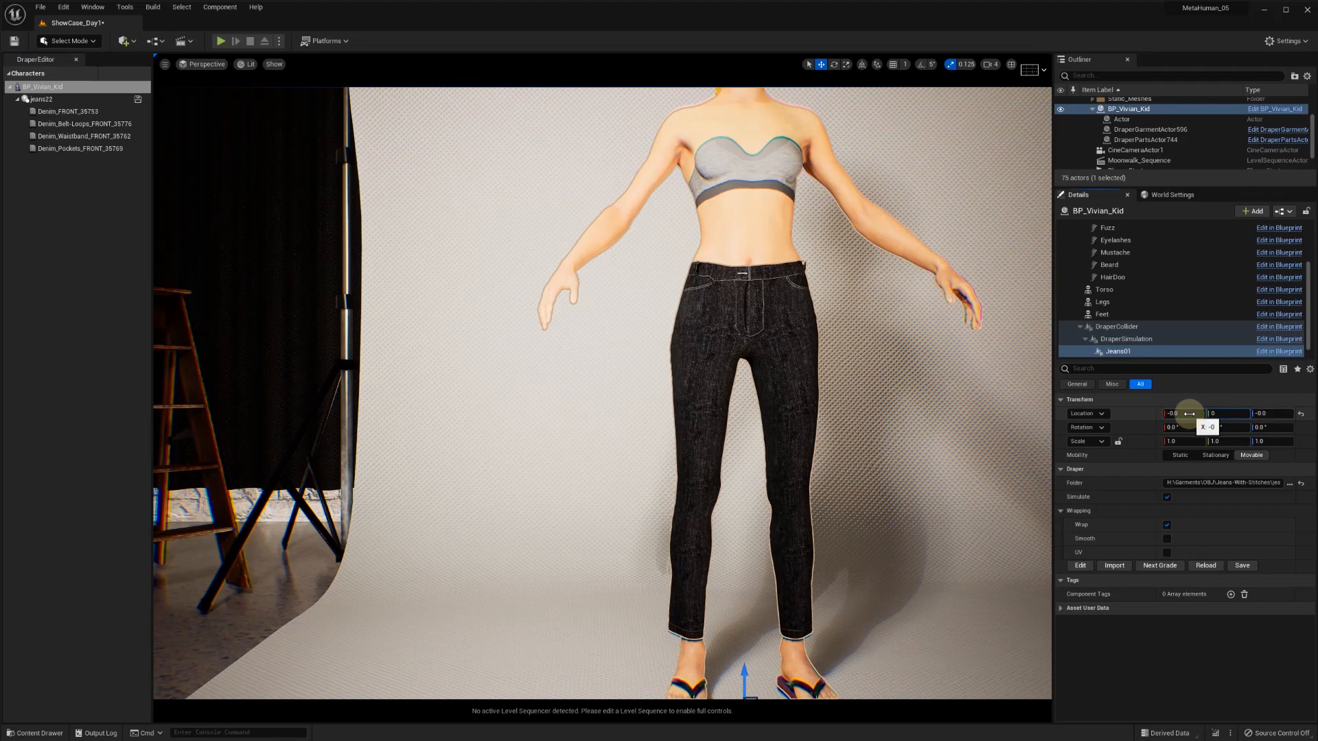
left_click(1301, 413)
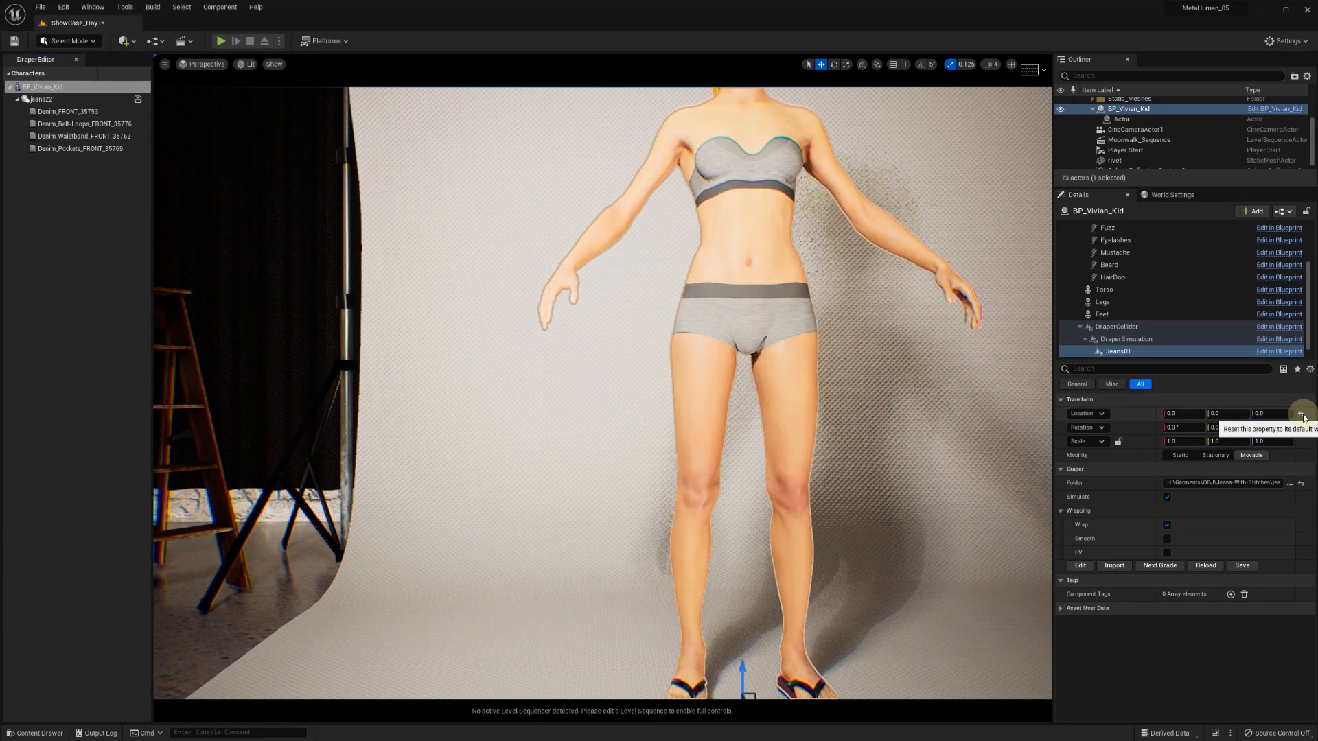
Set the Body component's animation to play to Walk_Fwd_to_Idle
scroll(1132, 295, "up", 2)
left_click(1097, 253)
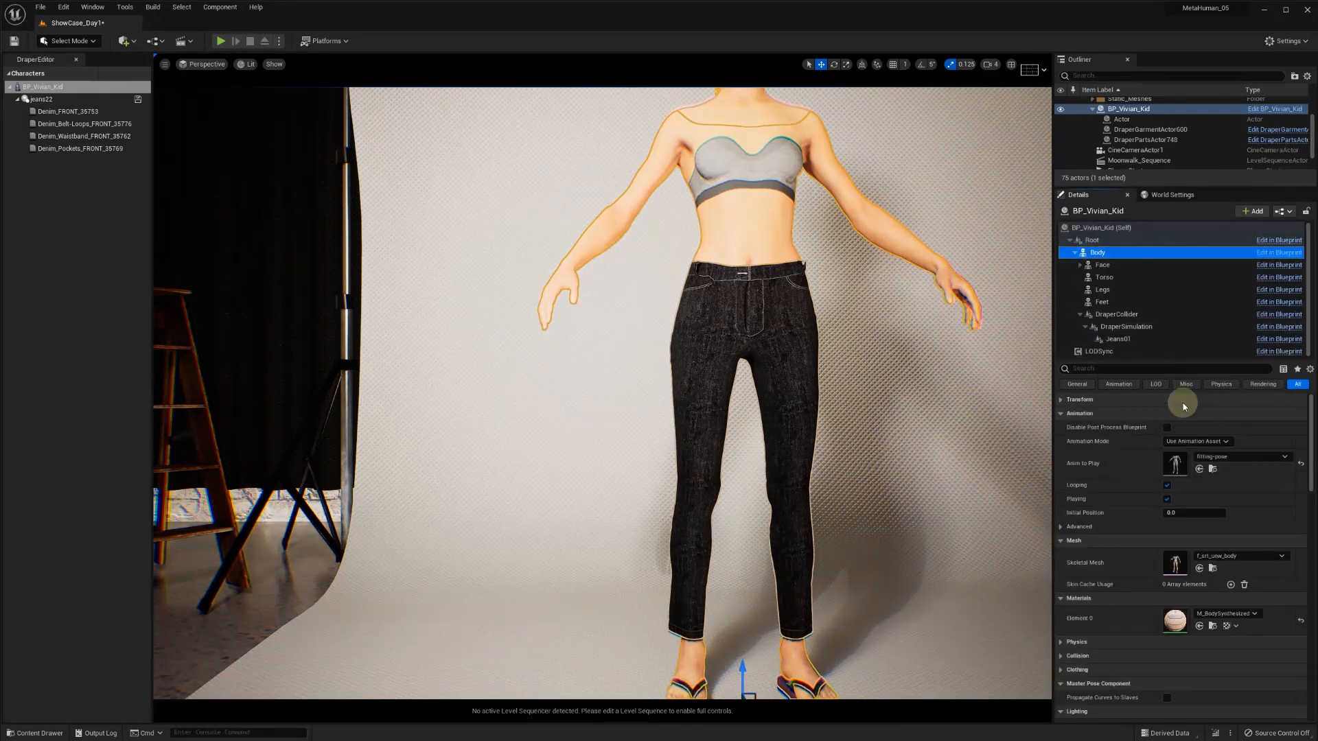
left_click(1236, 458)
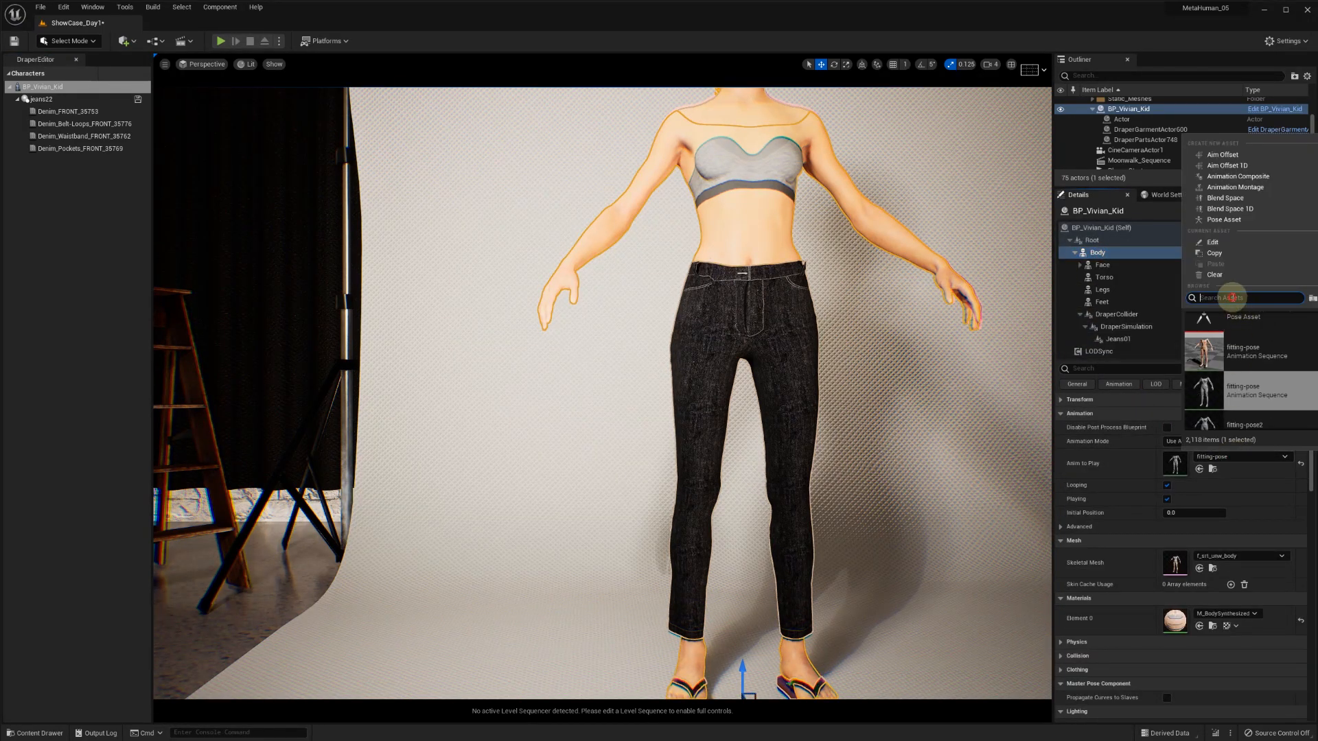
type("idle")
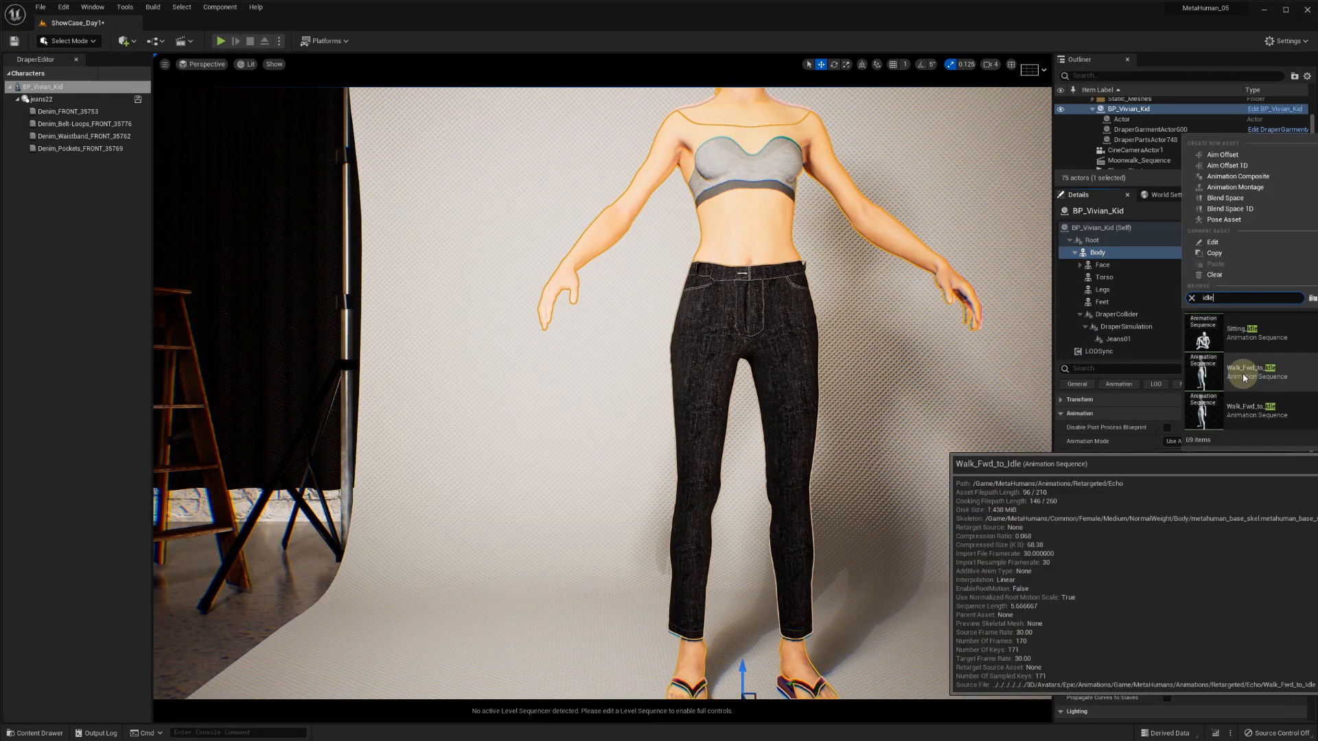
left_click(1243, 375)
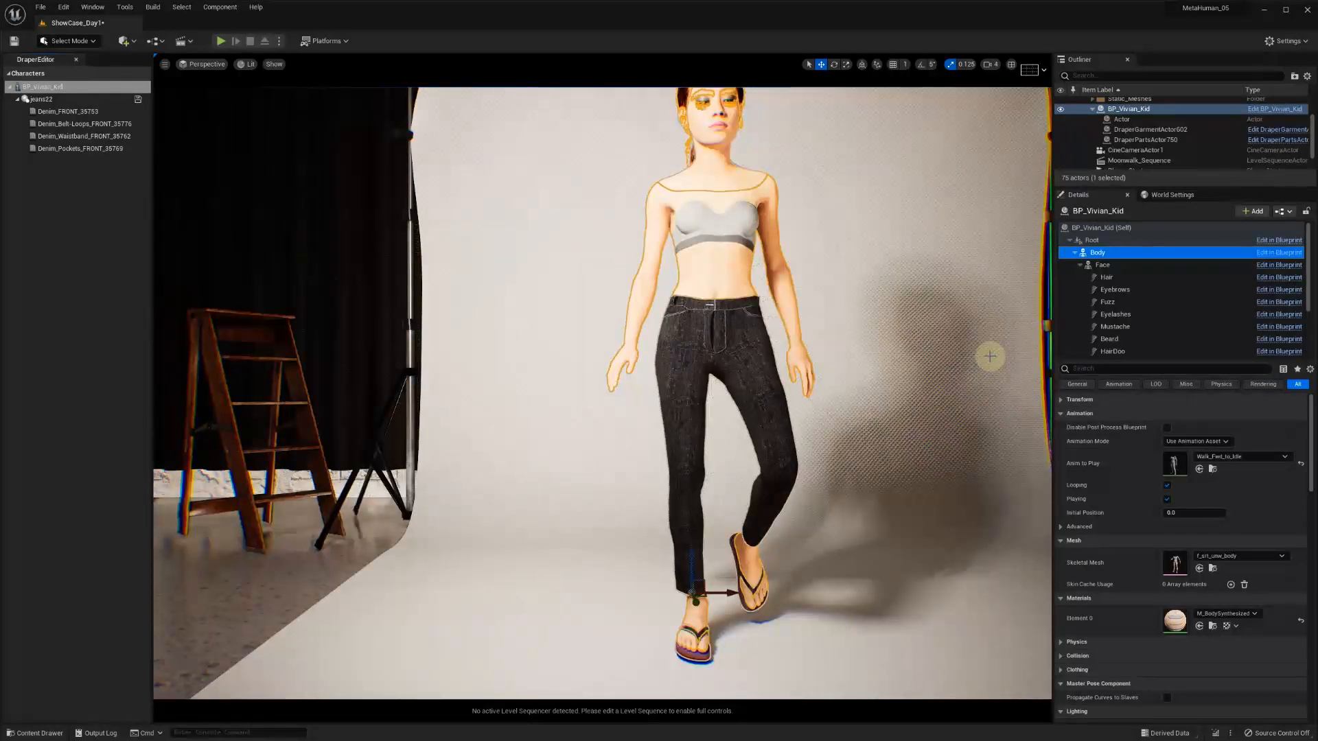
Change the Body component's animation to play to the idle sequence
left_click(1239, 456)
type("idle")
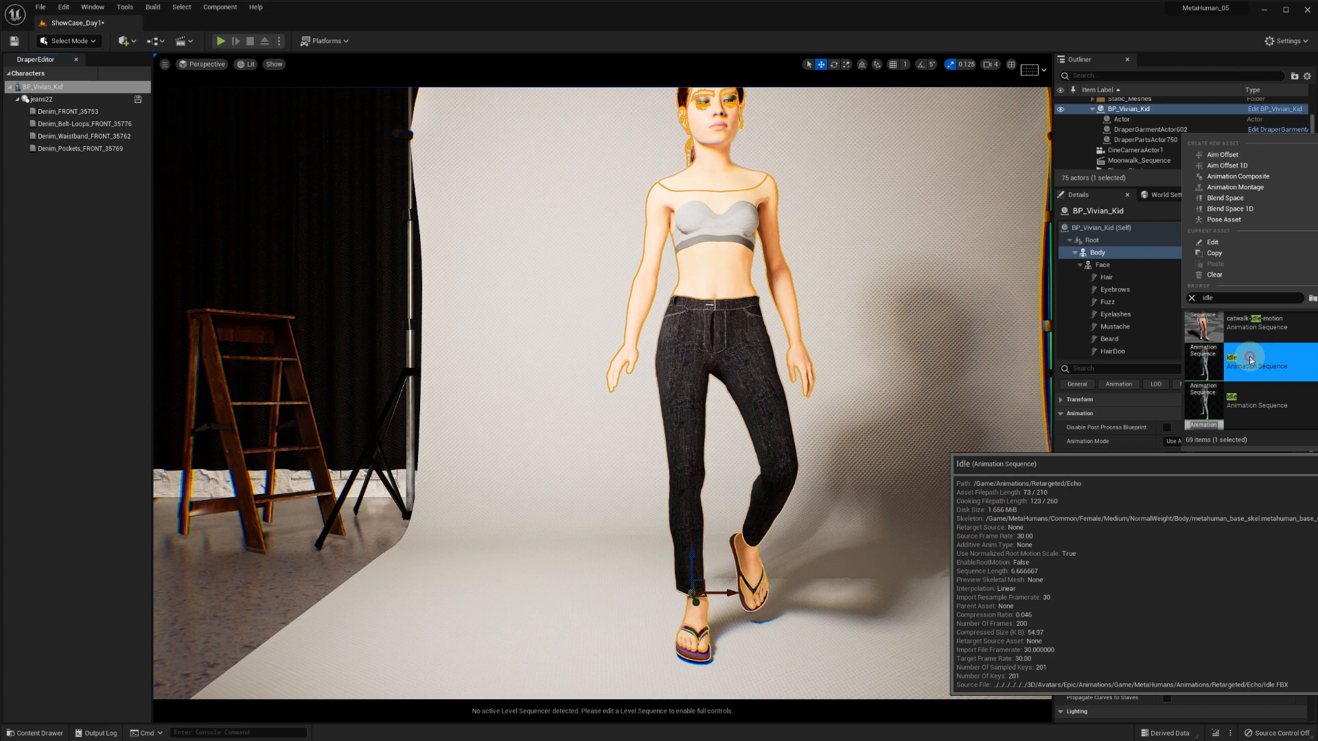
left_click(1249, 358)
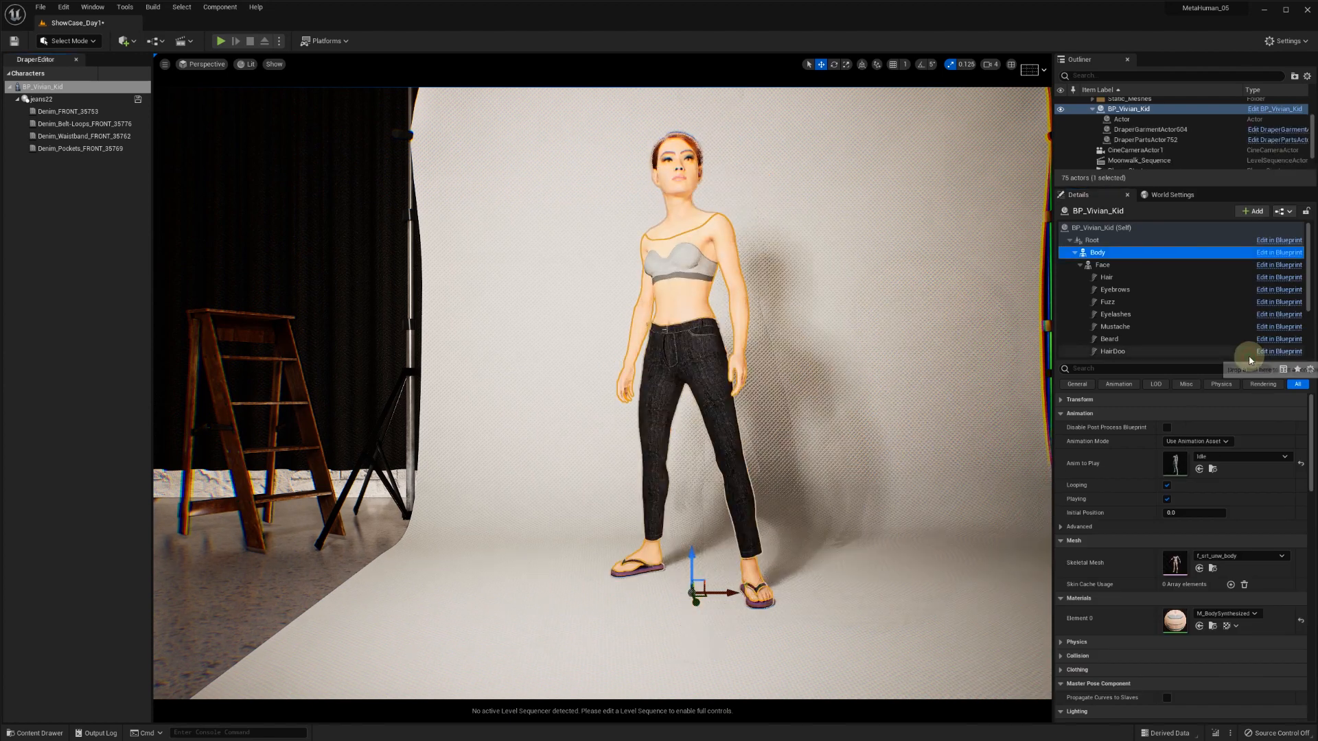
Switch Wrap off and back on for the Jeans01 component to compare the fit in the idle pose
scroll(1139, 346, "down", 3)
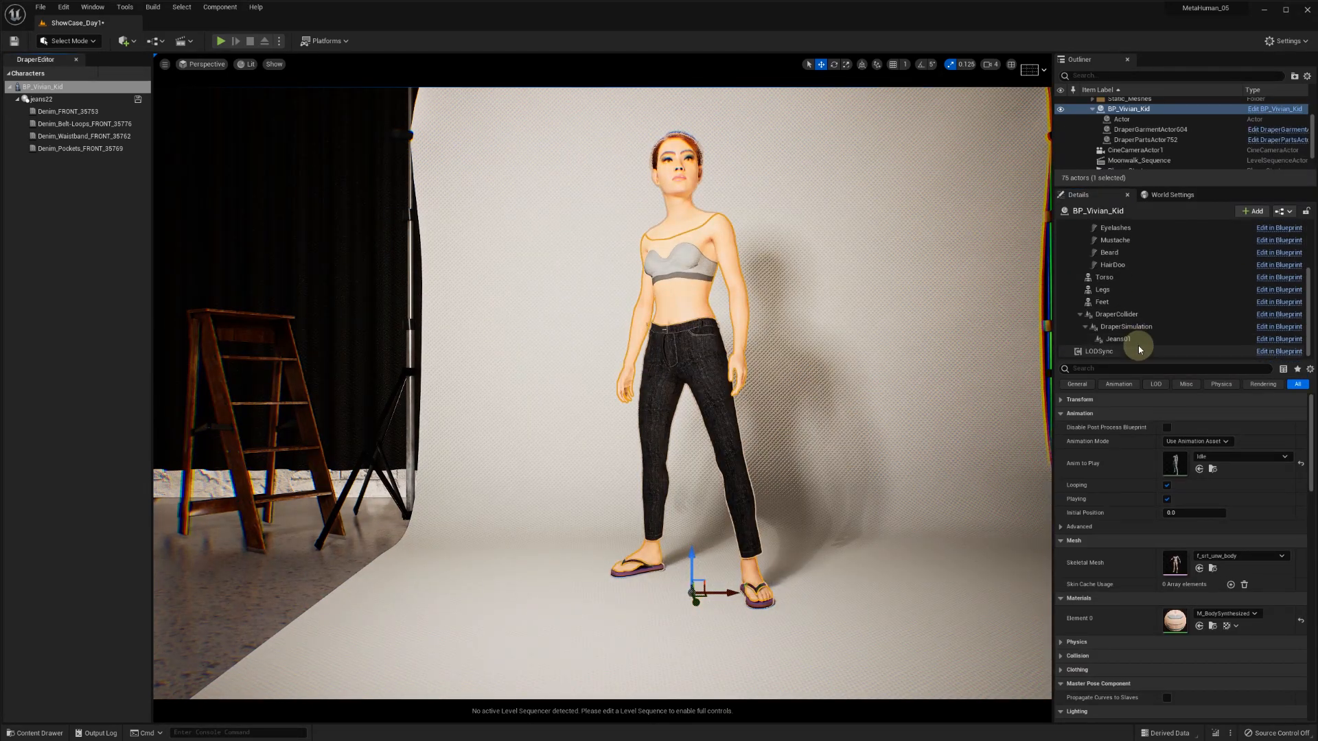
left_click(1119, 339)
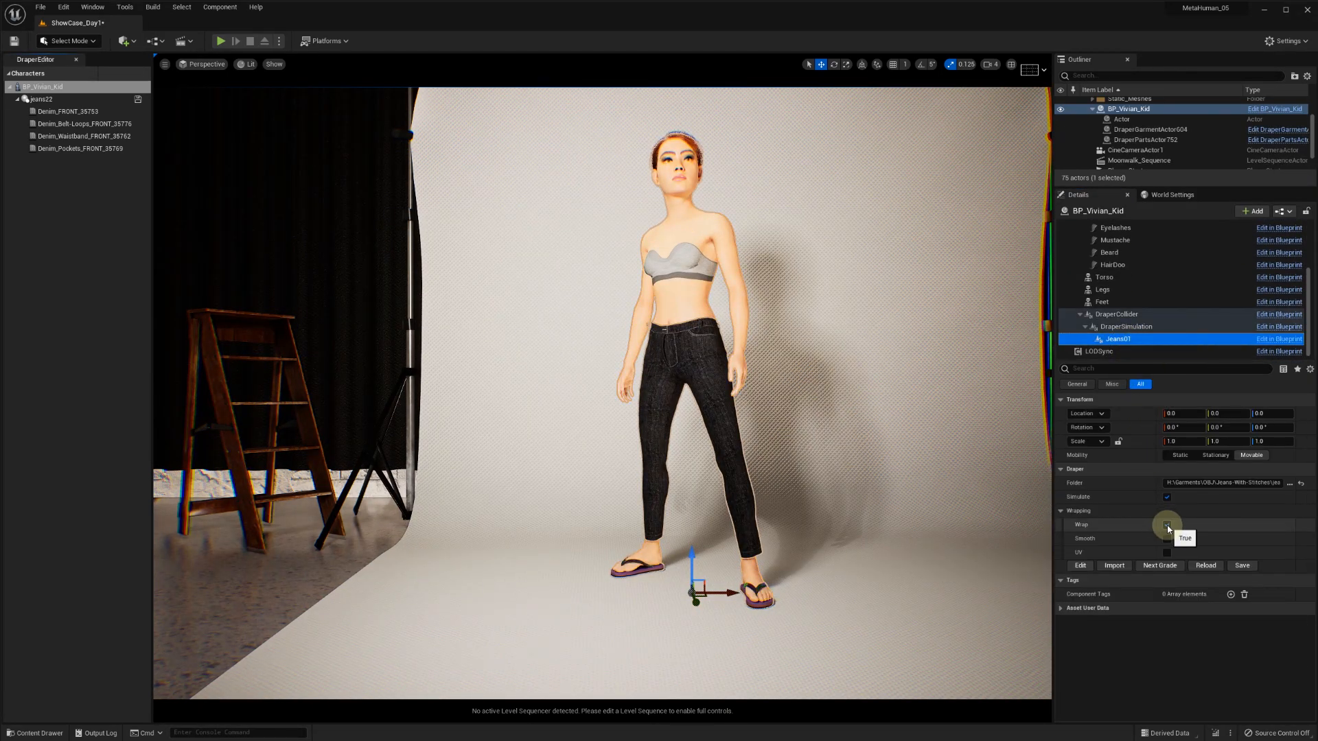
left_click(1167, 526)
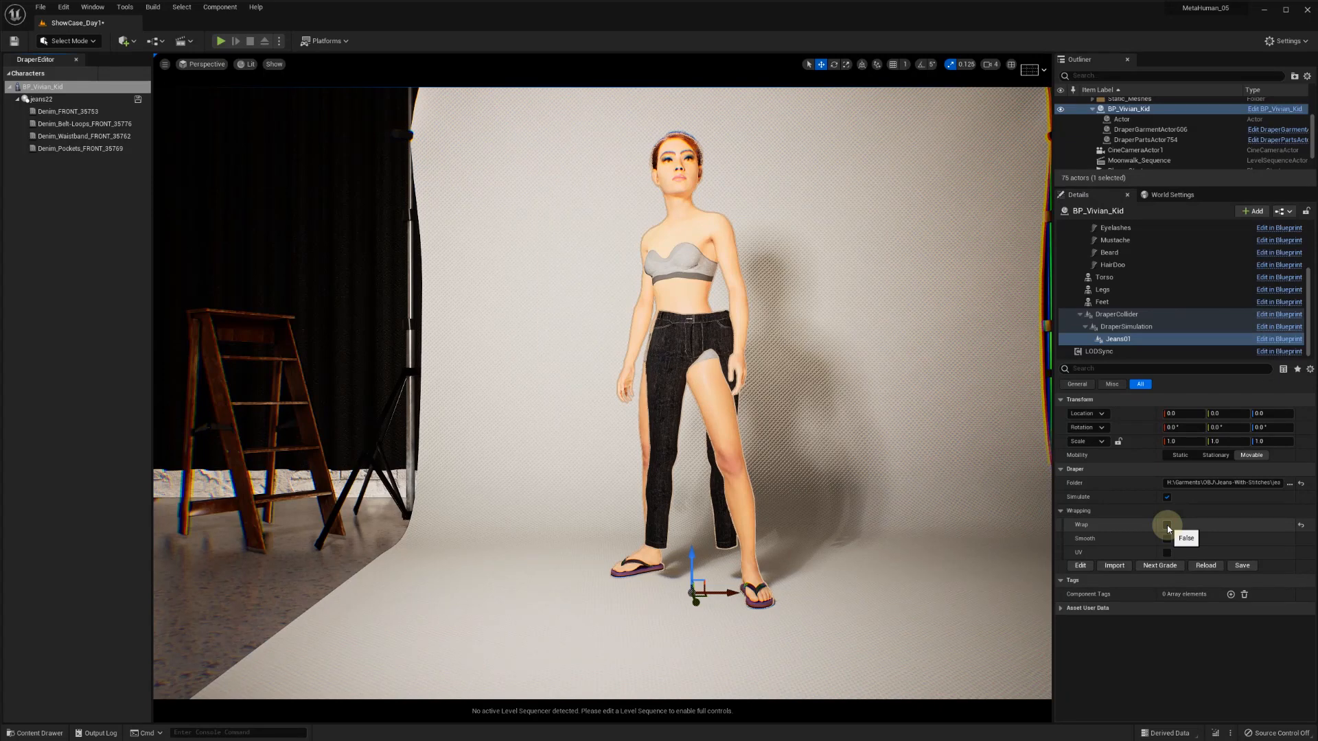
left_click(1167, 526)
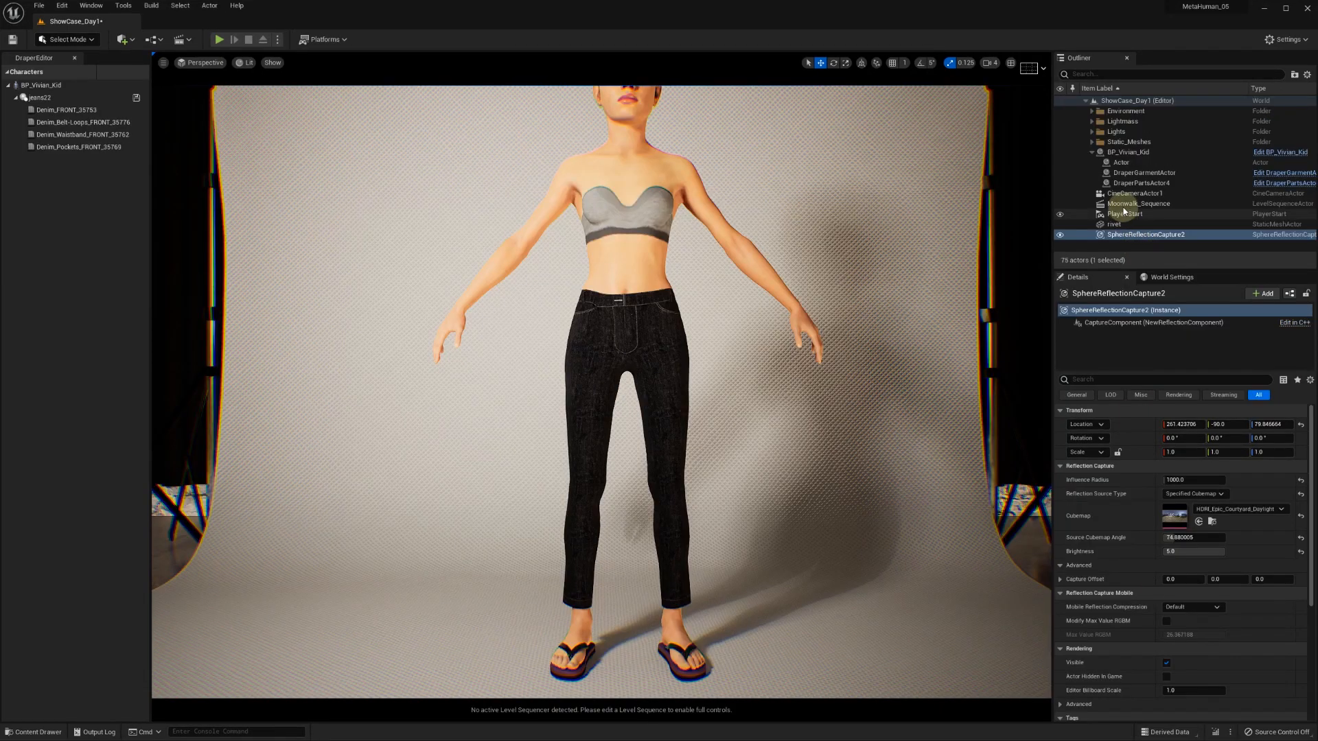
Open the Moonwalk_Sequence level sequence and select the character's Jeans component
left_click(1132, 205)
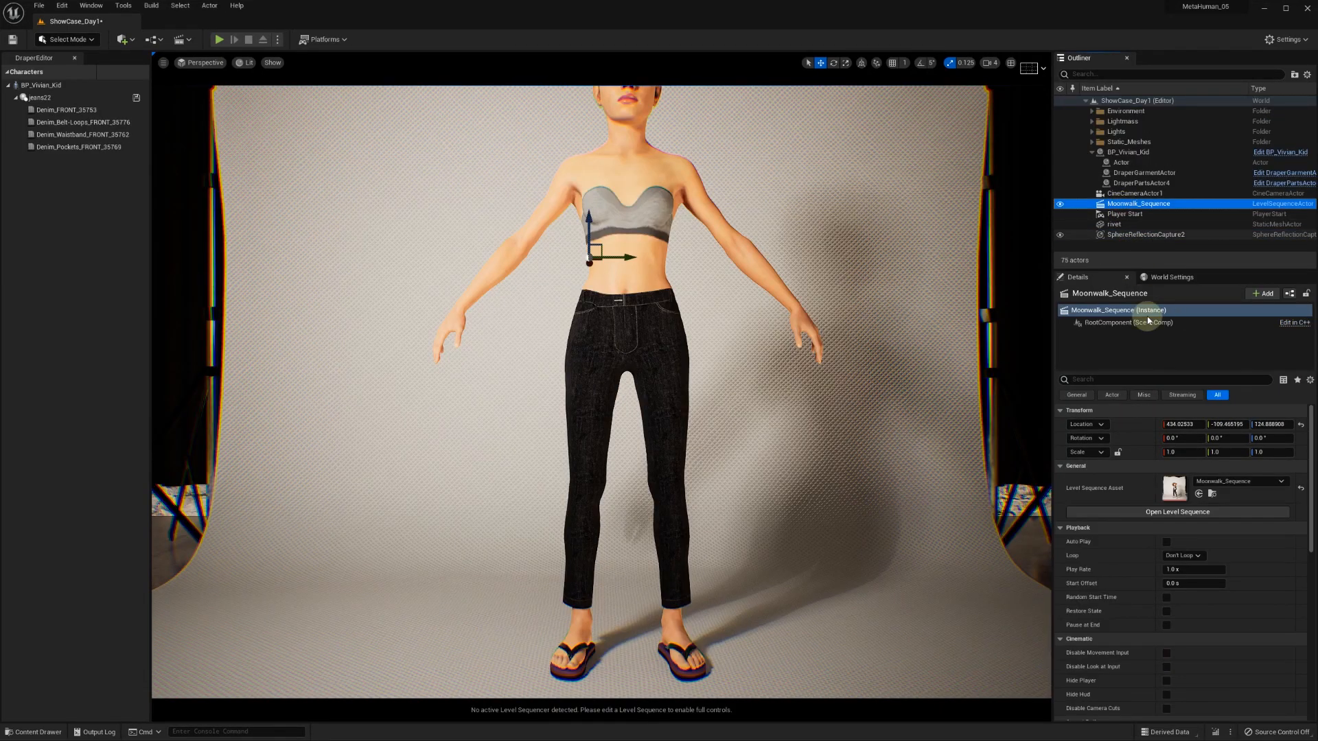
left_click(1177, 512)
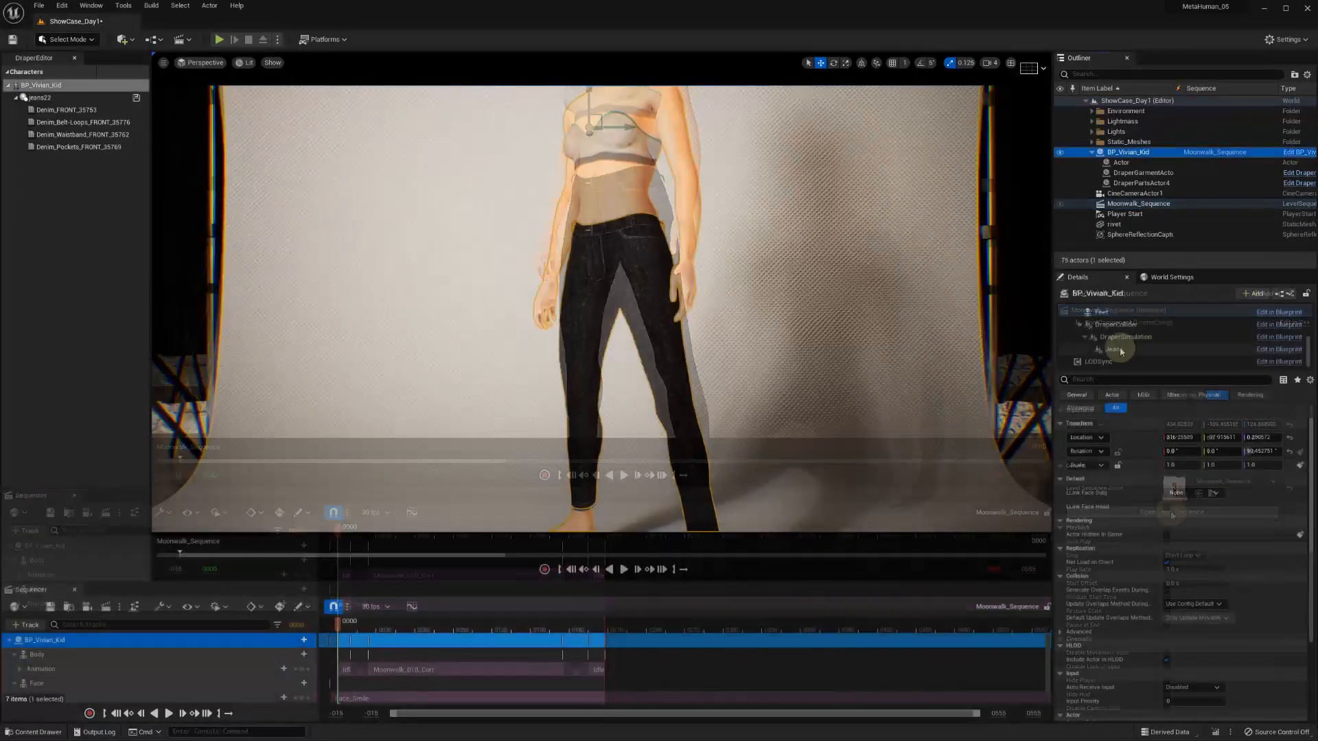
left_click(1114, 349)
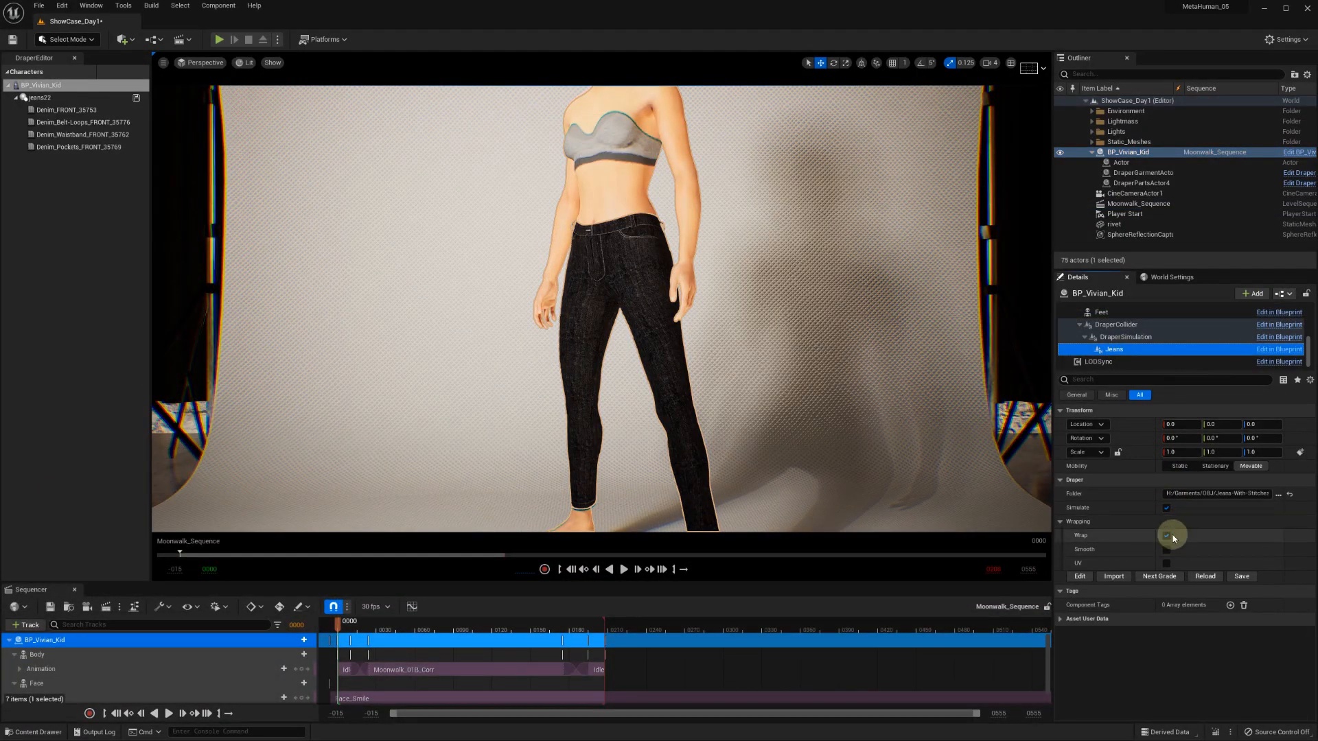
Disable Wrap on the Jeans component and scrub the sequence from its start to about frame 47
mouse_move(339, 622)
left_mouse_down()
mouse_move(577, 631)
mouse_move(338, 631)
left_mouse_up()
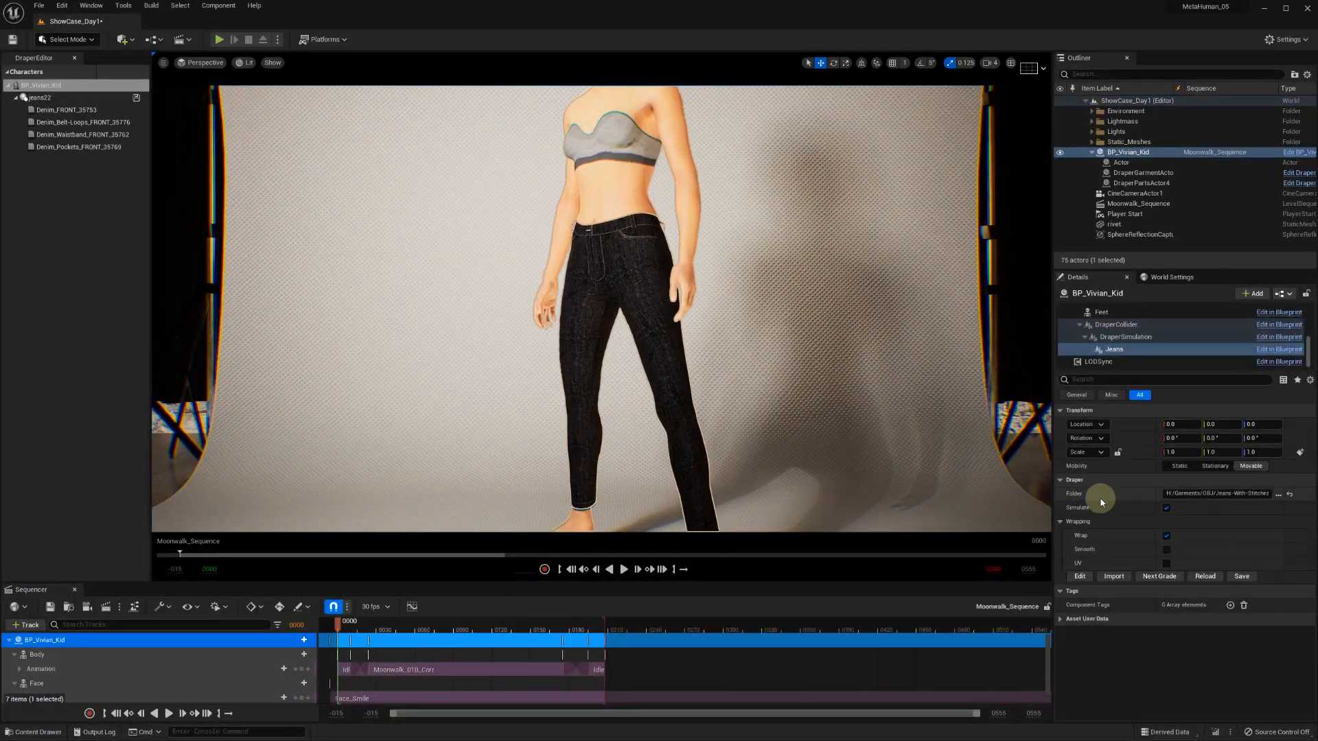
left_click(1167, 537)
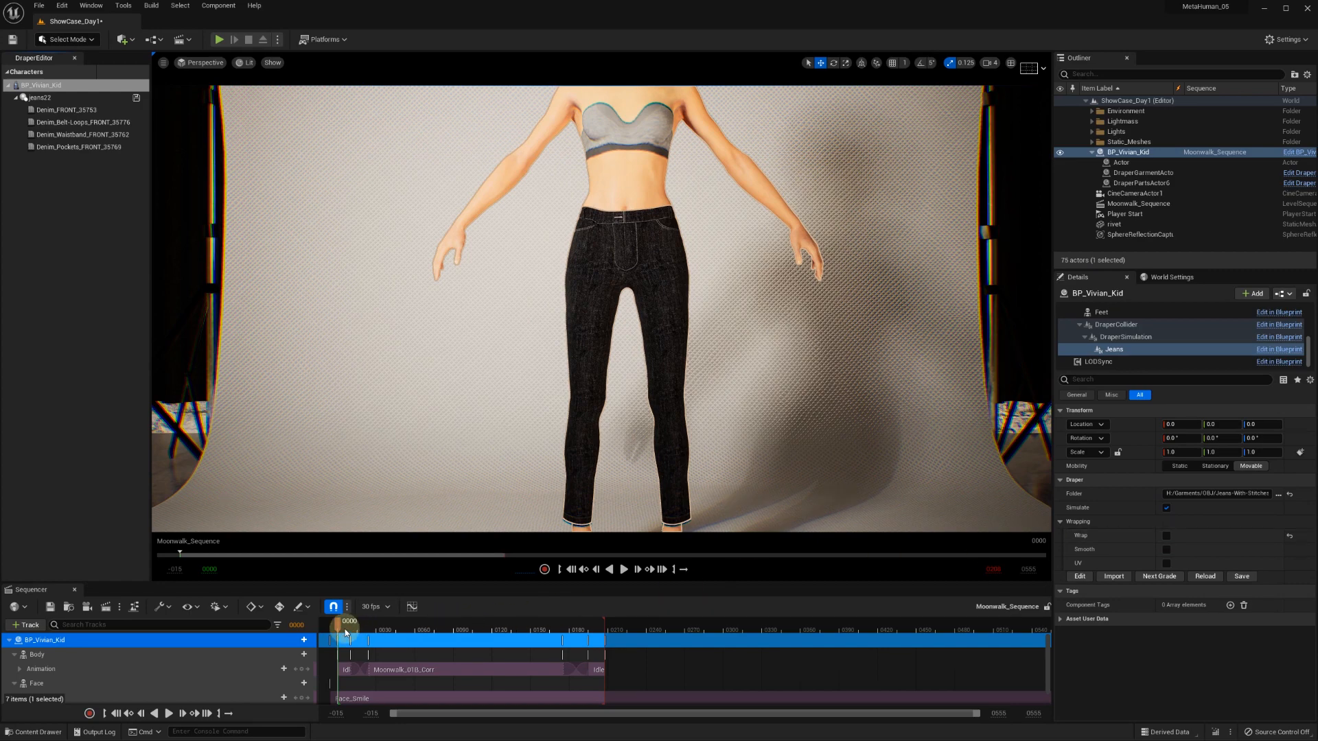
left_click_drag(339, 629, 395, 628)
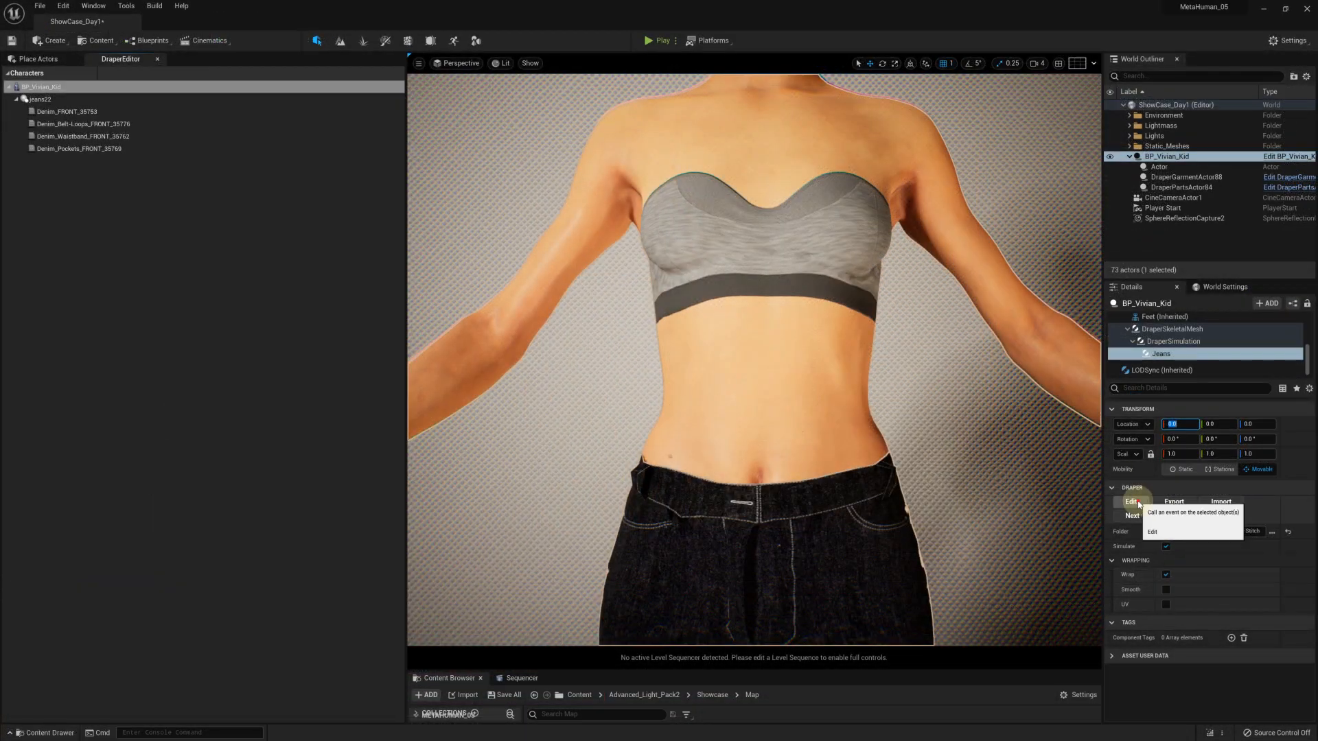
Set the Denim_FRONT material's thickness to 1.2 mm and its bias to 0.6 mm
left_click(384, 111)
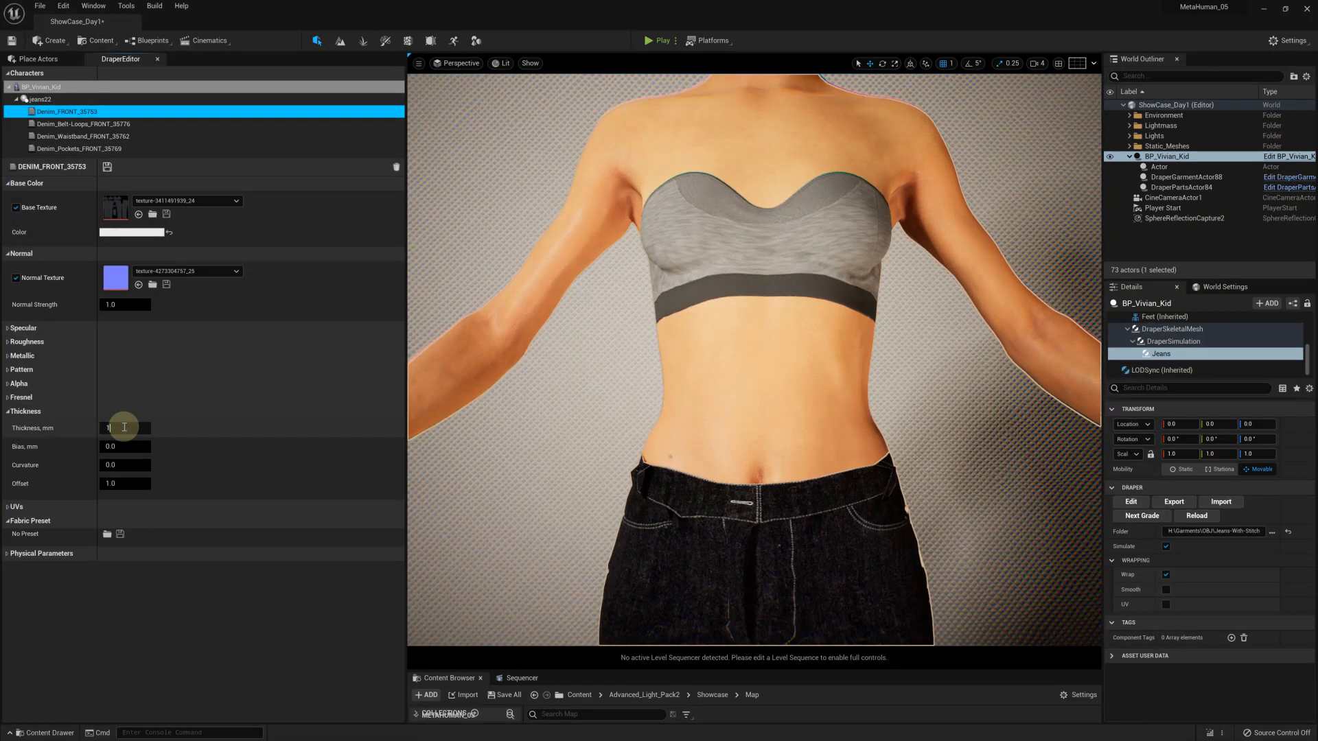
left_click(112, 446)
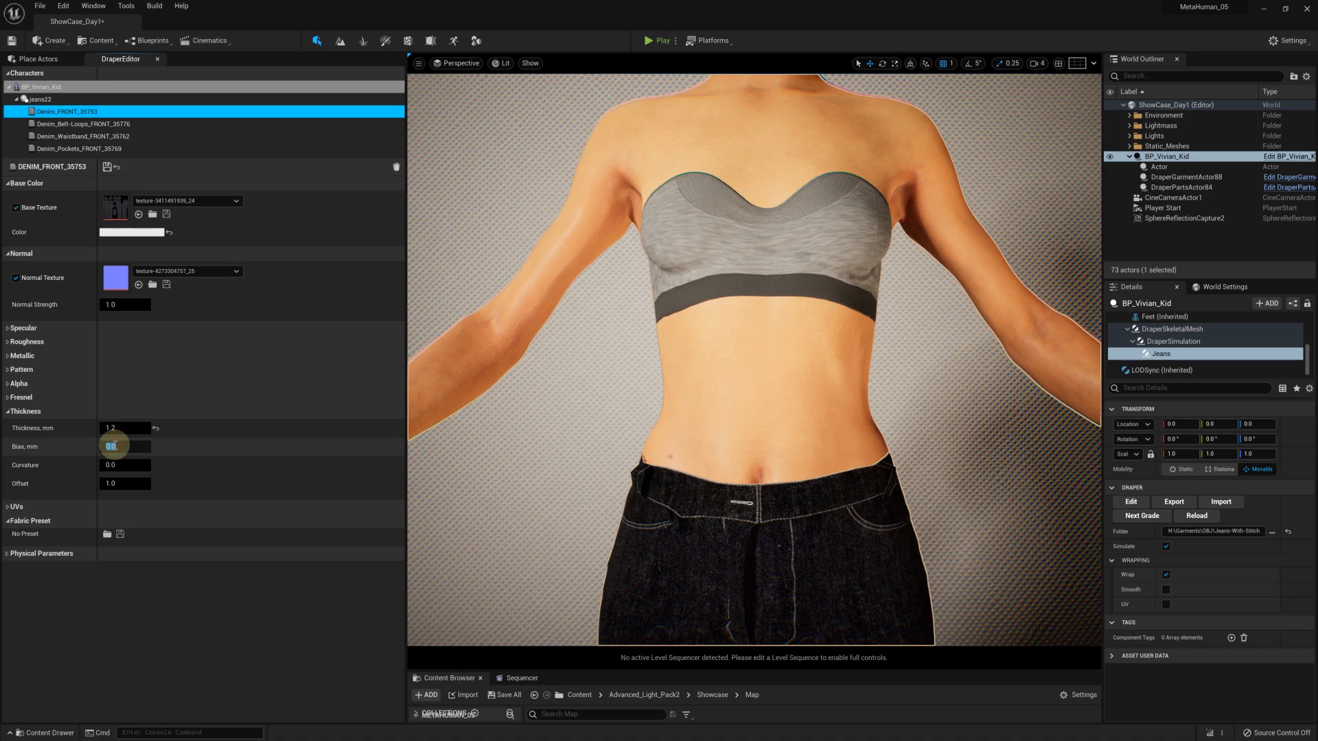
type(".6")
key("Return")
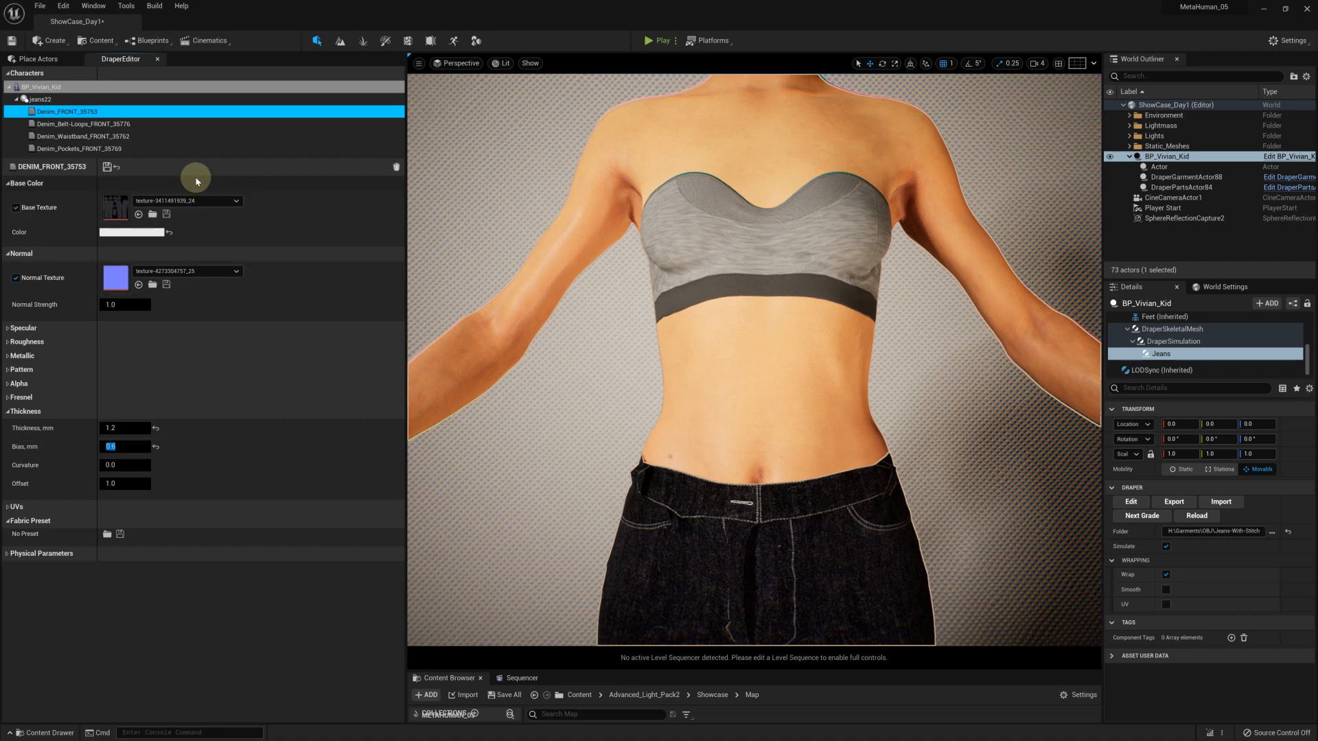
Set the waistband material's thickness to 4 mm, bias to 2 mm and curvature to 1.0
left_click(90, 138)
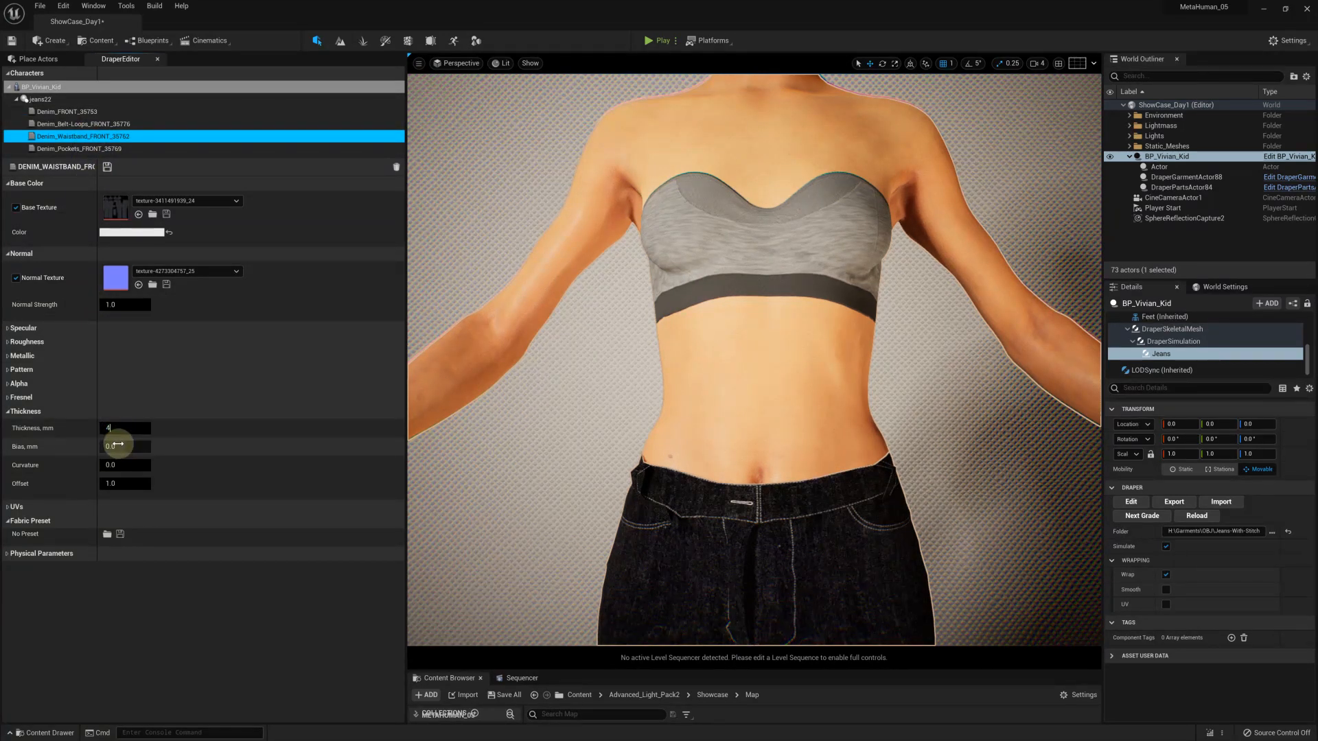
left_click(119, 446)
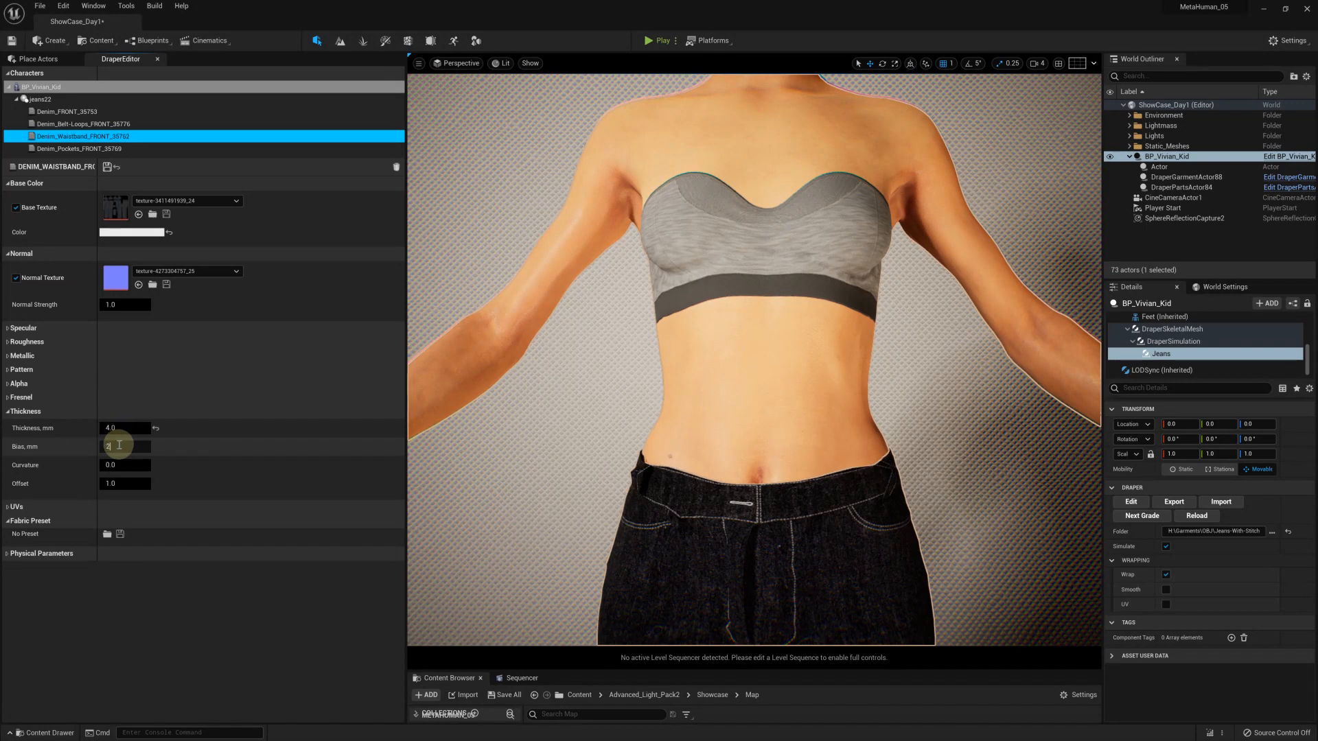
key("Return")
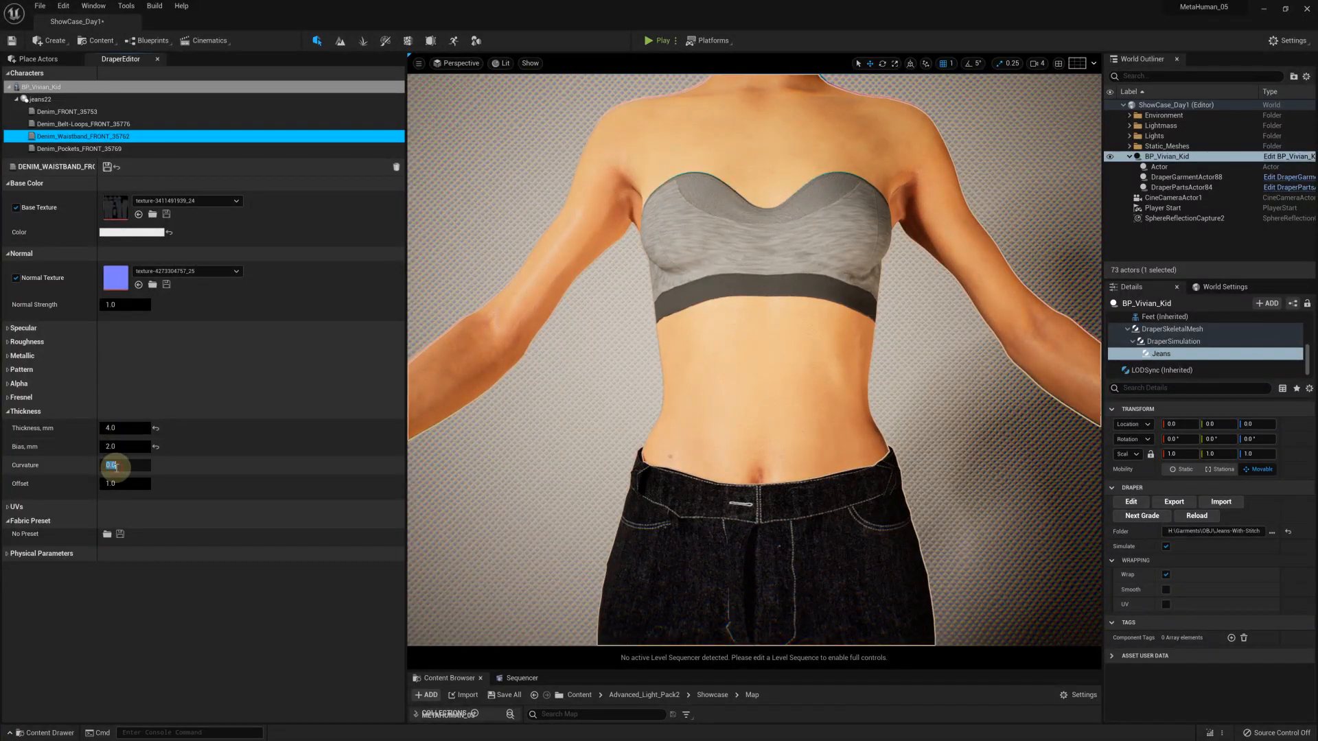
Set the waistband's physical bindings to 10 mm tolerance, 20 mm distance and 0.3 stiffness, and save the material
left_click(15, 555)
scroll(94, 641, "down", 2)
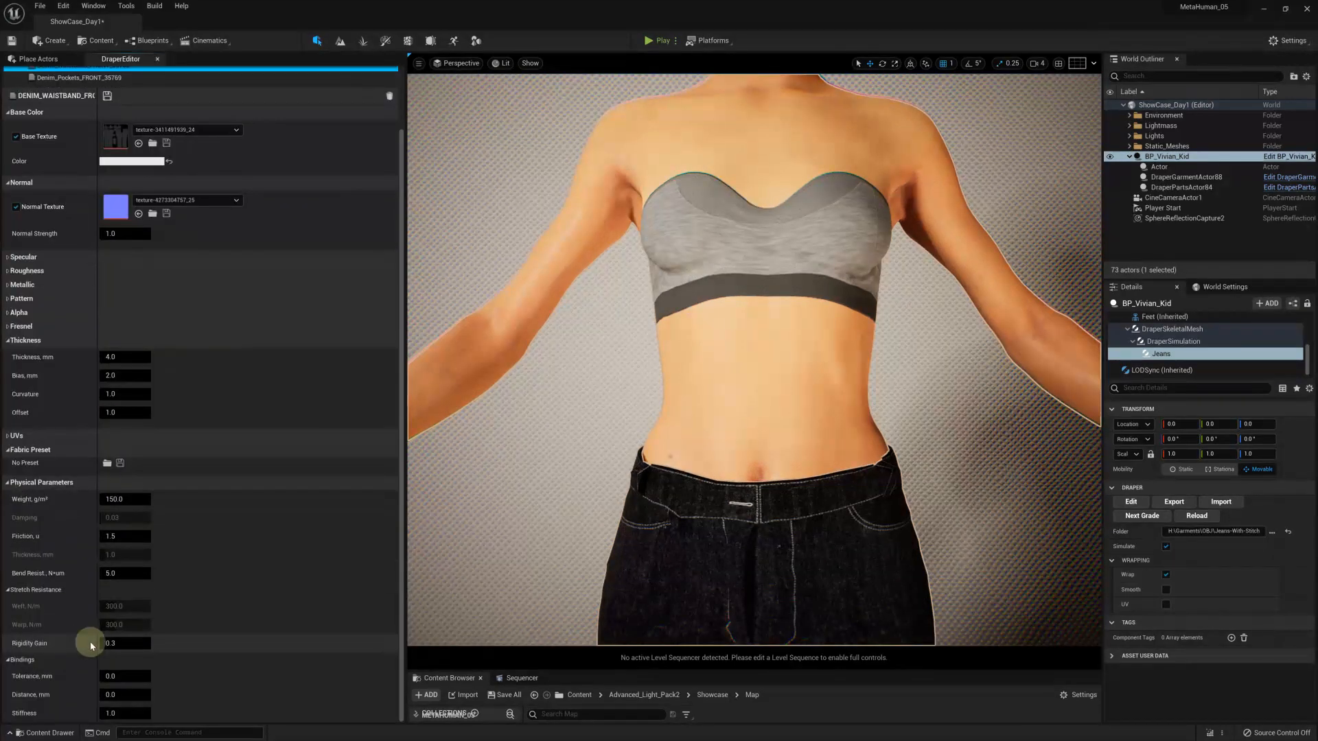
left_click(133, 679)
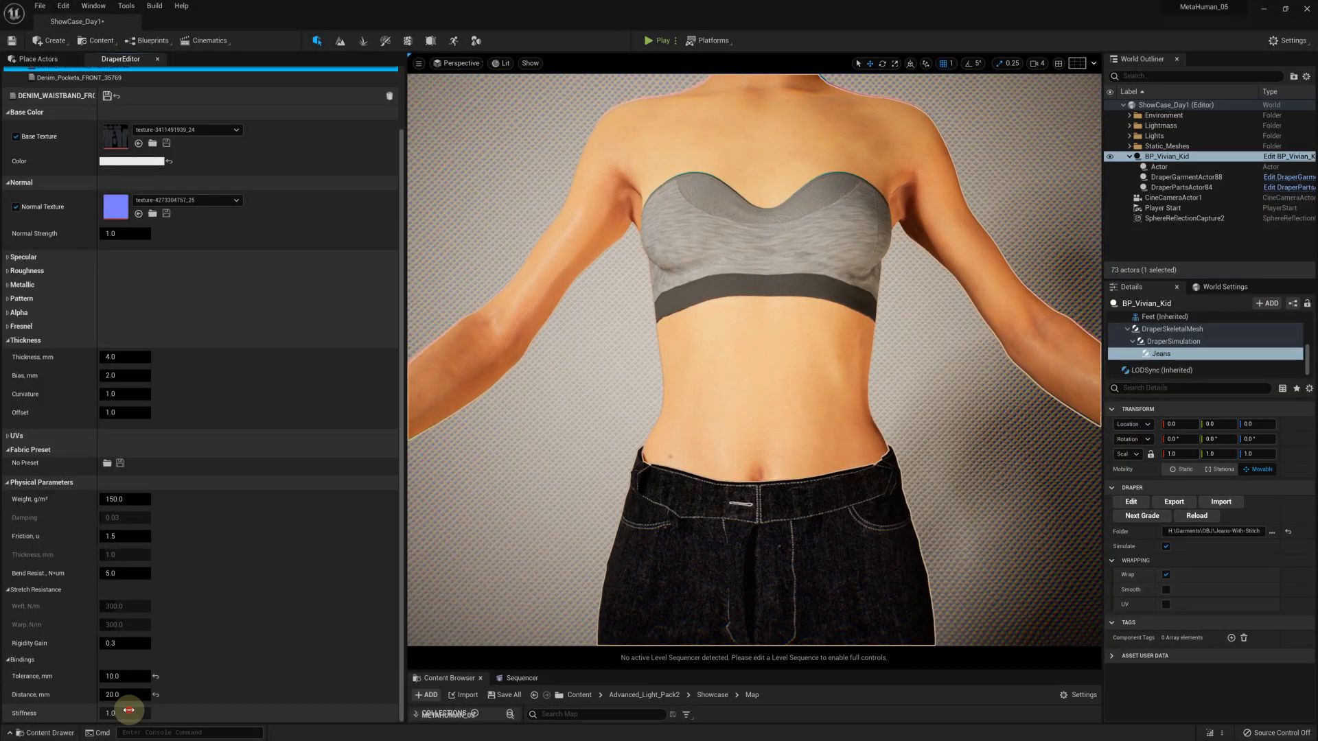
left_click(129, 711)
type("0.3")
key("Return")
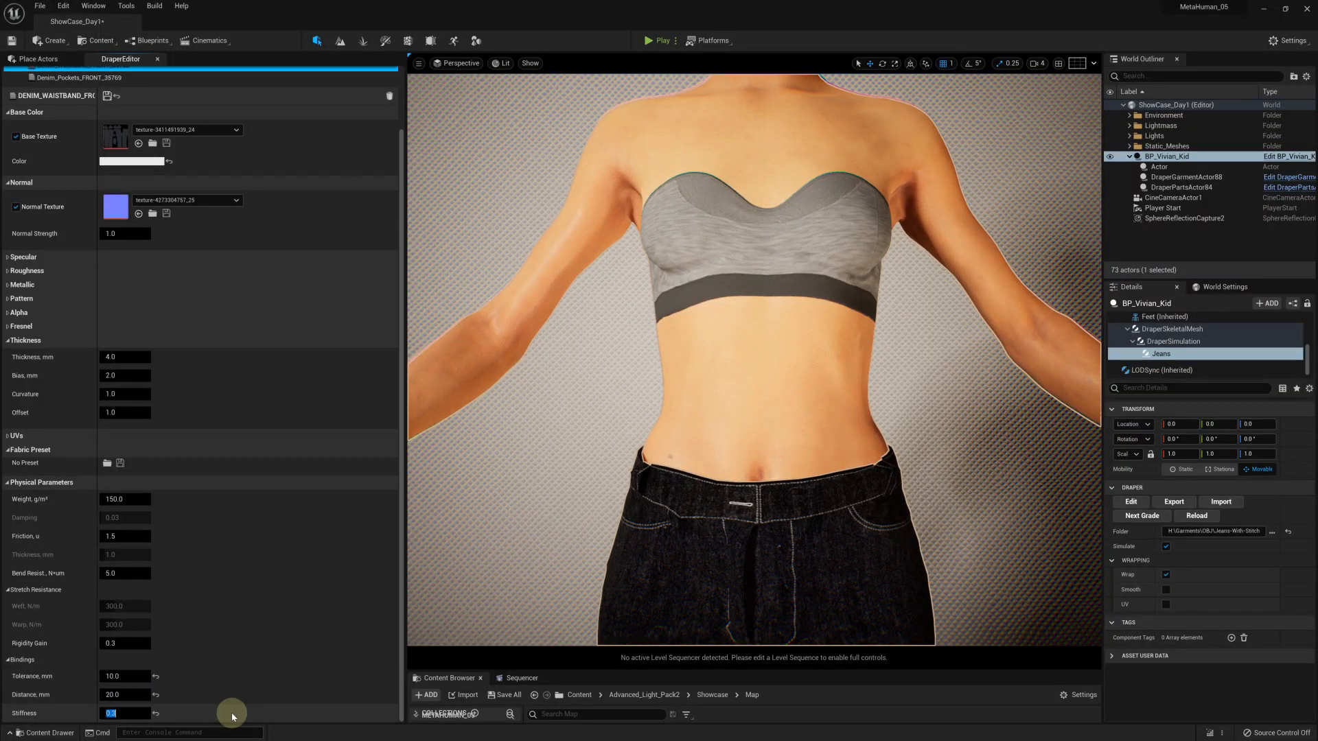
left_click(107, 95)
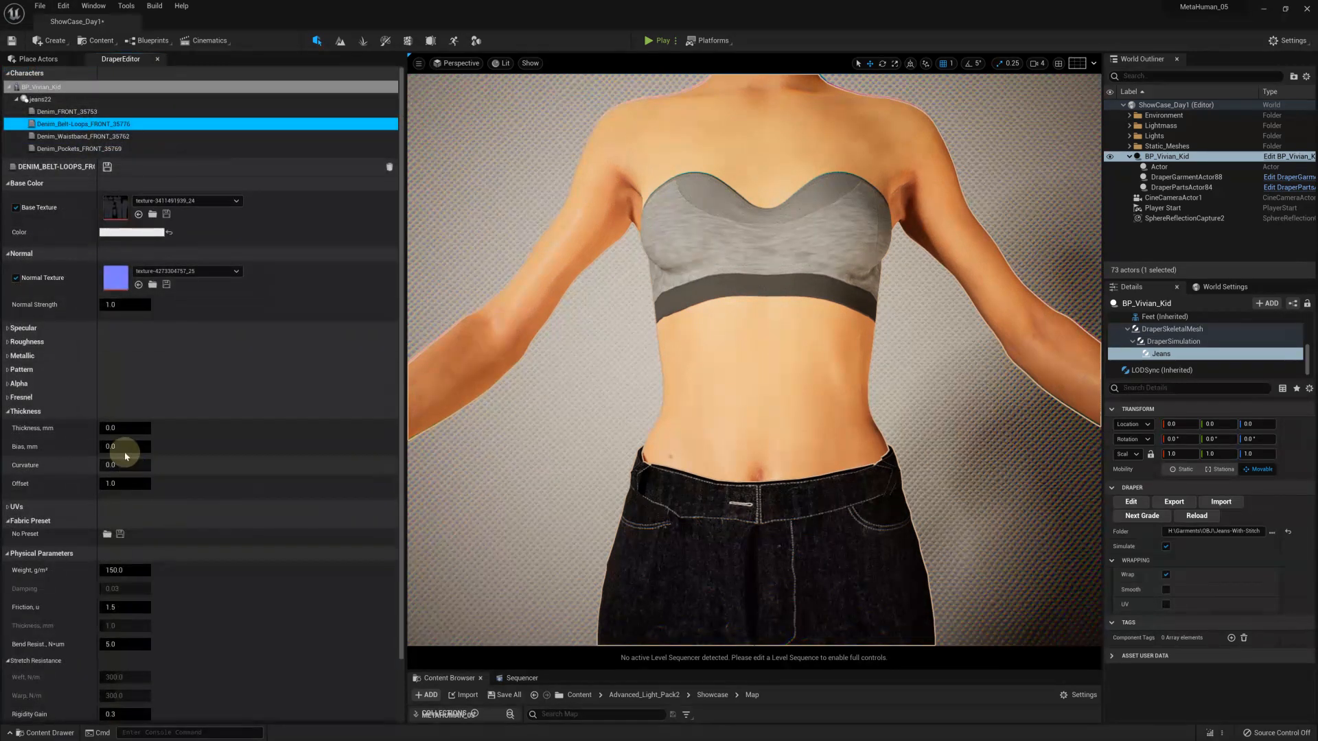
Set the belt-loop material's thickness to 2 mm and bias to 1 mm, adjust its curvature, and save the material
left_click(121, 429)
type("2")
key("Return")
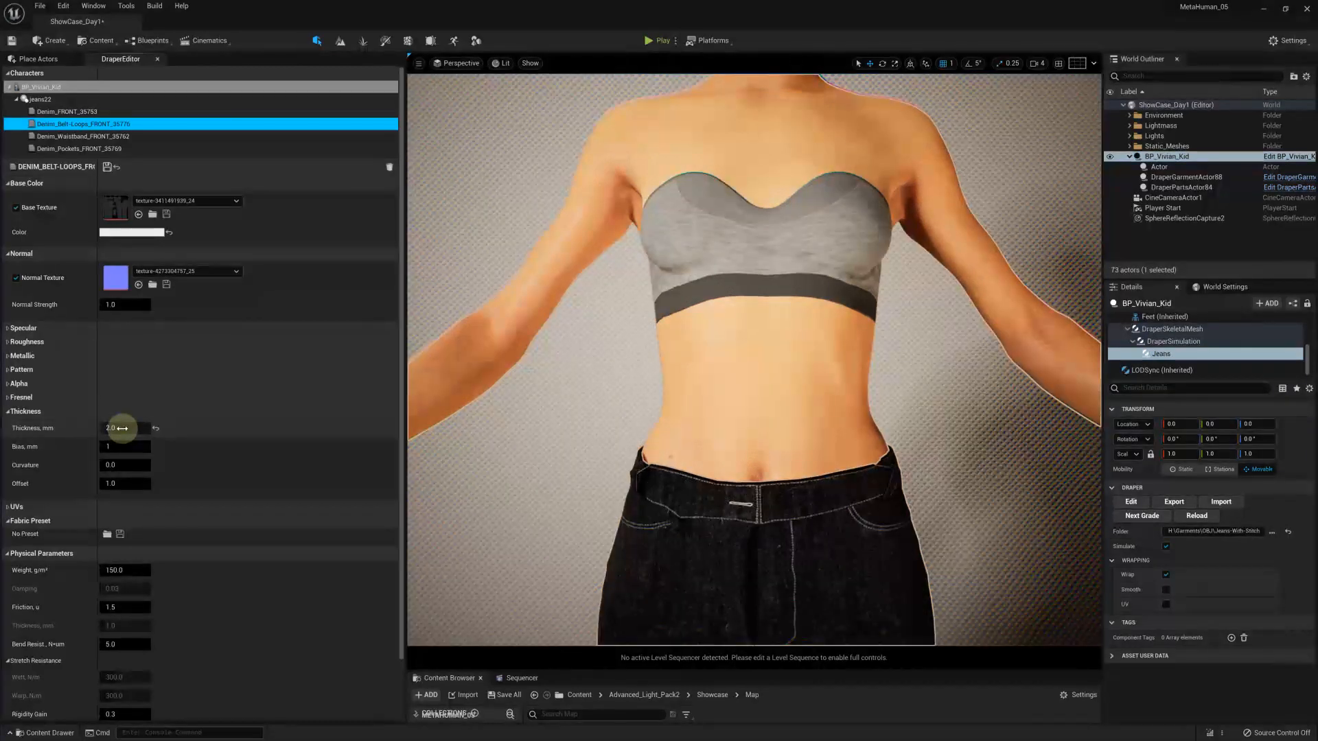
left_click(122, 429)
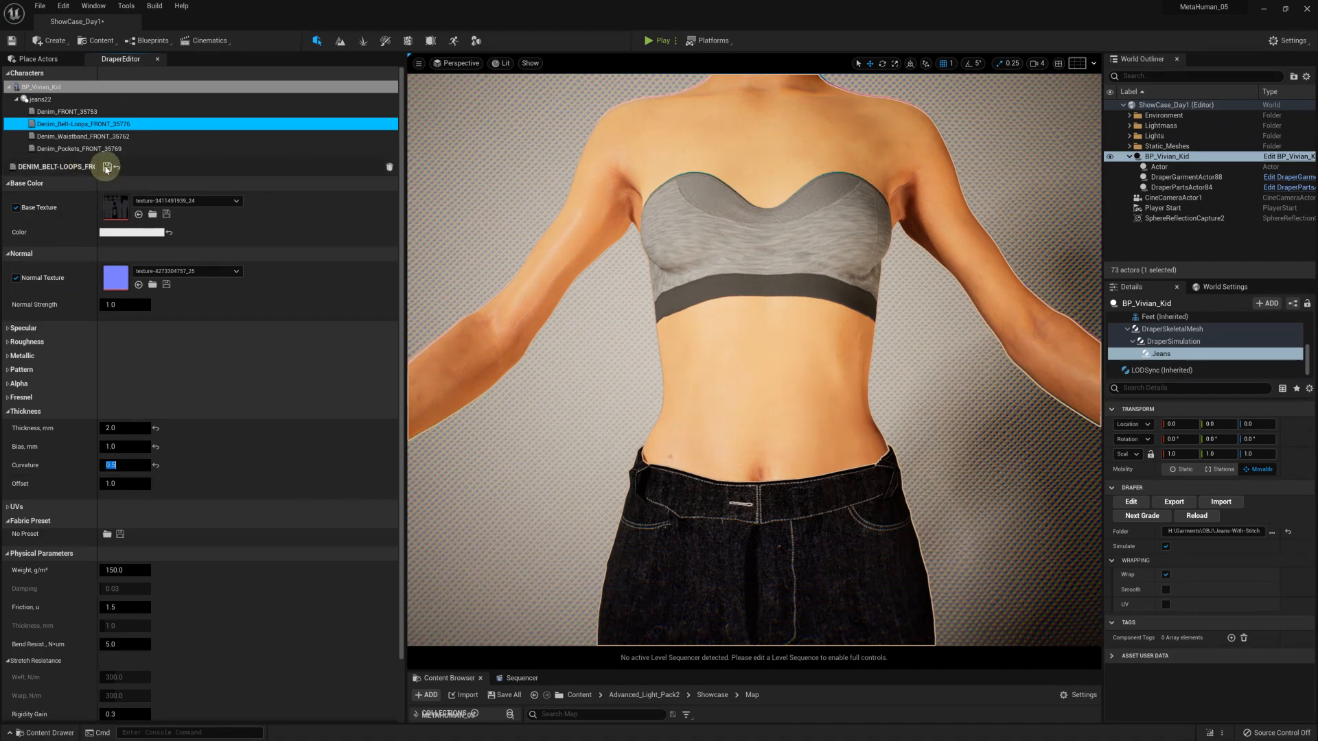
left_click(107, 167)
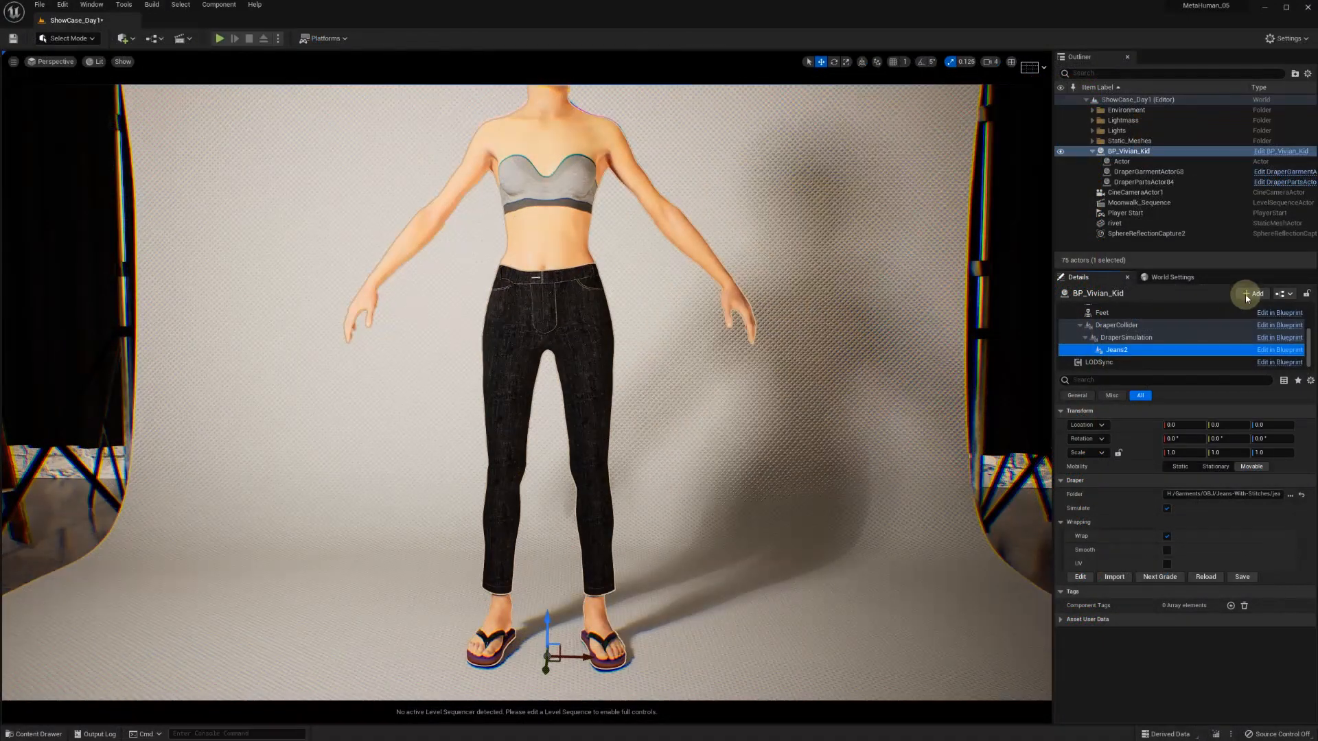
Add a Draper Attachment component under Jeans2, keeping its default name
left_click(1252, 293)
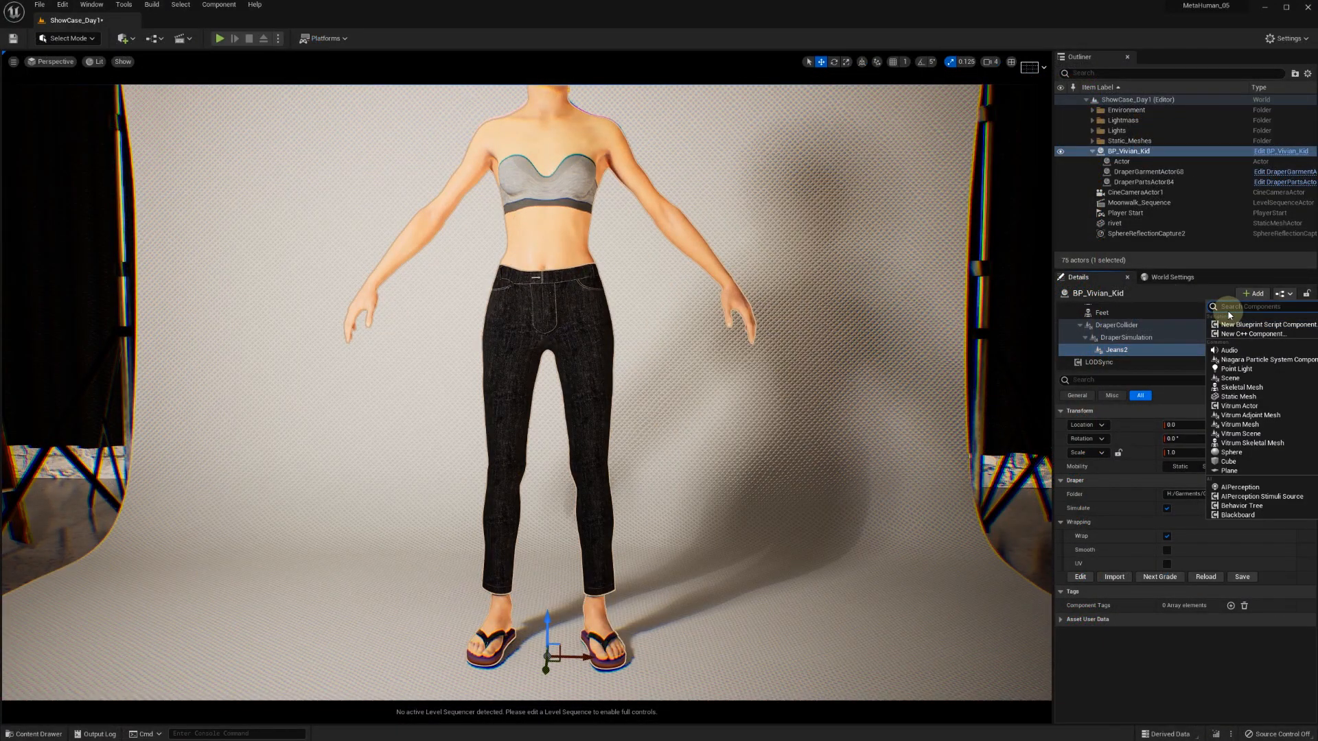
type("drap")
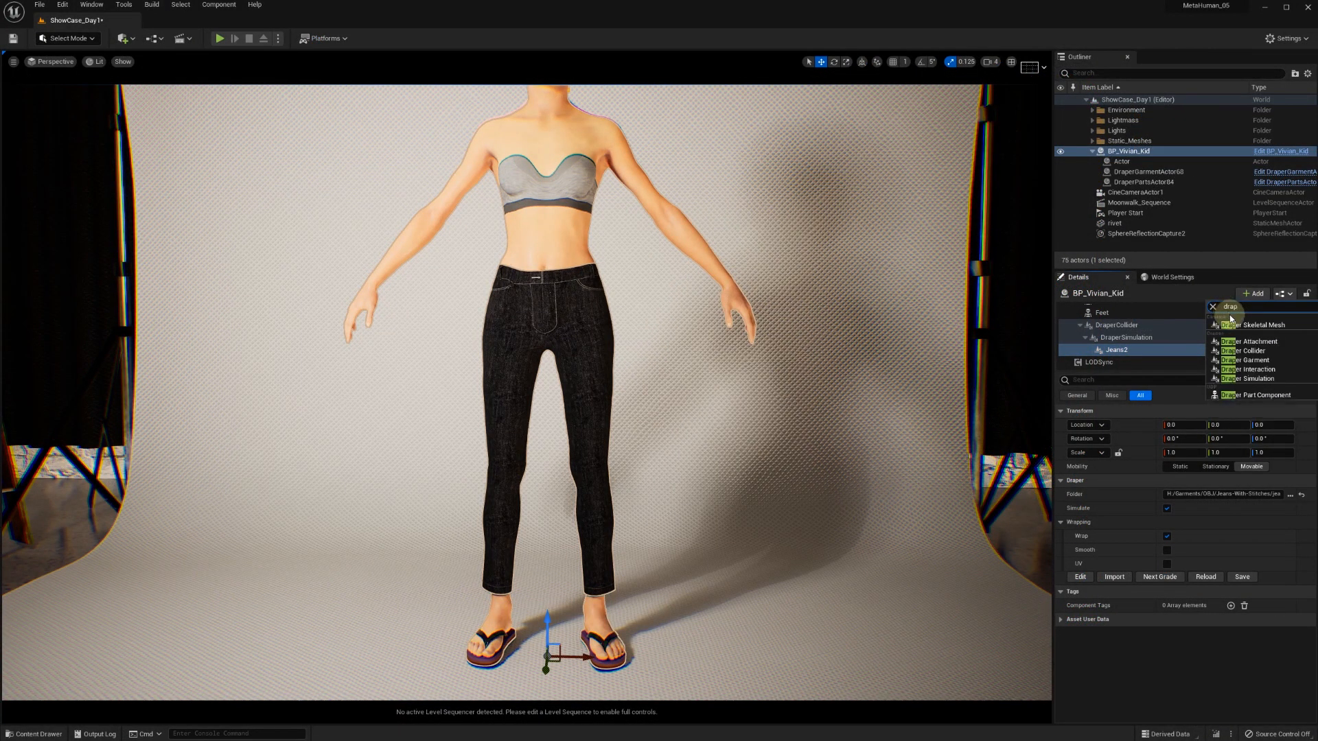
left_click(1250, 368)
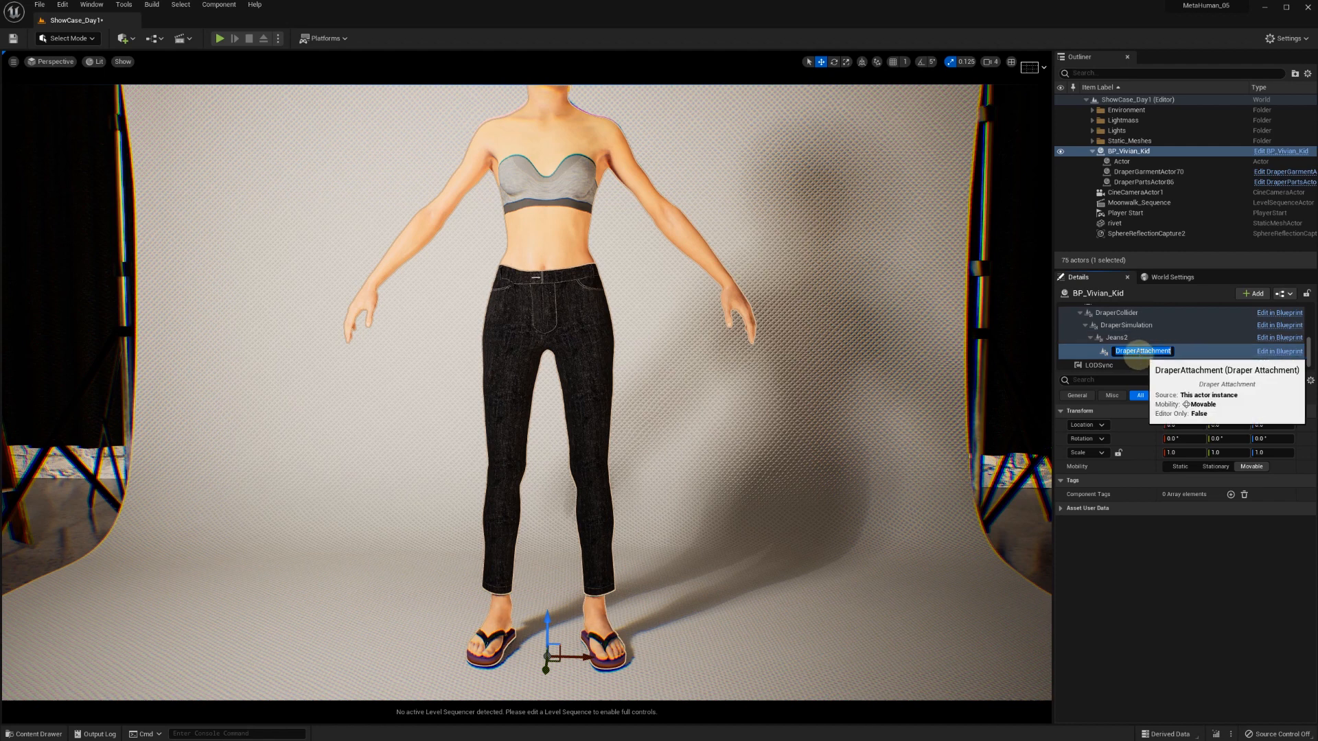
key("Return")
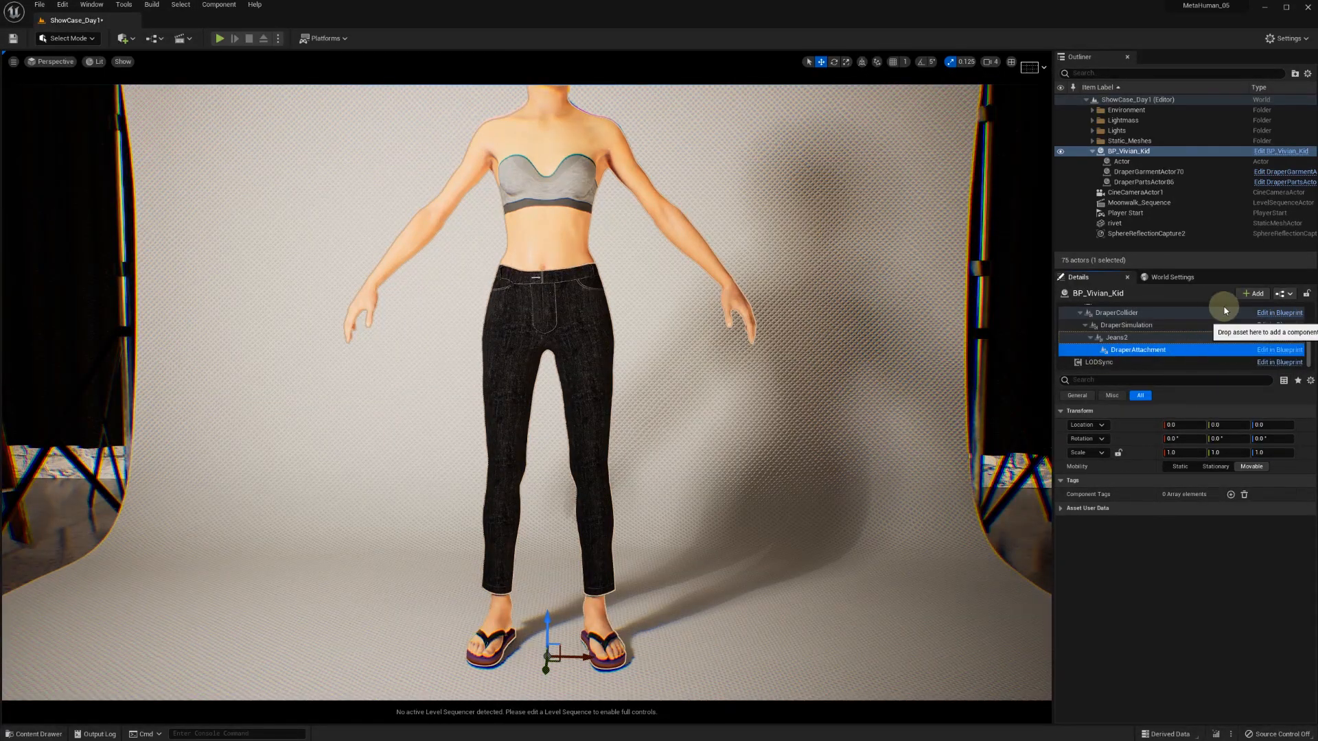
Add a Static Mesh component under the Draper attachment and assign the Button mesh to it
left_click(1251, 294)
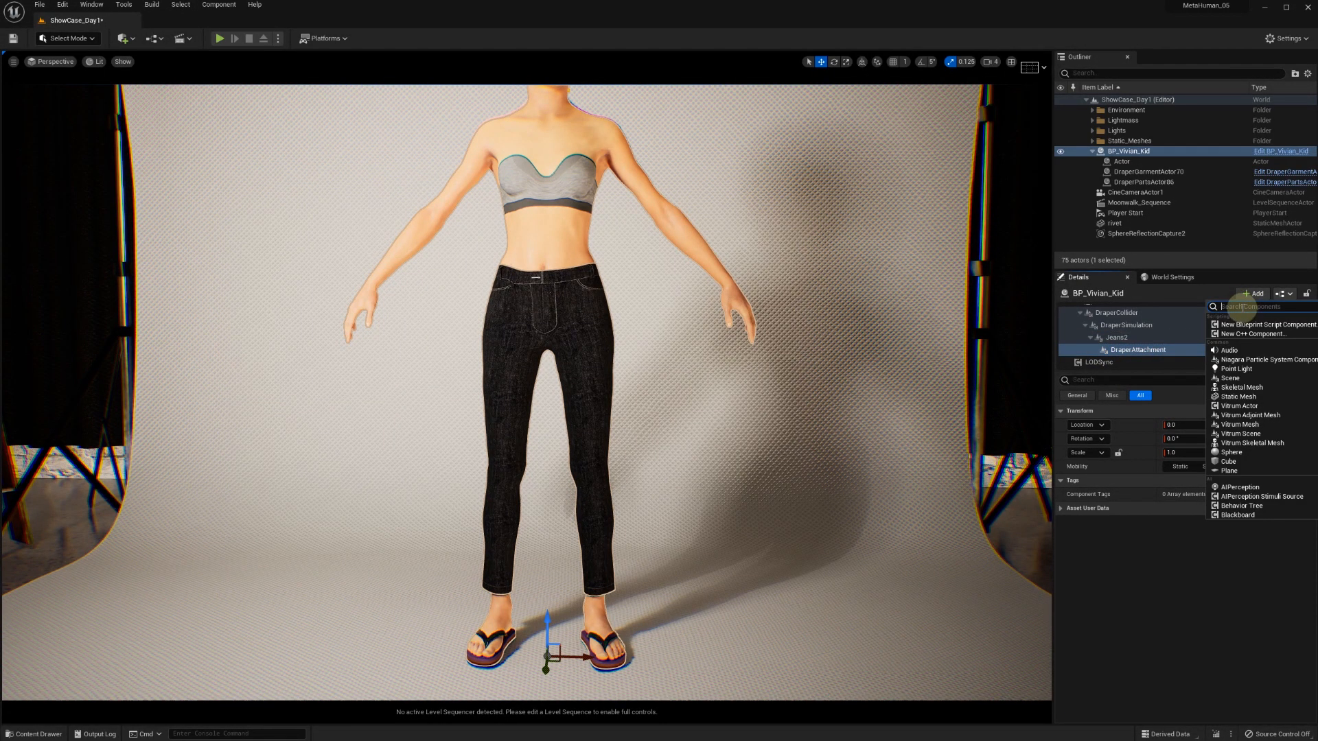
type("static")
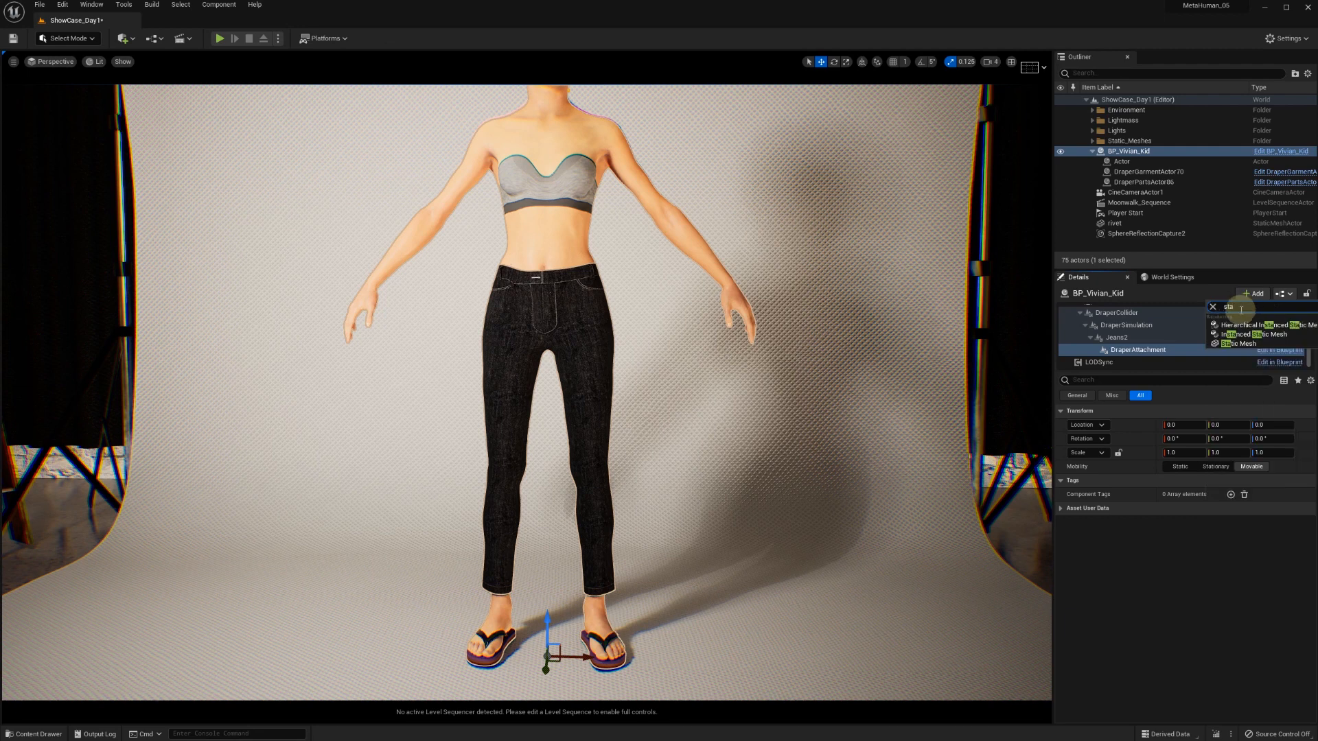
left_click(1239, 346)
key("Return")
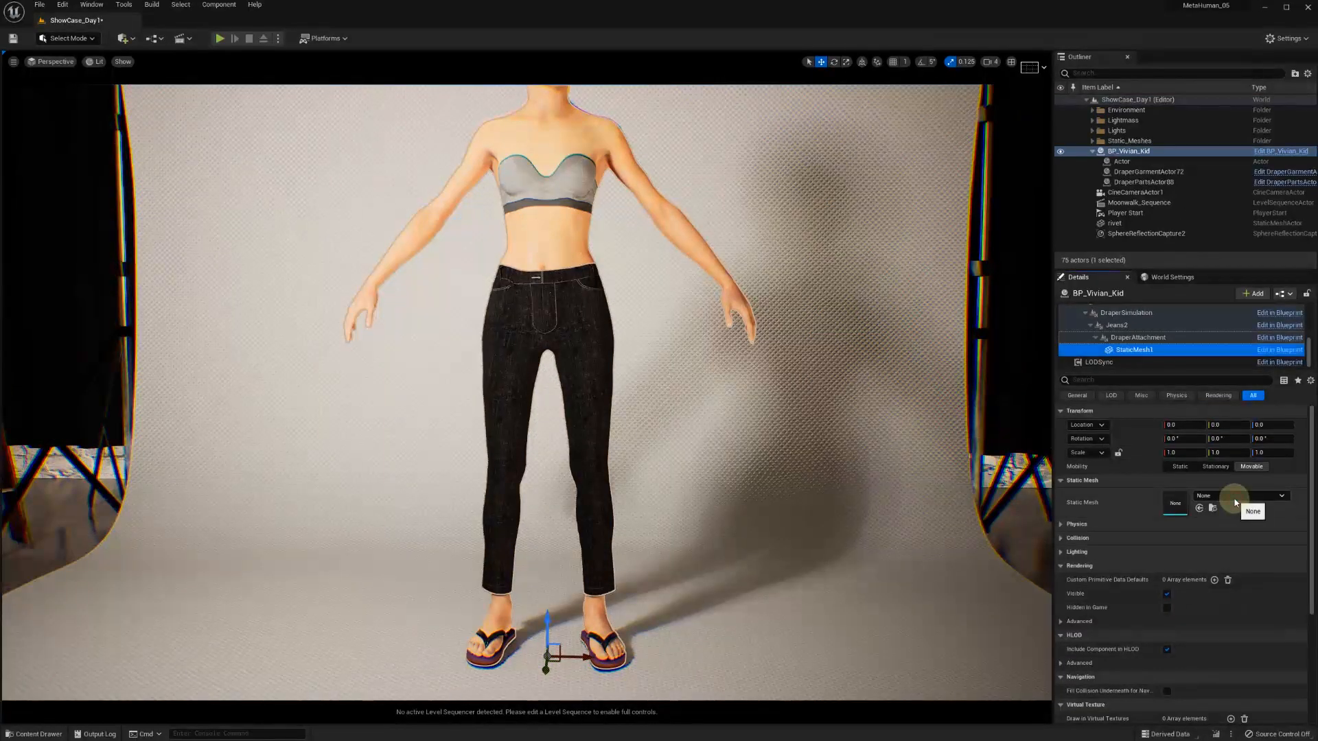
left_click(1233, 497)
left_click(1234, 597)
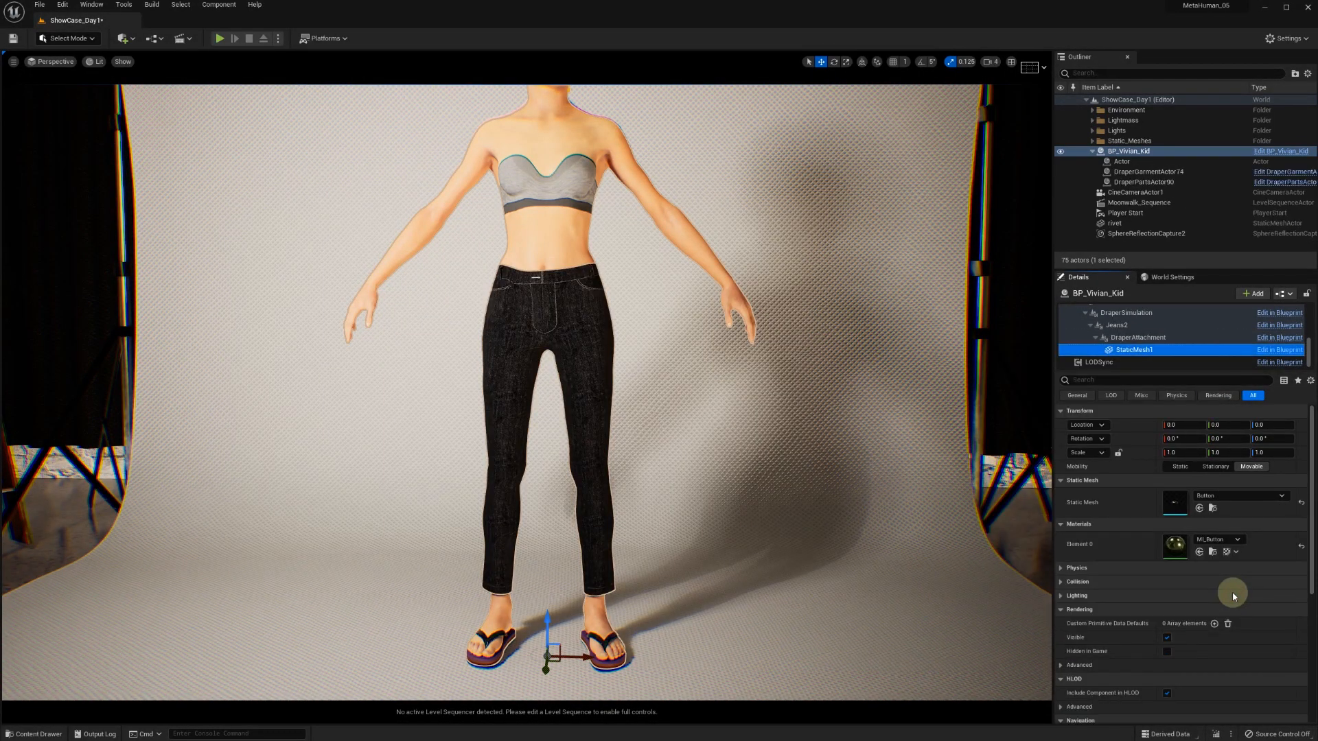
Move the DraperAttachment component up to waist height and forward, in front of the jeans
left_click(1161, 338)
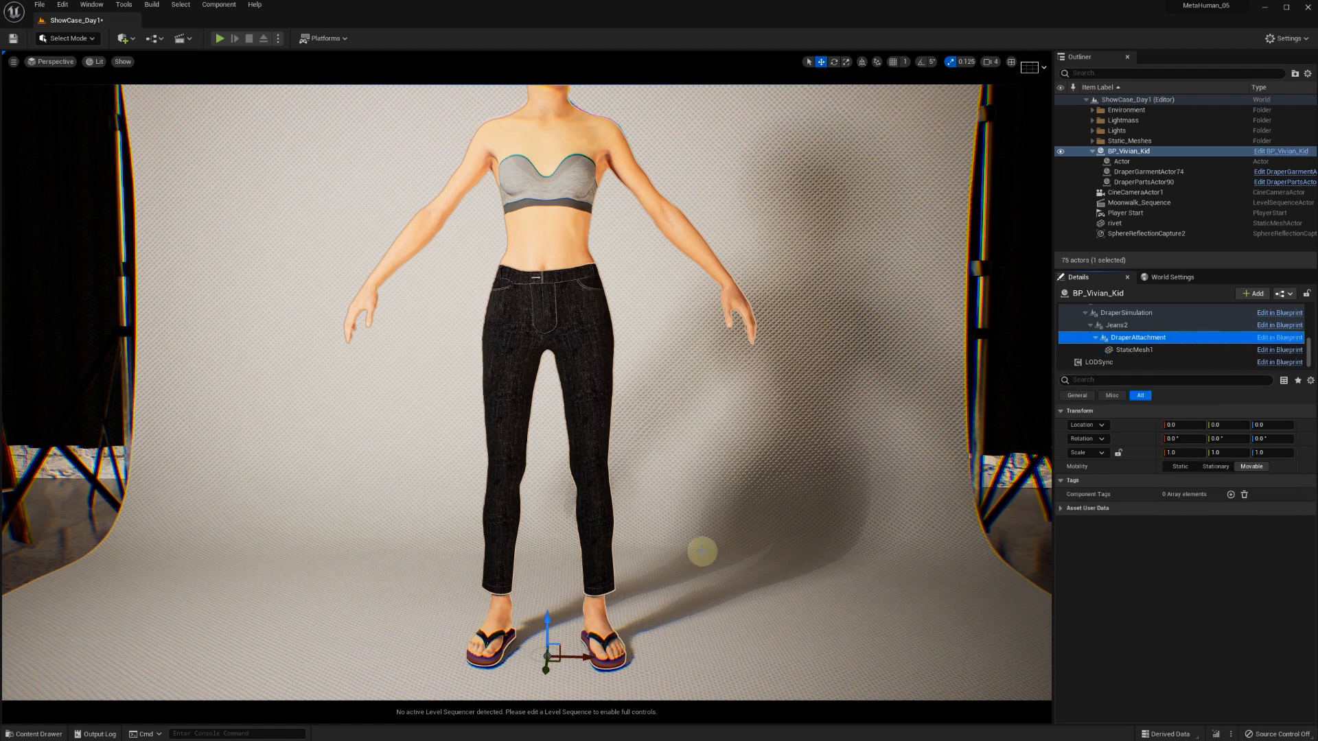
left_click_drag(549, 623, 516, 322)
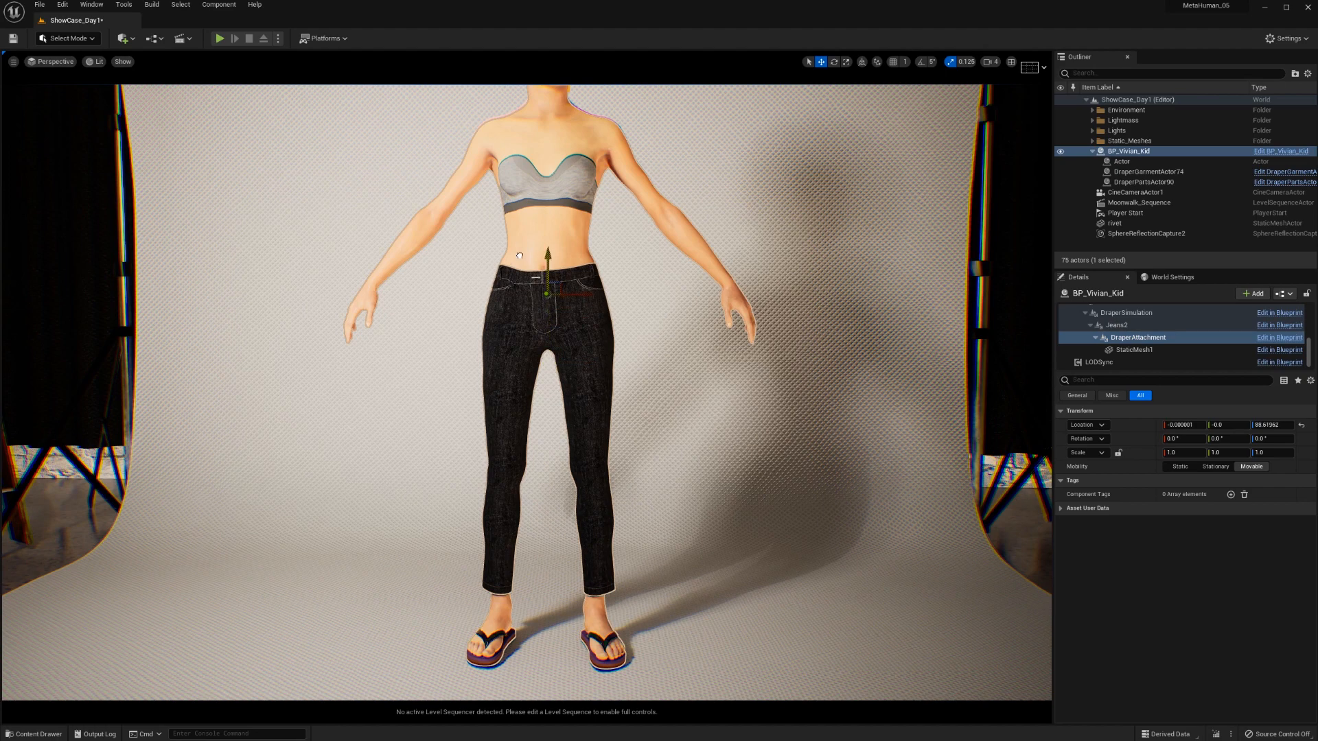
left_click_drag(703, 339, 454, 302, "alt")
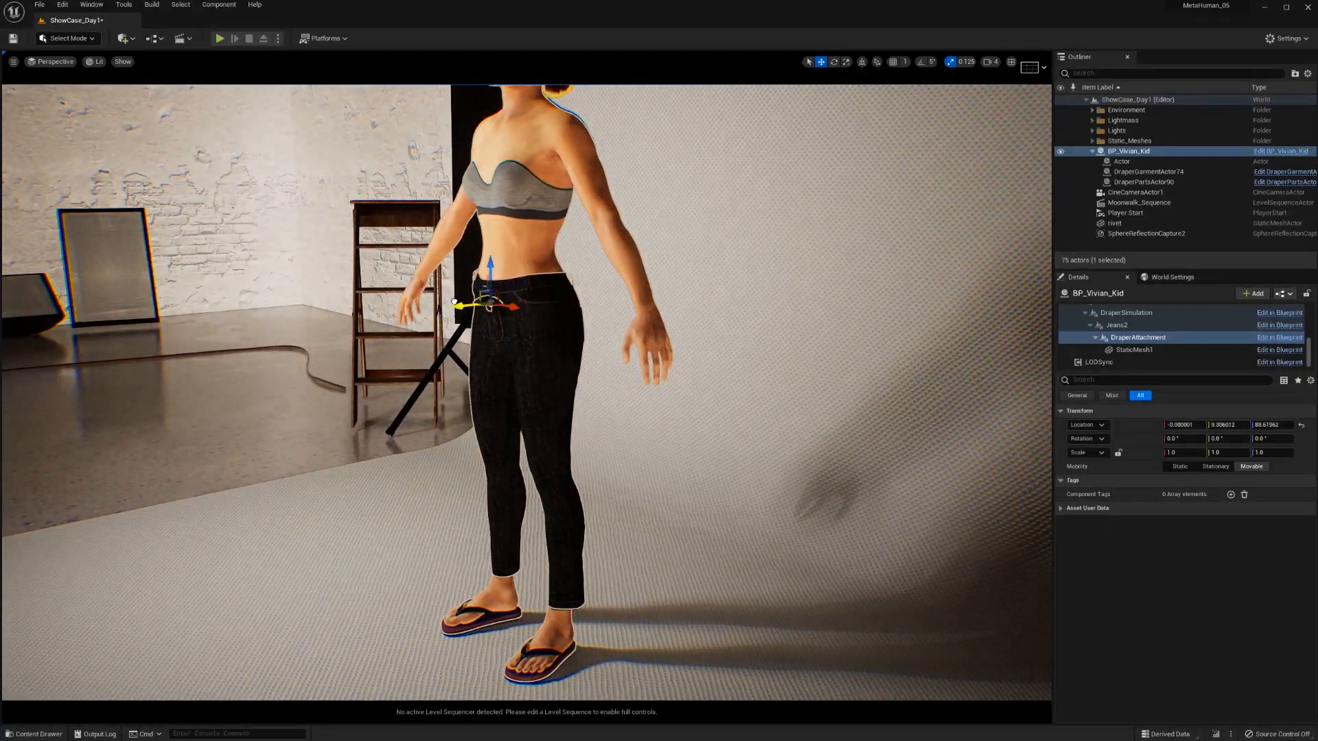
Rename the static mesh component under DraperAttachment to Button
left_click(1115, 349)
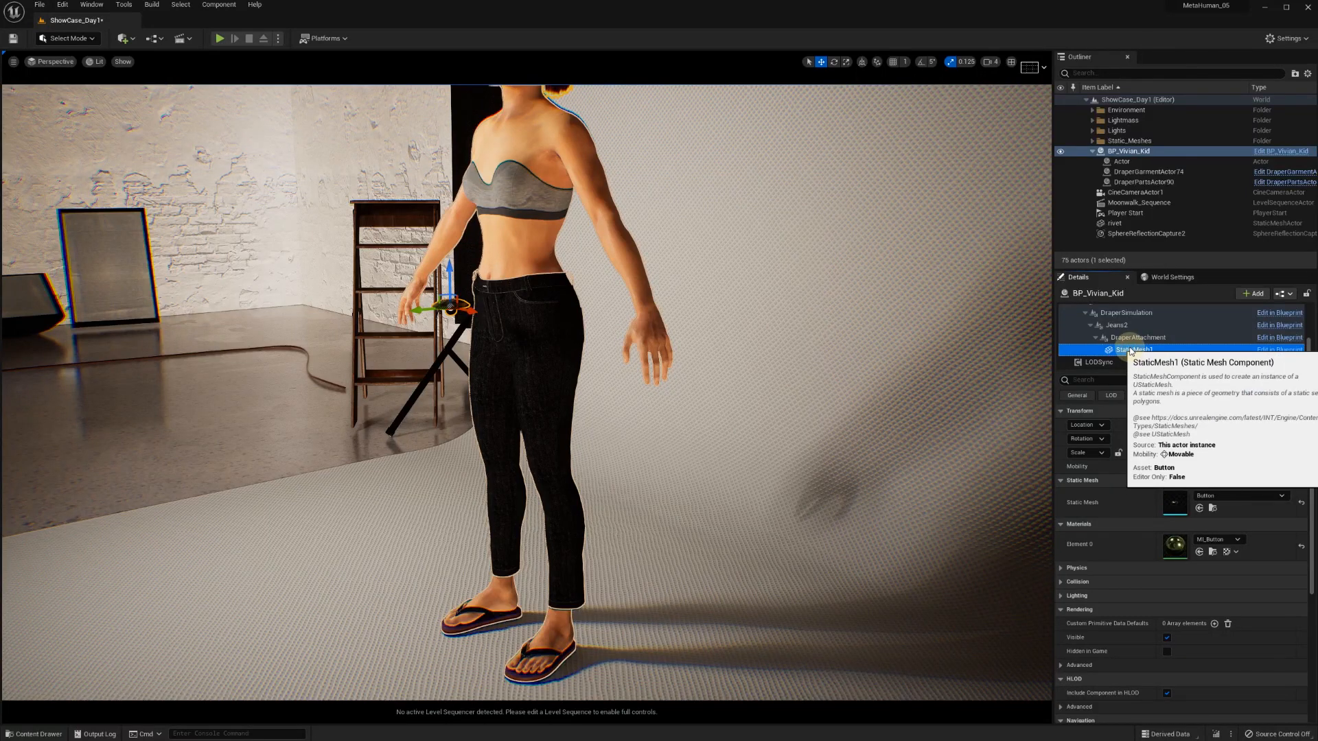
left_click(1130, 350)
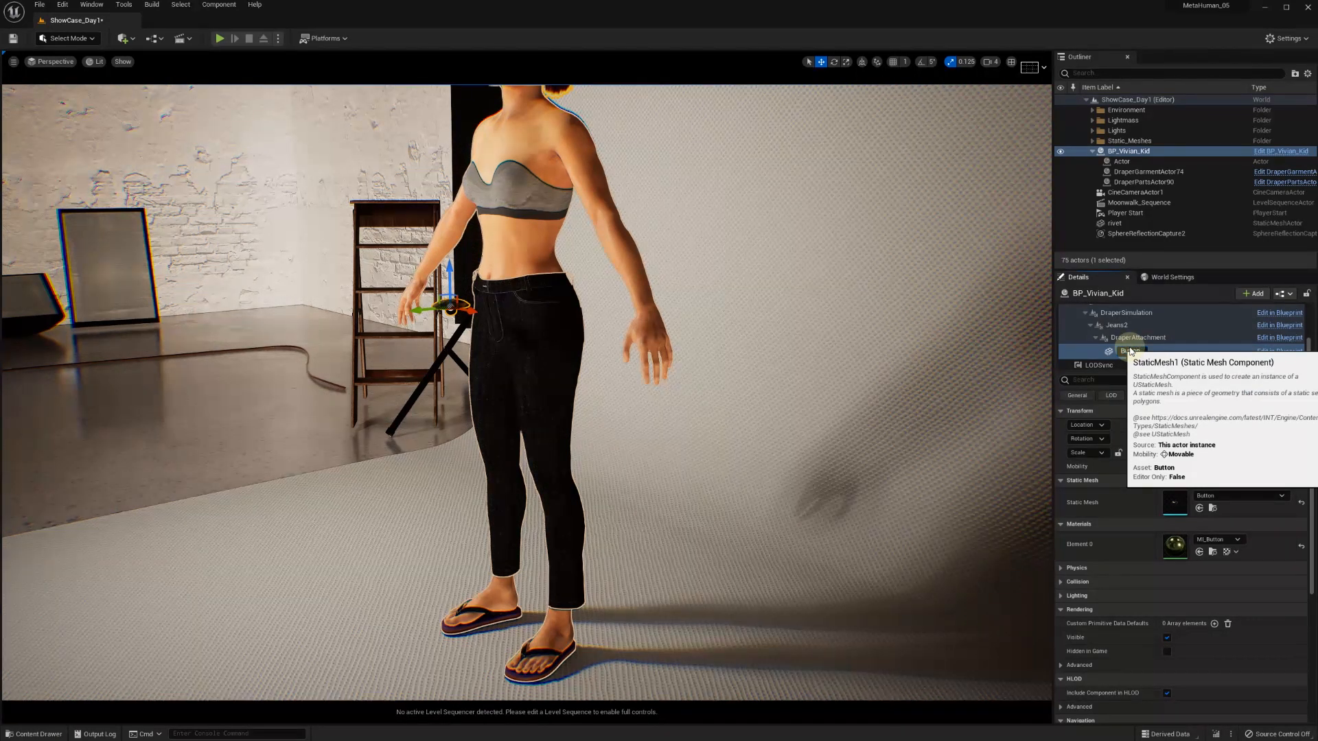
type("Button")
key("Return")
Set the Button component's X rotation to 90° and its uniform scale to 0.3
left_click(1194, 440)
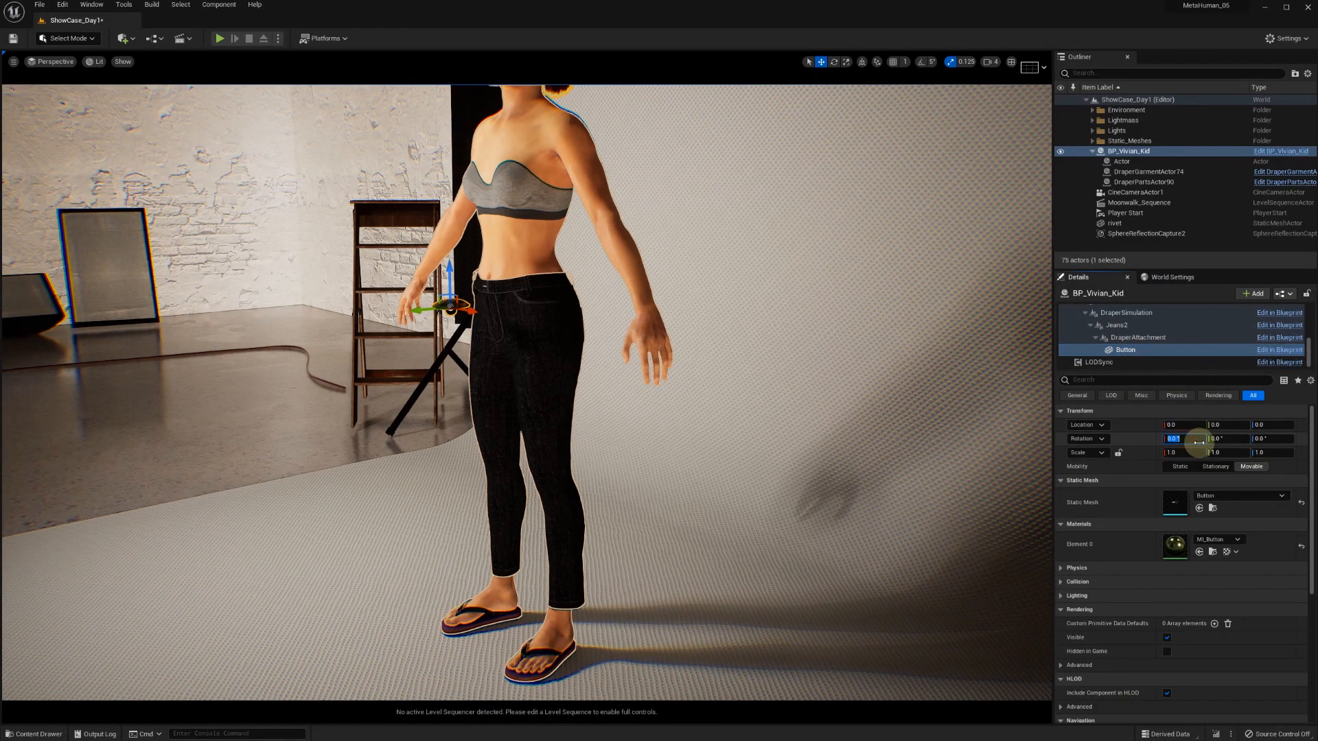
type("90")
key("Return")
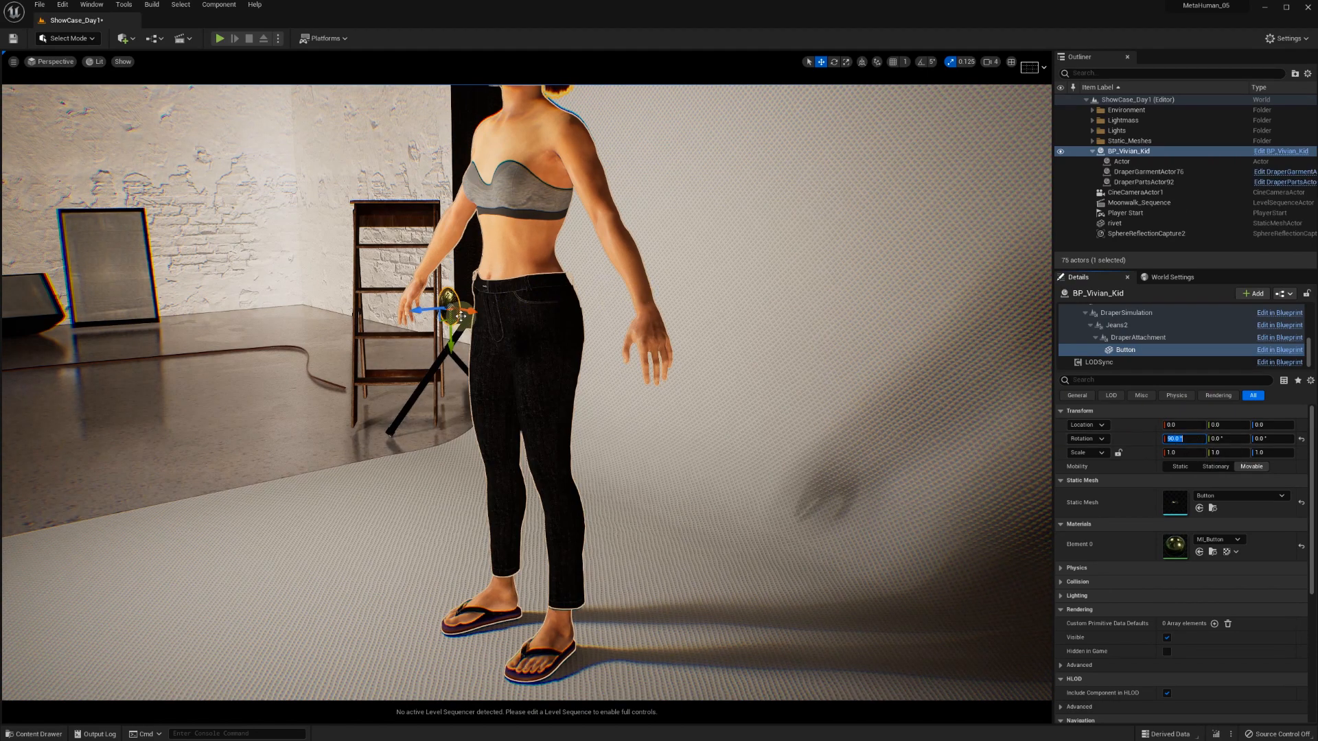
scroll(448, 319, "up", 3)
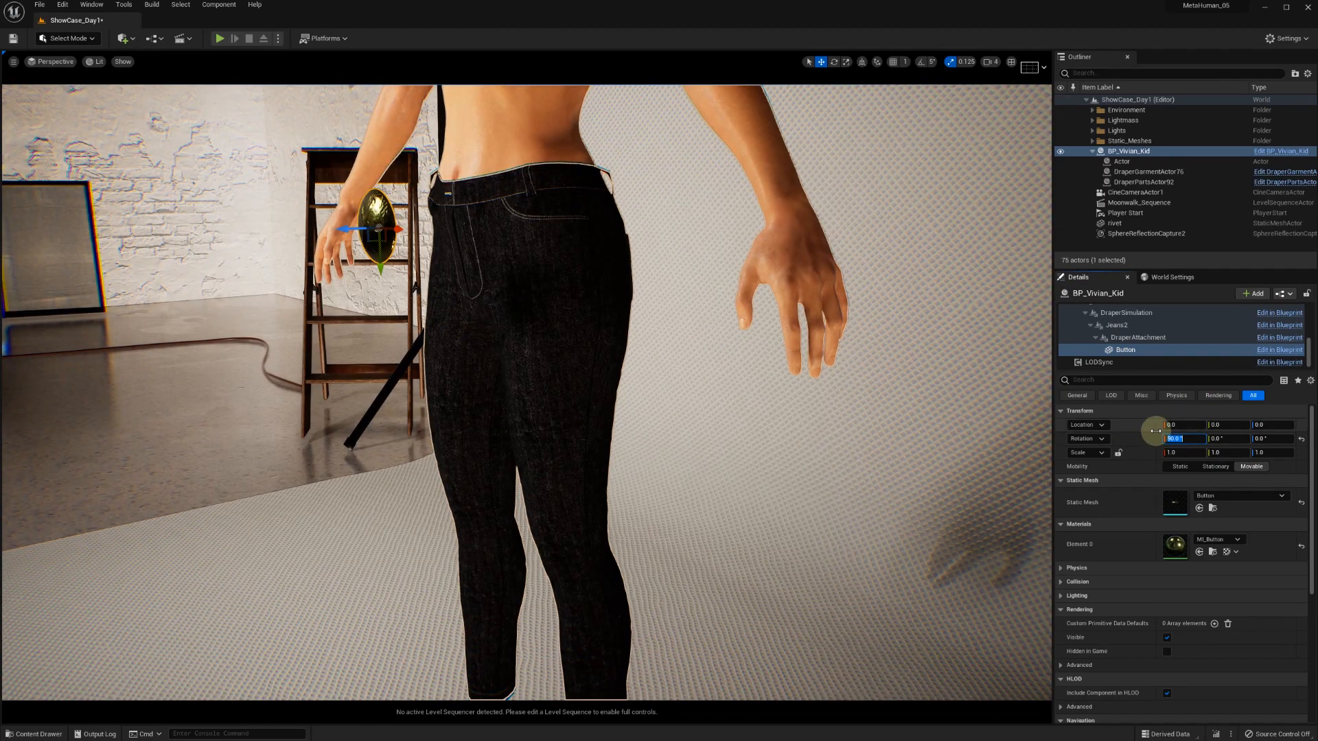
left_click(1177, 453)
type("0.2")
key("Return")
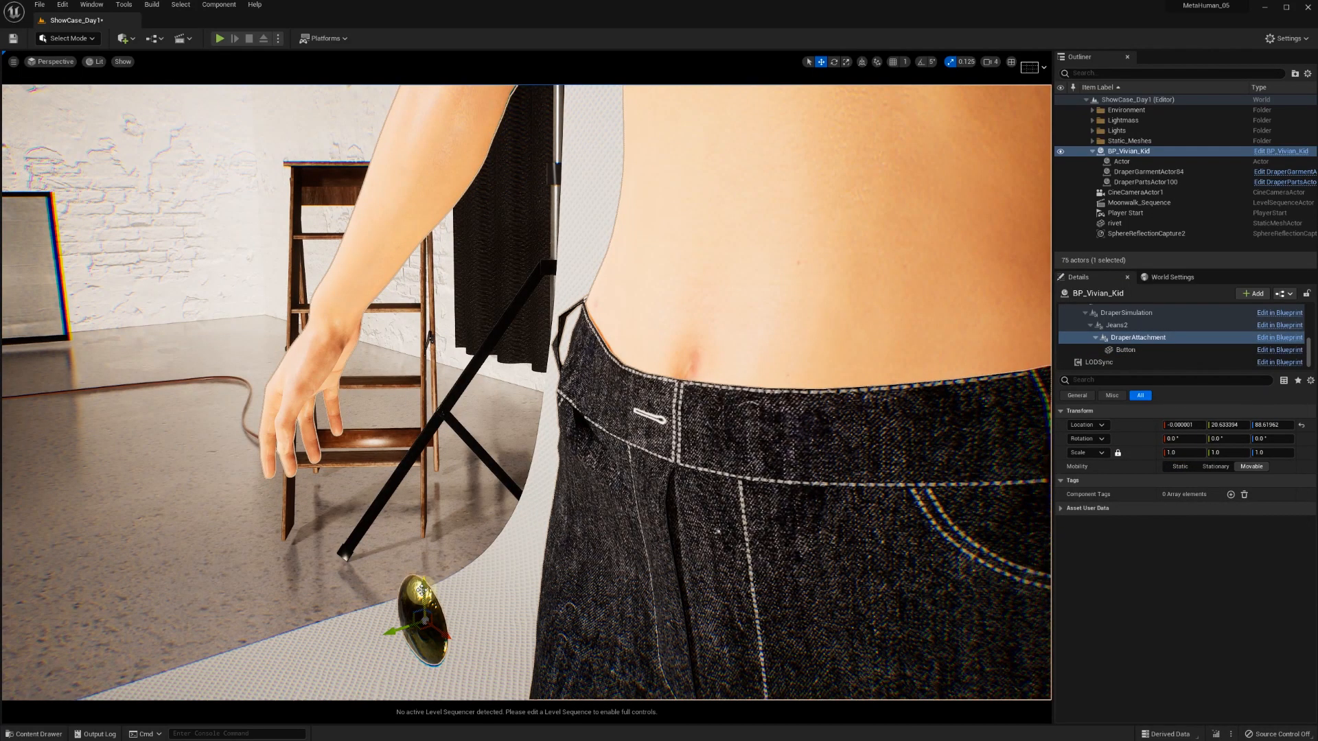
Position the button's attachment so the button sits on the front closure of the waistband
left_click_drag(418, 594, 423, 430)
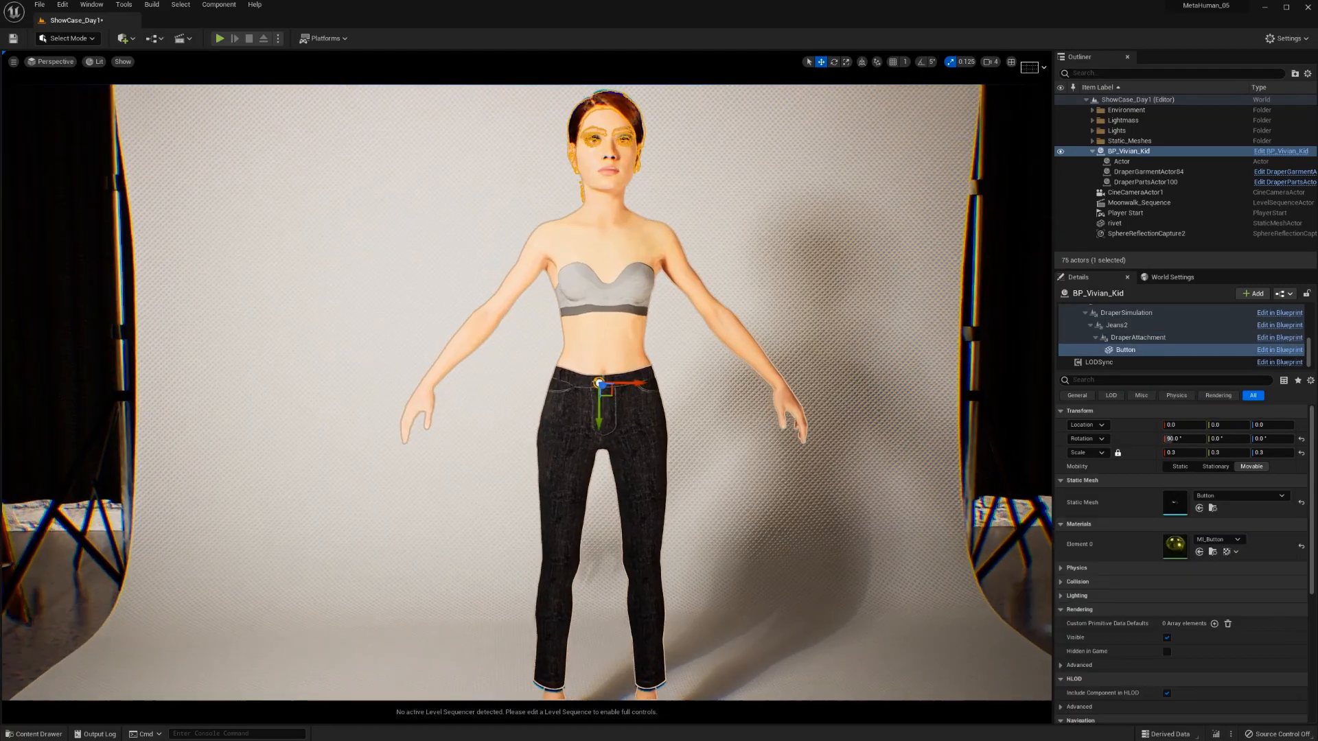
scroll(727, 360, "up", 5)
left_click_drag(726, 361, 666, 360, "alt")
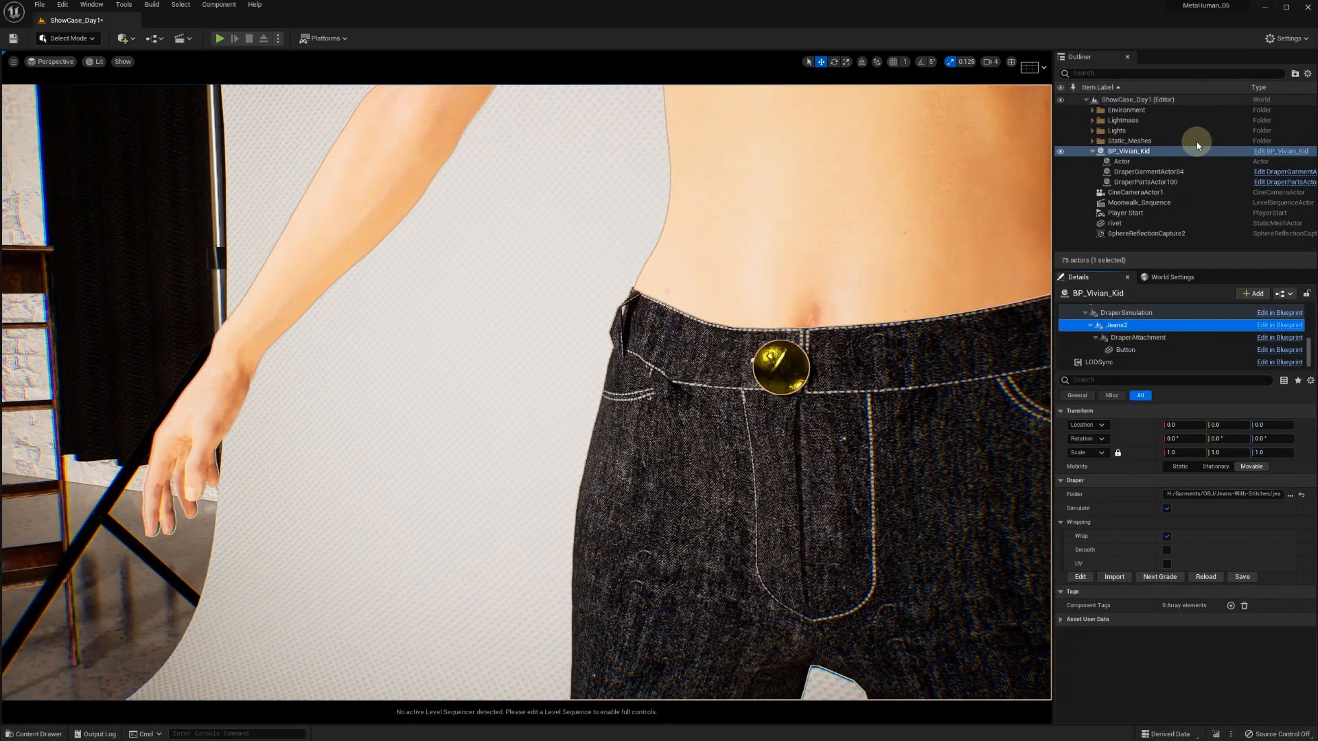
Add another Draper Attachment component under Jeans2 and name it RivetAttachment
left_click(1254, 293)
type("dra")
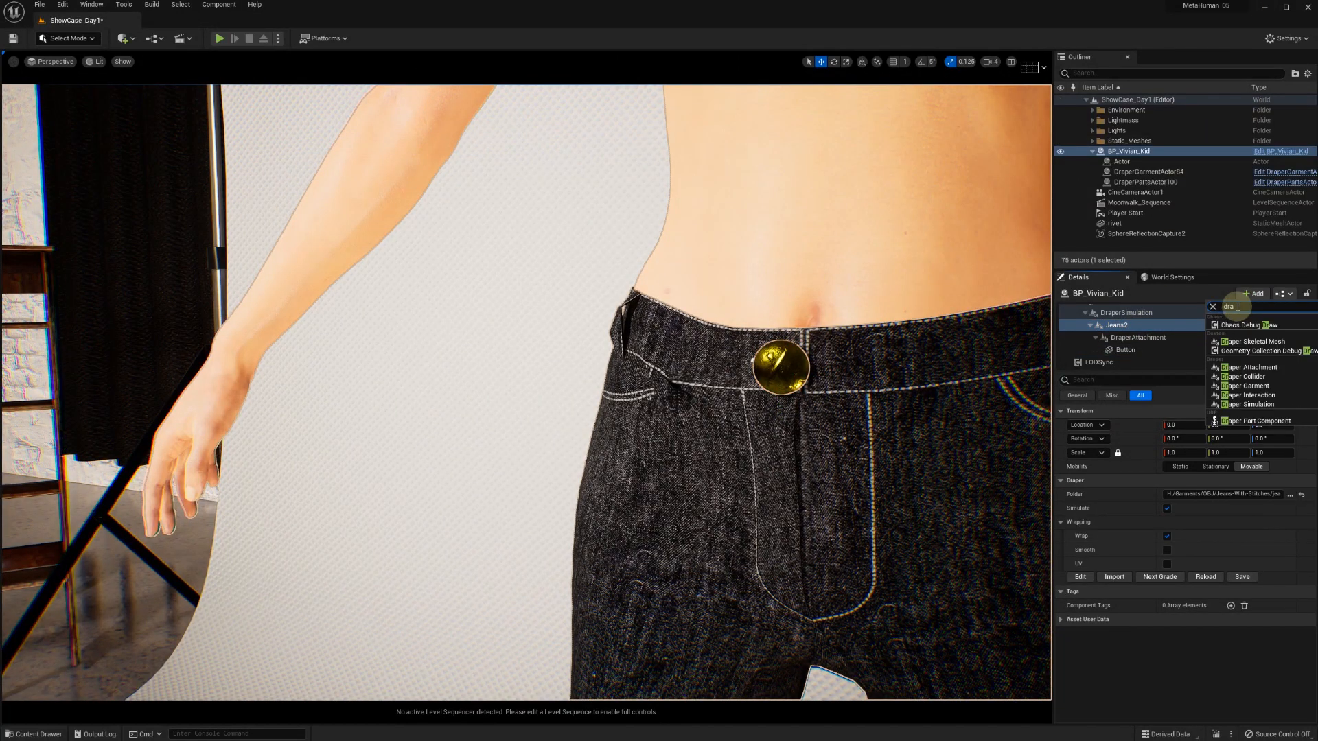
left_click(1239, 368)
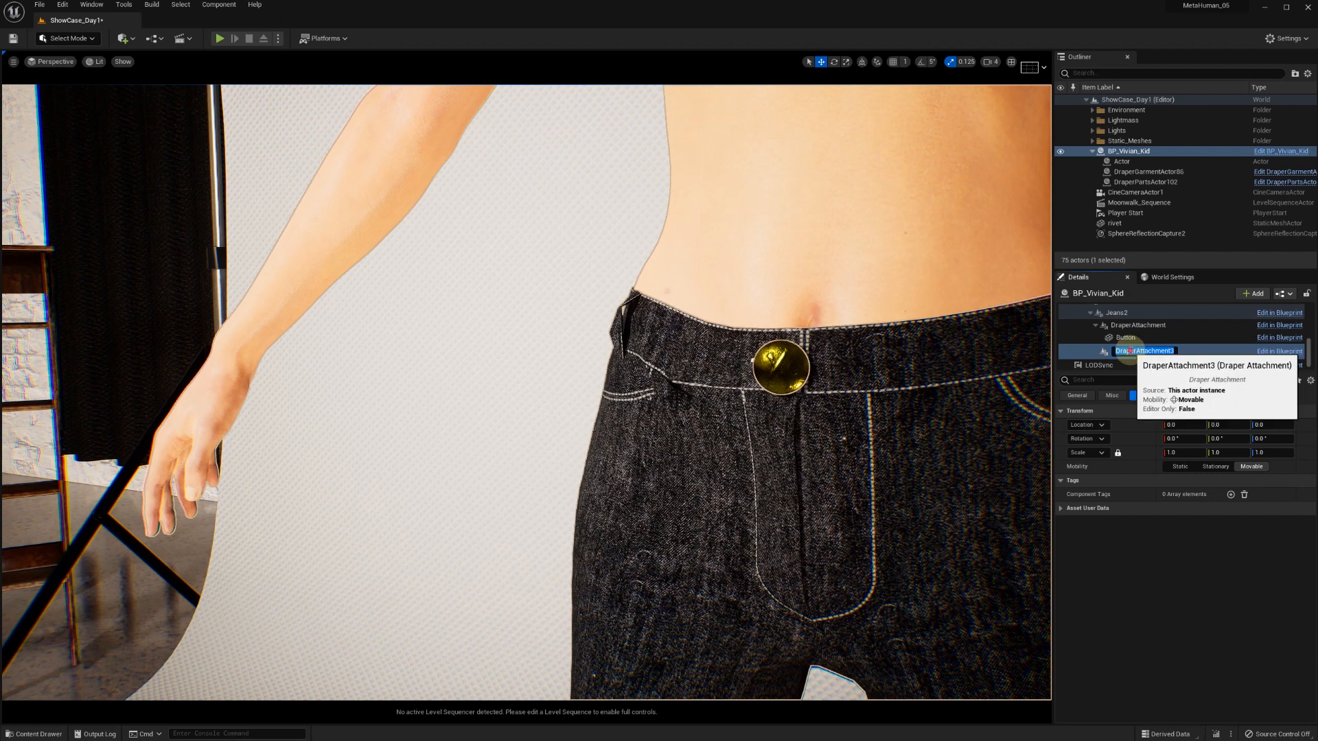
left_click(1137, 352)
left_click_drag(1136, 352, 1112, 352)
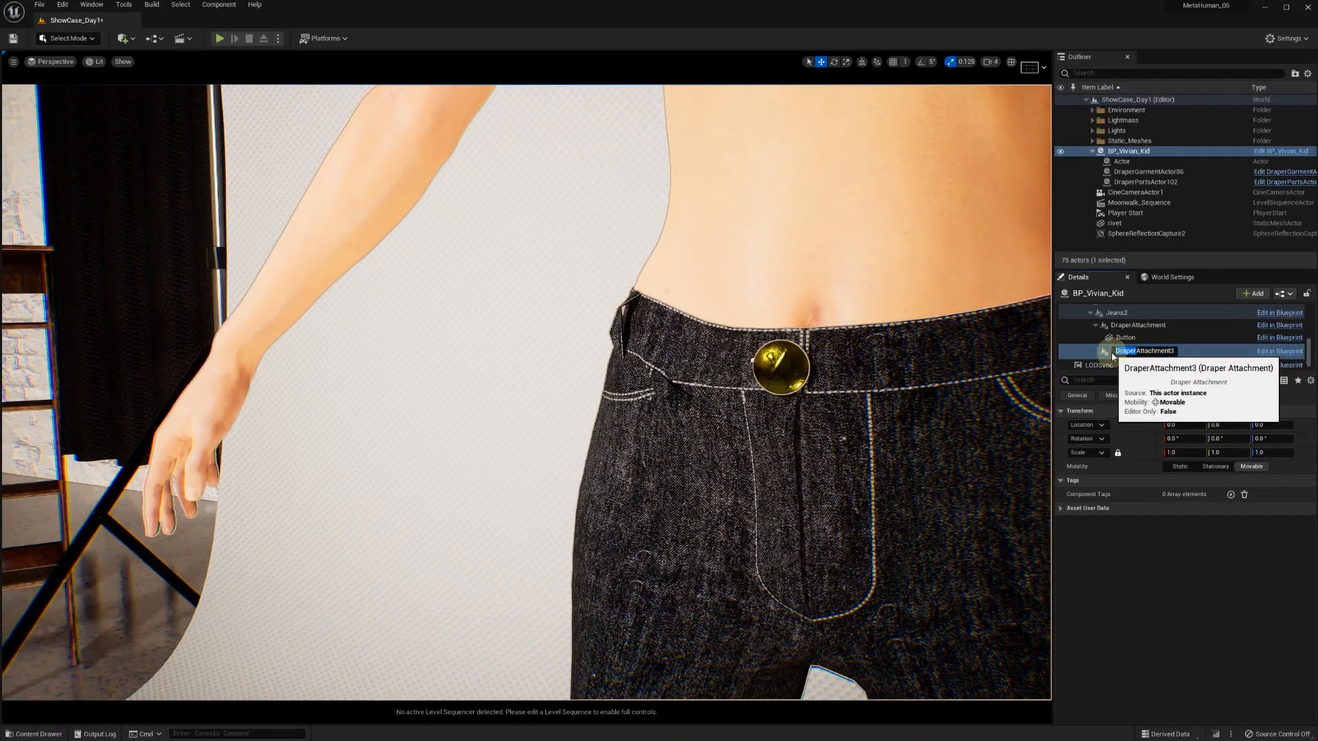
type("Riv")
key("BackSpace")
key("Return")
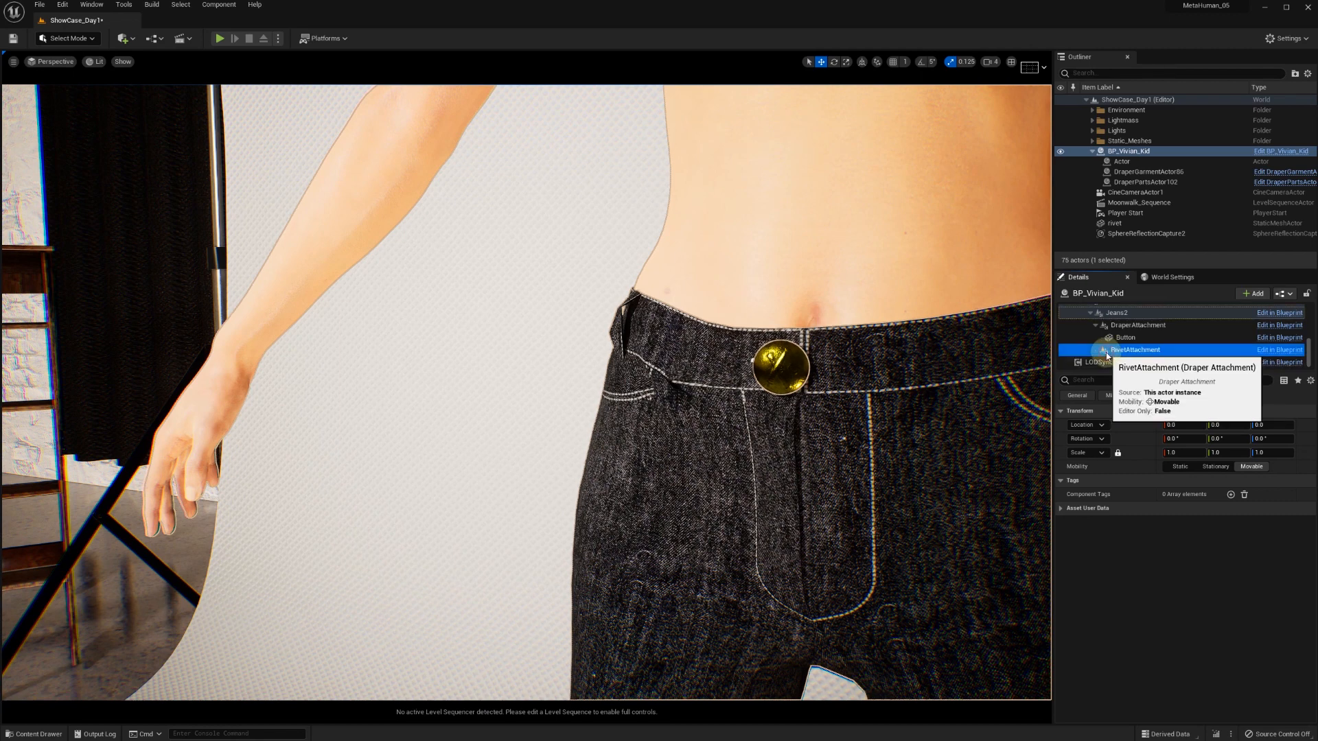
Add a Static Mesh component under RivetAttachment and name it Rivet
left_click(1251, 294)
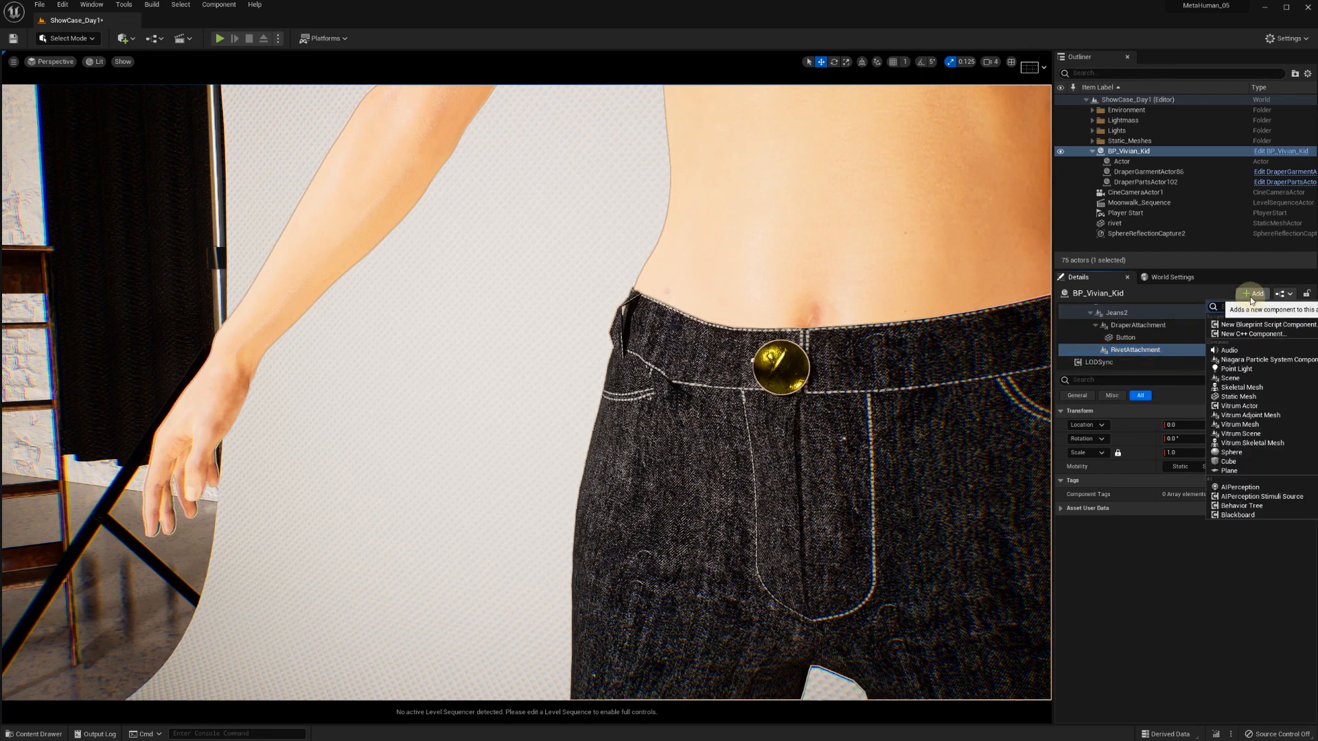
type("stat")
left_click(1239, 343)
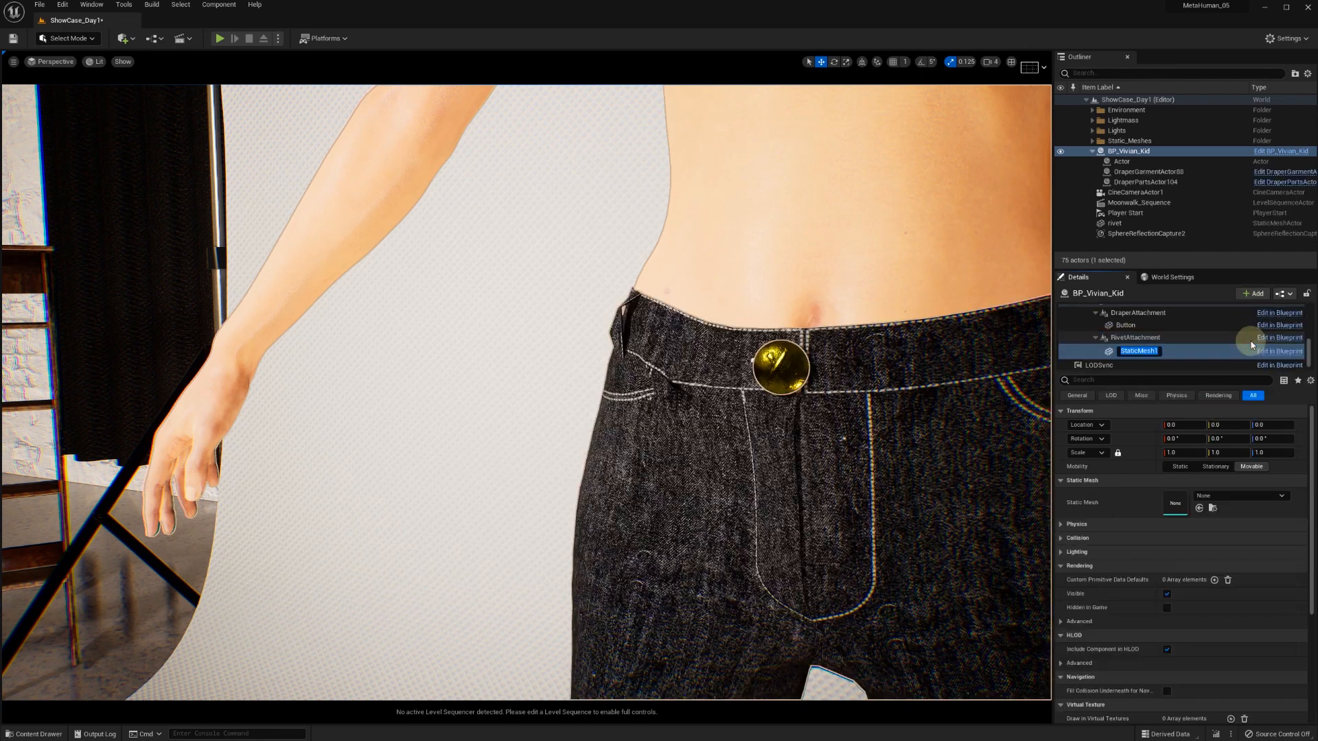
key("Return")
left_click(1131, 352)
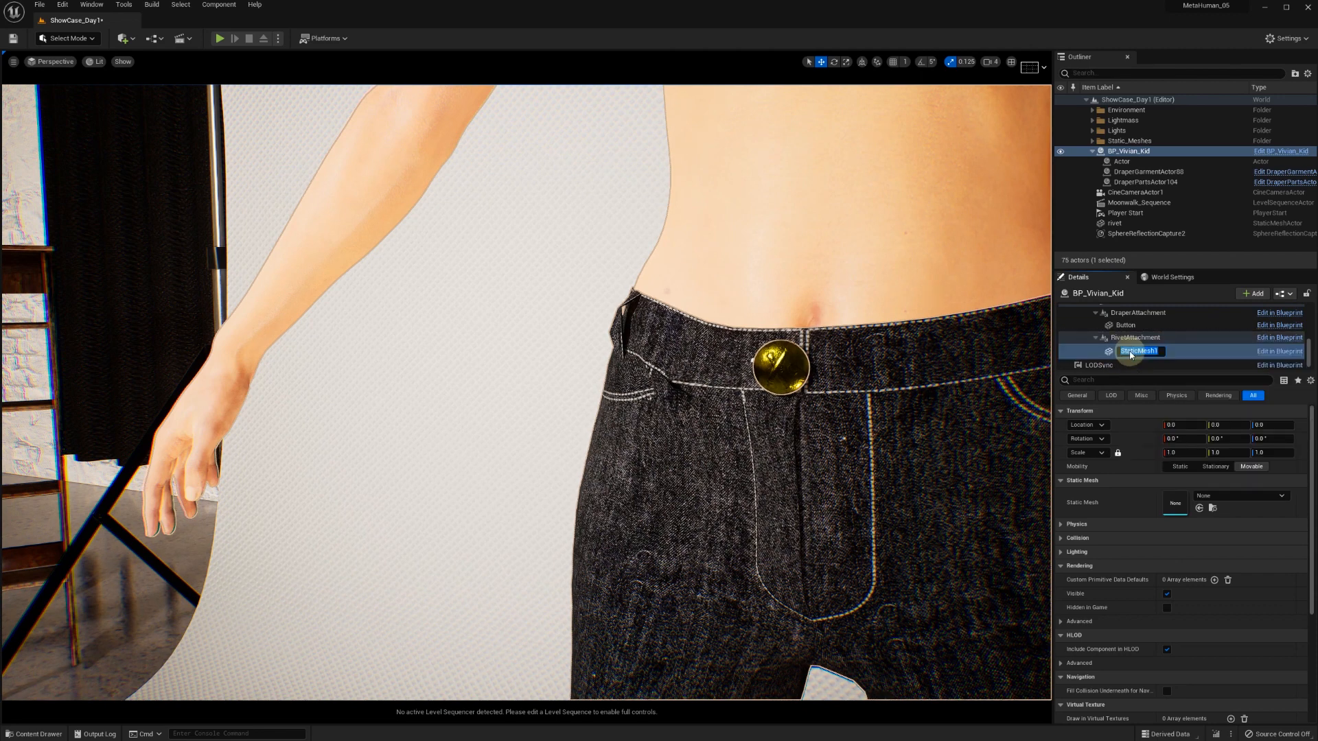
type("Rivet")
key("Return")
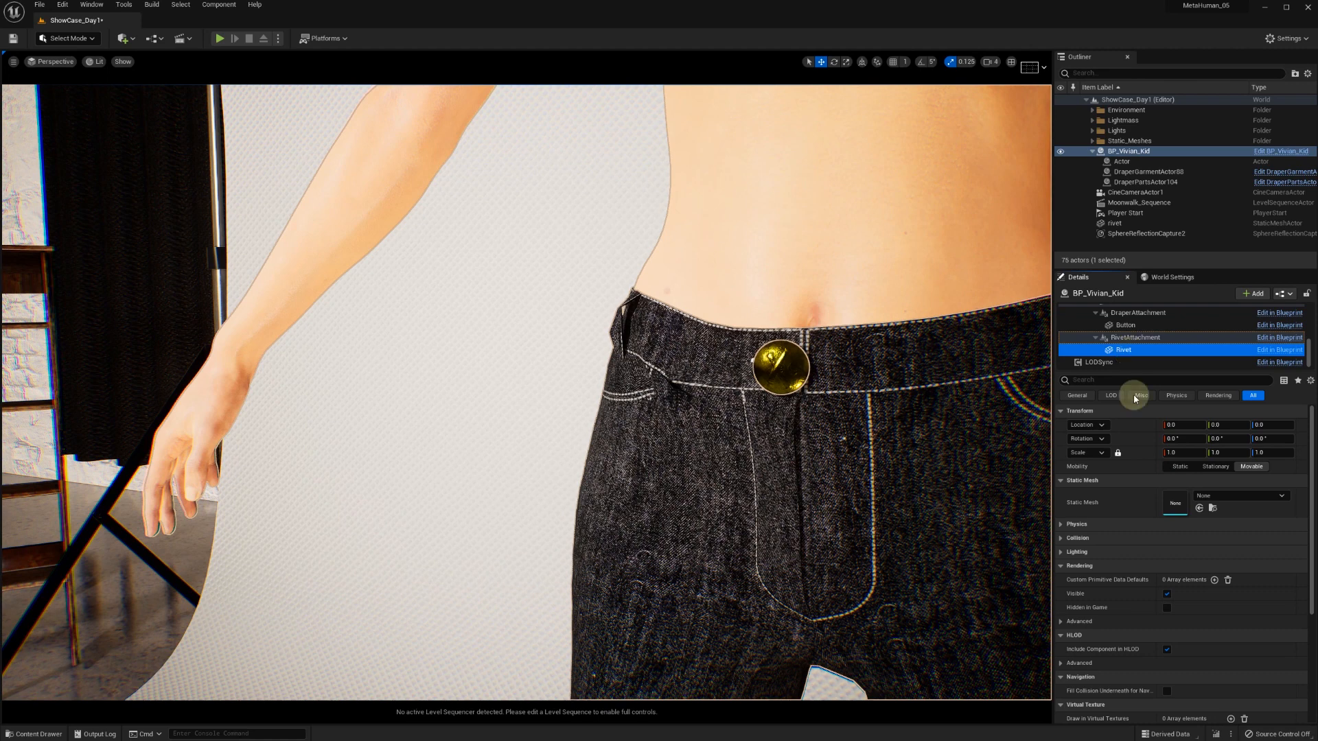
Assign the rivet static mesh to the Rivet component
left_click(1221, 496)
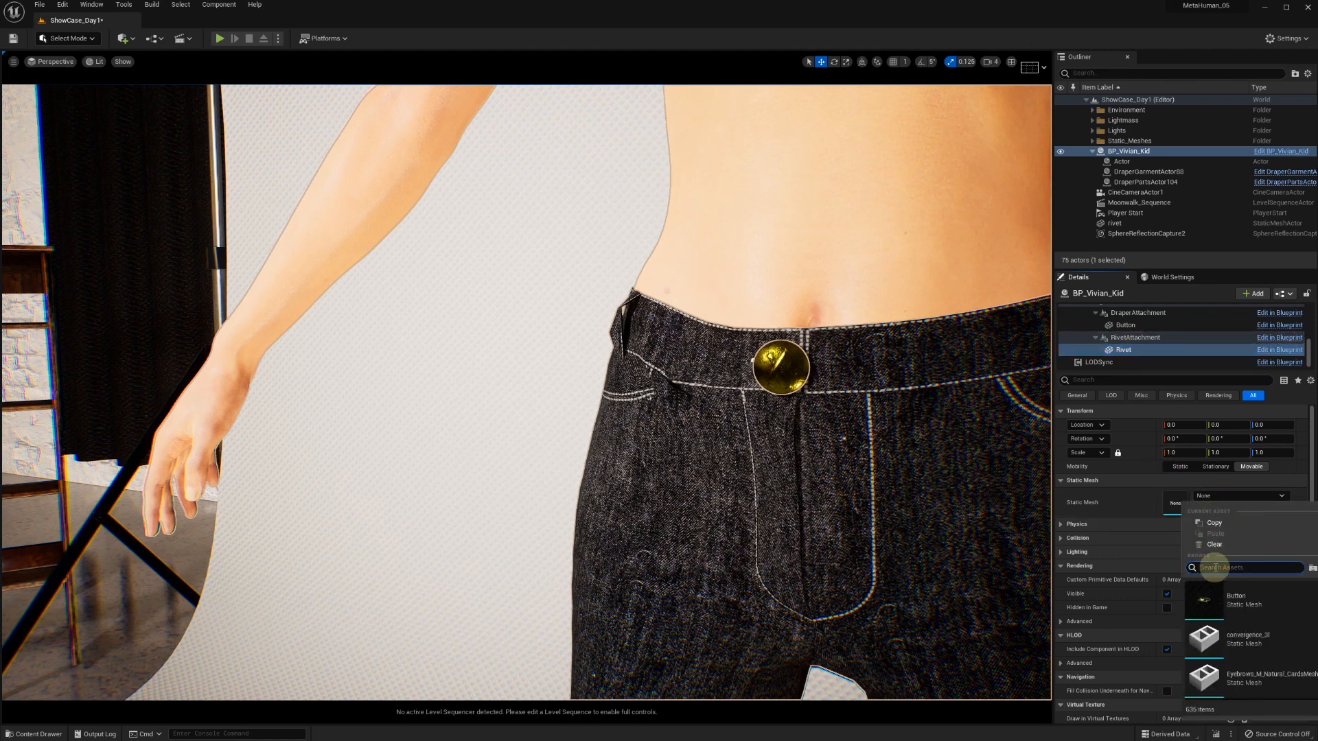
type("riv")
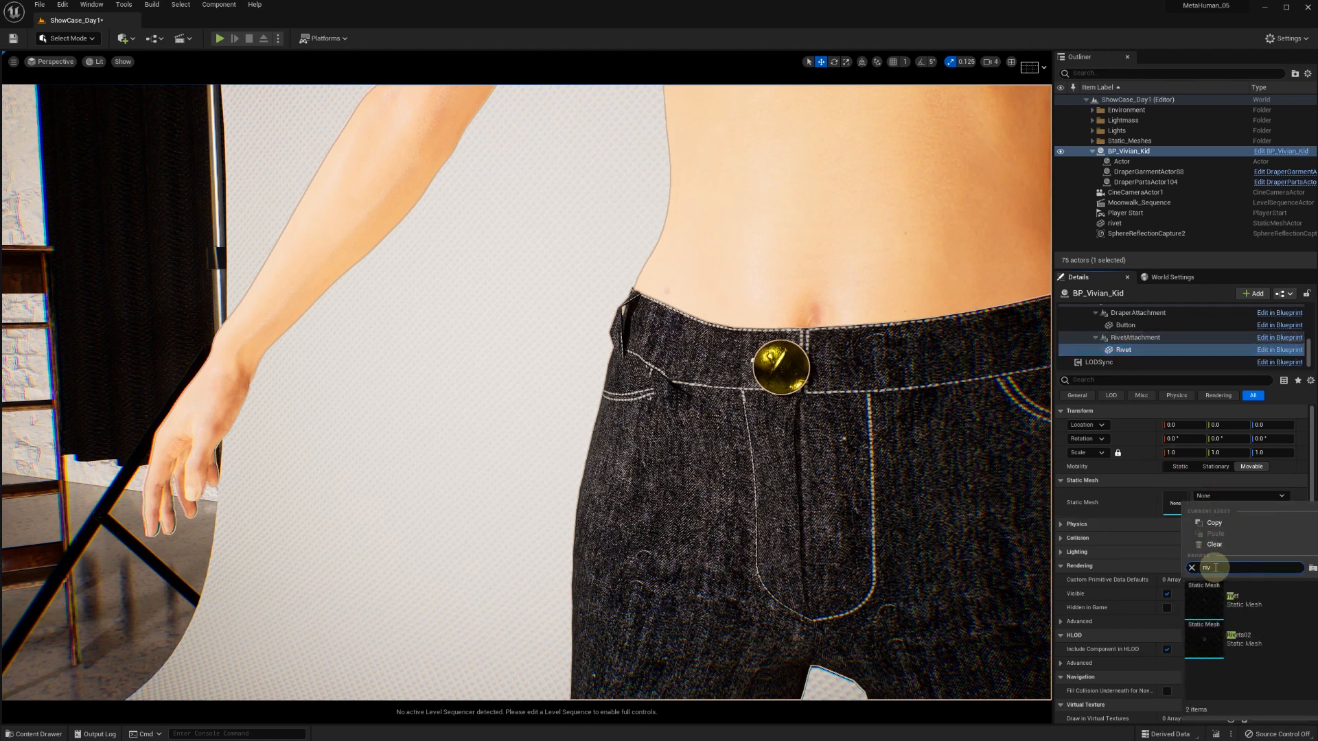
left_click(1217, 611)
Place RivetAttachment at the front pocket's inner corner, with the rivet rotated 90° in X and about 32° in Z and scaled to 0.5
scroll(904, 515, "down", 6)
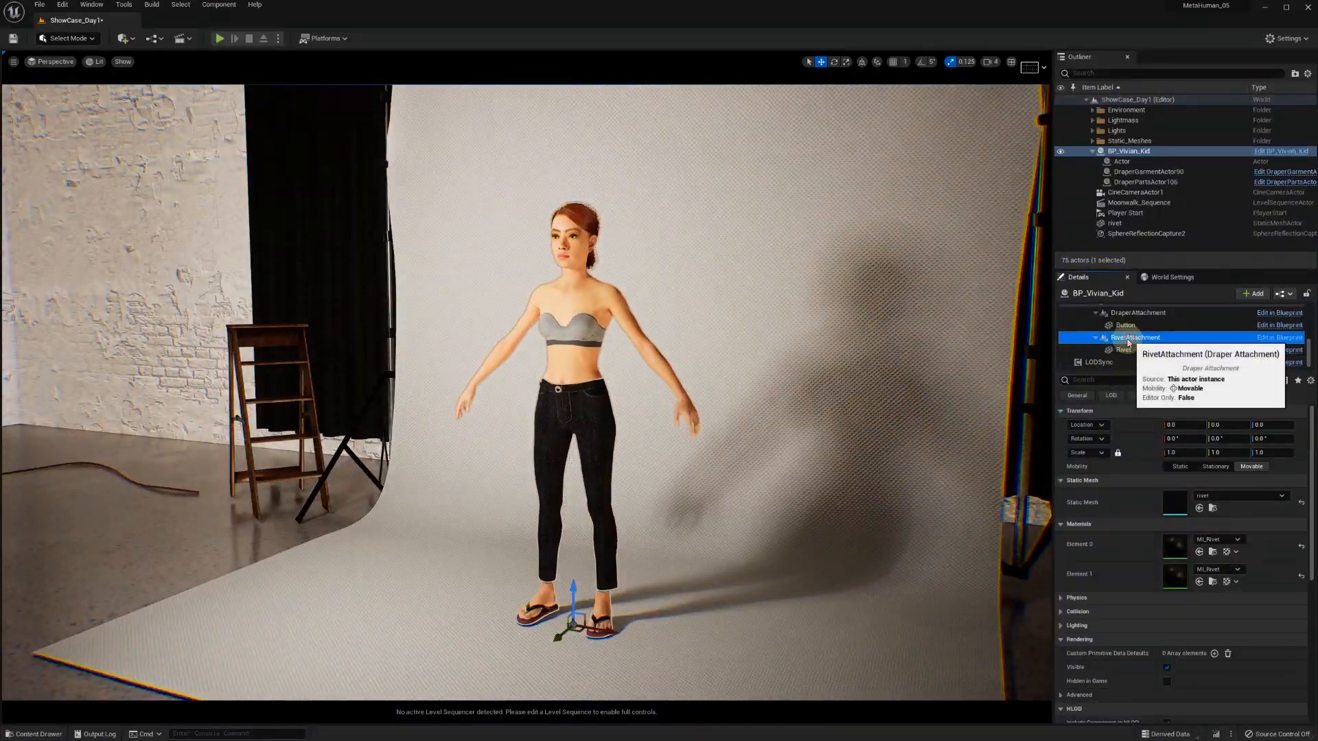
left_click(1136, 337)
left_click_drag(555, 638, 520, 357)
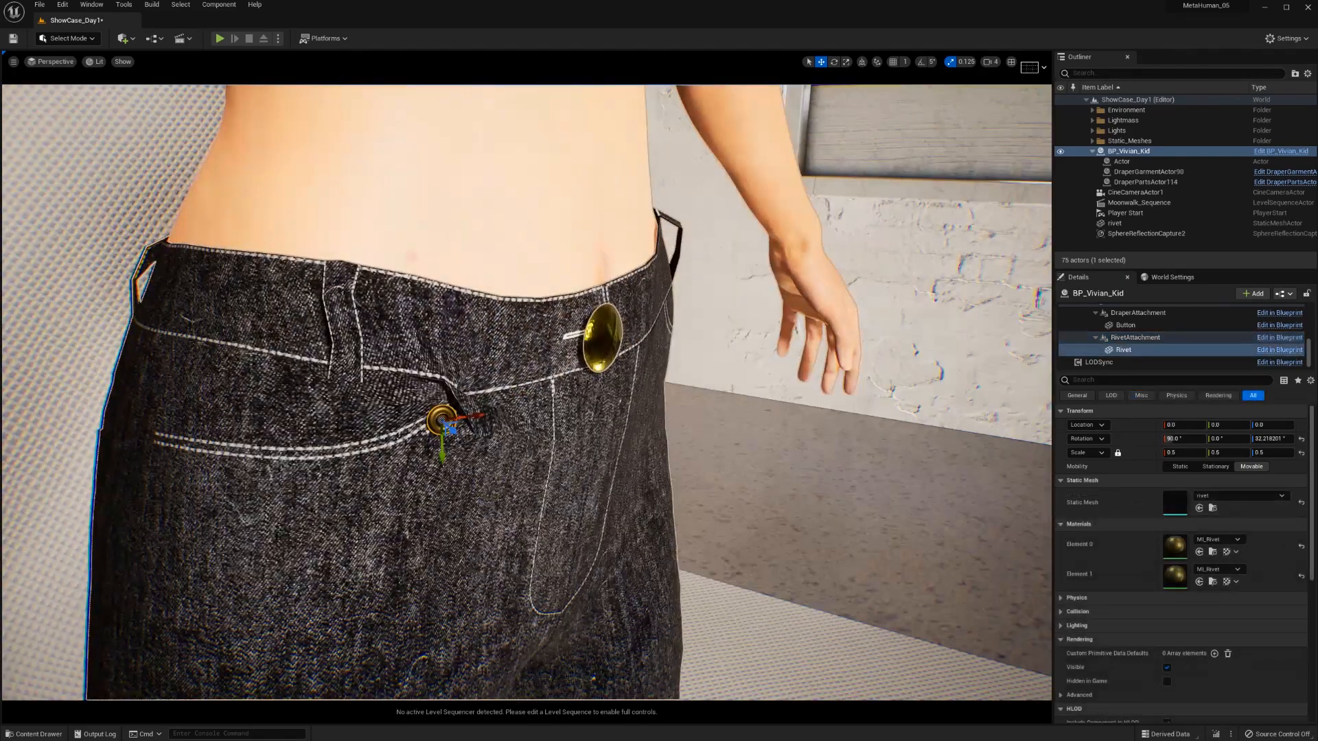
Copy RivetAttachment together with its Rivet component and paste the pair under Jeans2
left_click(1122, 339)
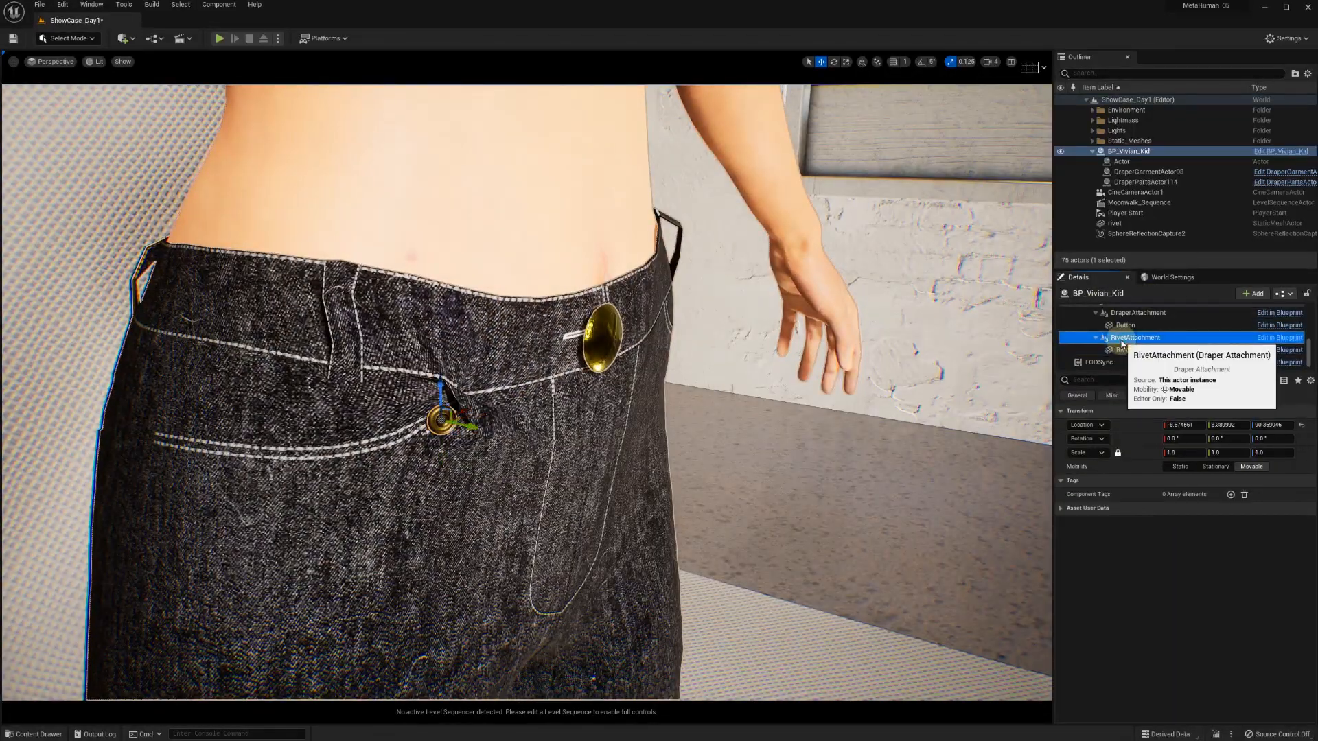
left_click(1122, 350, "ctrl")
right_click(1123, 352)
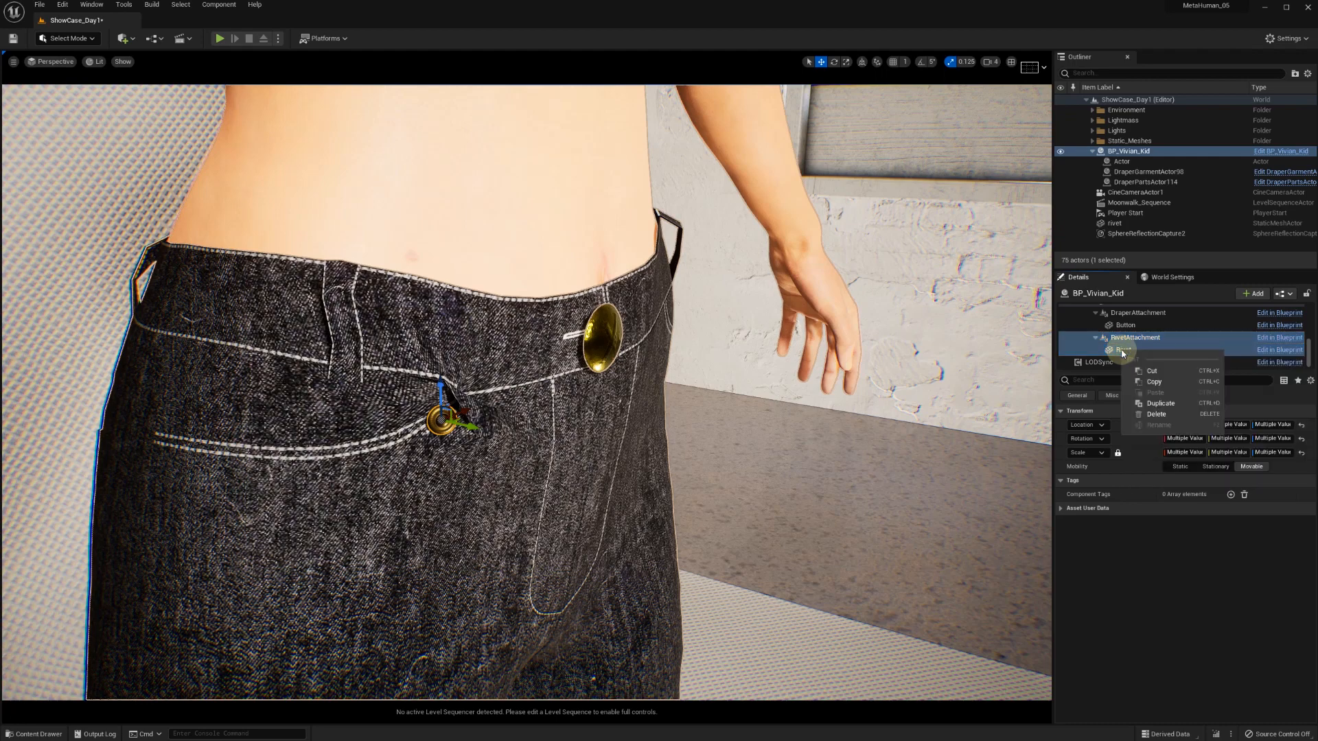
left_click(1153, 371)
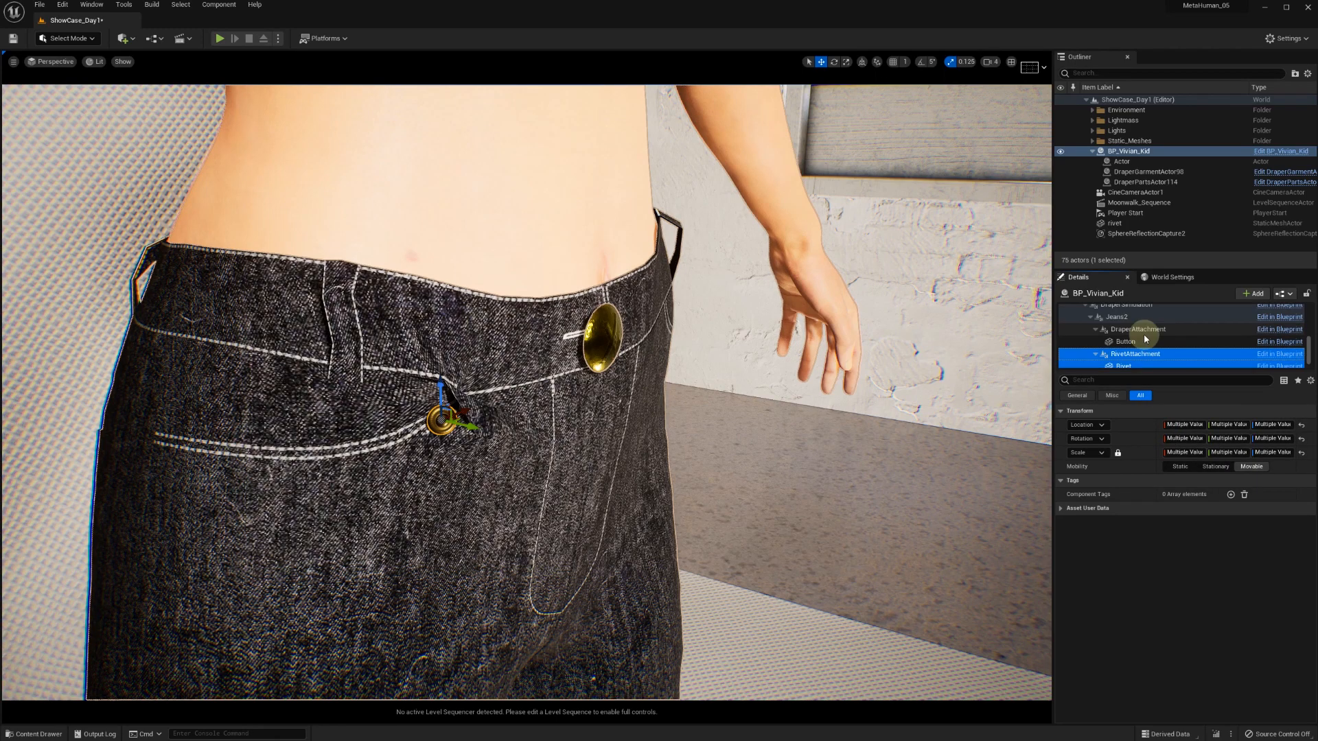
left_click(1135, 342)
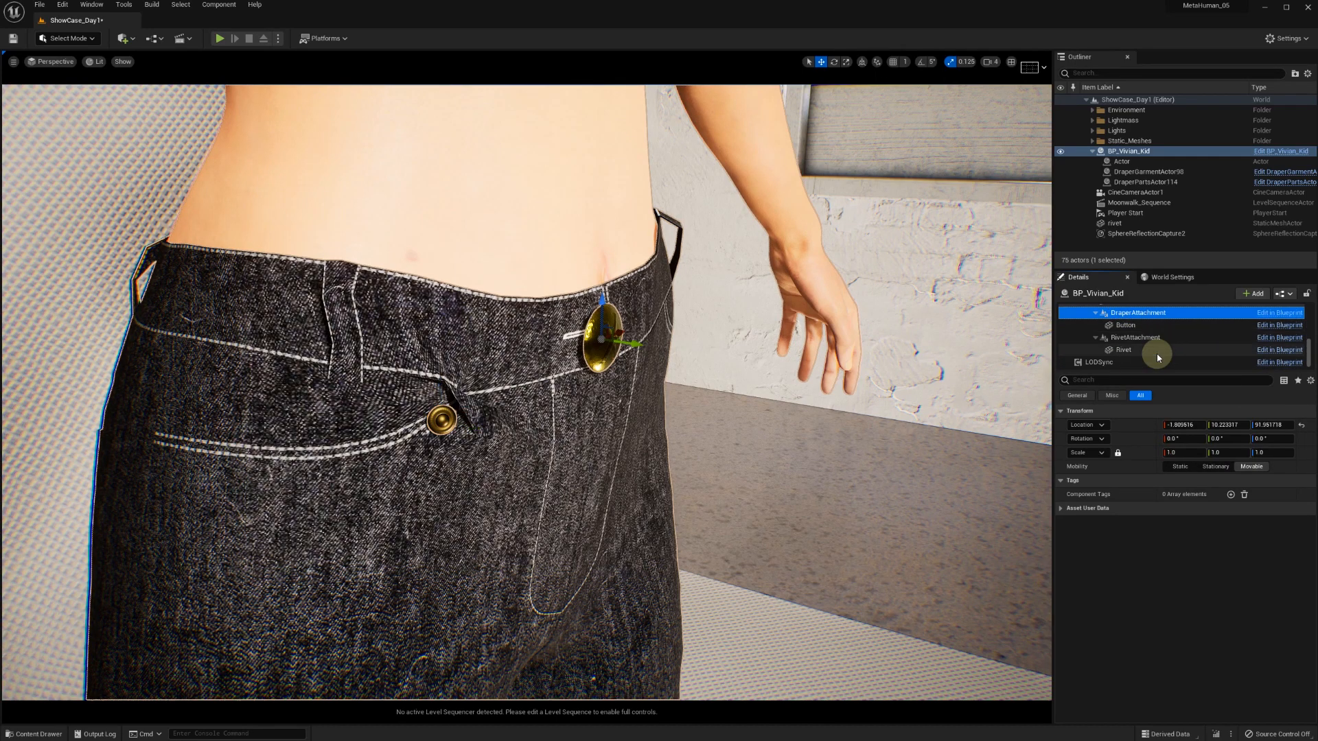
left_click(1133, 335)
right_click(1133, 336)
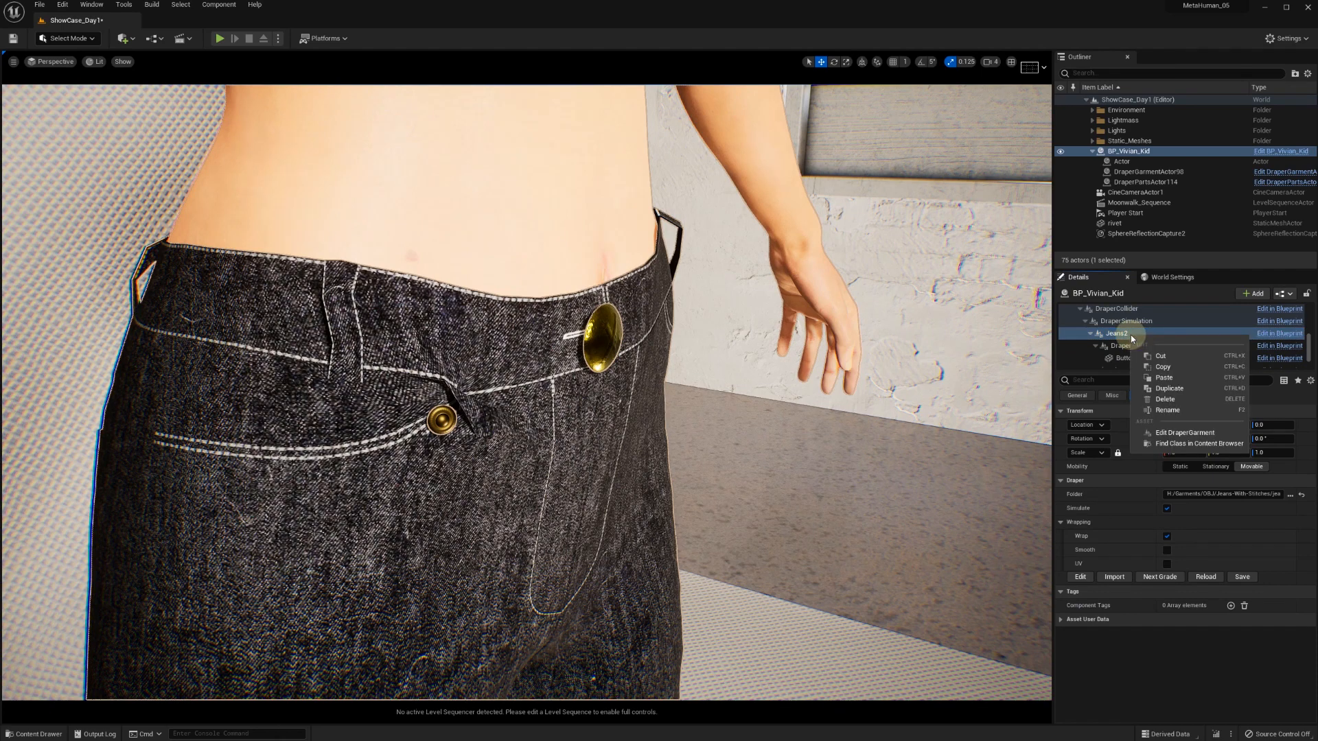
left_click(1160, 378)
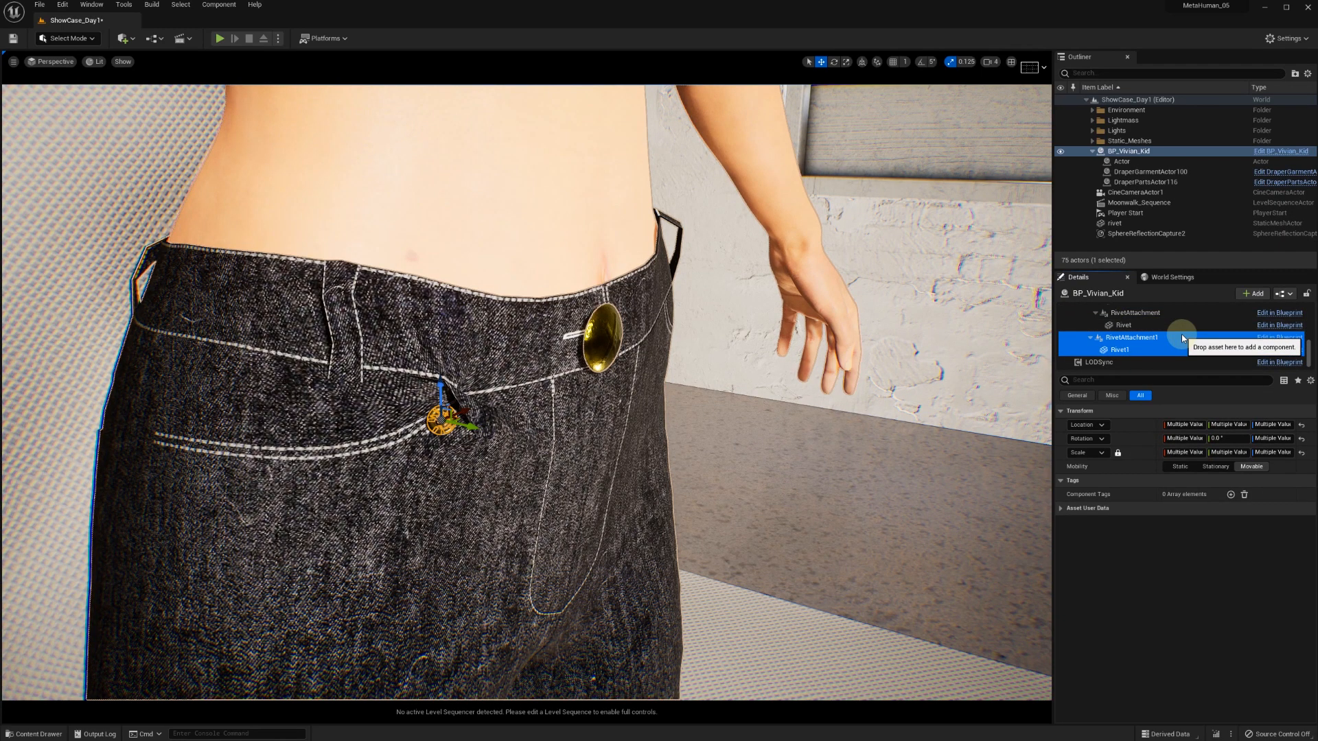
Move the copied rivet attachment along the front pocket's stitching, towards the outer seam of the jeans
left_click(1124, 338)
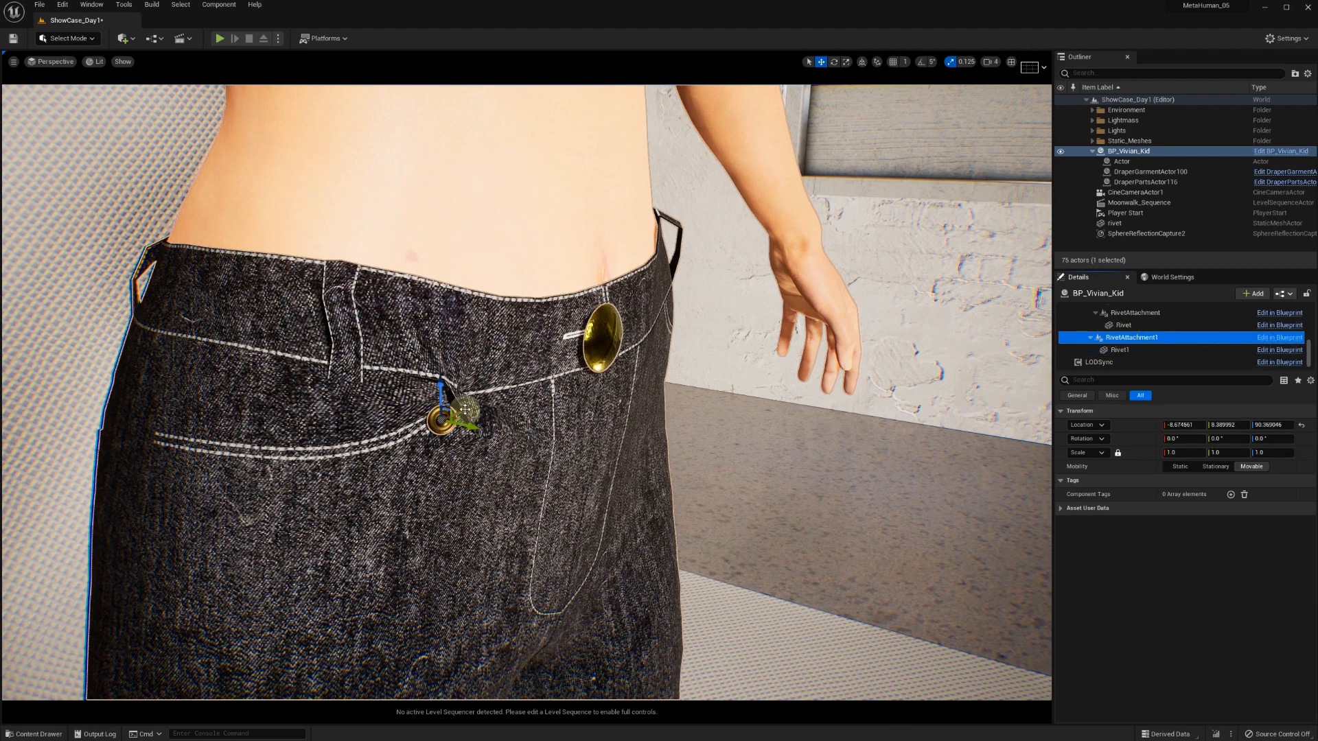
left_click_drag(465, 410, 287, 443)
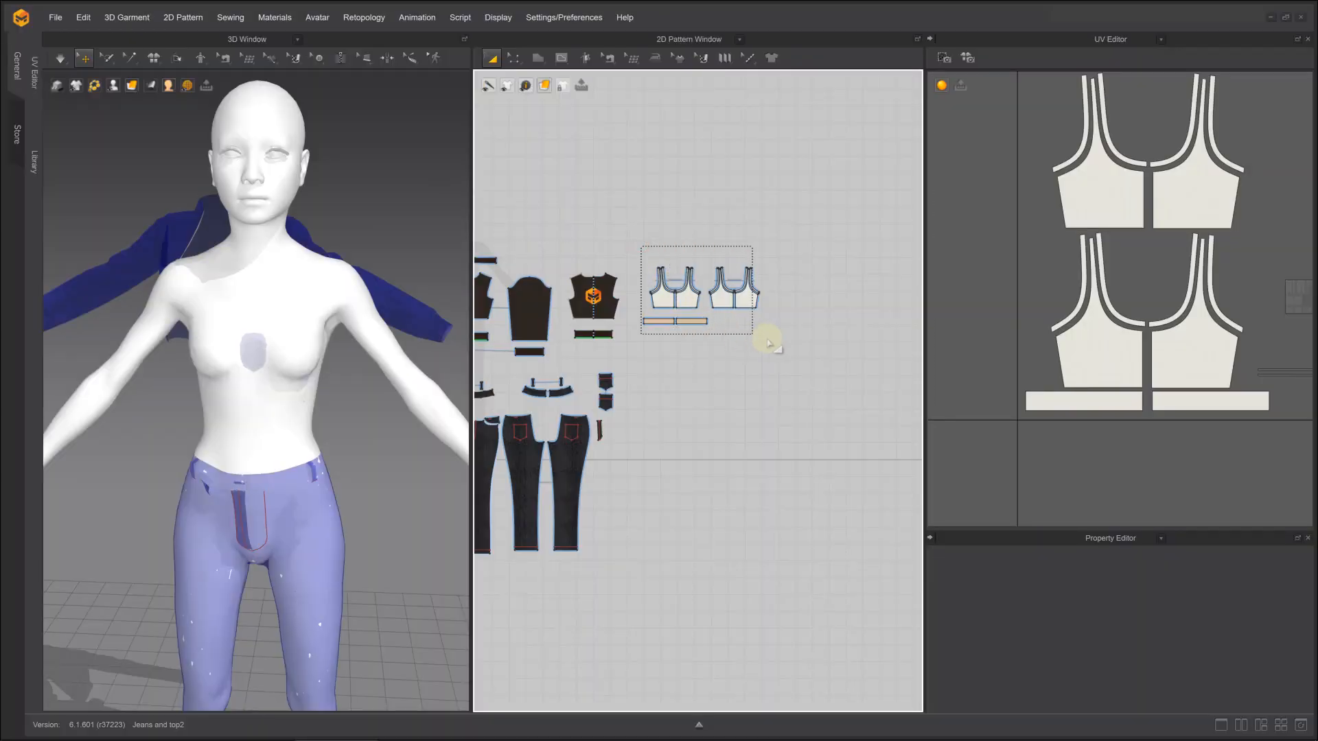
left_click_drag(768, 341, 768, 342)
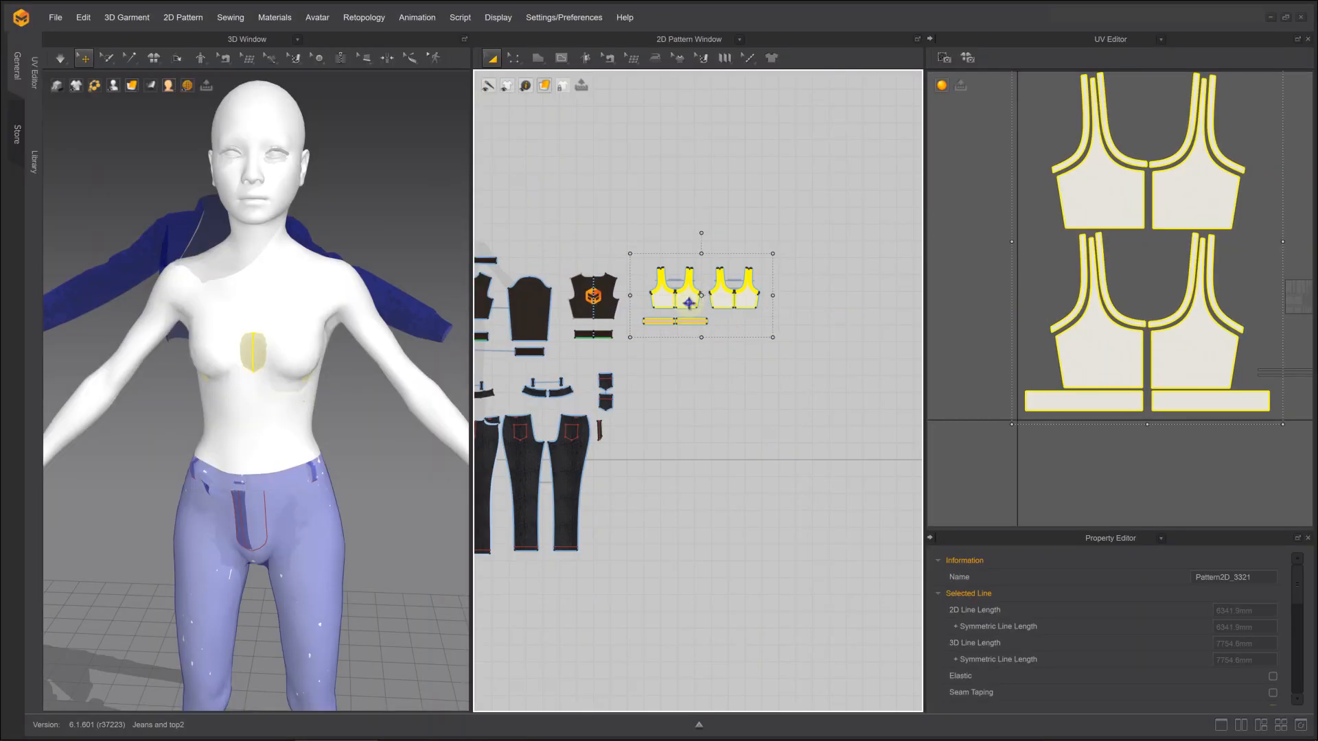
Switch to Marvelous Designer, position the bra-top pattern pieces around the avatar's chest and simulate them onto the body
right_click(689, 302)
left_click(714, 310)
left_click(639, 202)
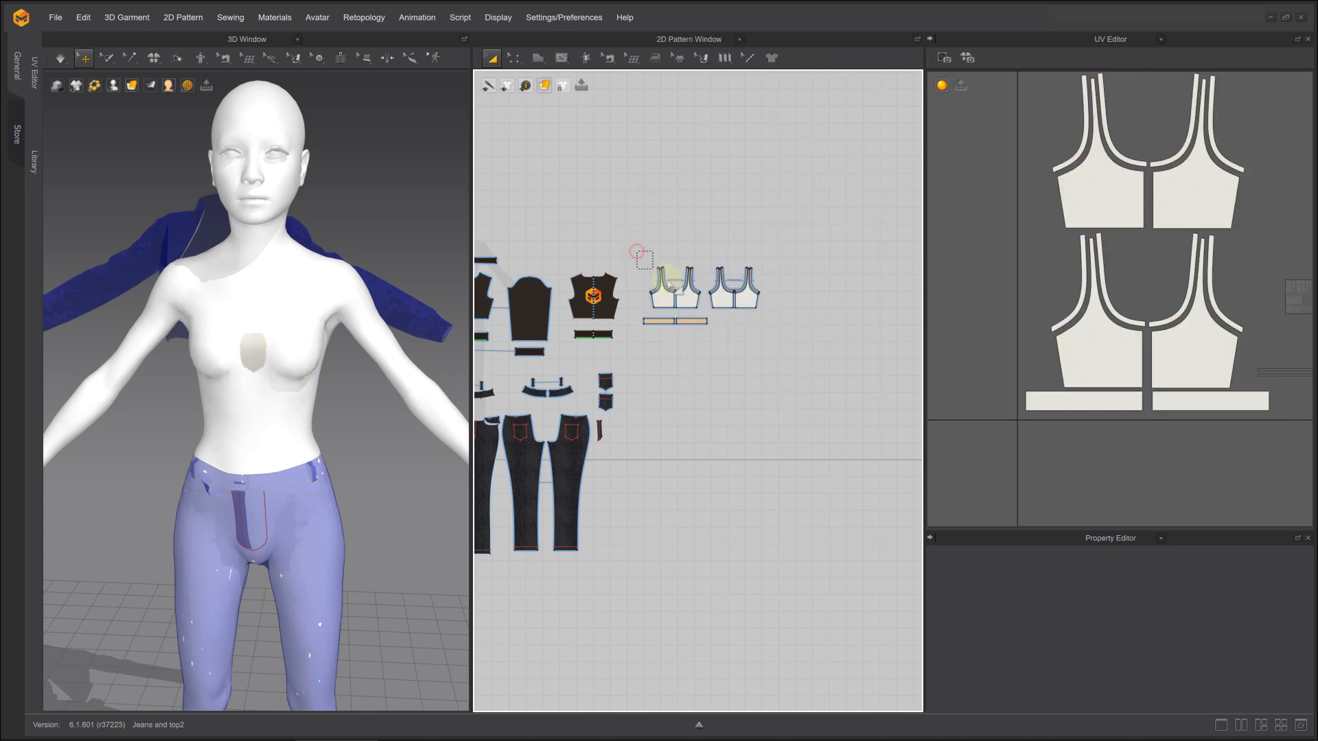
left_click_drag(668, 279, 717, 320)
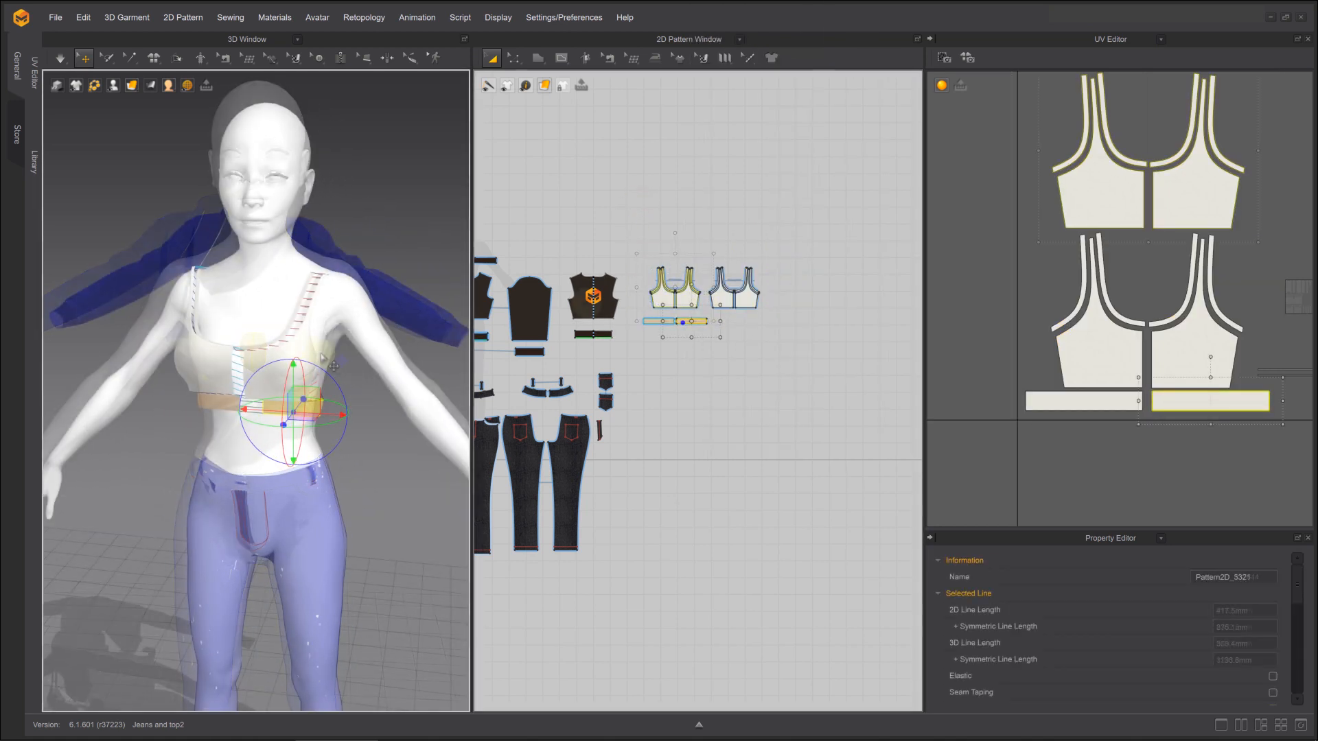
left_click(306, 351)
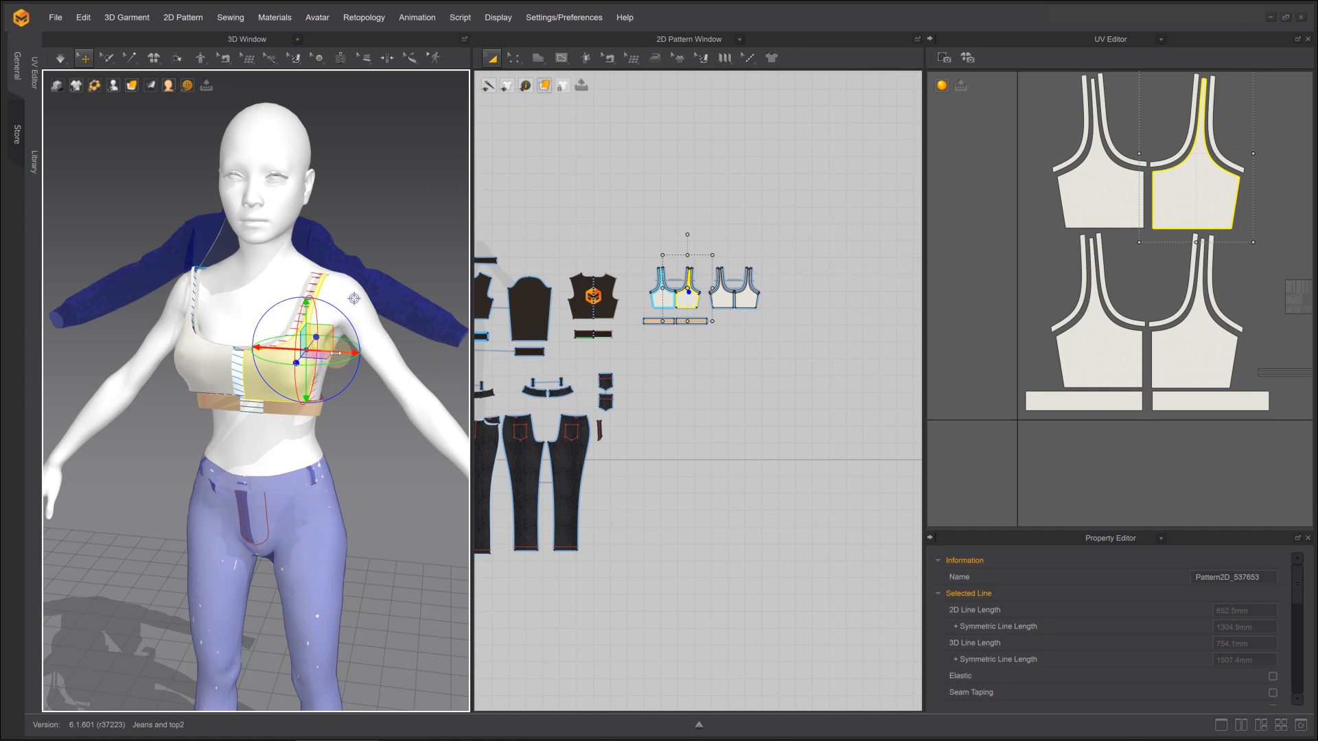
left_click_drag(336, 353, 350, 352)
left_click(62, 59)
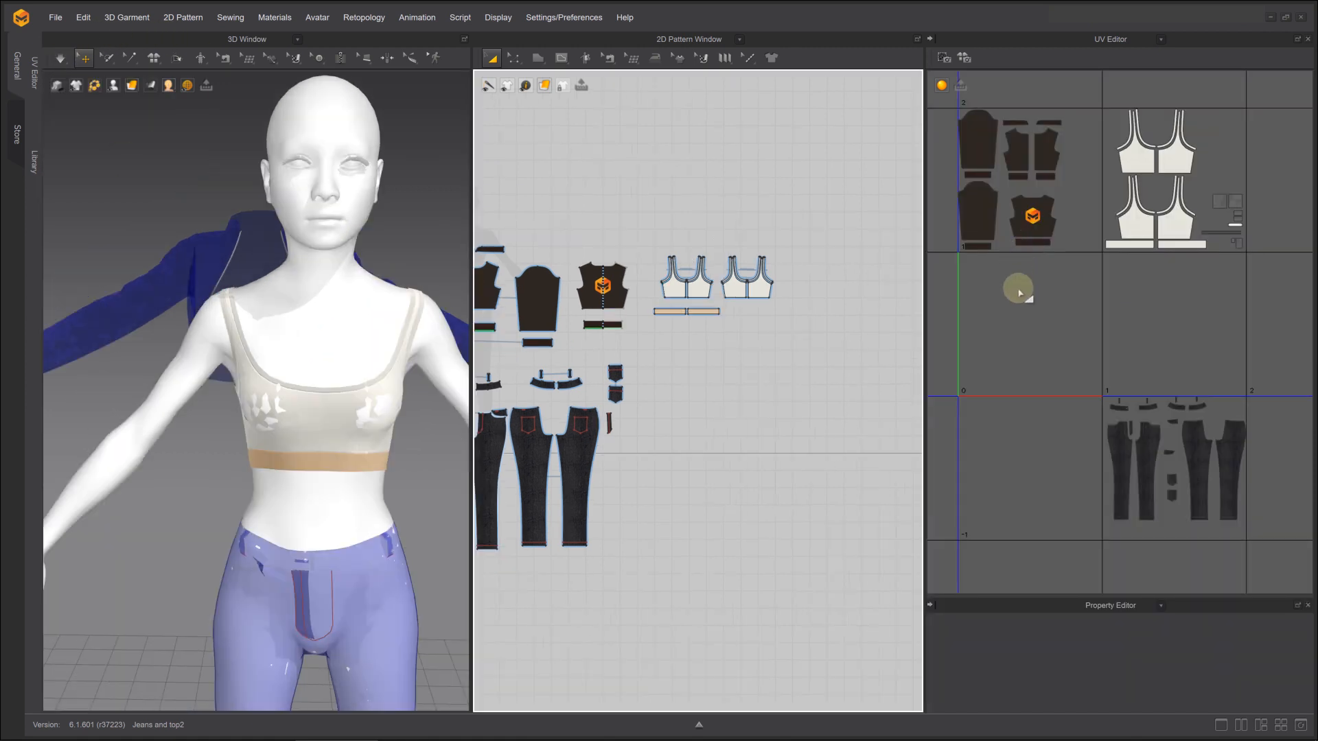
Reset the UV layout to match the 2D pattern arrangement
right_click(1016, 290)
left_click(1042, 316)
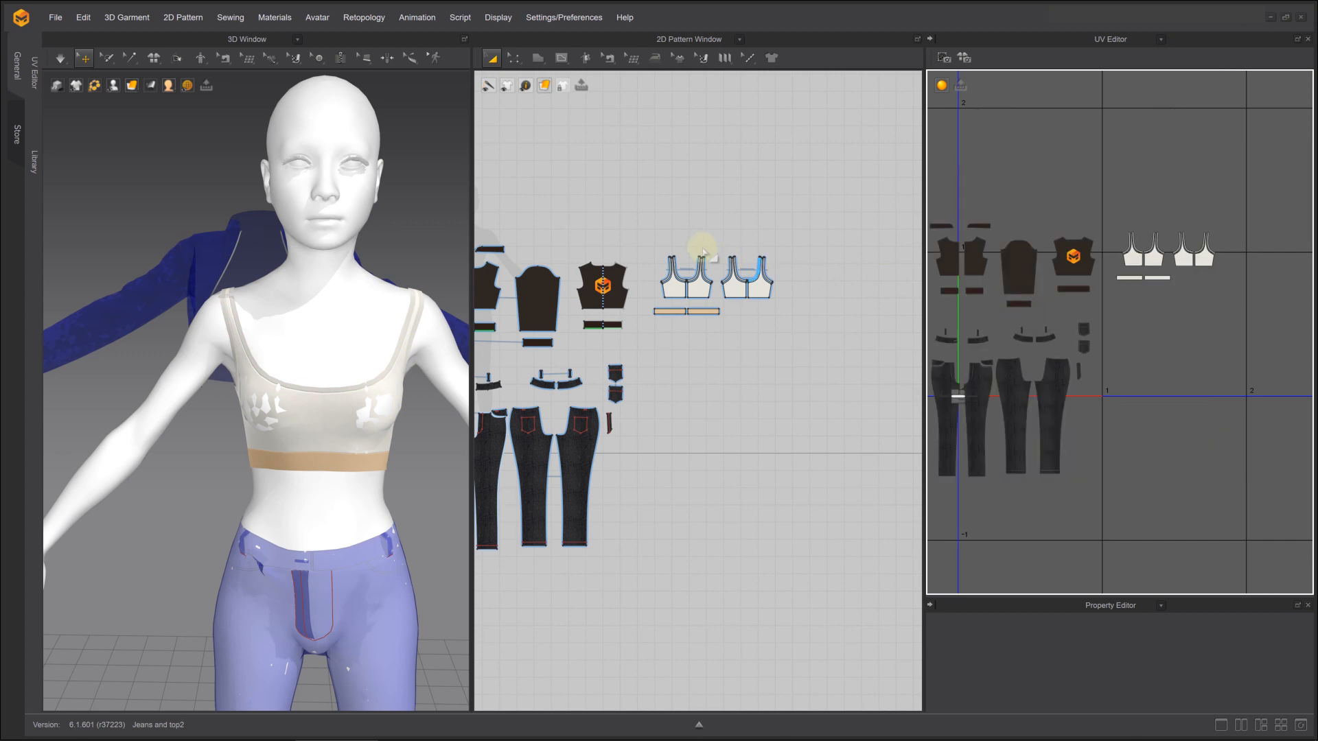
Export only the bra-top patterns as Bra-top.obj in the BraTop-No-Texture folder, as a single welded, thin object with unified UV coordinates
left_click_drag(641, 235, 802, 340)
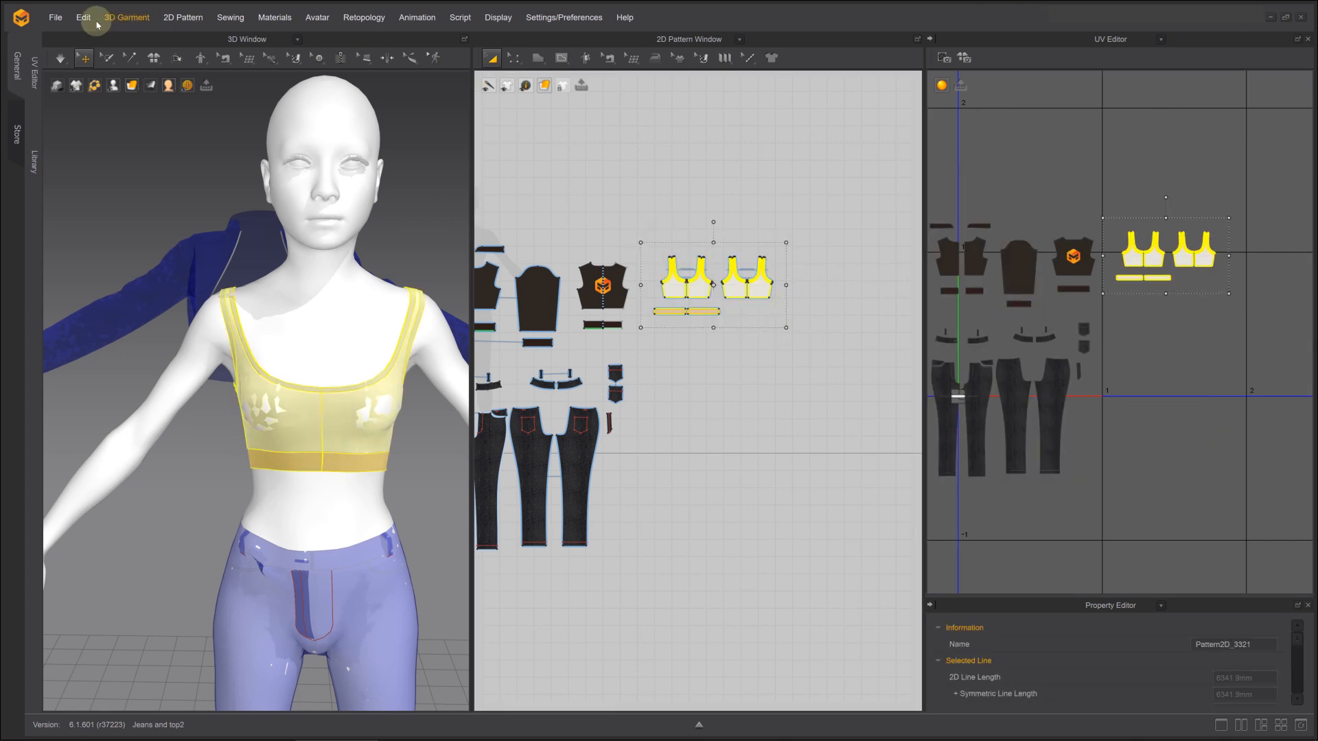
left_click(55, 17)
mouse_move(76, 153)
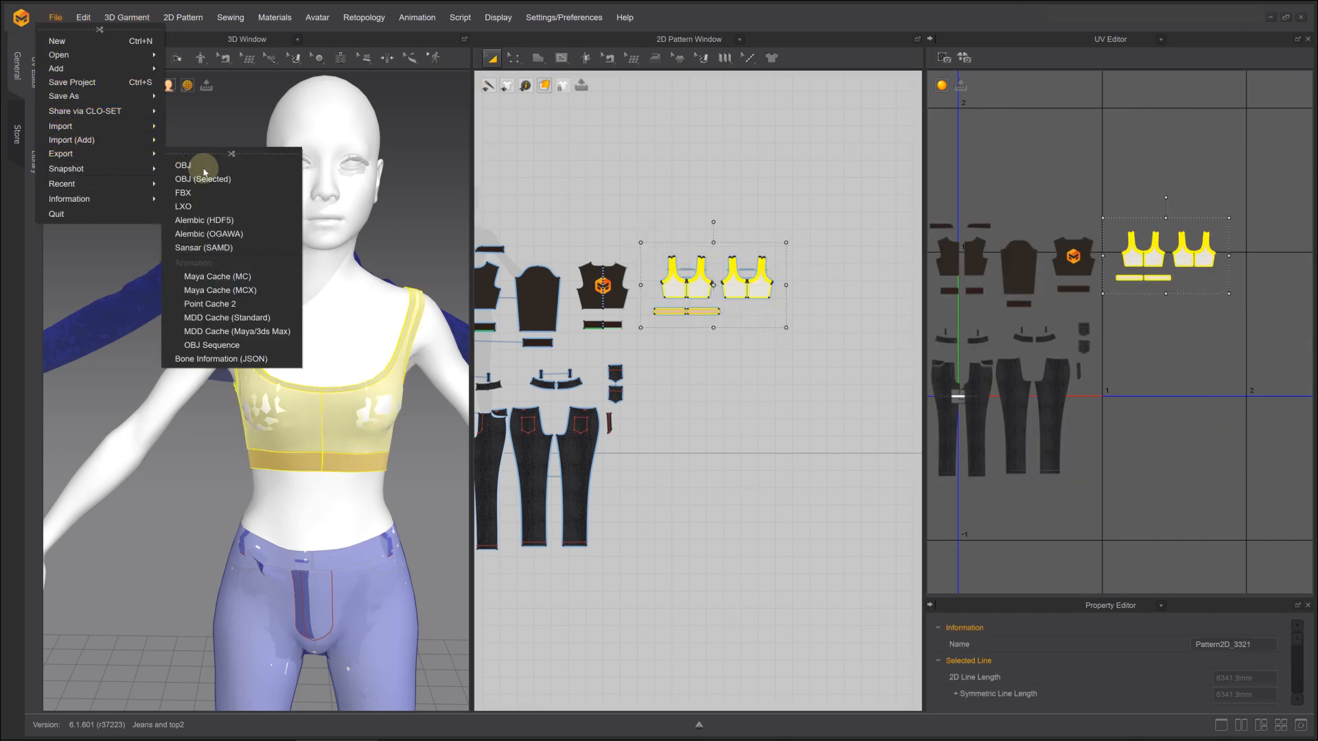
left_click(212, 176)
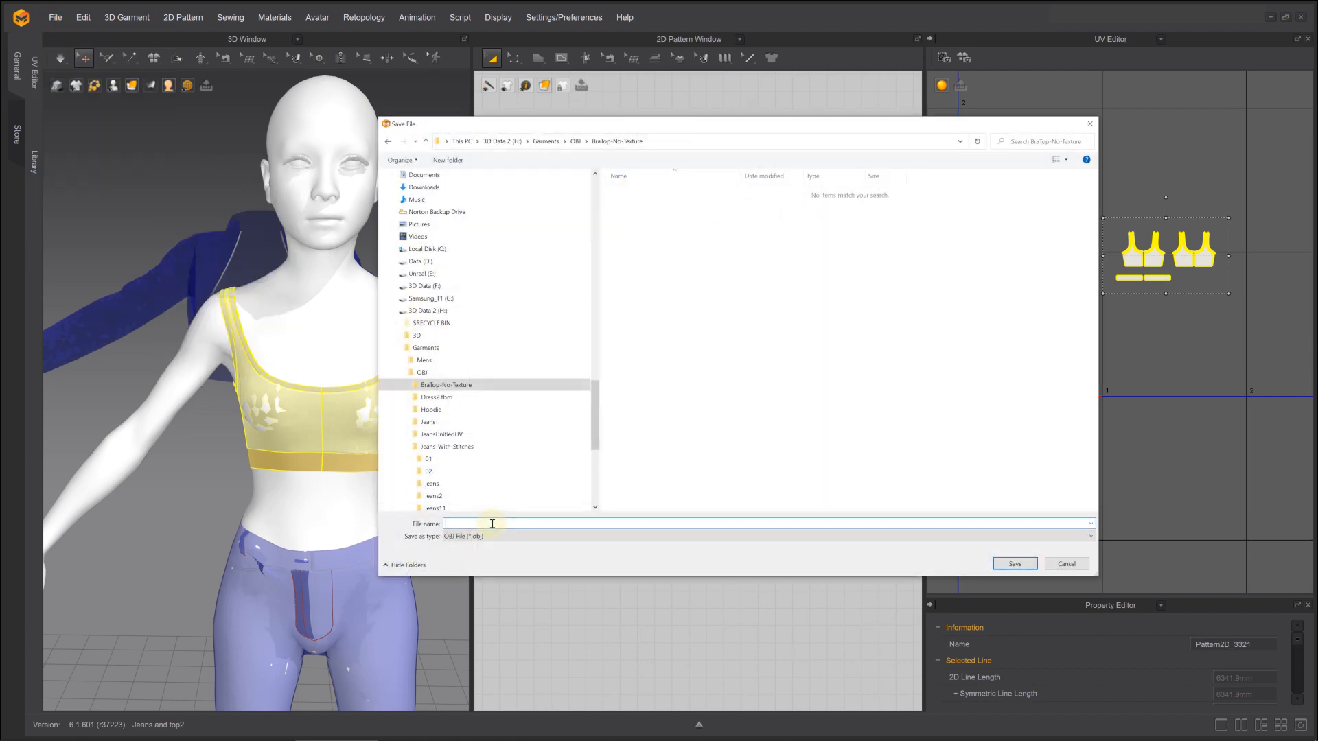
left_click(1004, 561)
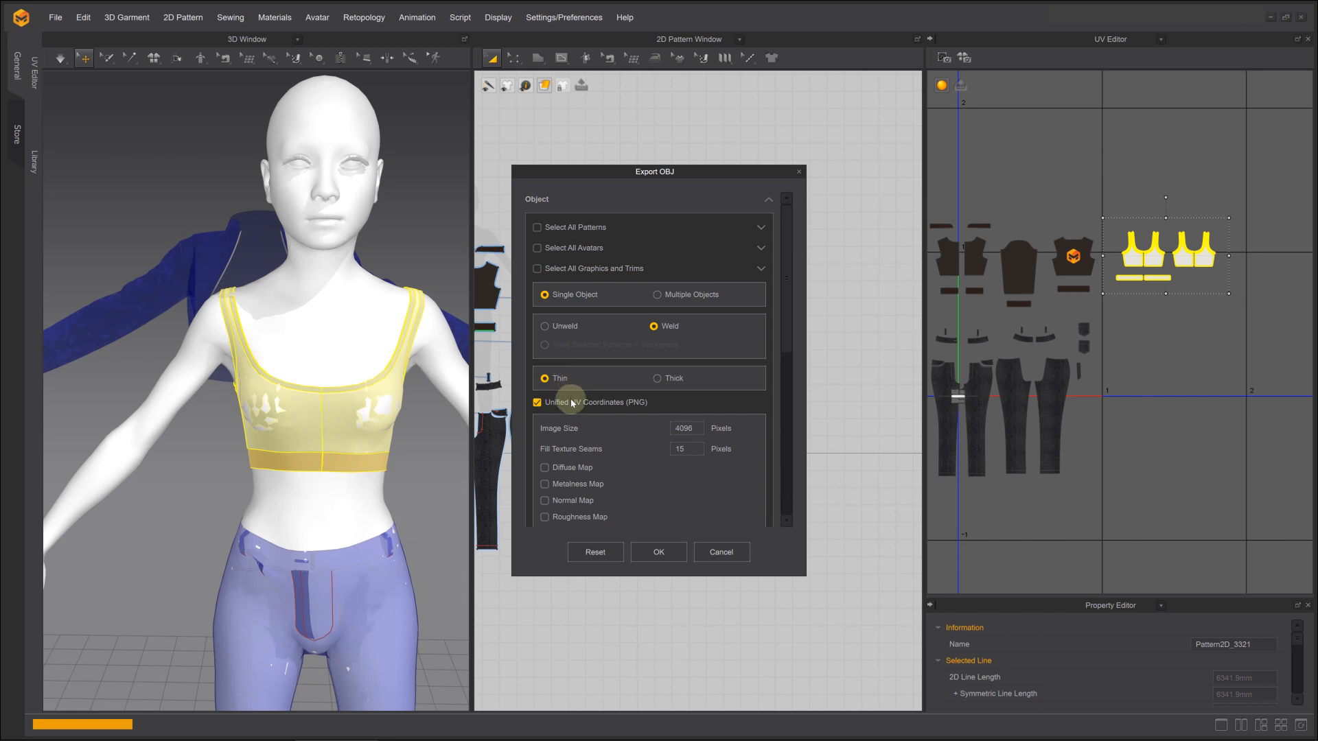
scroll(583, 391, "down", 5)
left_click(669, 550)
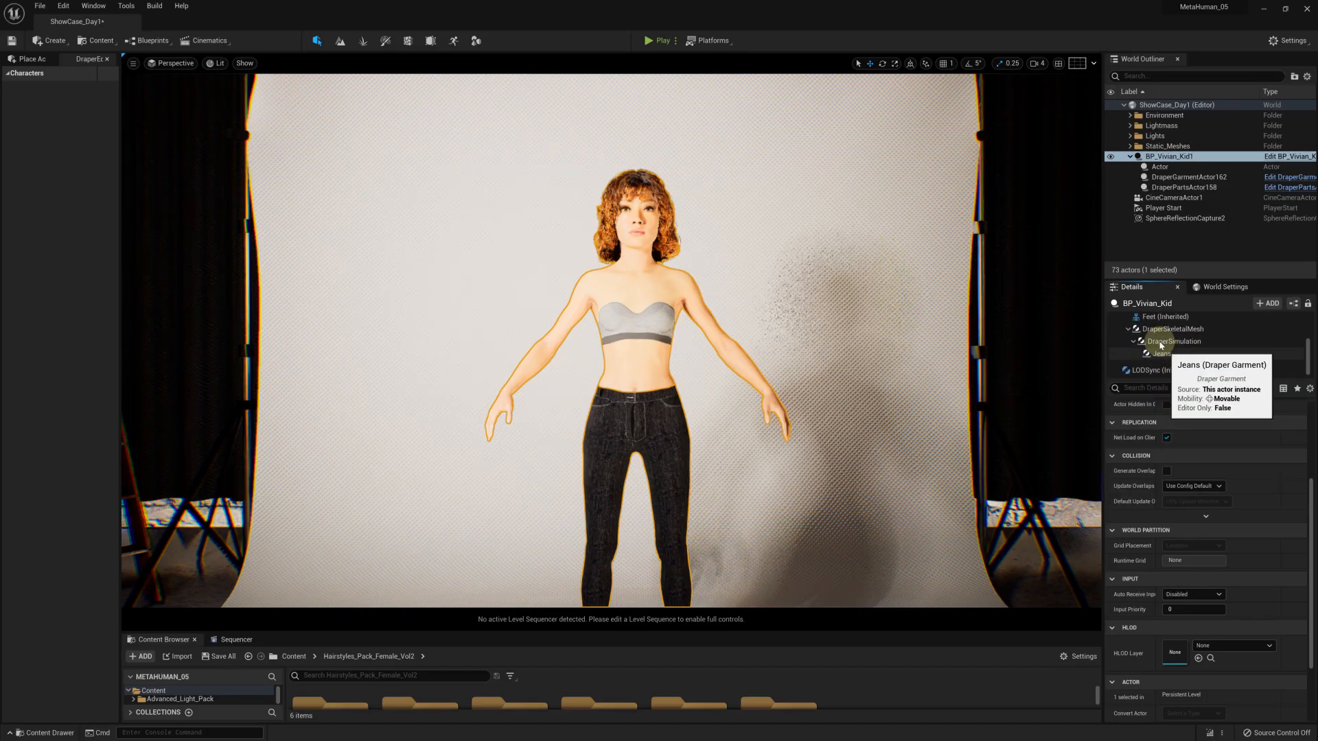
Switch to Unreal and add a Draper Garment component named Bra-top under DraperSimulation
left_click(1162, 343)
left_click(1267, 303)
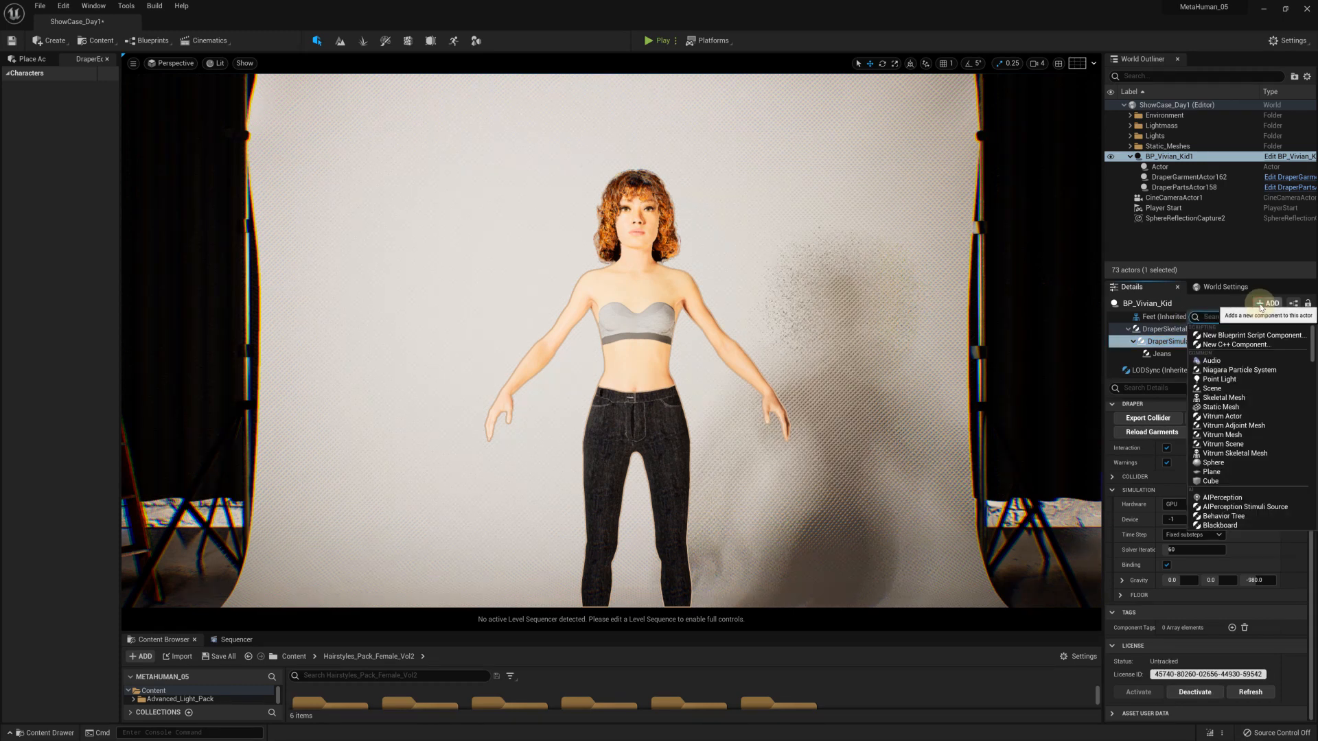
type("garm")
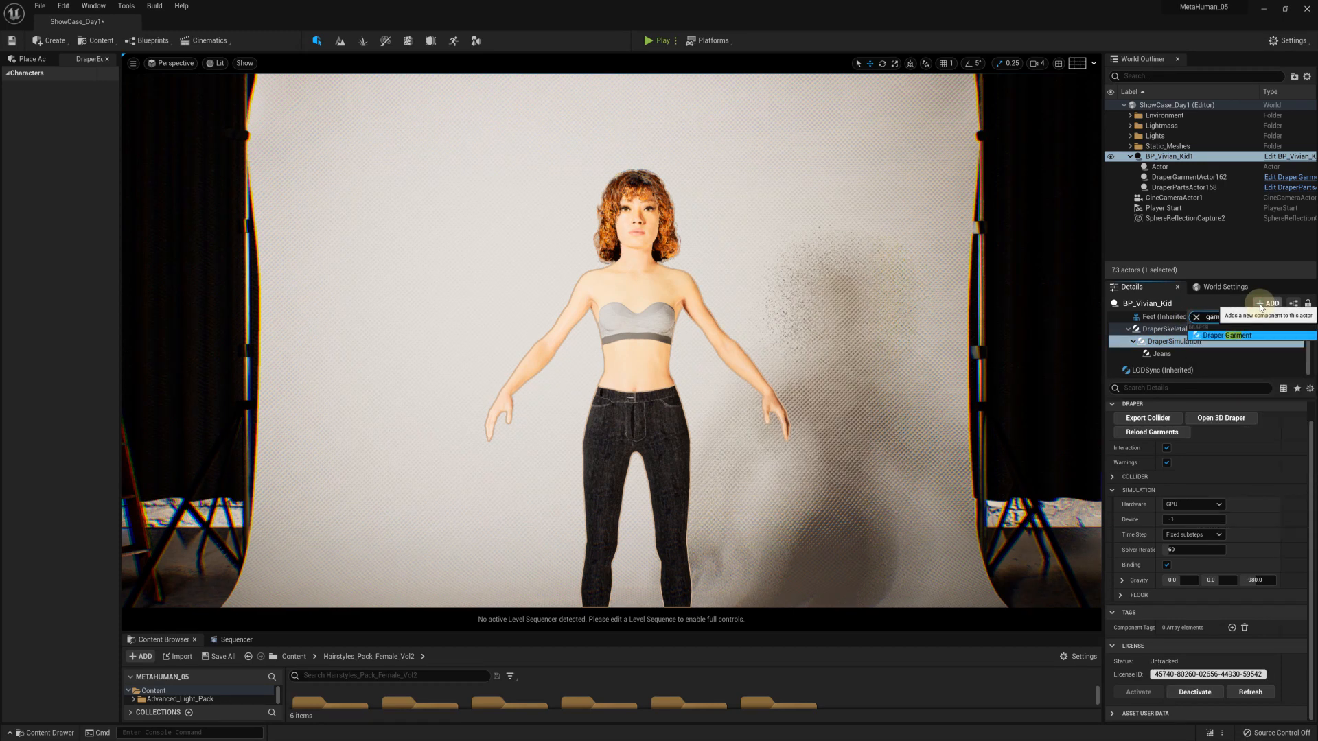
left_click(1246, 336)
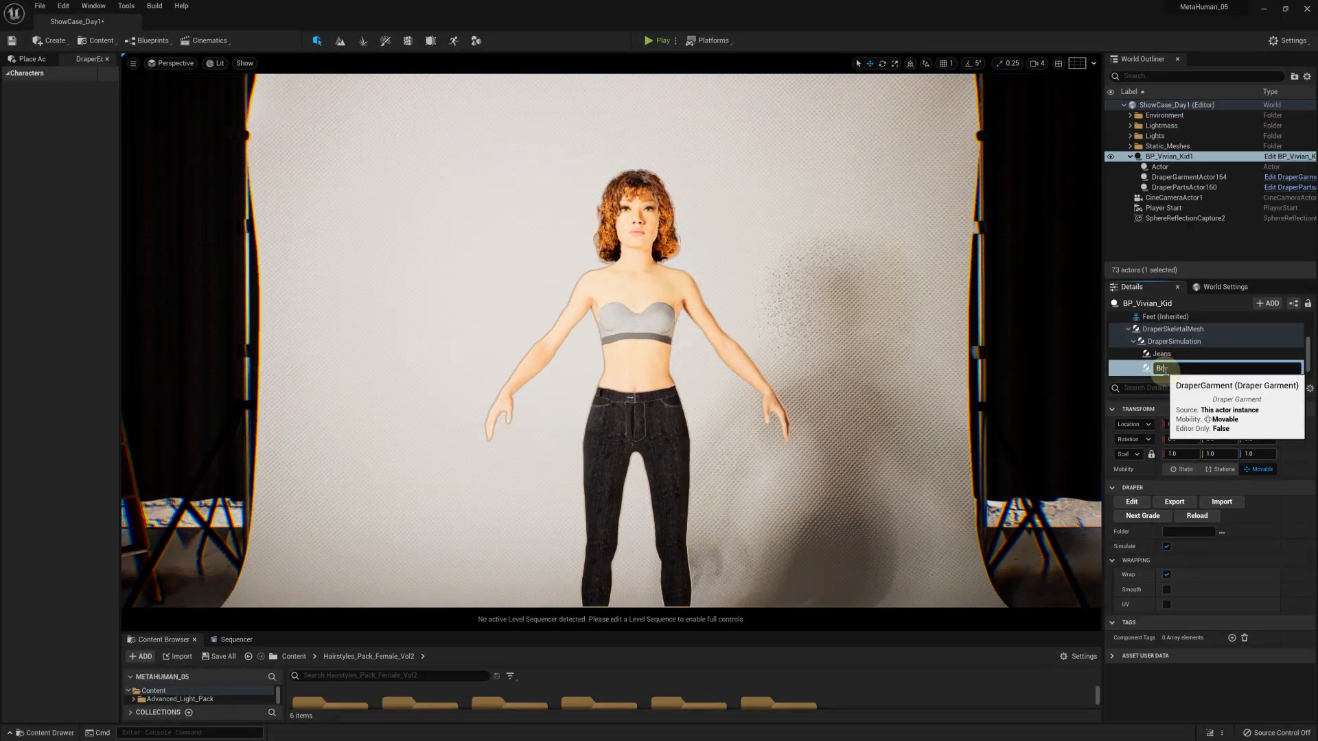
type("Bra-top")
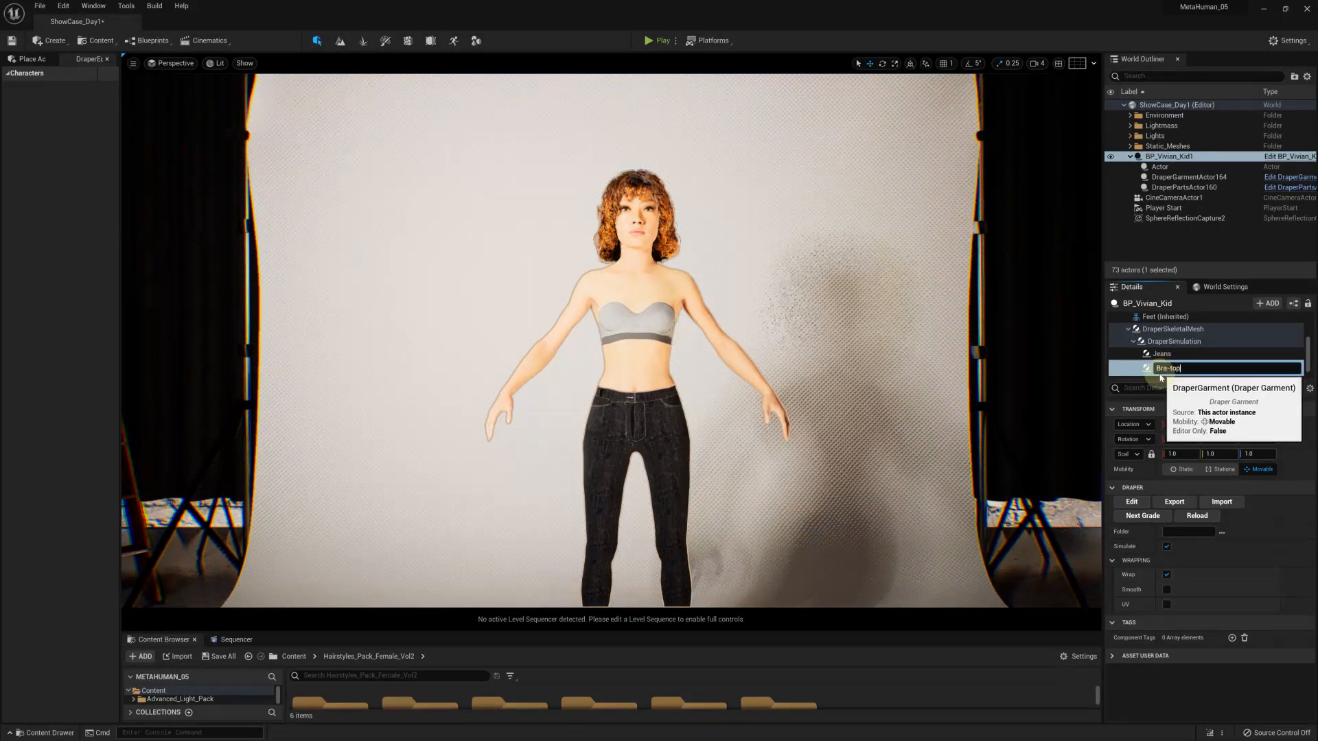
key("Return")
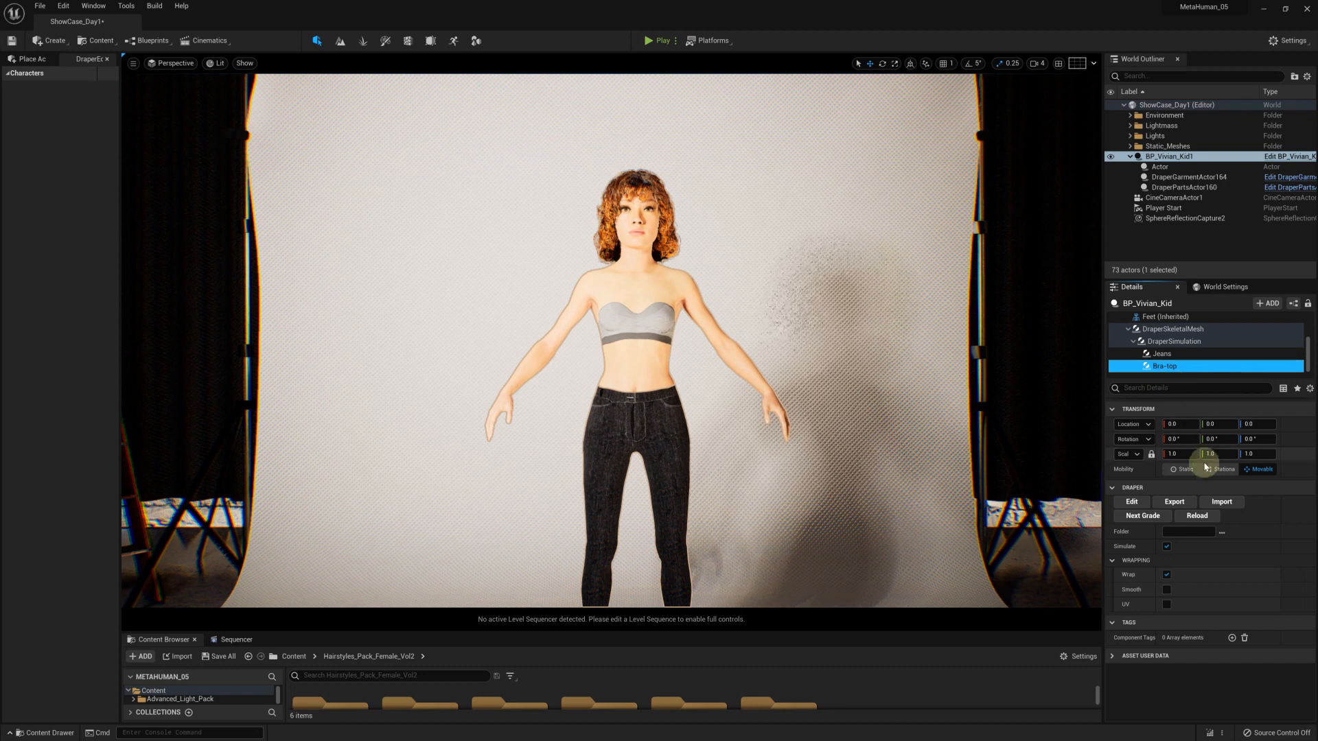
Import Bra-top.obj from BraTop-No-Texture into the Bra-top garment, skipping texture processing and outputting to a new subfolder named 1
left_click(1221, 503)
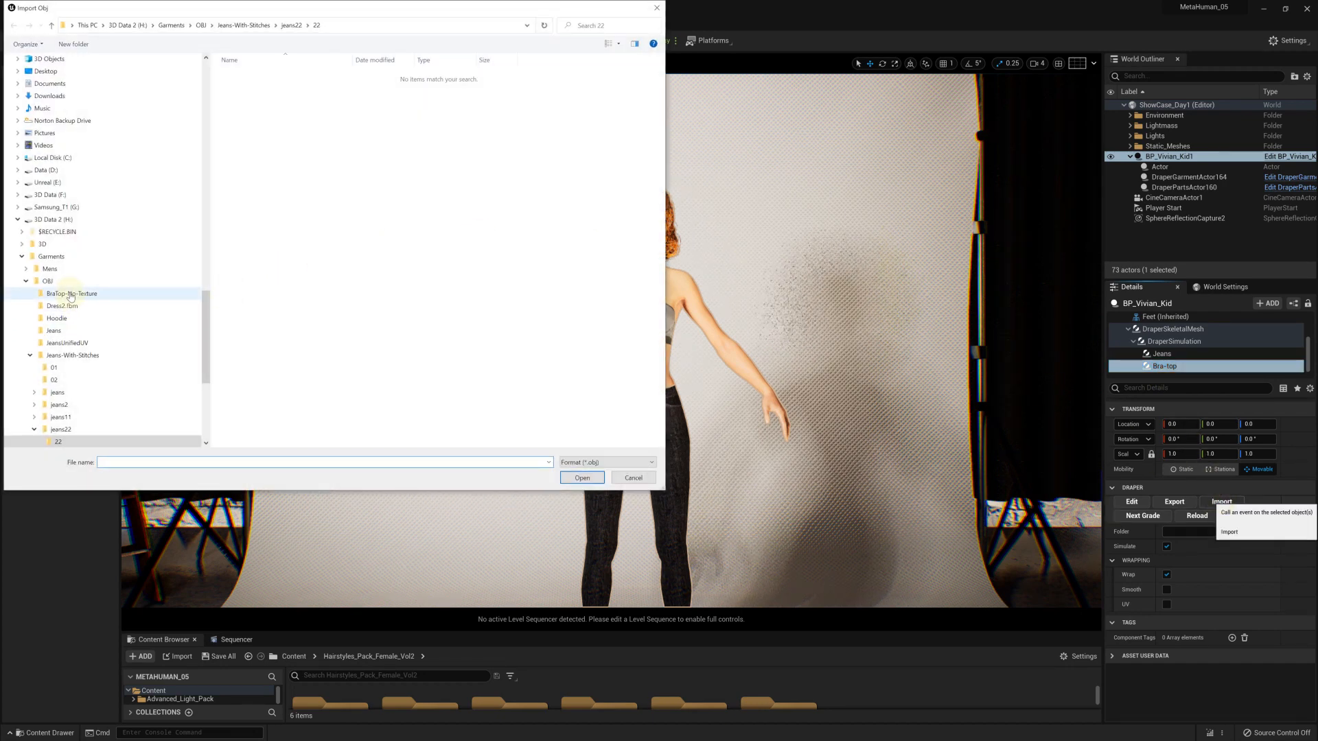
left_click(72, 294)
double_click(251, 76)
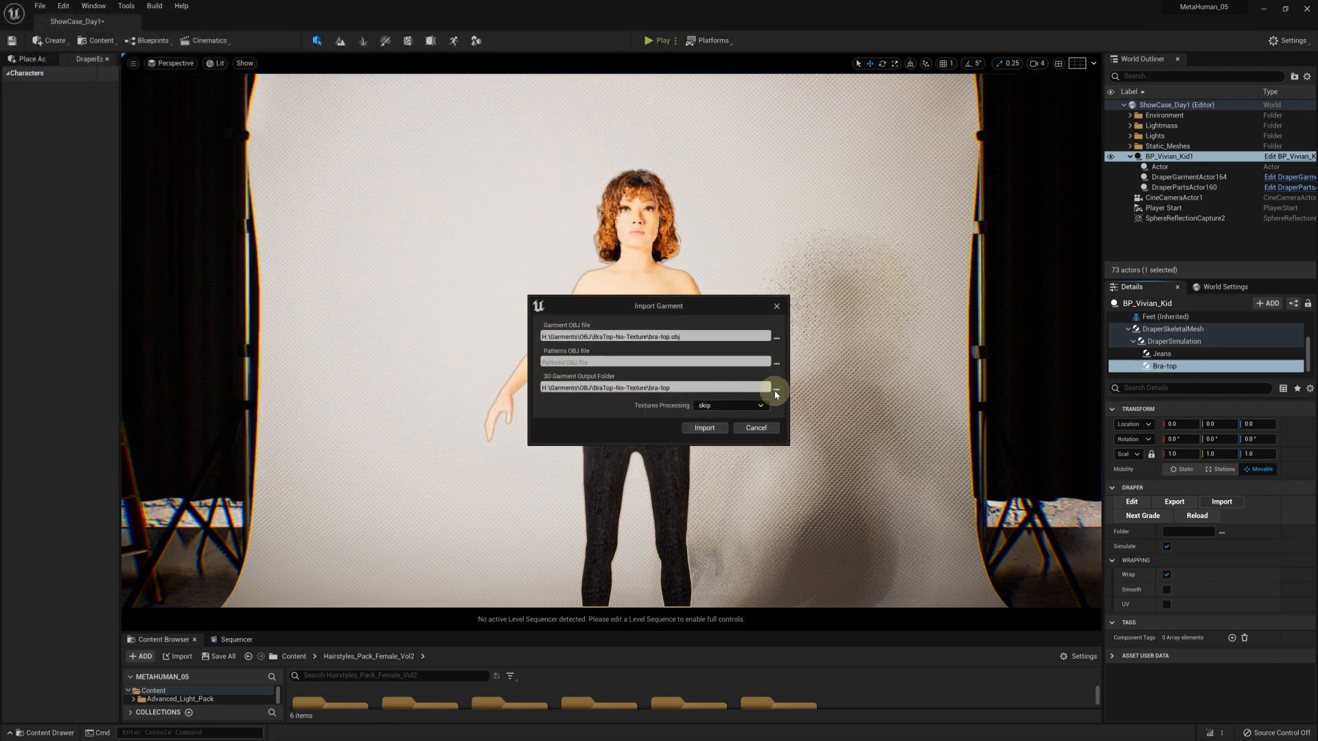
left_click(775, 389)
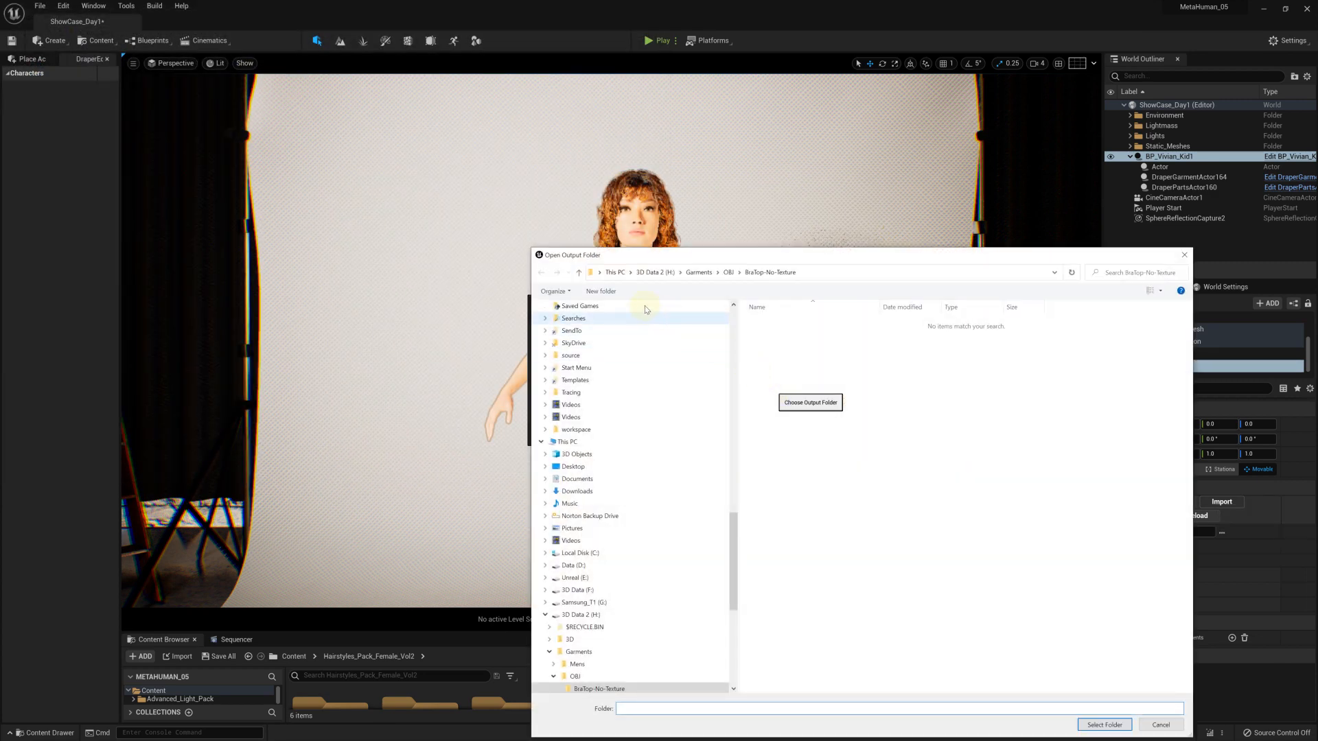
left_click(604, 291)
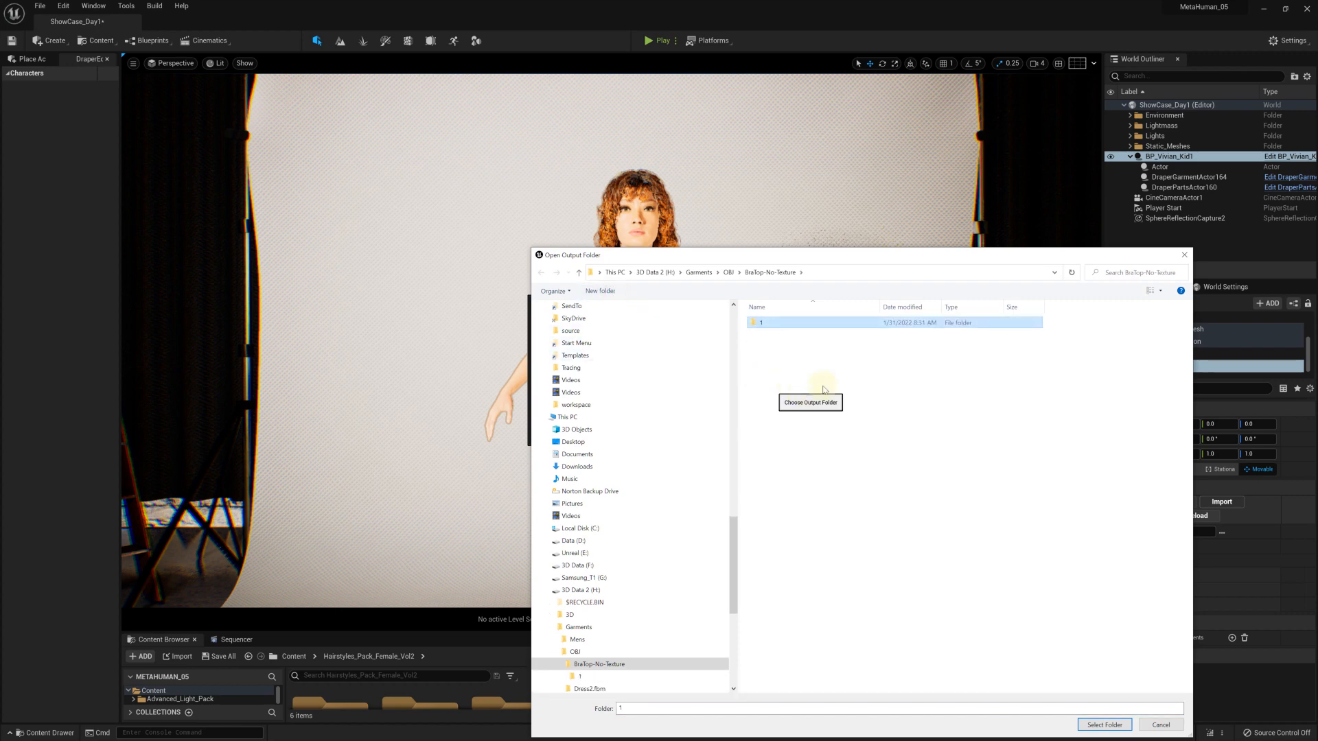
double_click(752, 324)
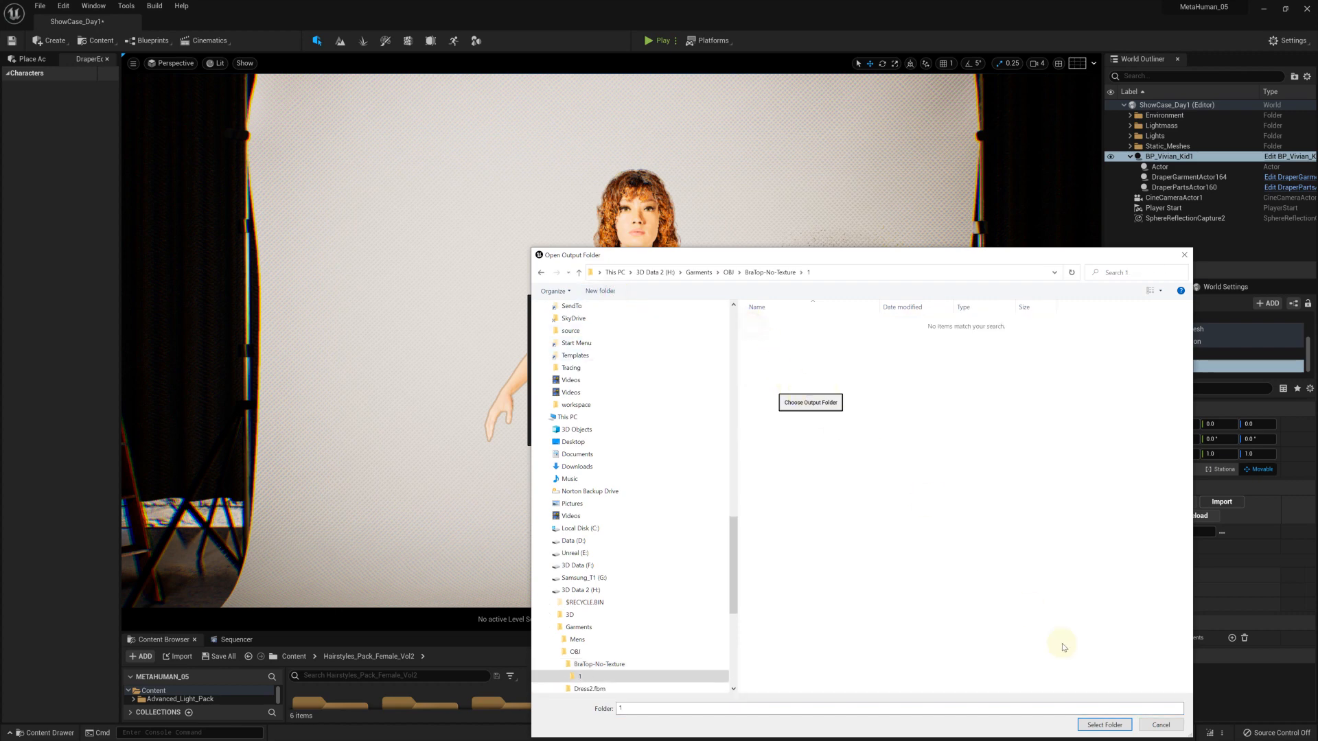
left_click(1104, 725)
left_click(705, 428)
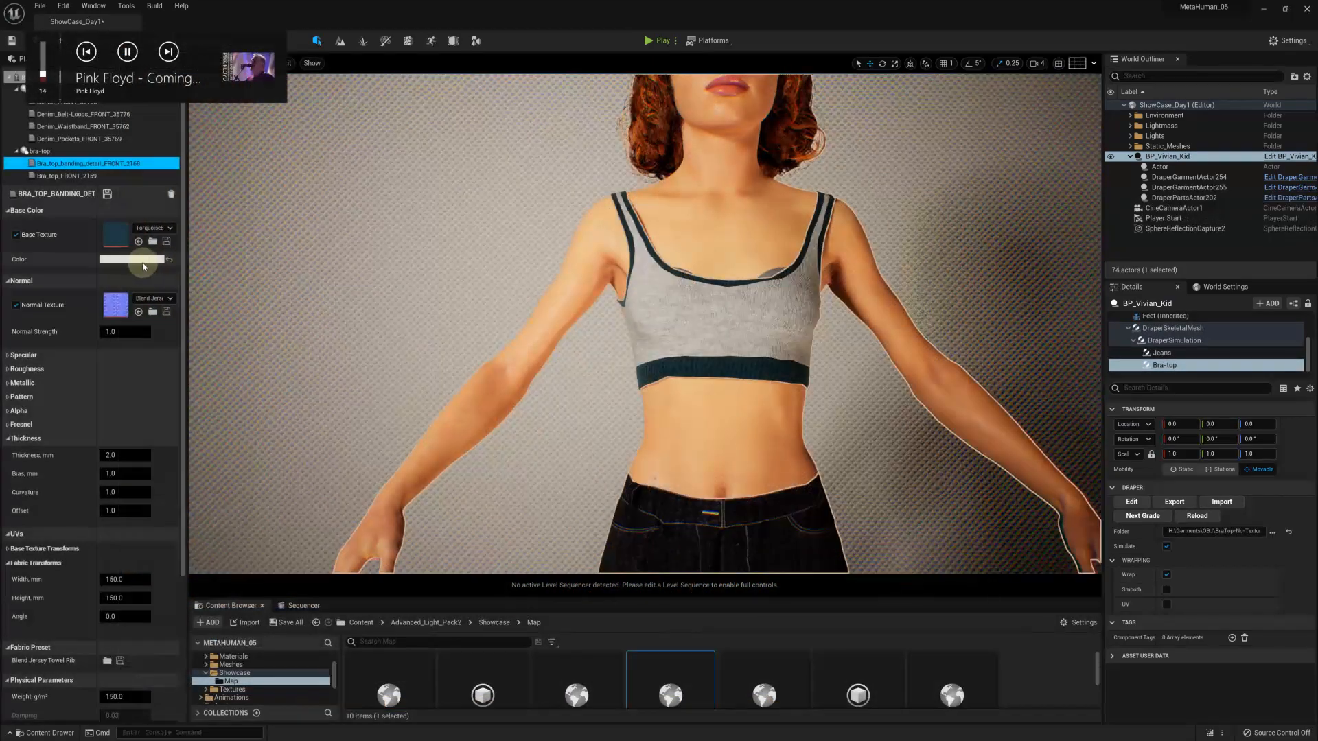
Disable the base texture of the bra-top banding detail fabric, set its color to dark grey with value 0.081597, and save the fabric
left_click(16, 235)
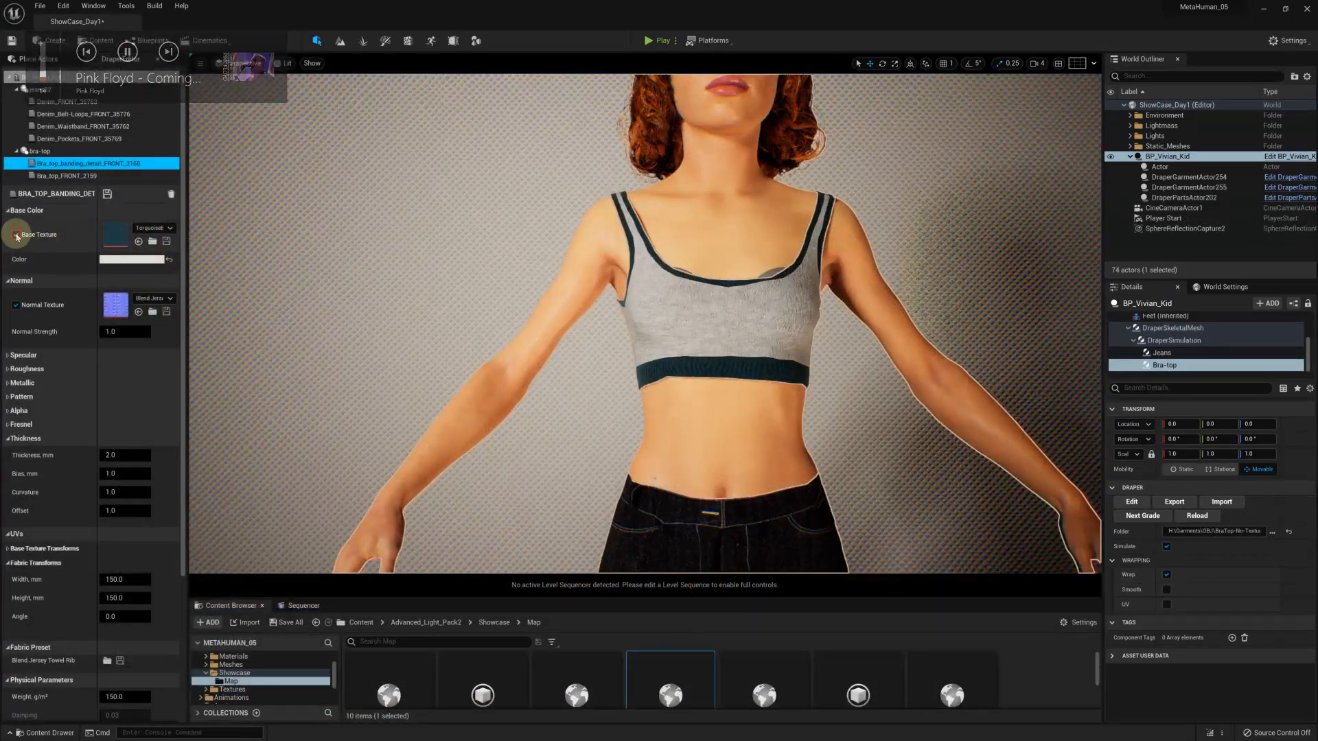
left_click(118, 261)
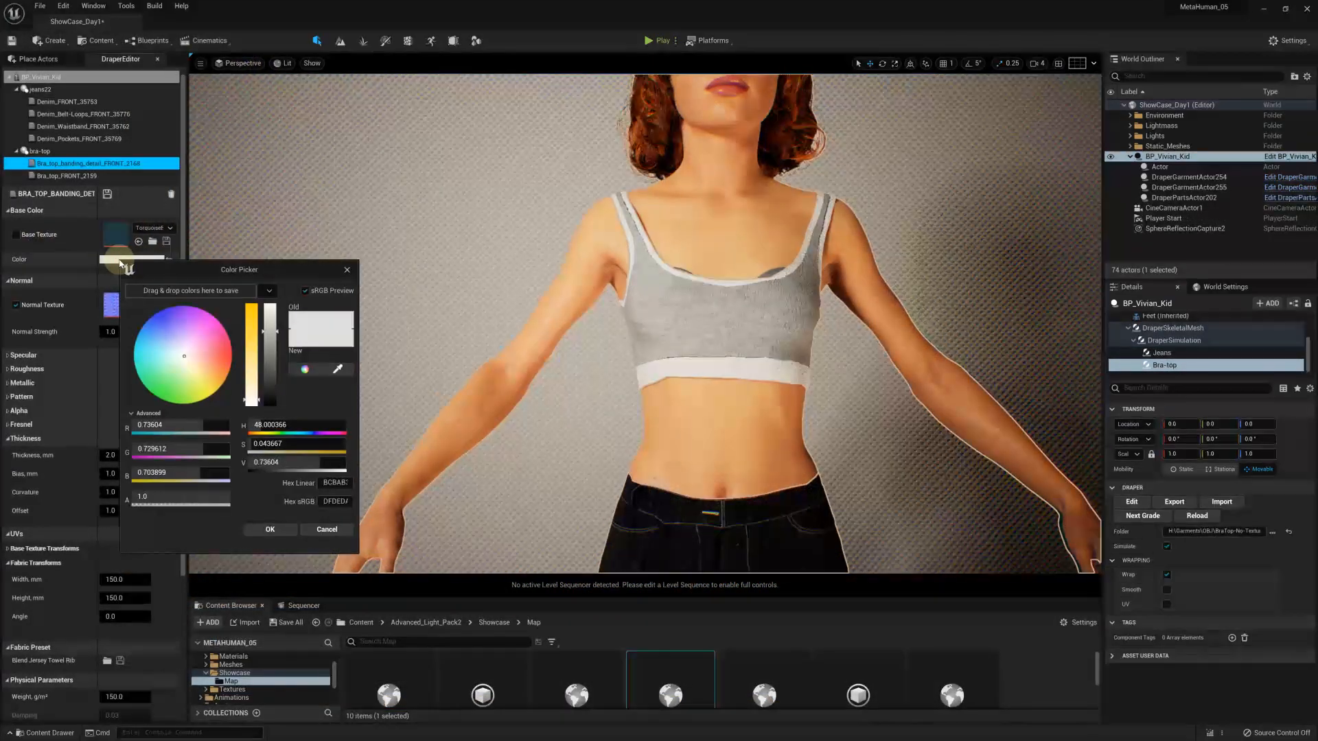
left_click_drag(272, 335, 283, 396)
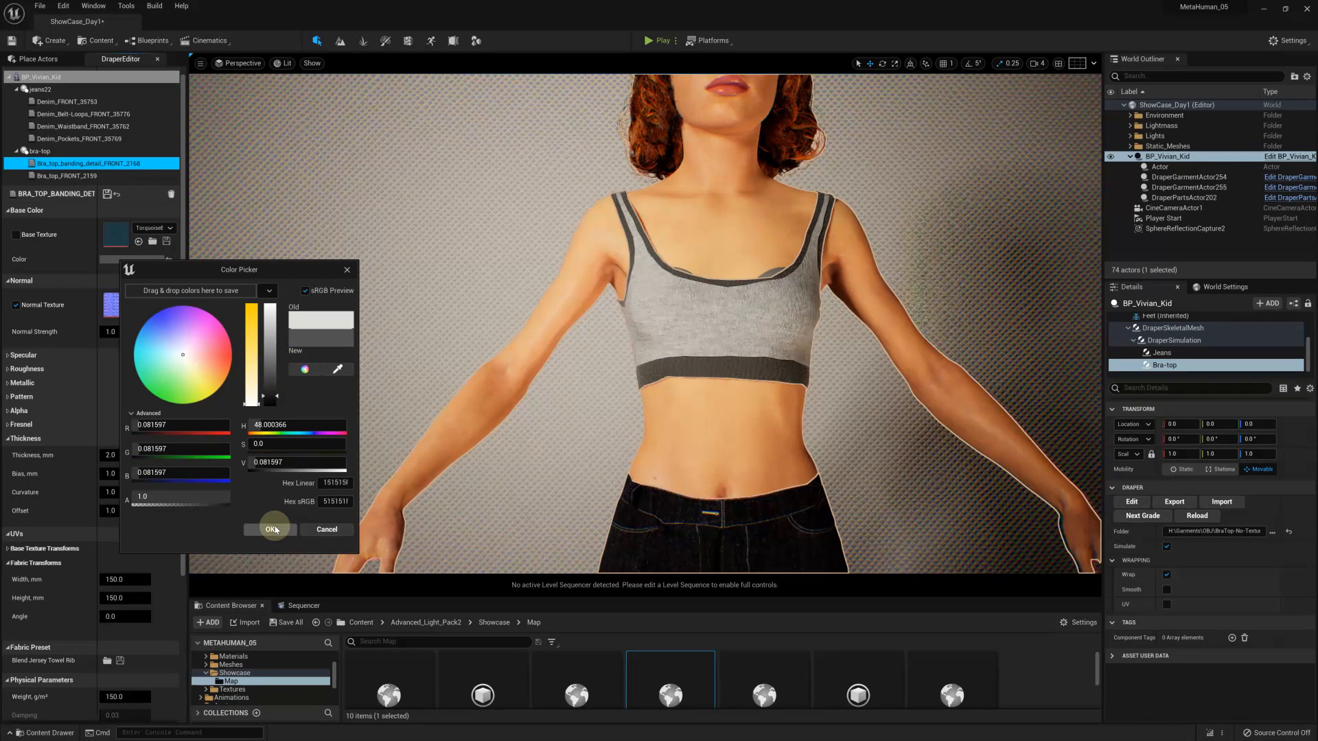
left_click(272, 530)
left_click(108, 194)
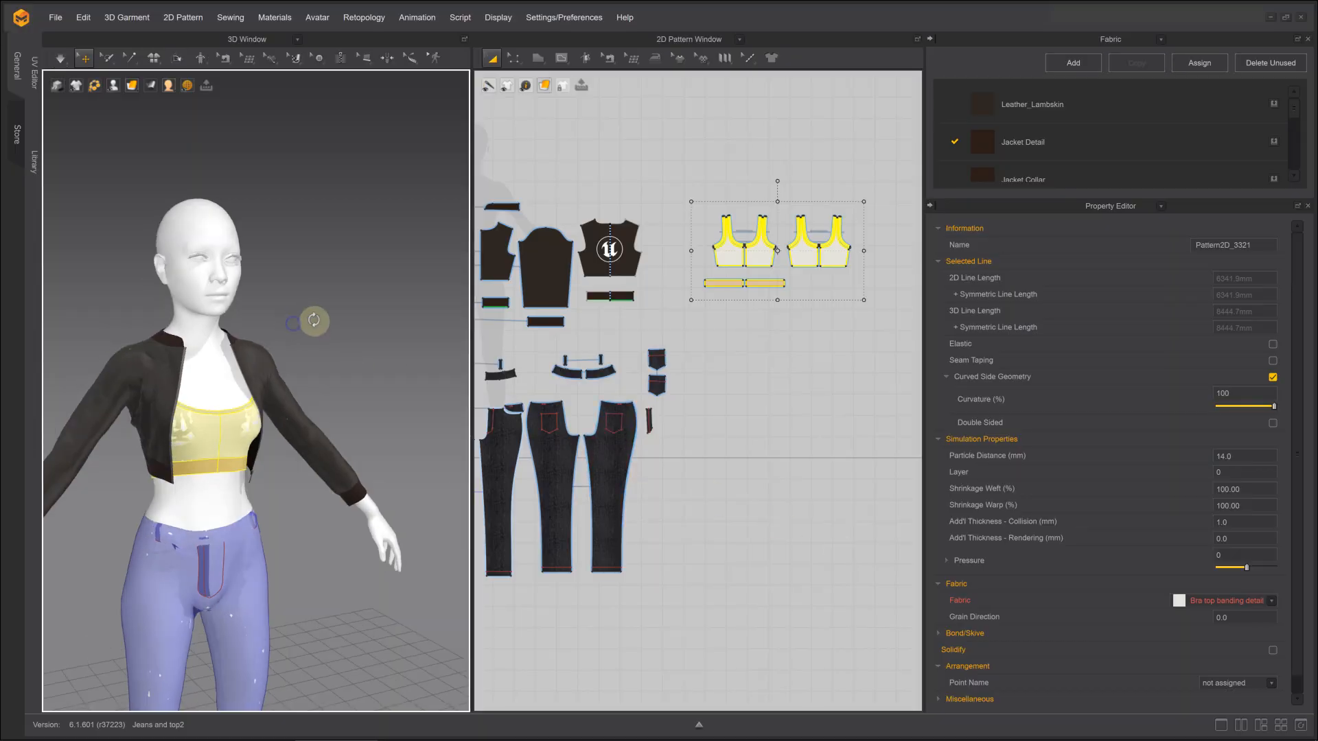
Switch to Marvelous Designer, show the UV Editor in place of the Fabric list, and enlarge it to display all pattern UVs
mouse_move(313, 321)
right_mouse_down()
mouse_move(463, 319)
mouse_move(425, 334)
mouse_move(315, 333)
right_mouse_up()
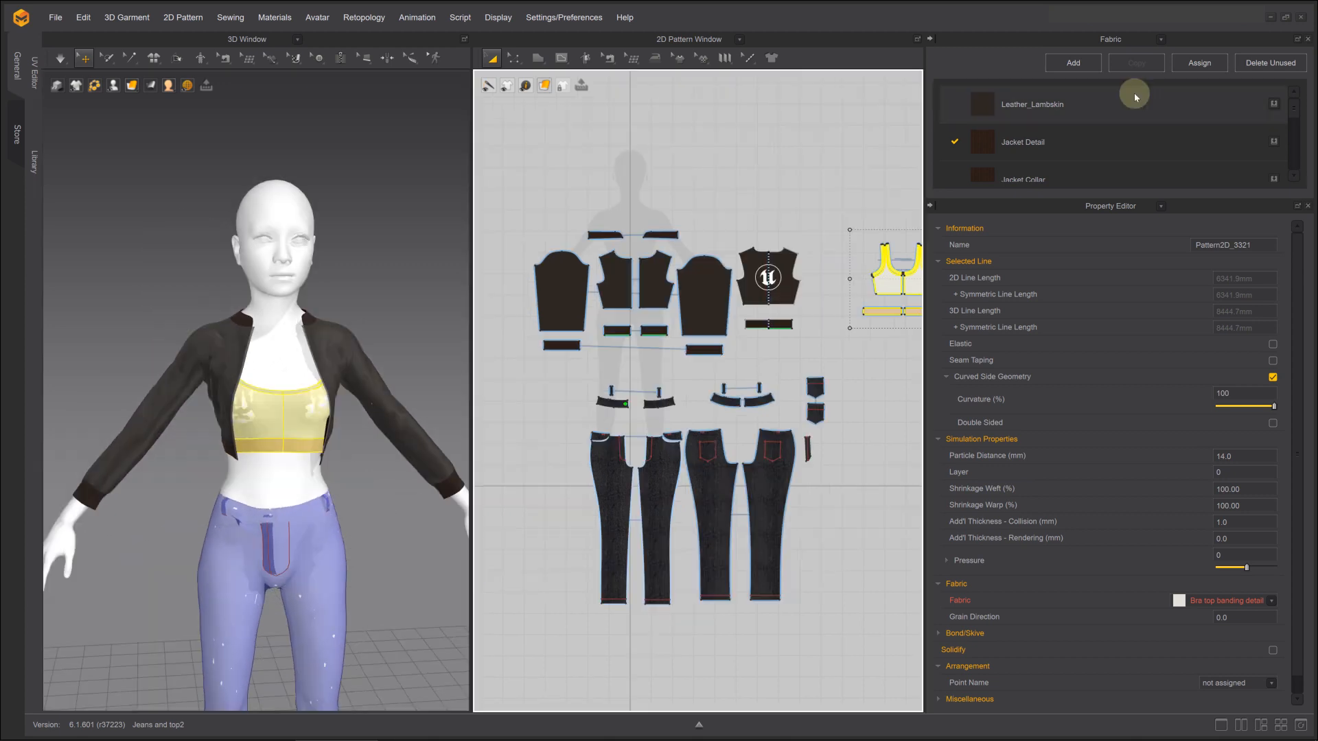
left_click(1132, 40)
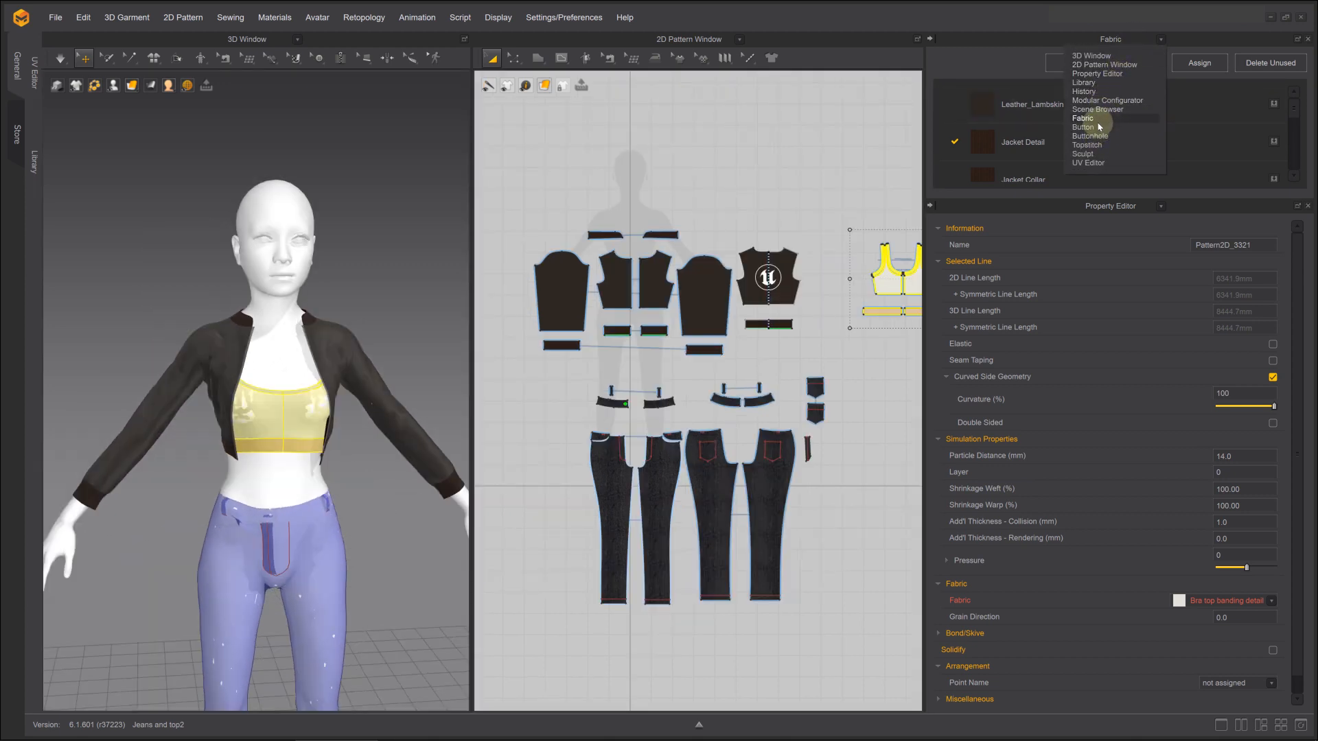
left_click(1093, 164)
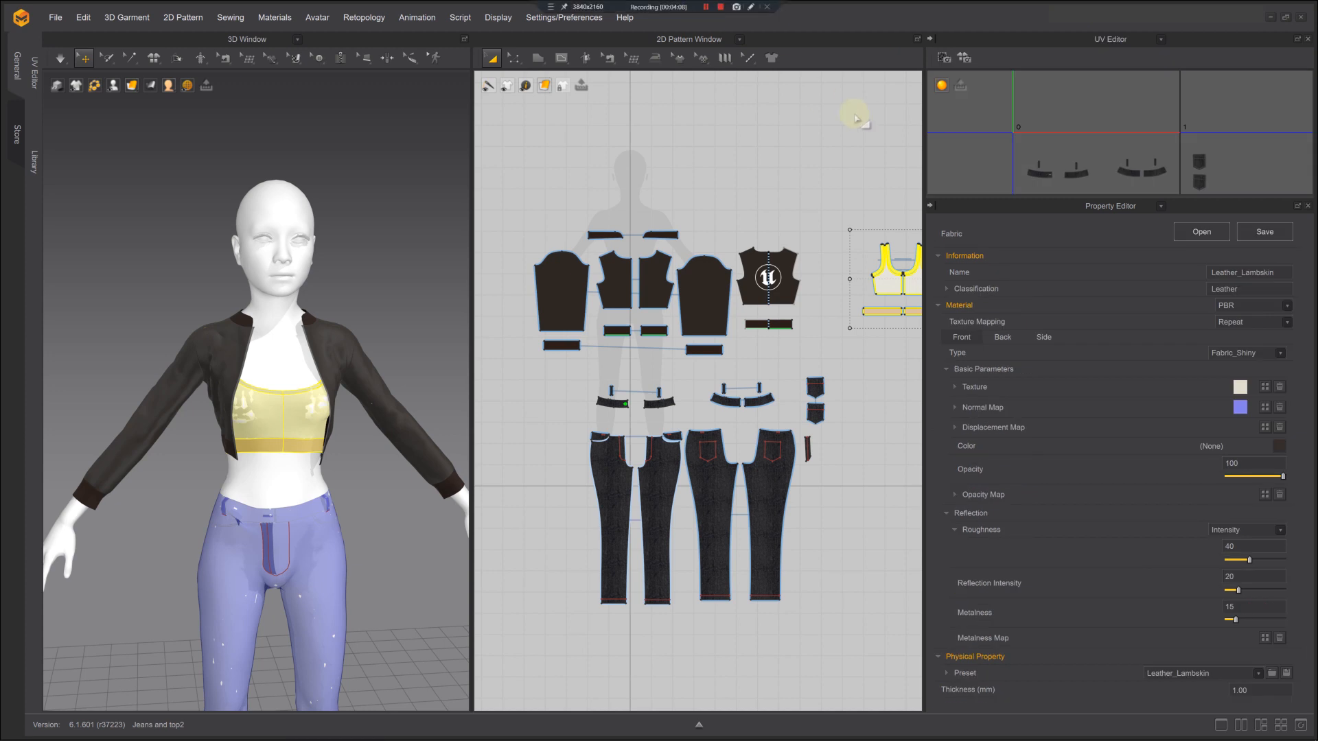
left_click_drag(981, 209, 1044, 621)
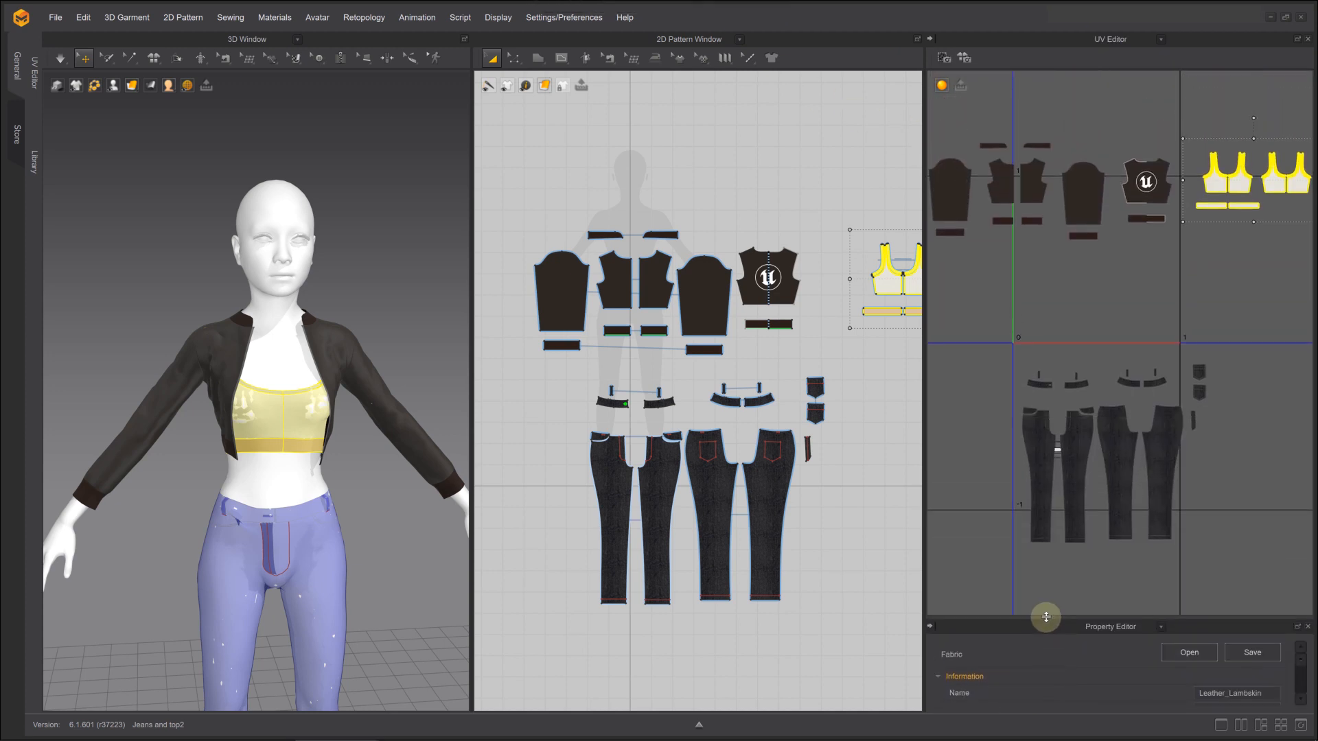
left_click(995, 379)
middle_click_drag(995, 380, 1001, 451)
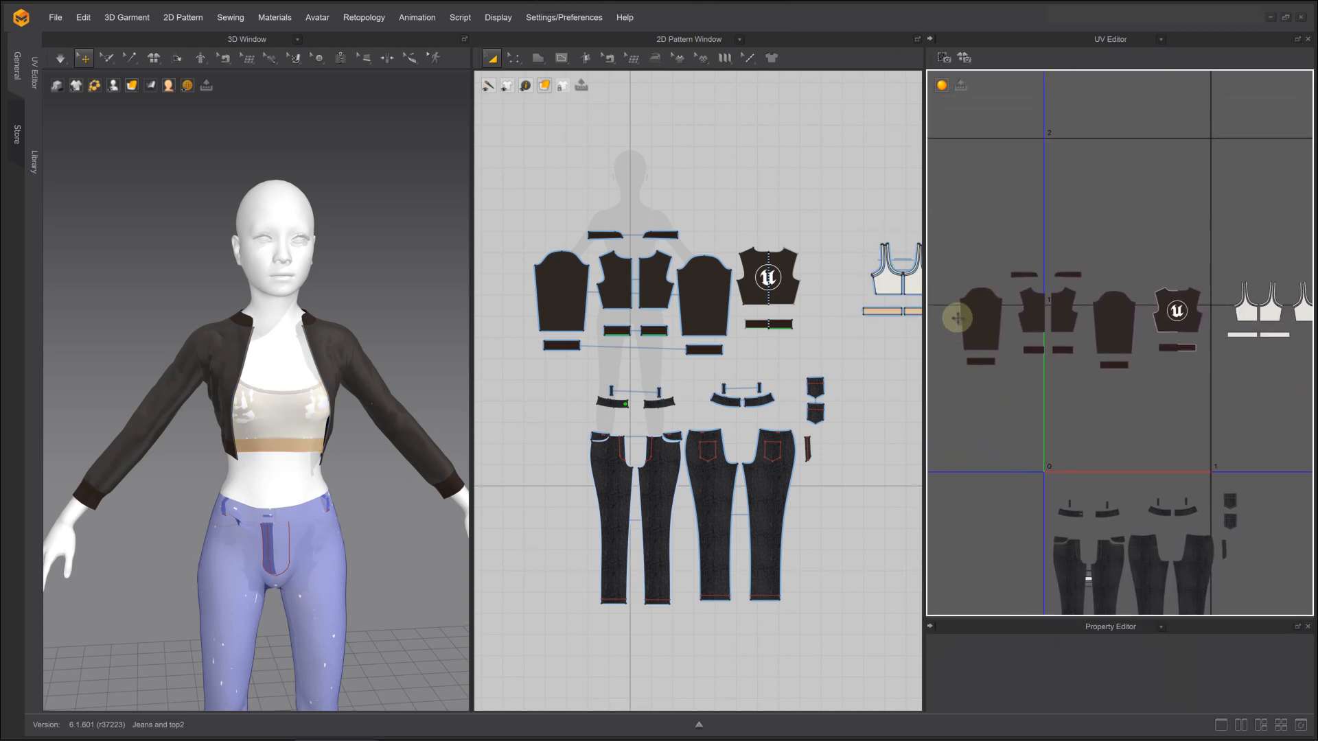
Arrange all jacket pattern UVs, including both sleeves and the logo back panel, inside the 0–1 UV tile
left_click_drag(952, 254, 1085, 383)
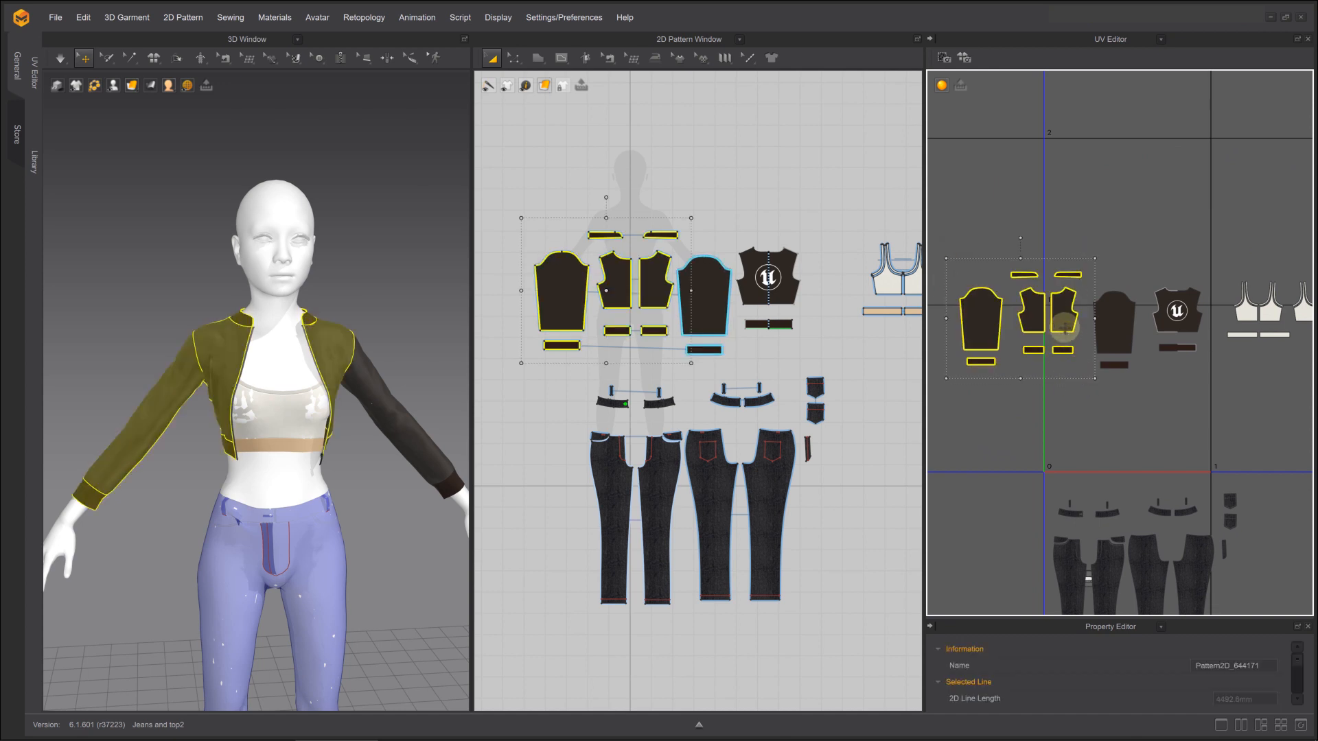
left_click_drag(1062, 327, 1154, 425)
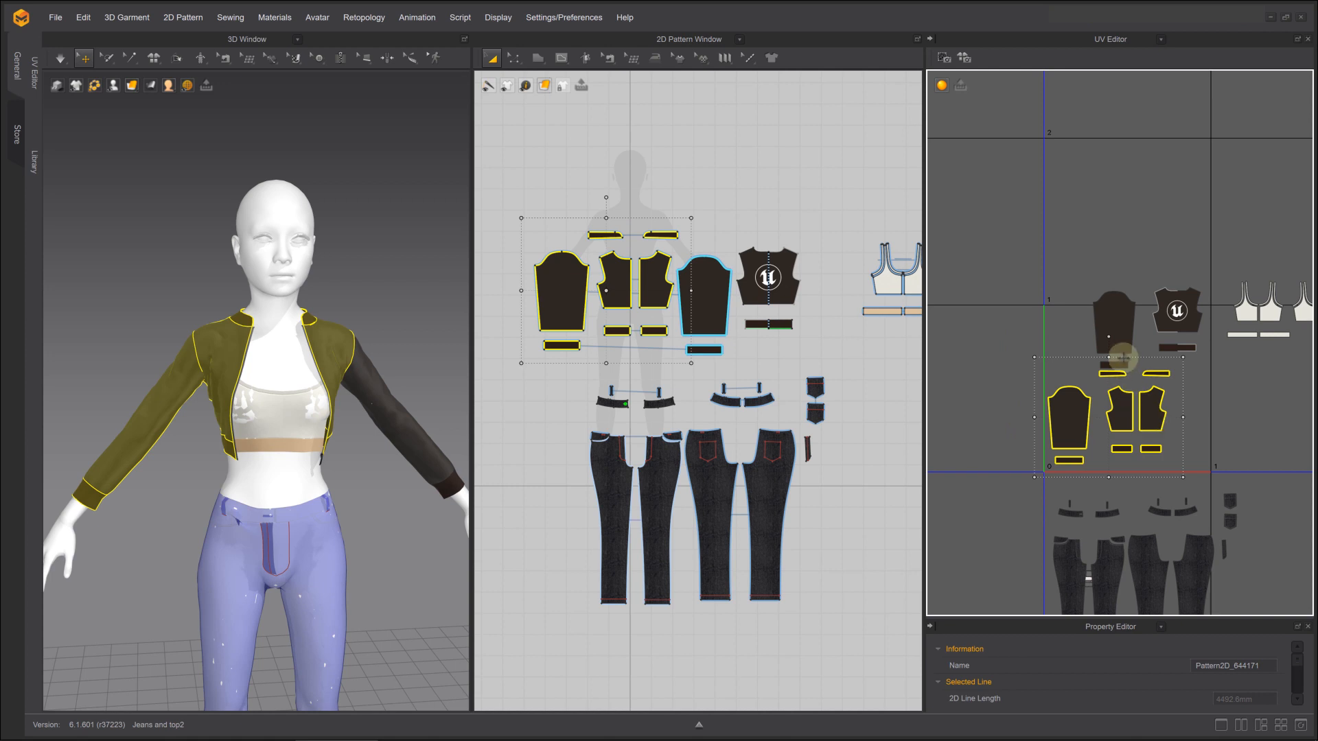
left_click(1088, 294)
left_click_drag(1078, 277, 1145, 367)
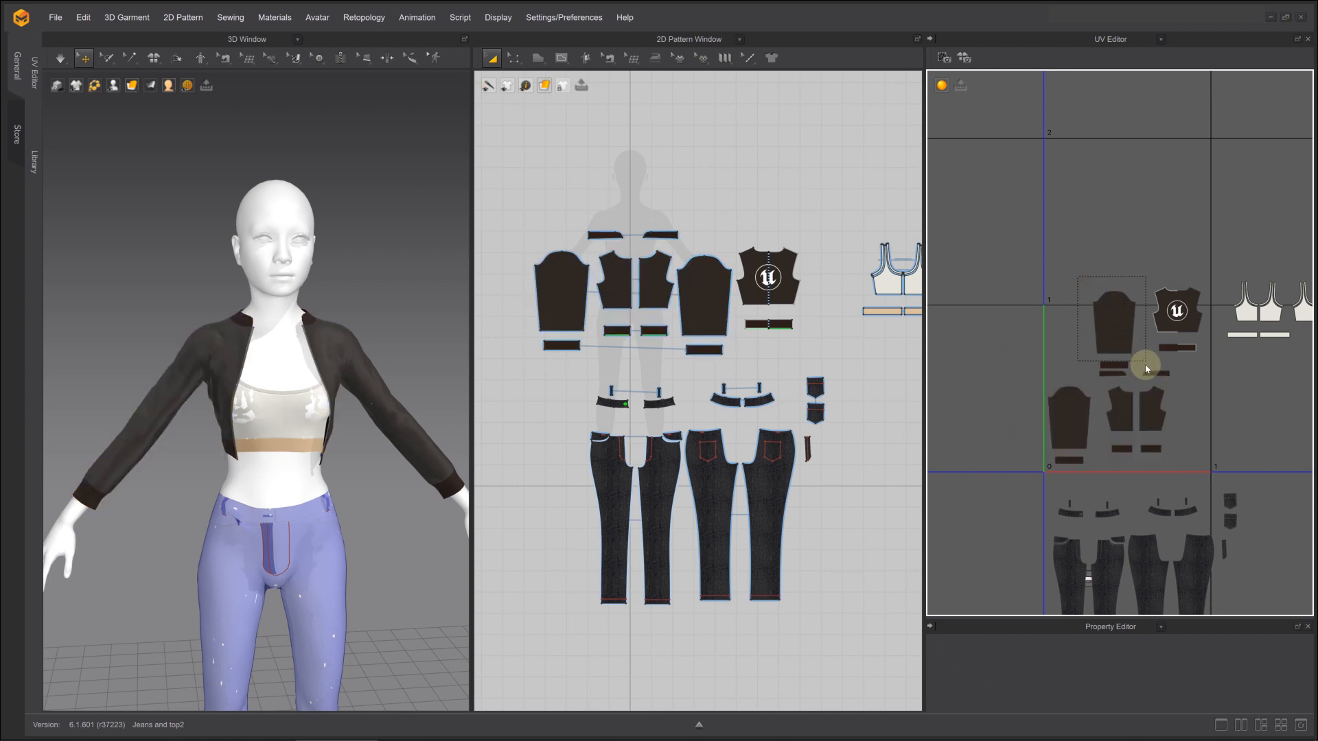
left_click_drag(1145, 367, 1146, 369)
left_click_drag(1193, 301, 1159, 337)
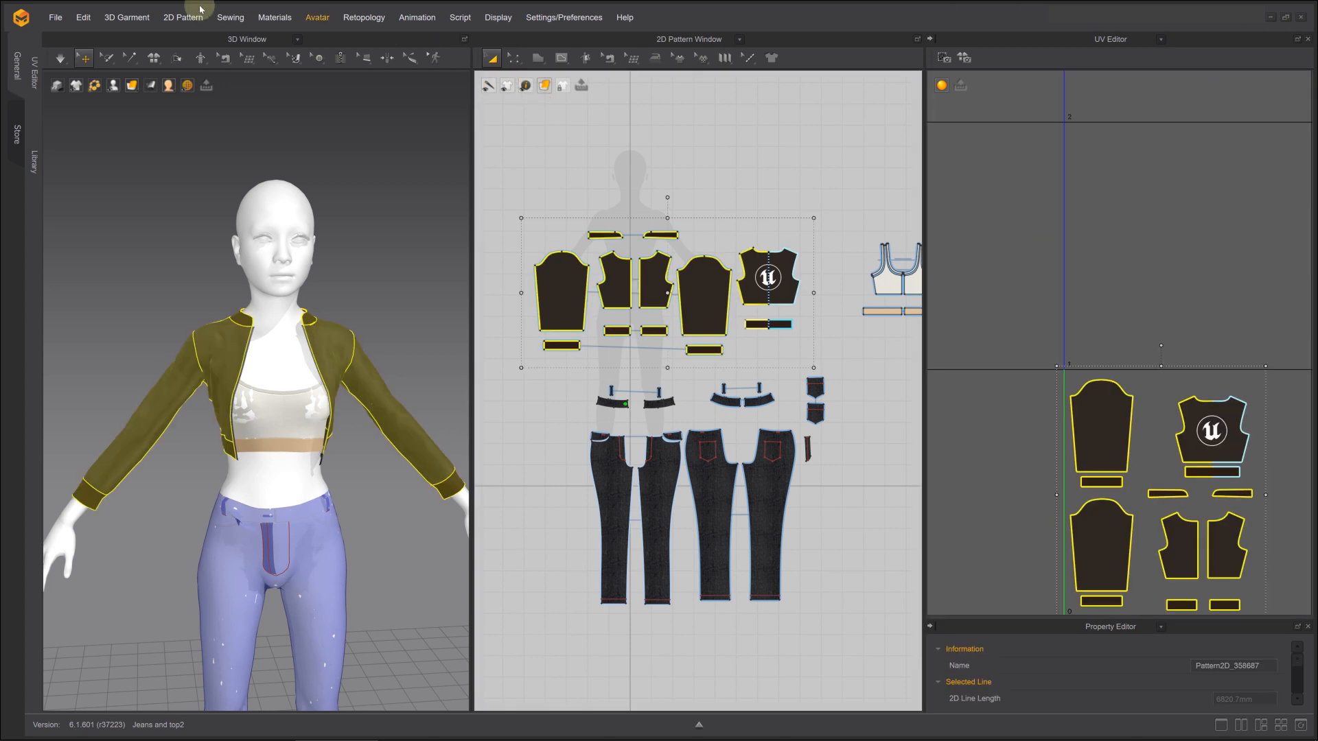
Start an OBJ export of the selected jacket patterns as jacket1 in the Jacket-With-Textures folder
left_click(55, 17)
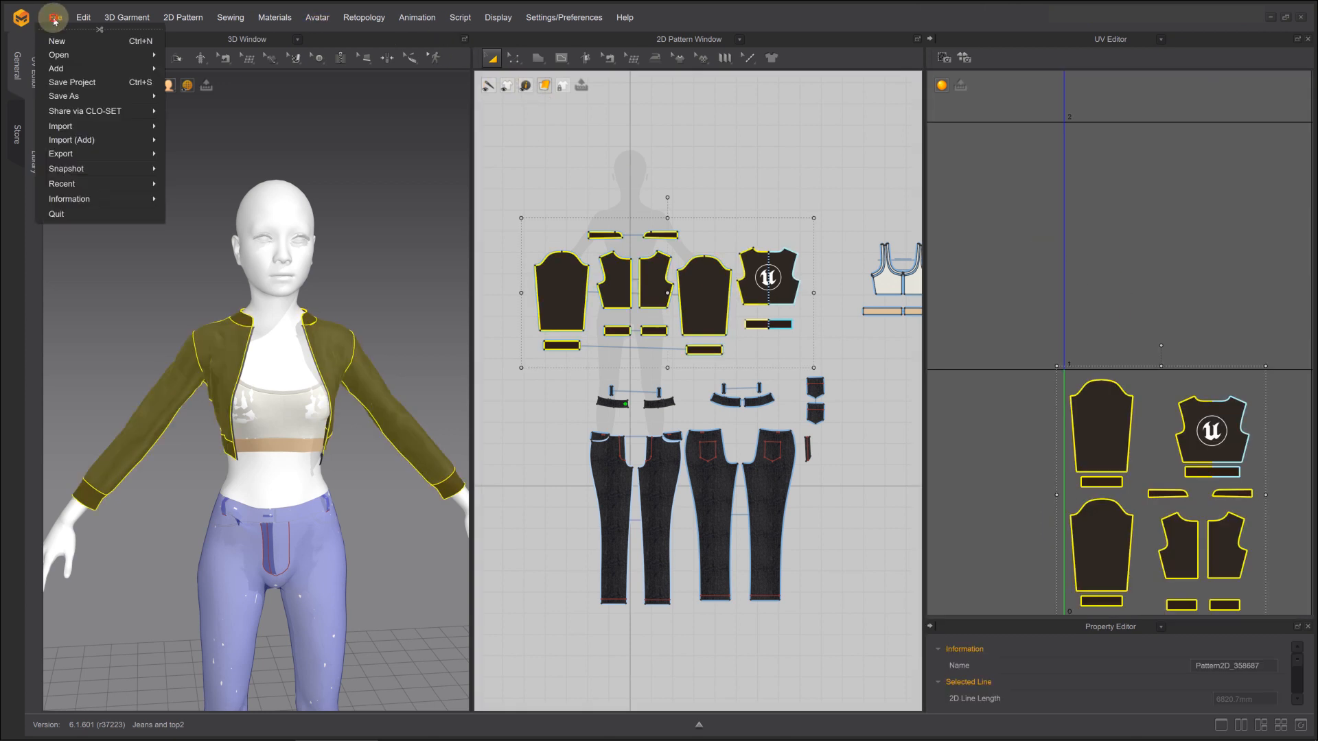
mouse_move(68, 153)
left_click(183, 168)
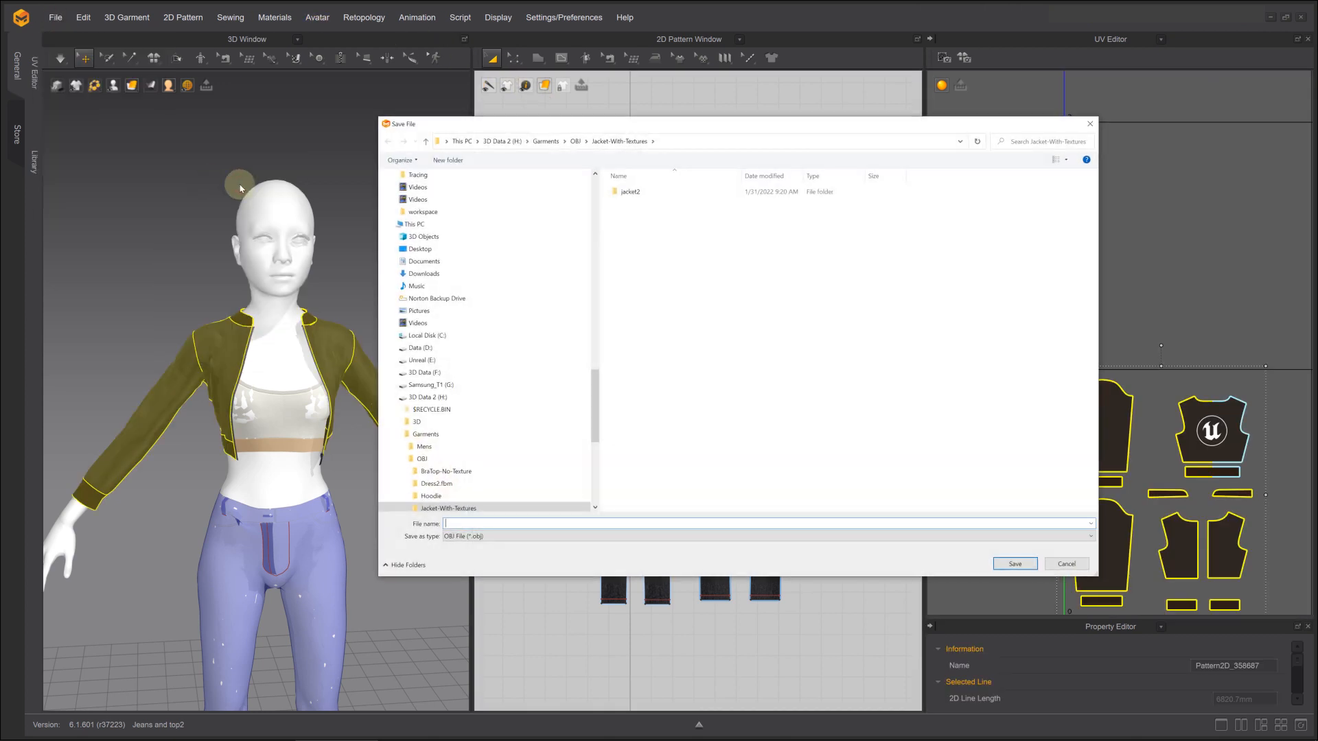
left_click(493, 524)
type("jacket1")
key("Return")
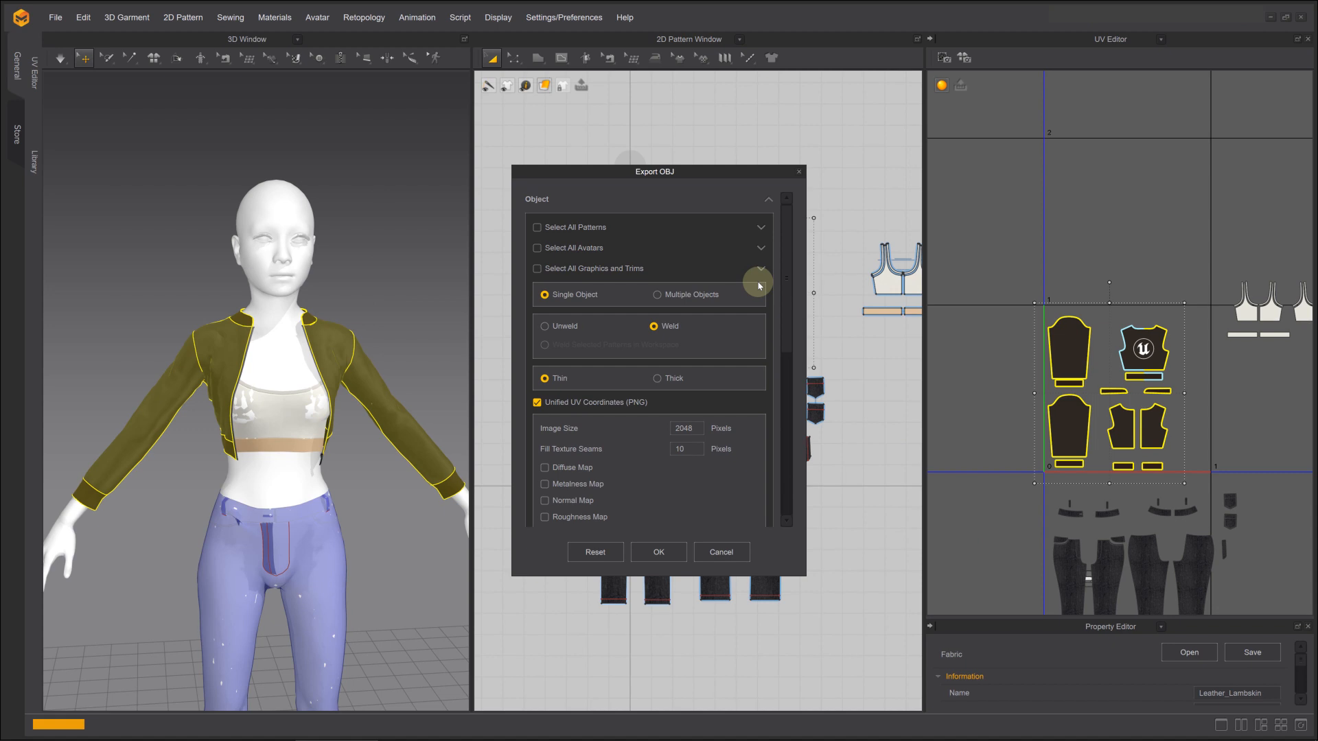
Export the jacket with graphics but no zipper, baking diffuse, metalness, normal and roughness maps and saving texture files as a ZIP
scroll(755, 283, "down", 3)
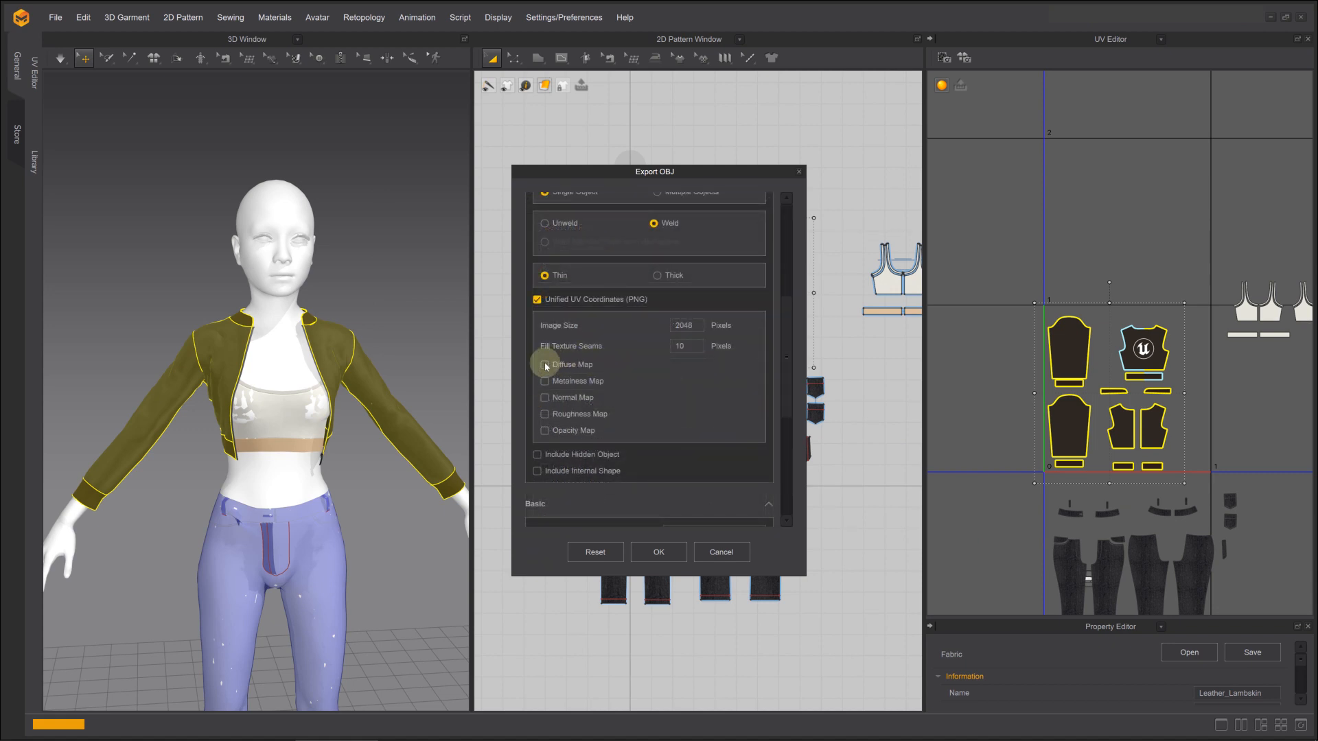
left_click(545, 364)
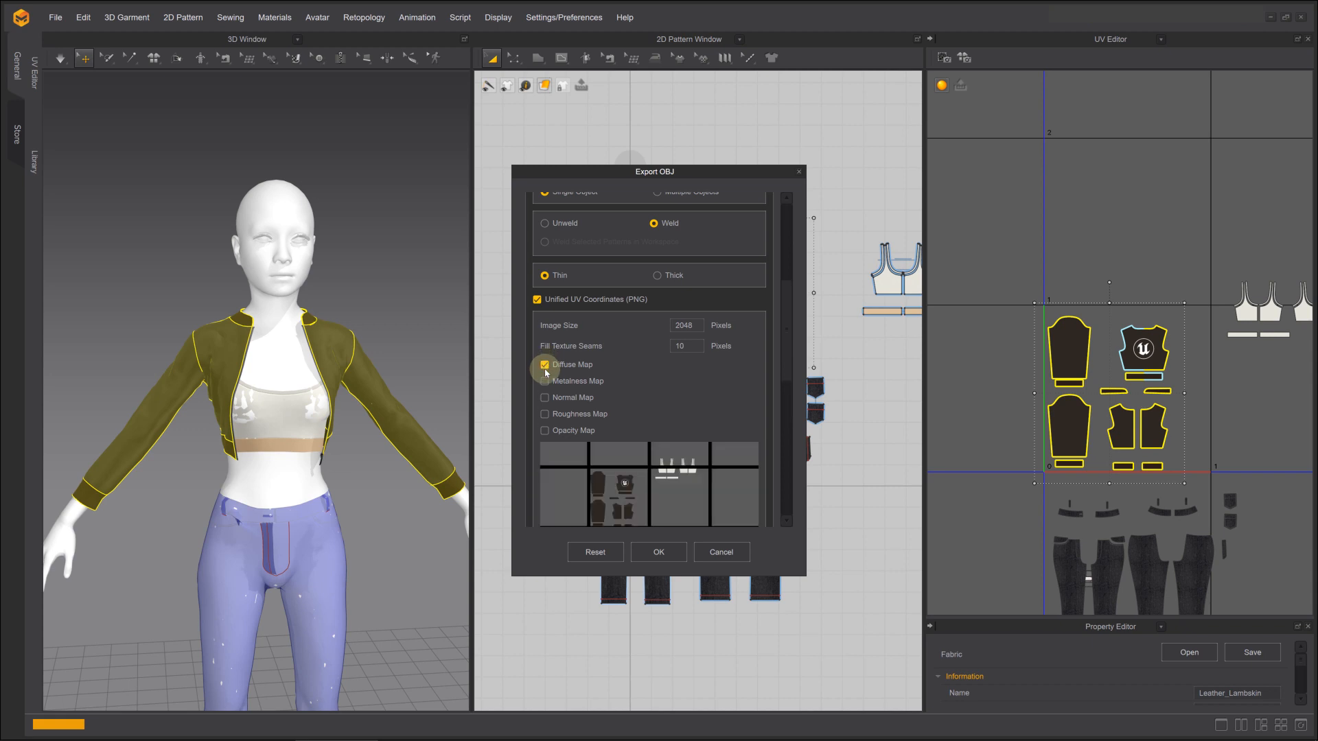
left_click(545, 398)
scroll(653, 385, "down", 10)
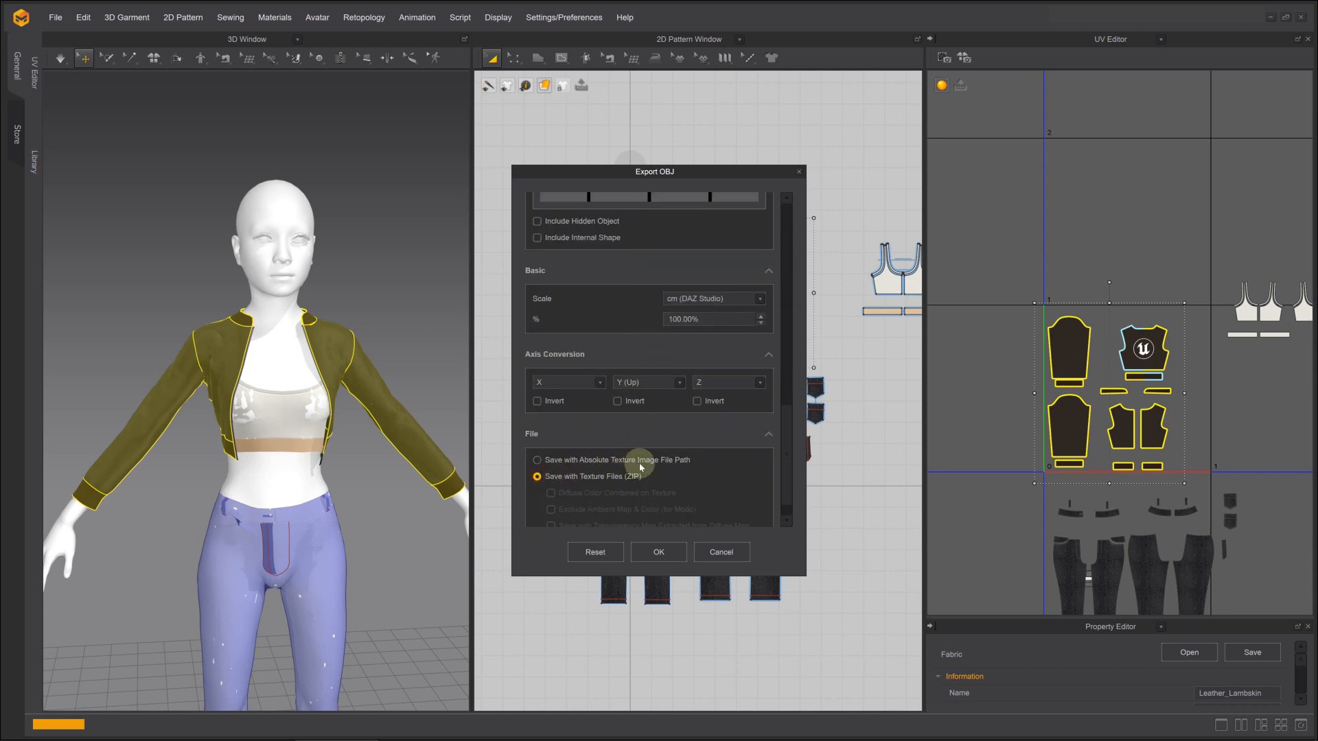
scroll(640, 462, "up", 10)
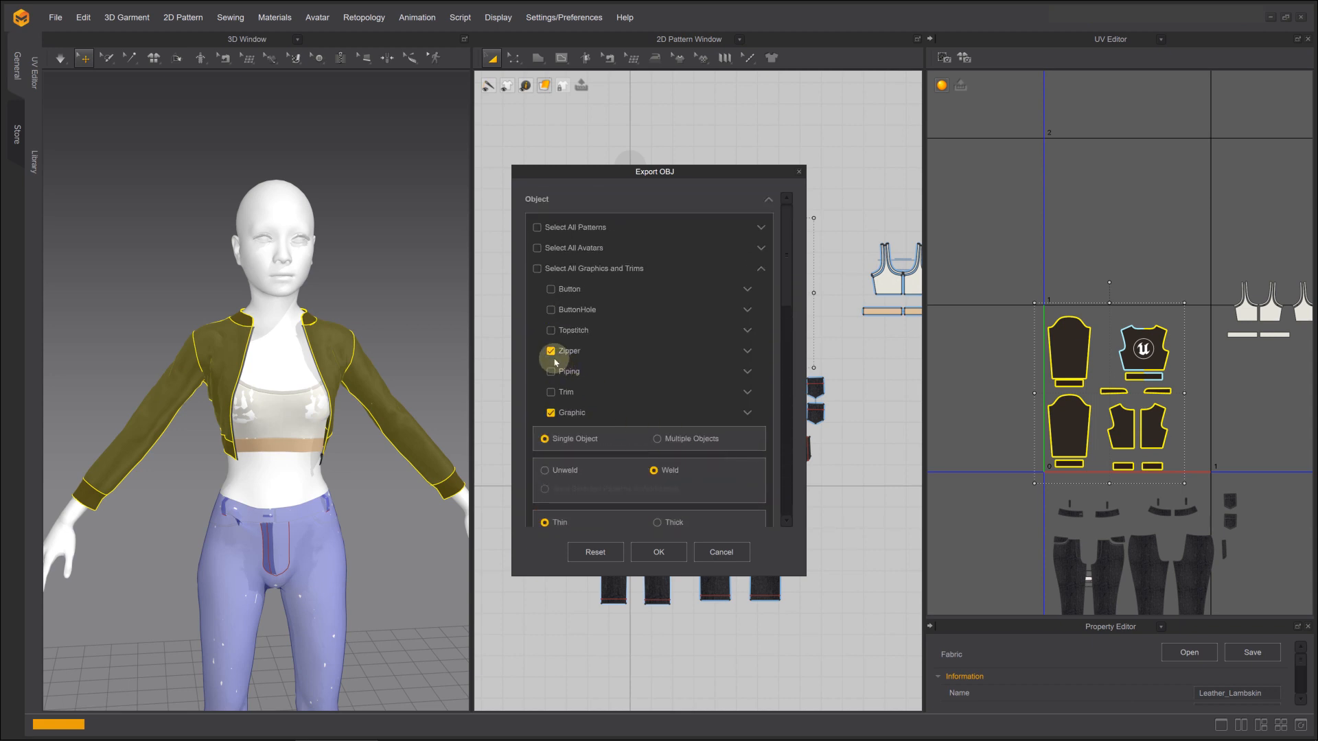
left_click(553, 354)
scroll(627, 362, "down", 10)
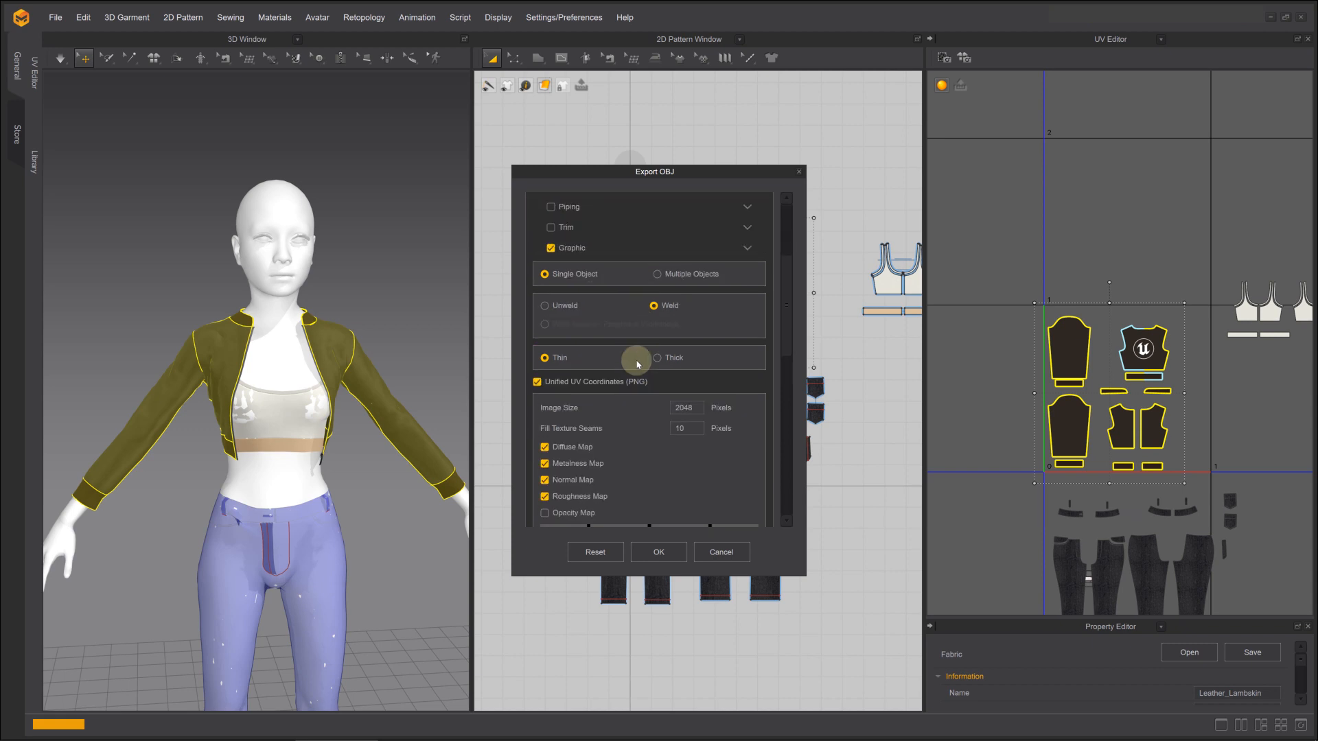
left_click(659, 550)
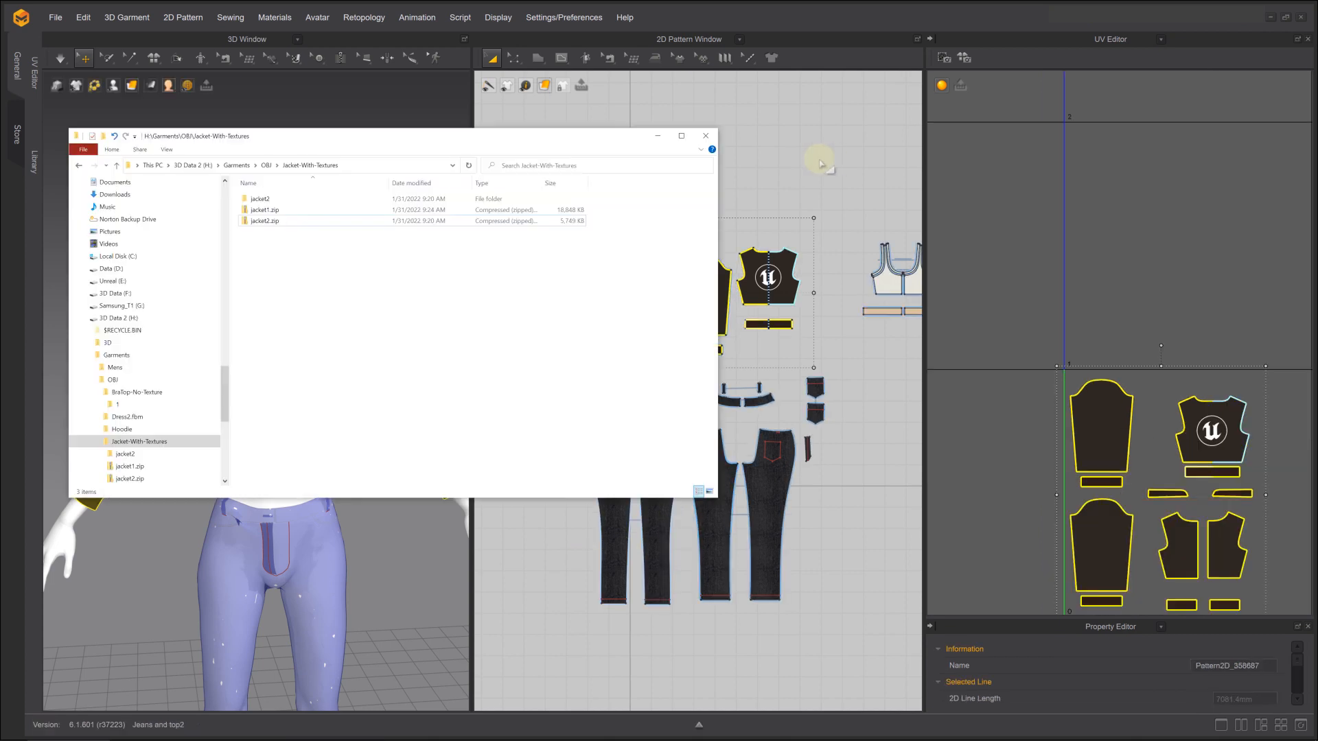
Extract jacket1.zip into its own jacket1 folder inside Jacket-With-Textures
left_click(256, 210)
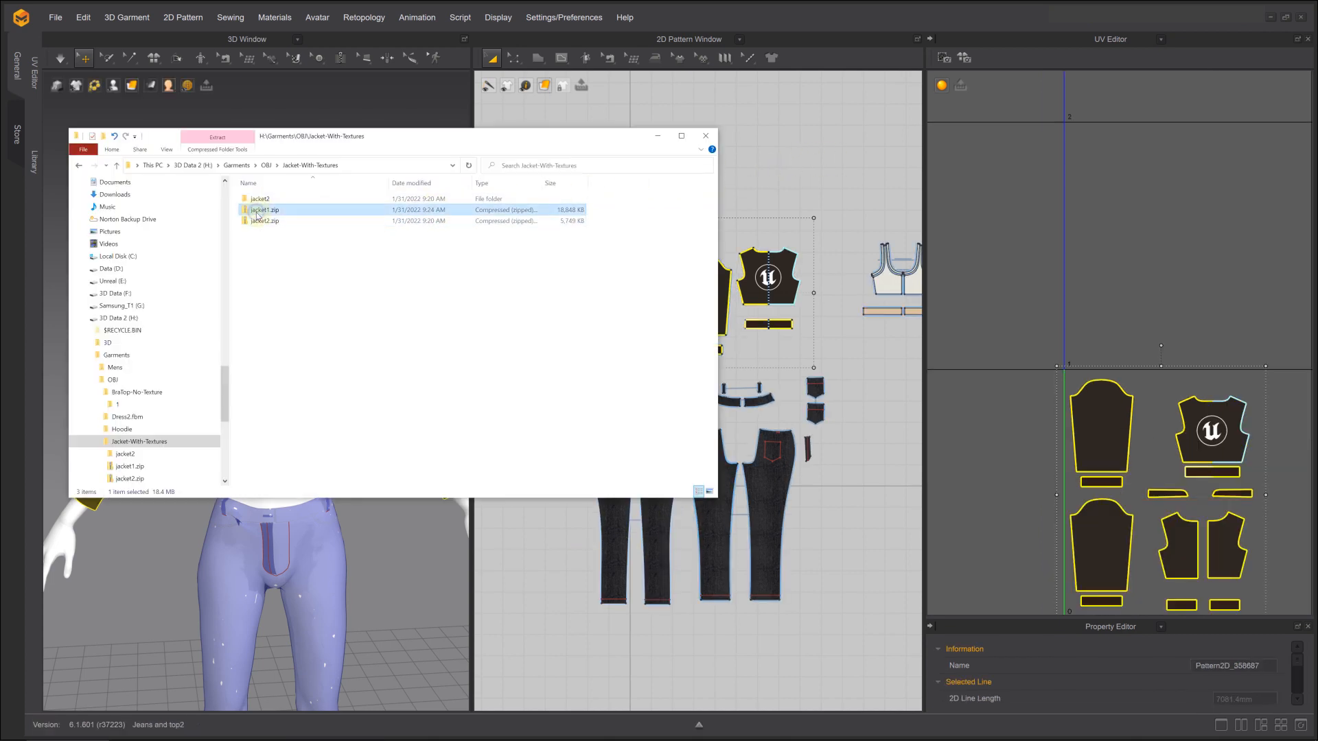
right_click(258, 214)
mouse_move(260, 371)
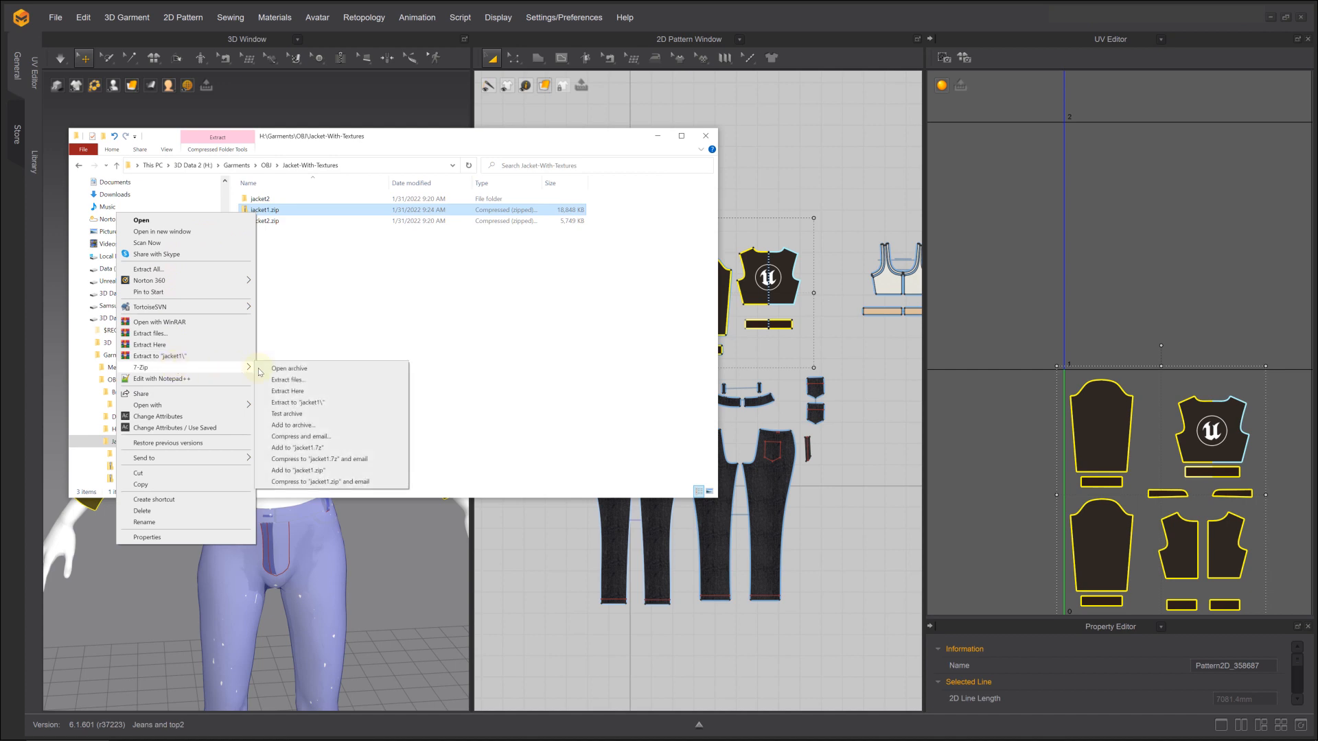
left_click(316, 402)
Return to Marvelous Designer and reset the UVs to the 2D pattern arrangement
left_click(969, 440)
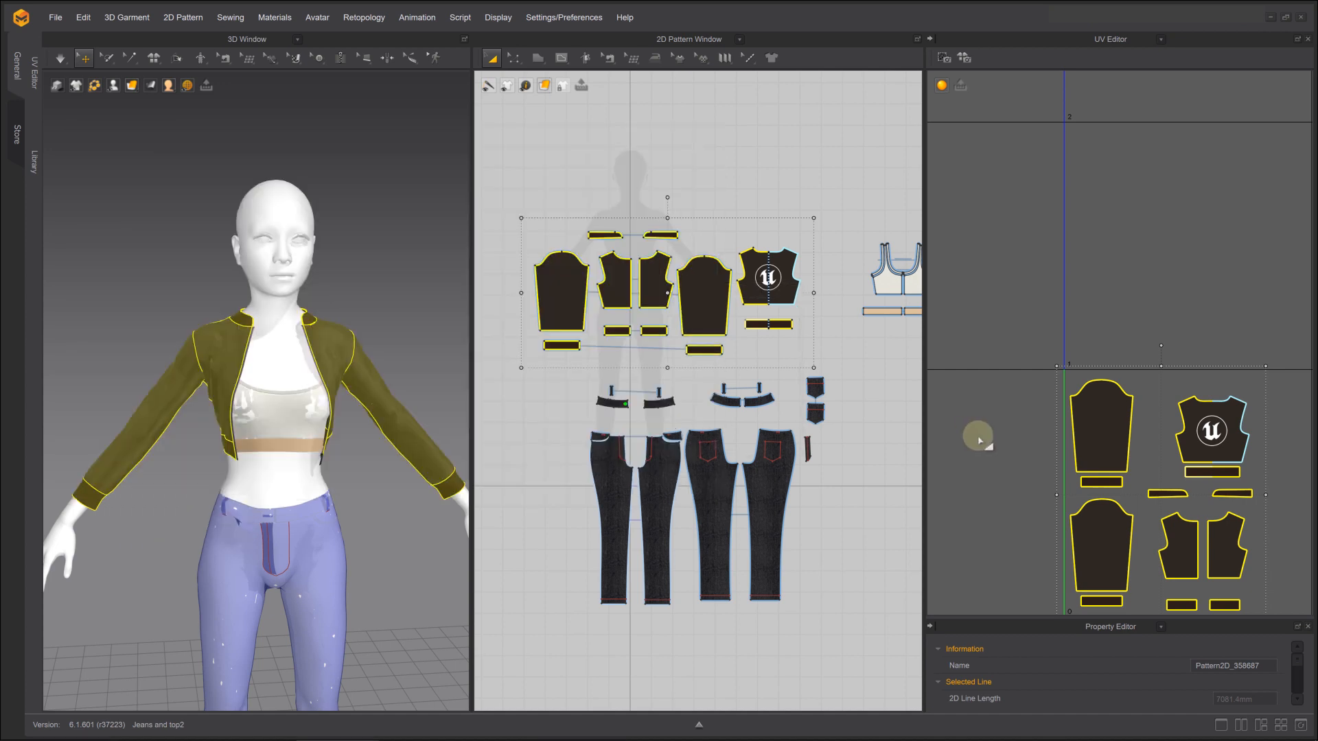
right_click(981, 438)
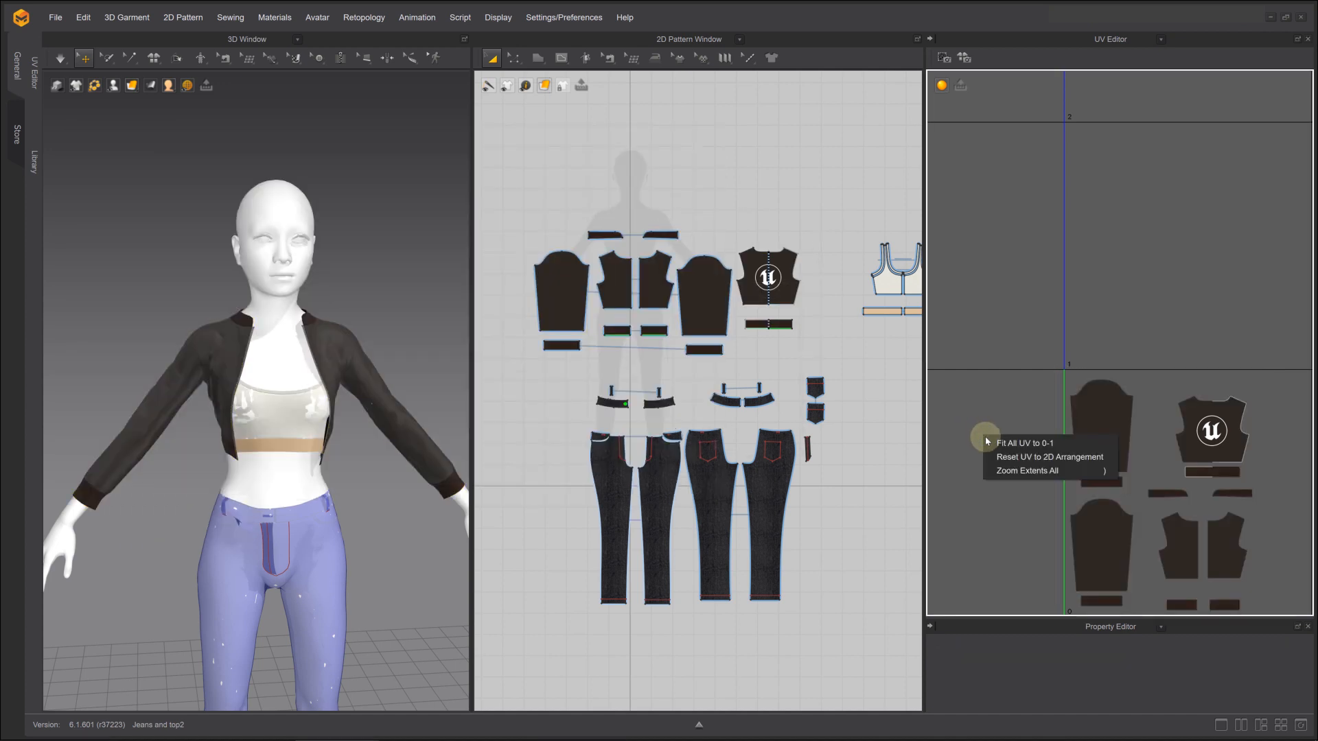
left_click(999, 458)
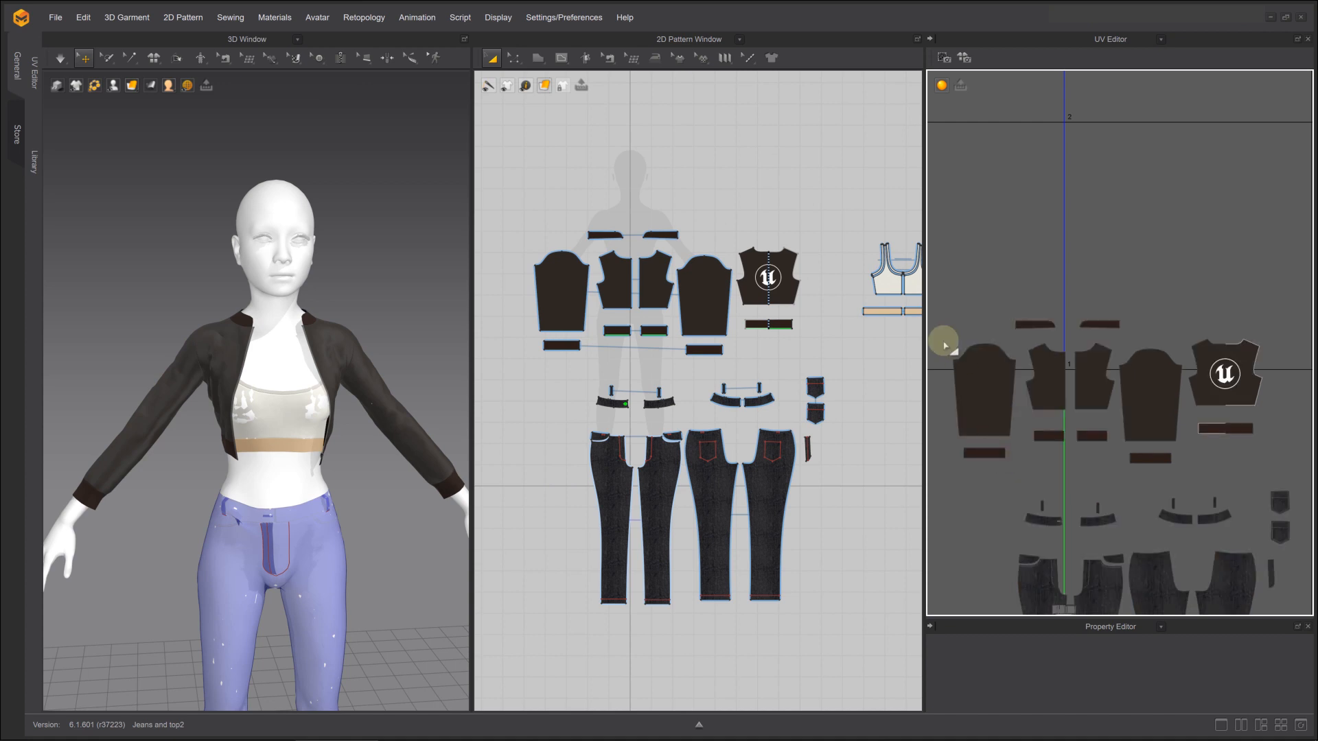
Select all jacket patterns and start an OBJ export named patterns in the extracted jacket1 folder
left_click_drag(532, 206, 830, 382)
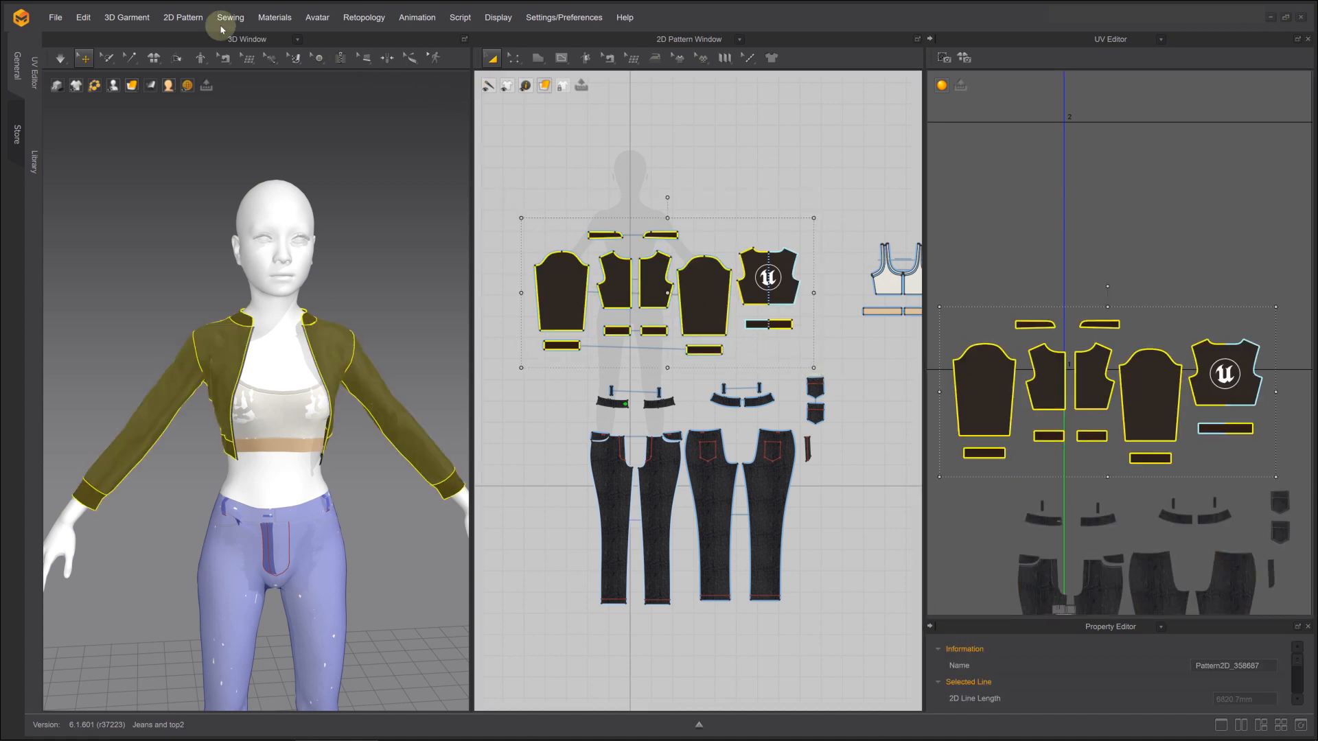
left_click(55, 17)
mouse_move(82, 152)
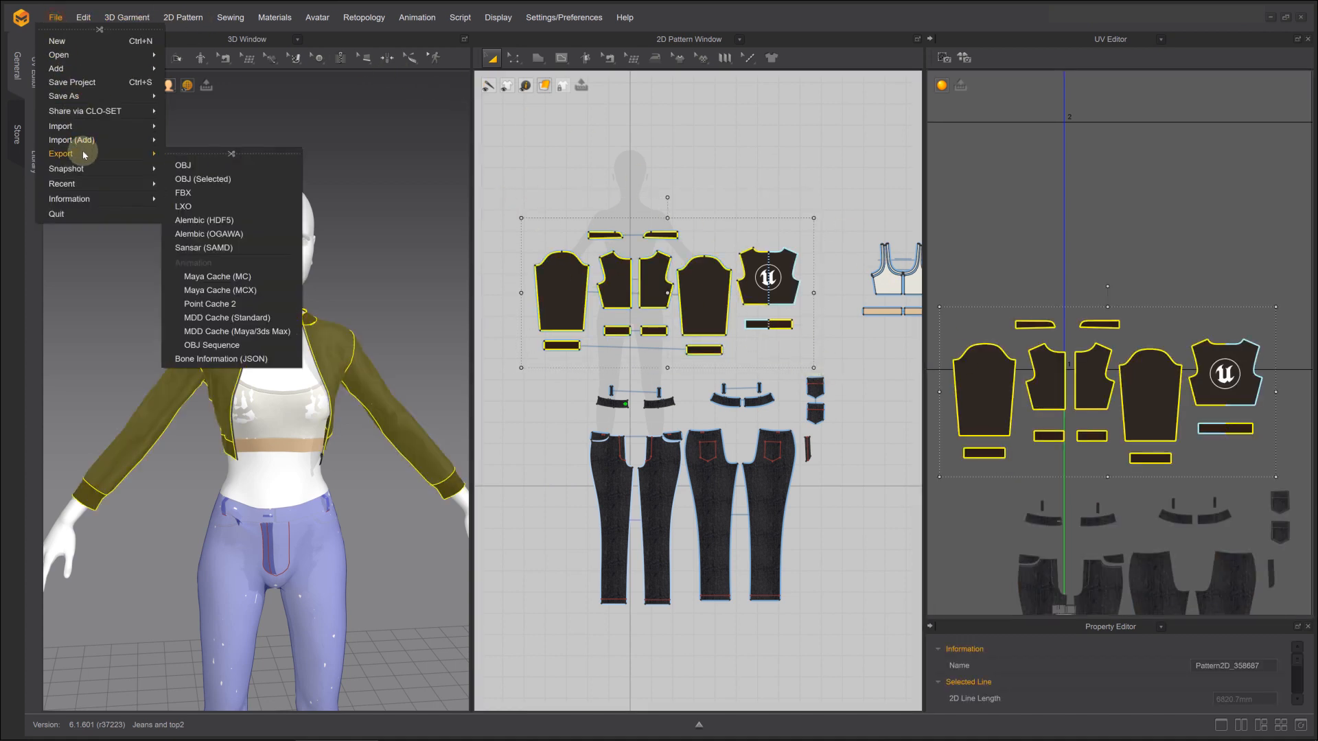
left_click(232, 187)
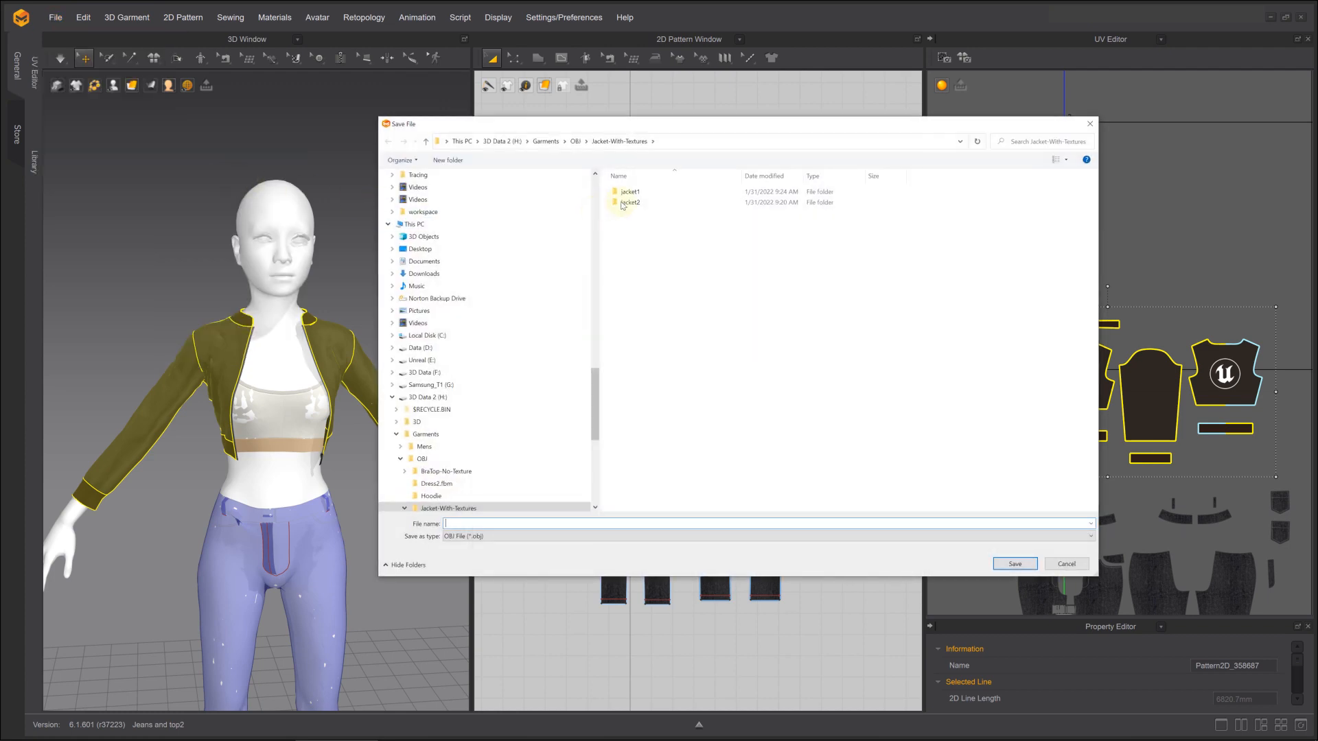
double_click(631, 193)
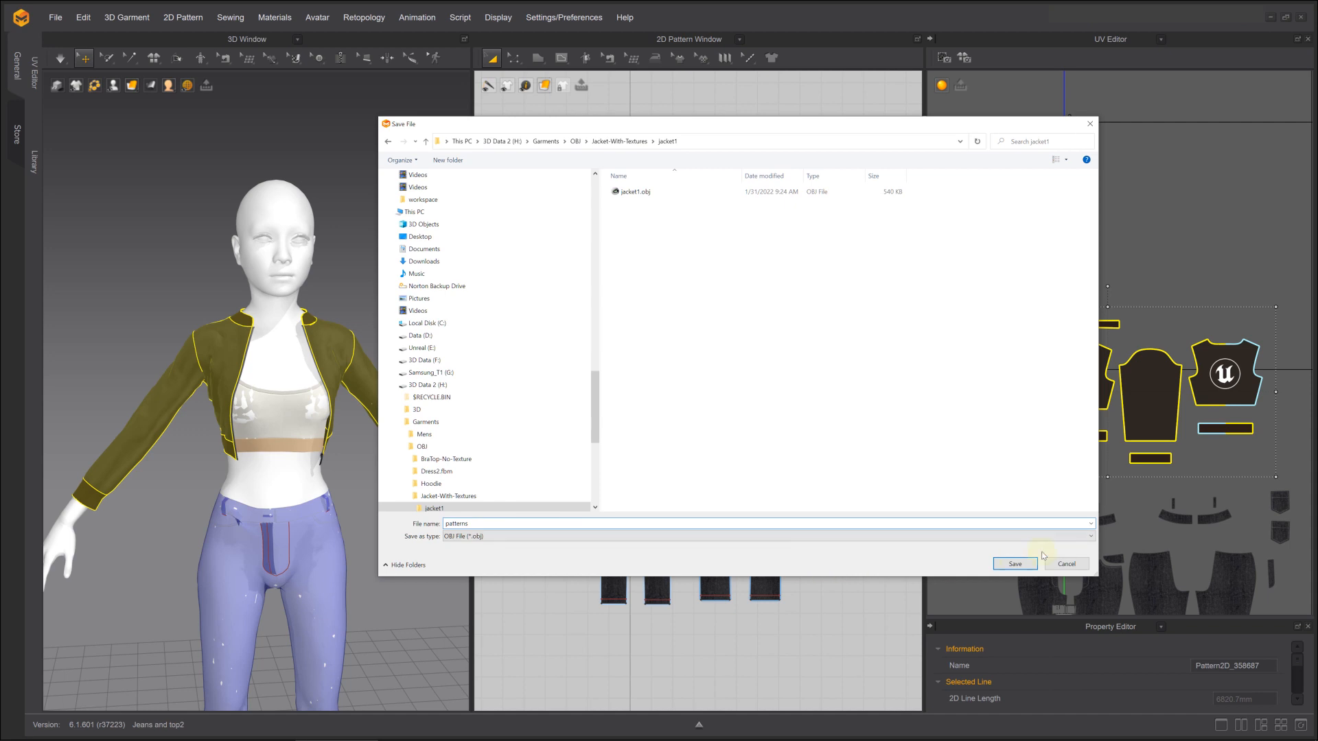
left_click(1014, 565)
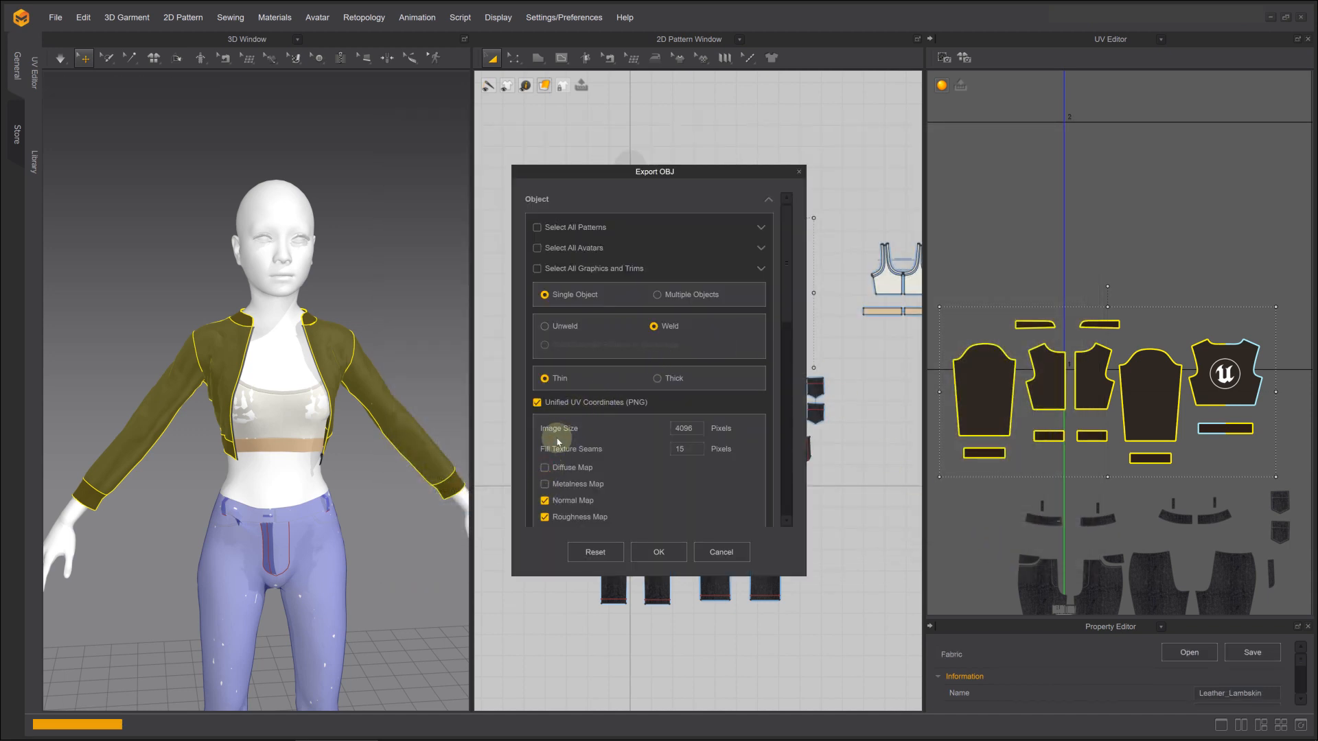
Export the patterns OBJ without the zipper as a single welded, thin object, using absolute texture image file paths
left_click(759, 267)
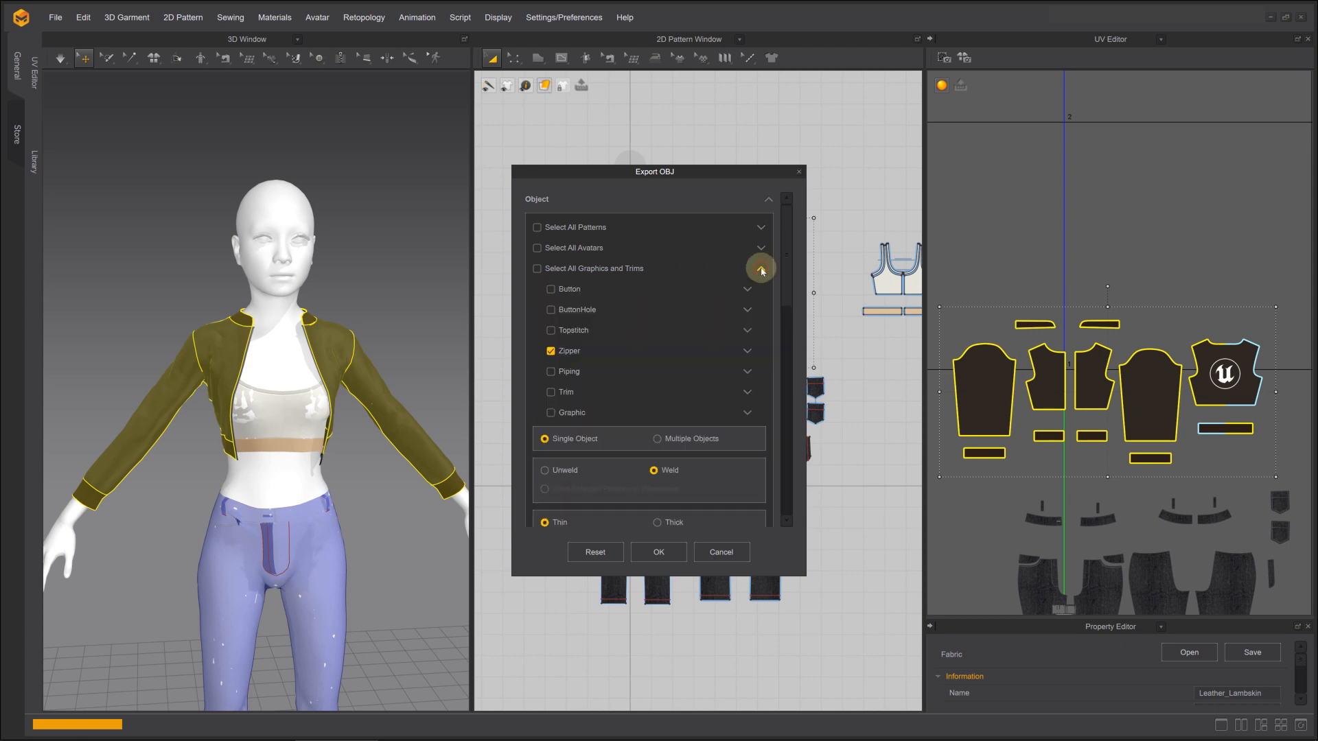
left_click(566, 352)
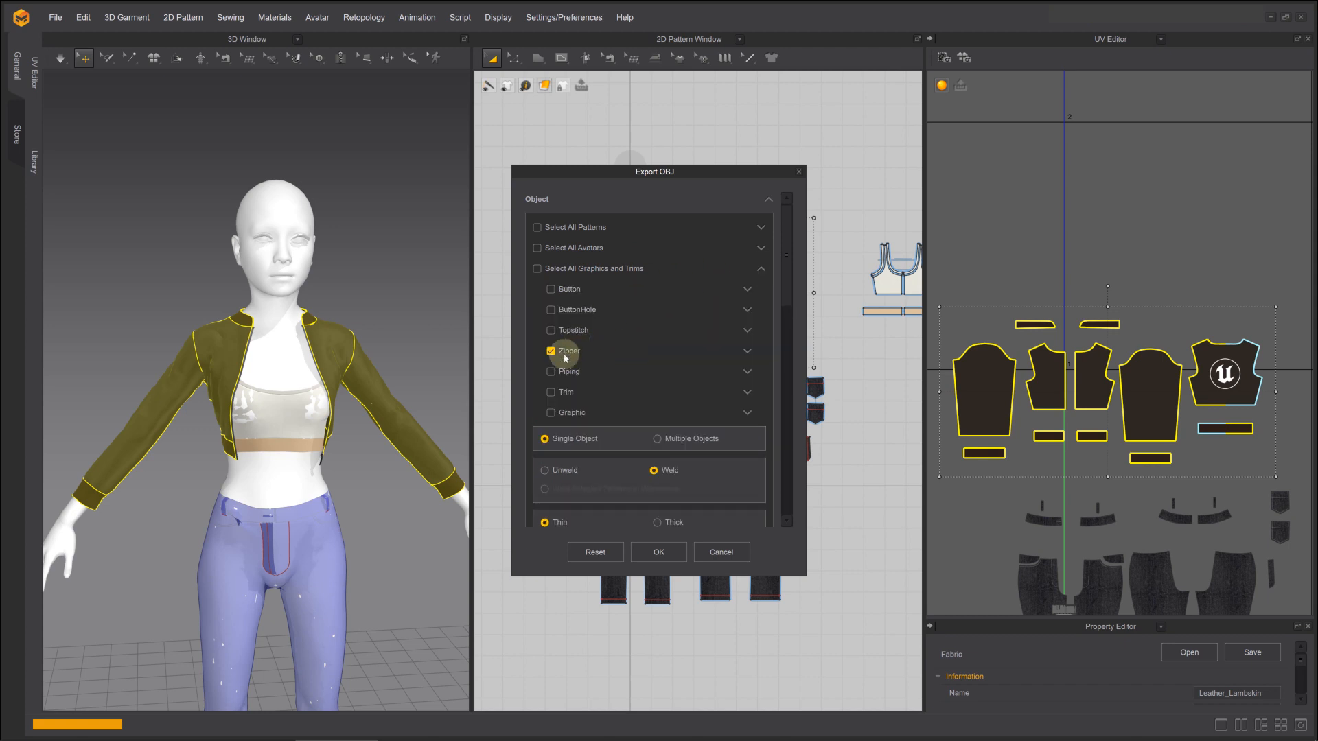
left_click(760, 267)
scroll(627, 421, "down", 5)
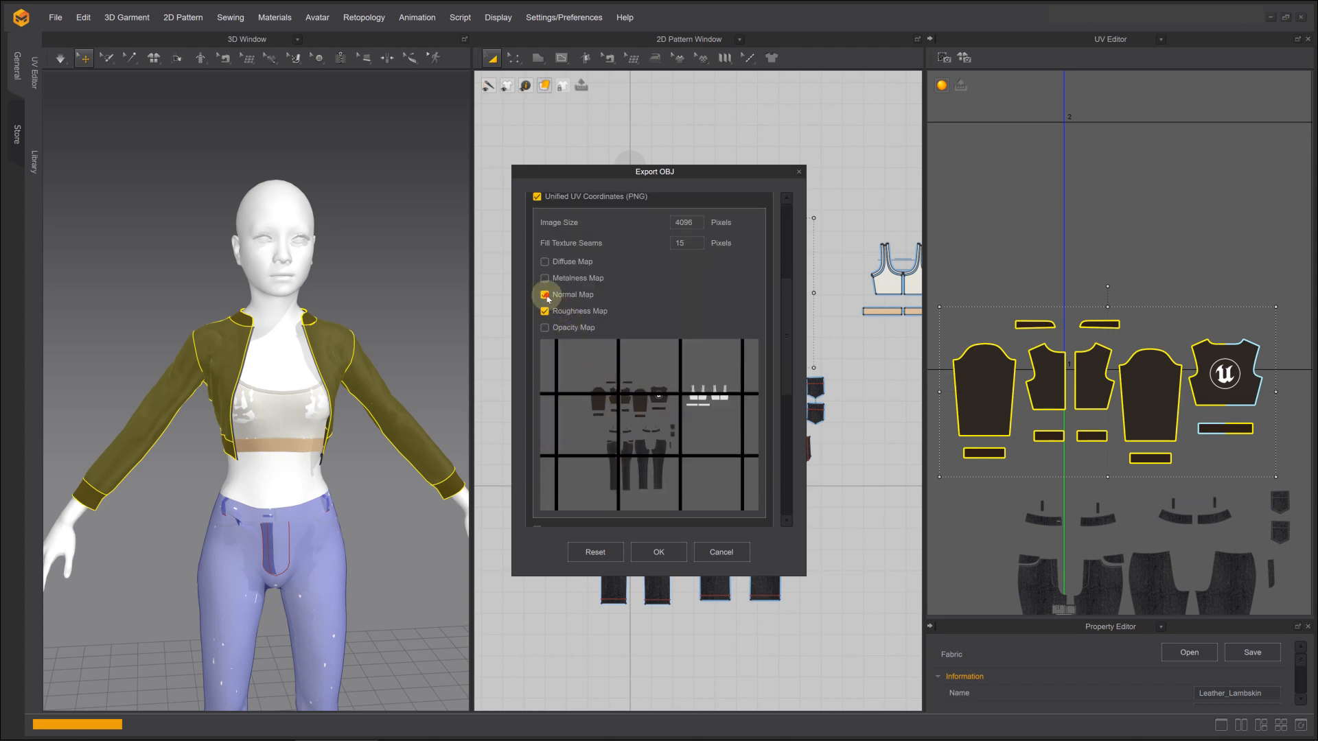
scroll(653, 391, "down", 4)
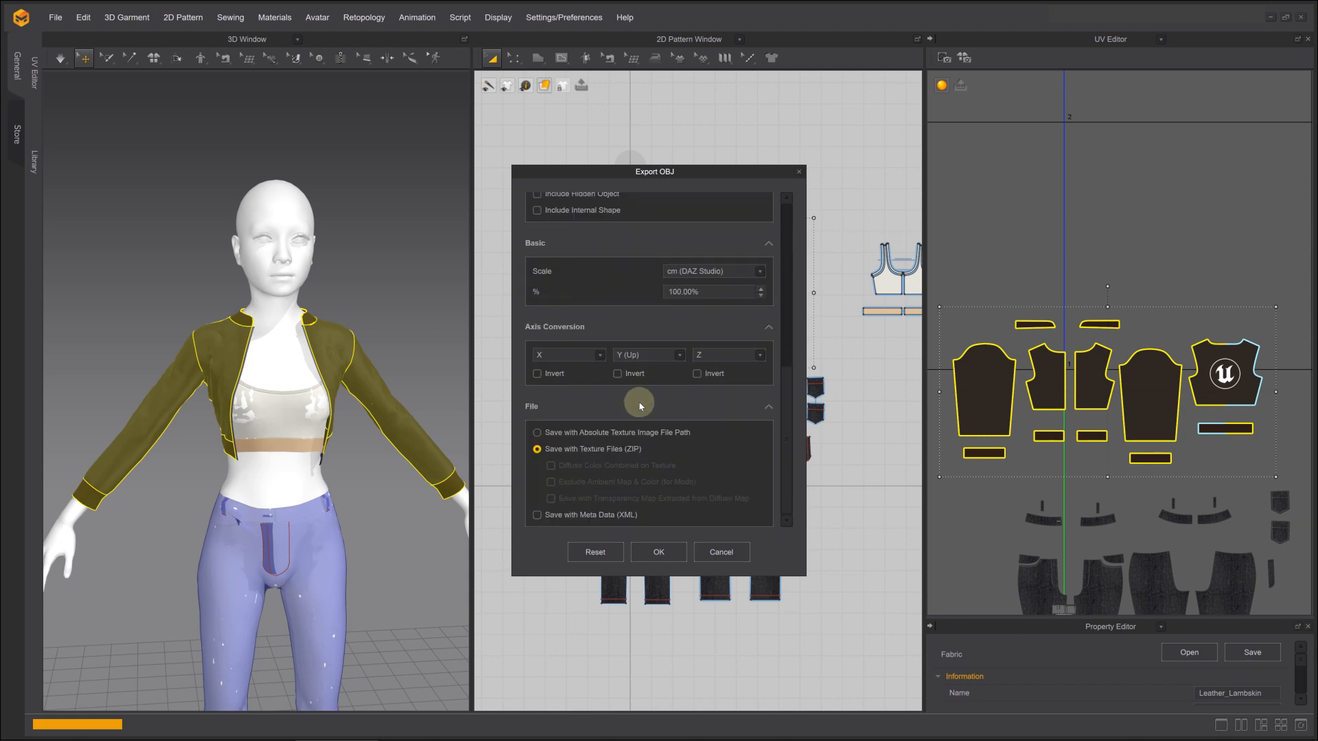
left_click(659, 552)
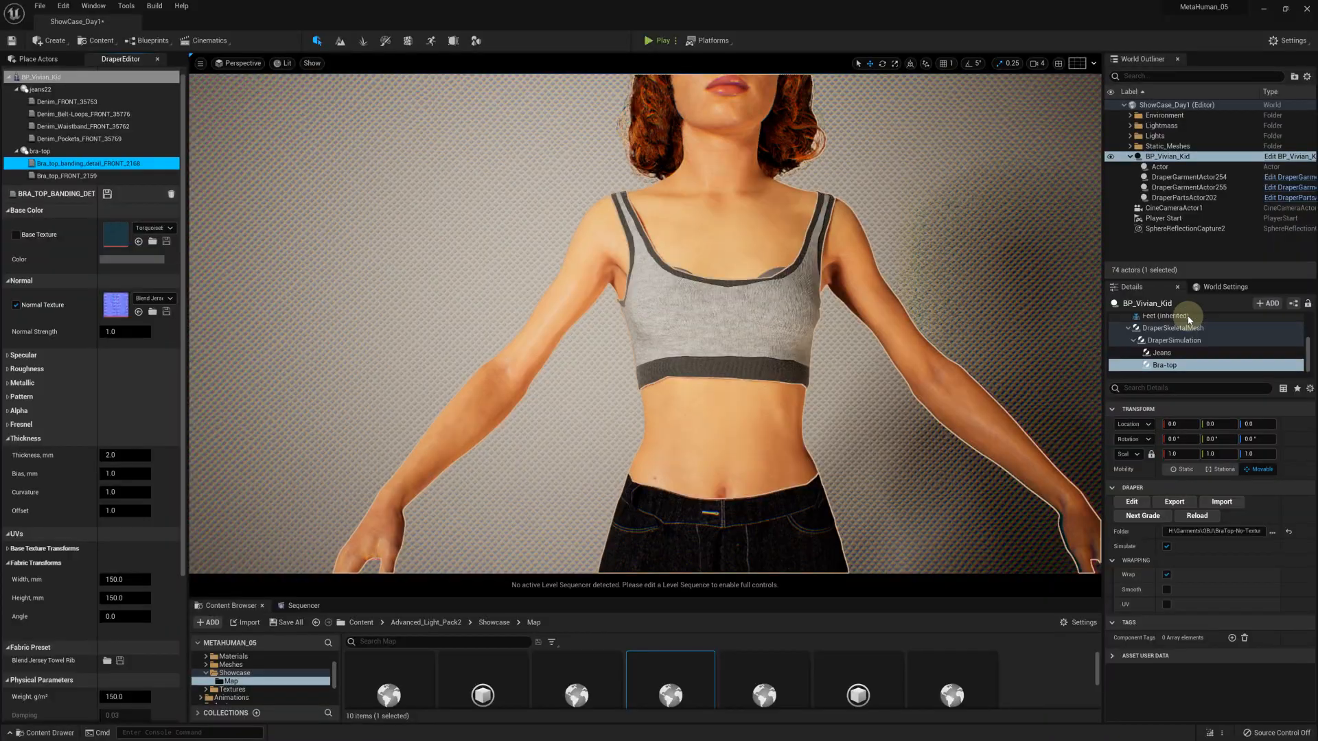
Add a Draper Garment component under DraperSimulation on BP_Vivian_Kid and name it Jacket
left_click(1167, 340)
left_click(1264, 303)
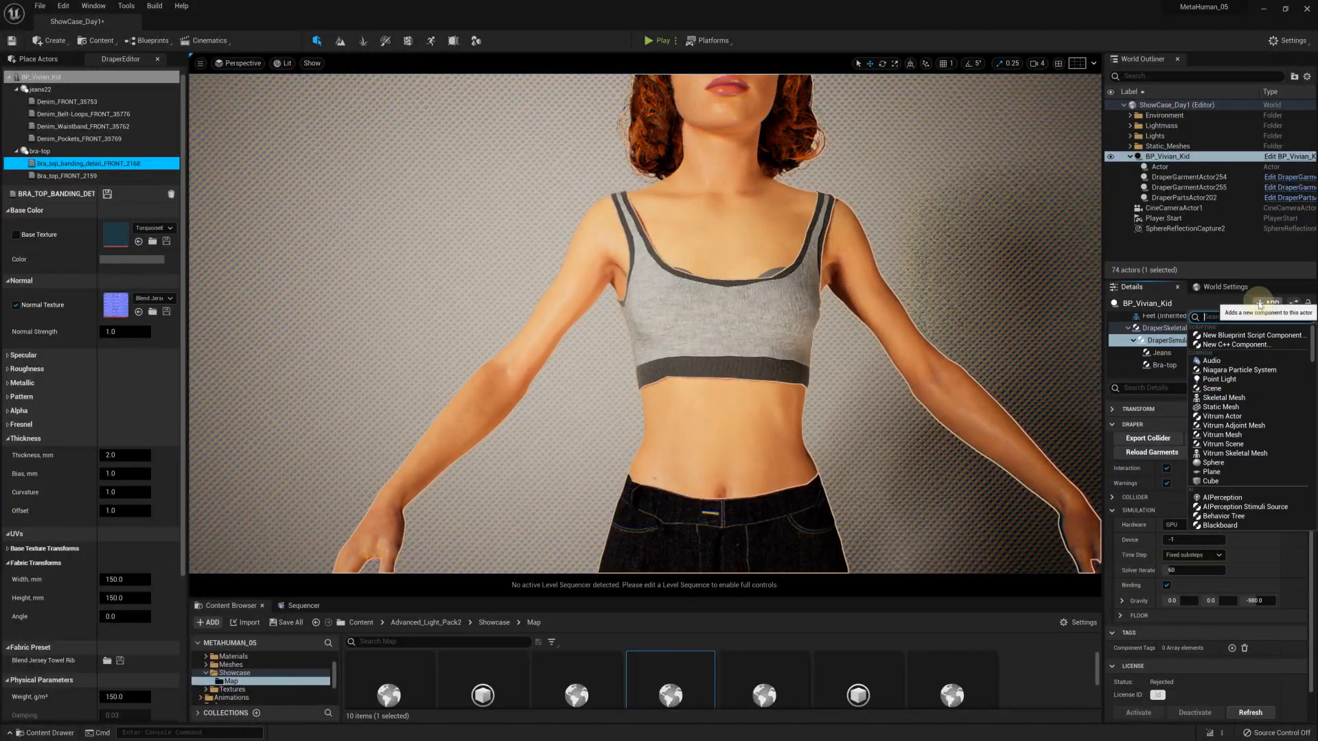
type("dra")
left_click(1242, 376)
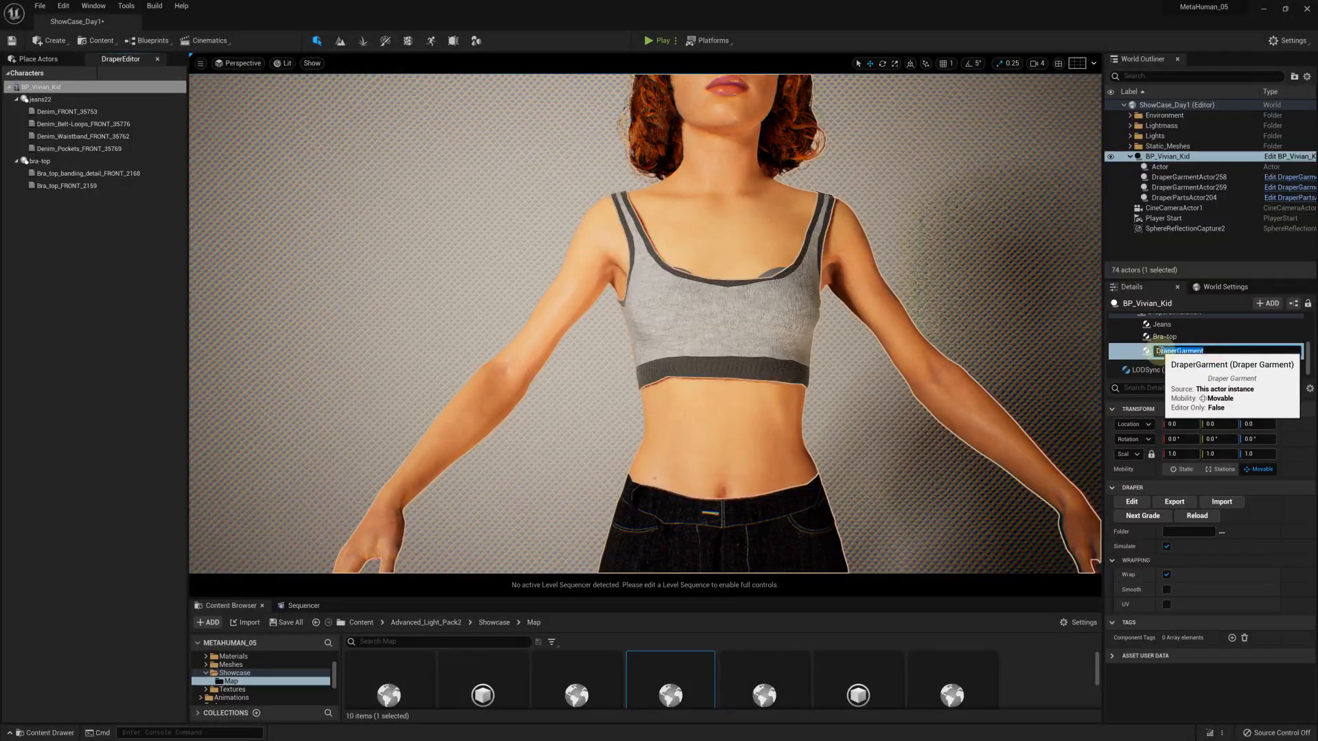
type("Jacke")
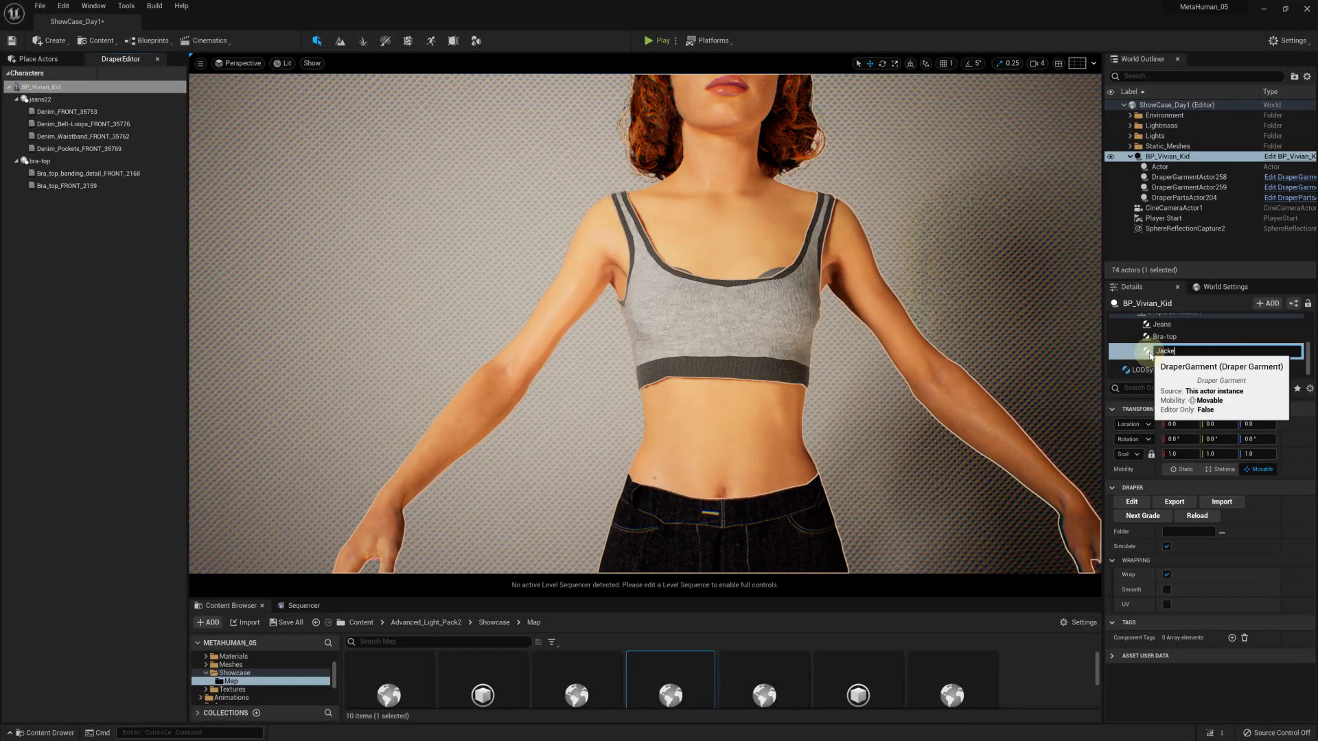
type("t")
key("Return")
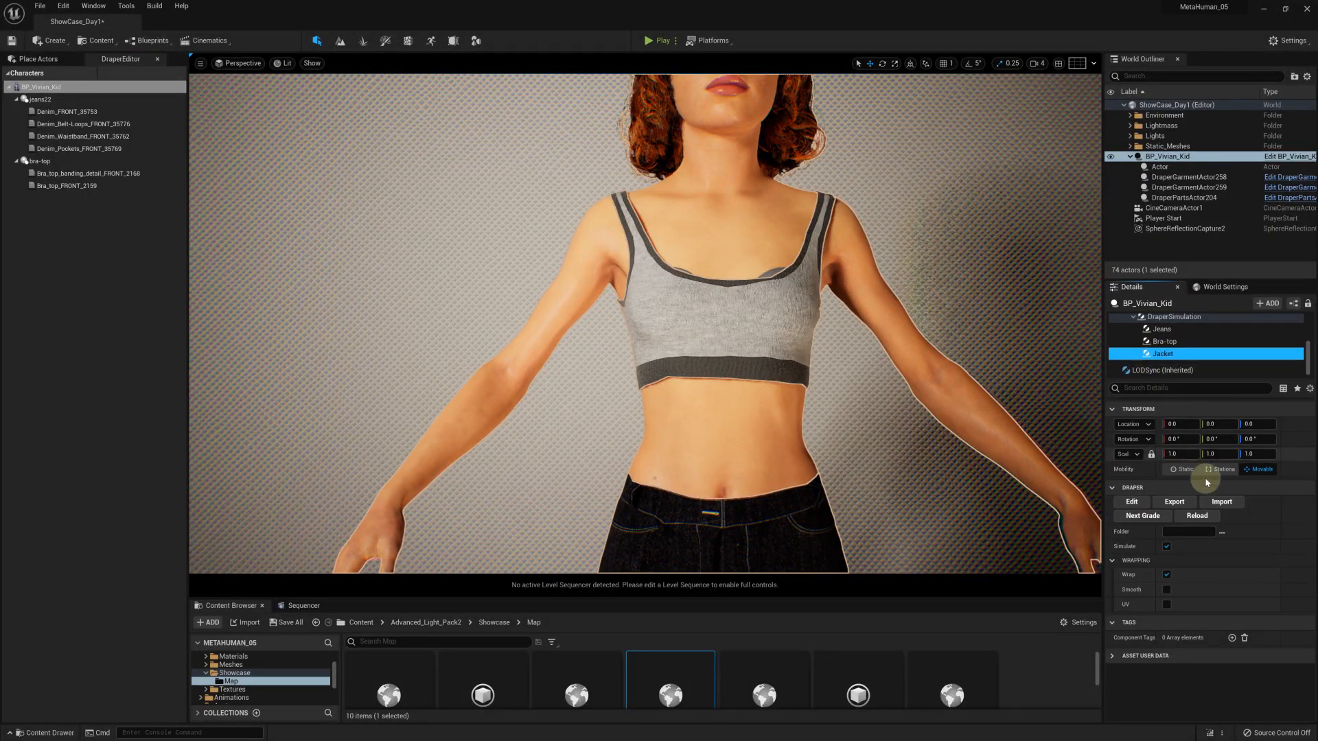
Import jacket1.obj from the jacket1 folder into the Jacket component, with patterns1.obj as the patterns file and compress texture processing
left_click(1229, 504)
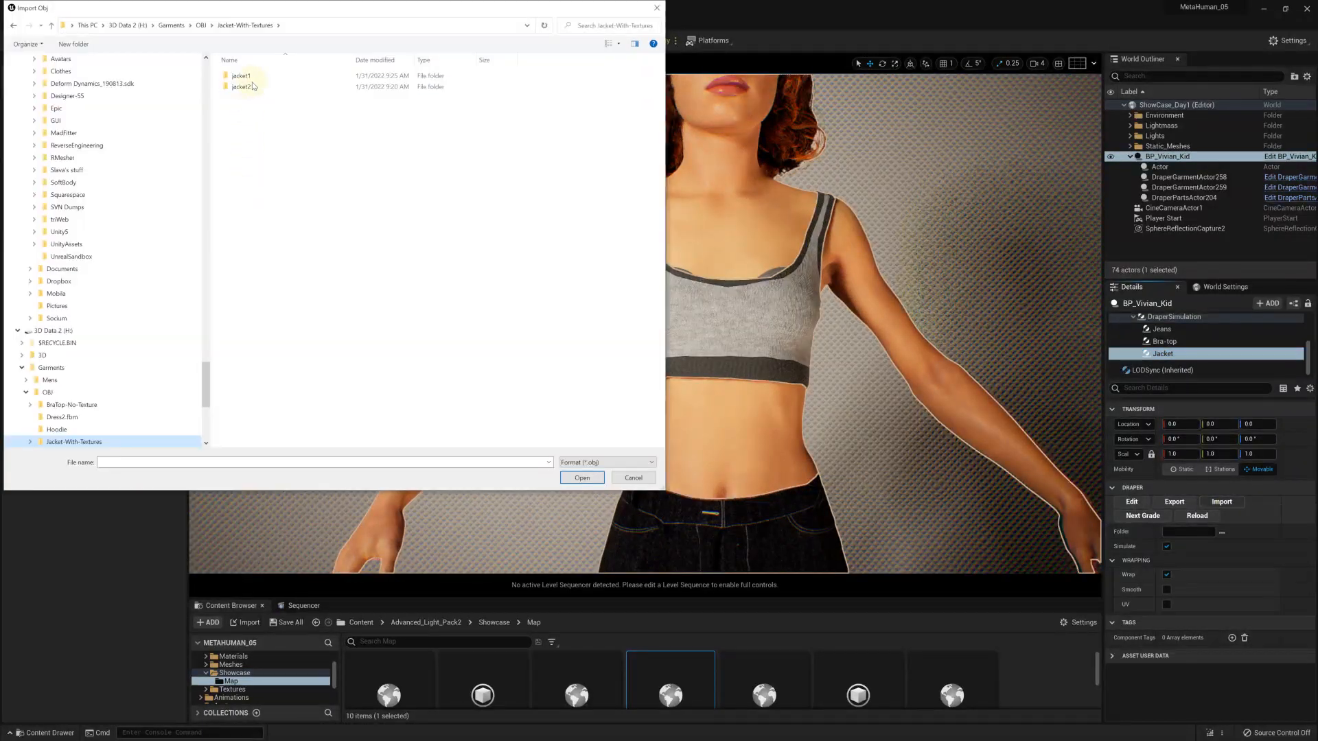
left_click(252, 77)
double_click(253, 77)
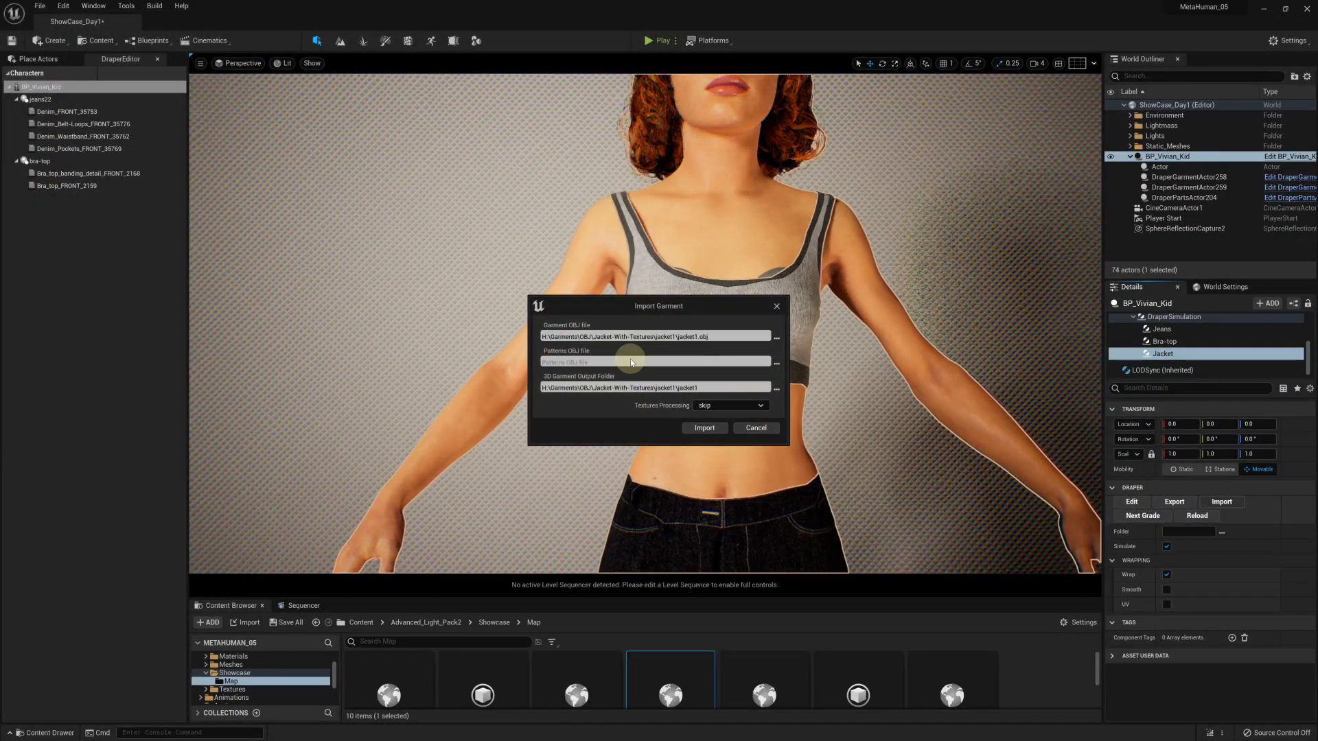
left_click(777, 364)
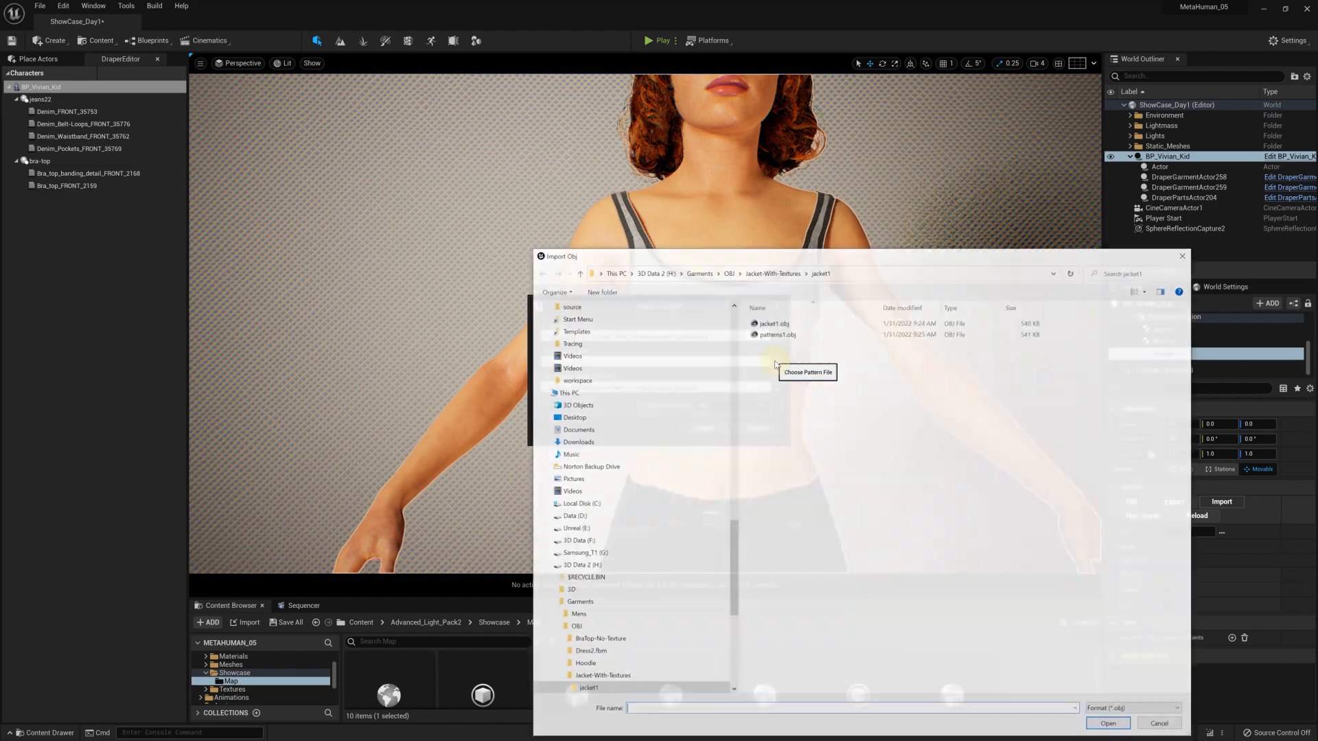
double_click(779, 338)
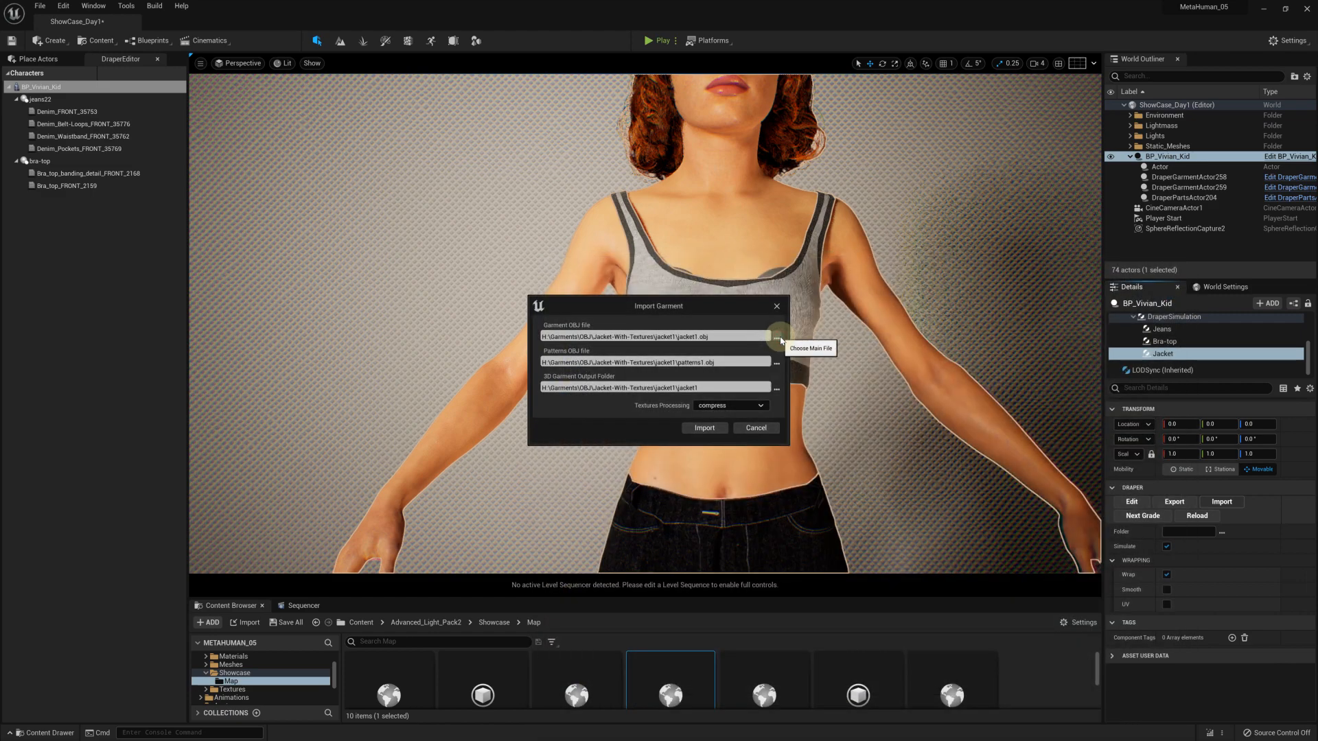
left_click(706, 428)
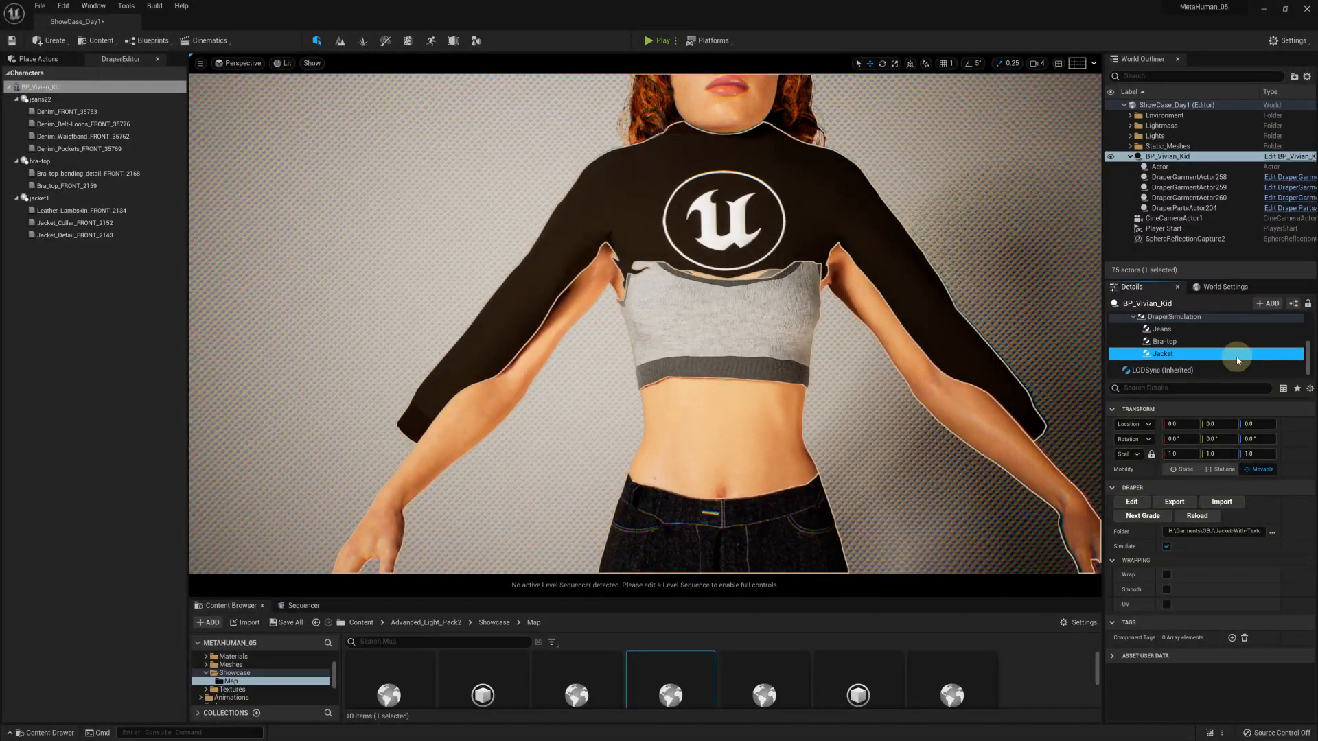
Rotate the Jacket component 180° about Z and set its Z location to -5
left_click(1251, 439)
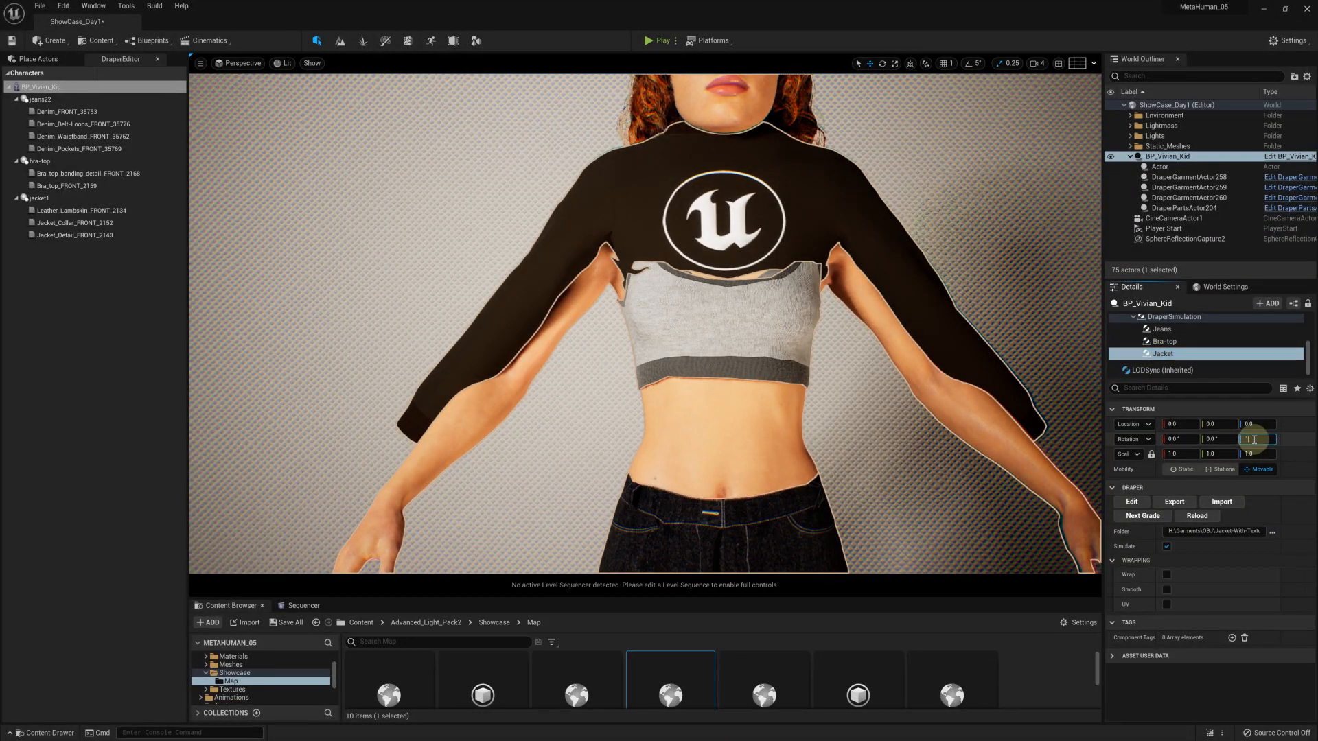
key("Return")
left_click(1256, 425)
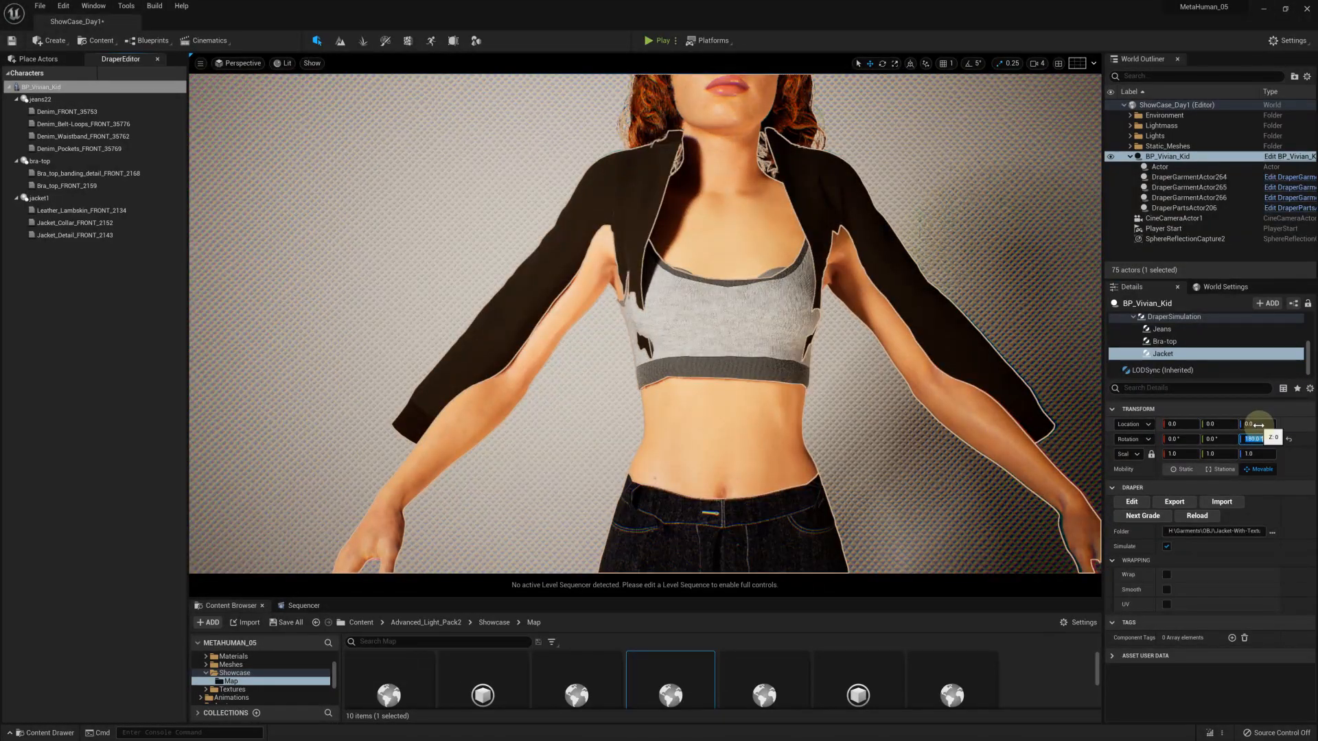
type("-")
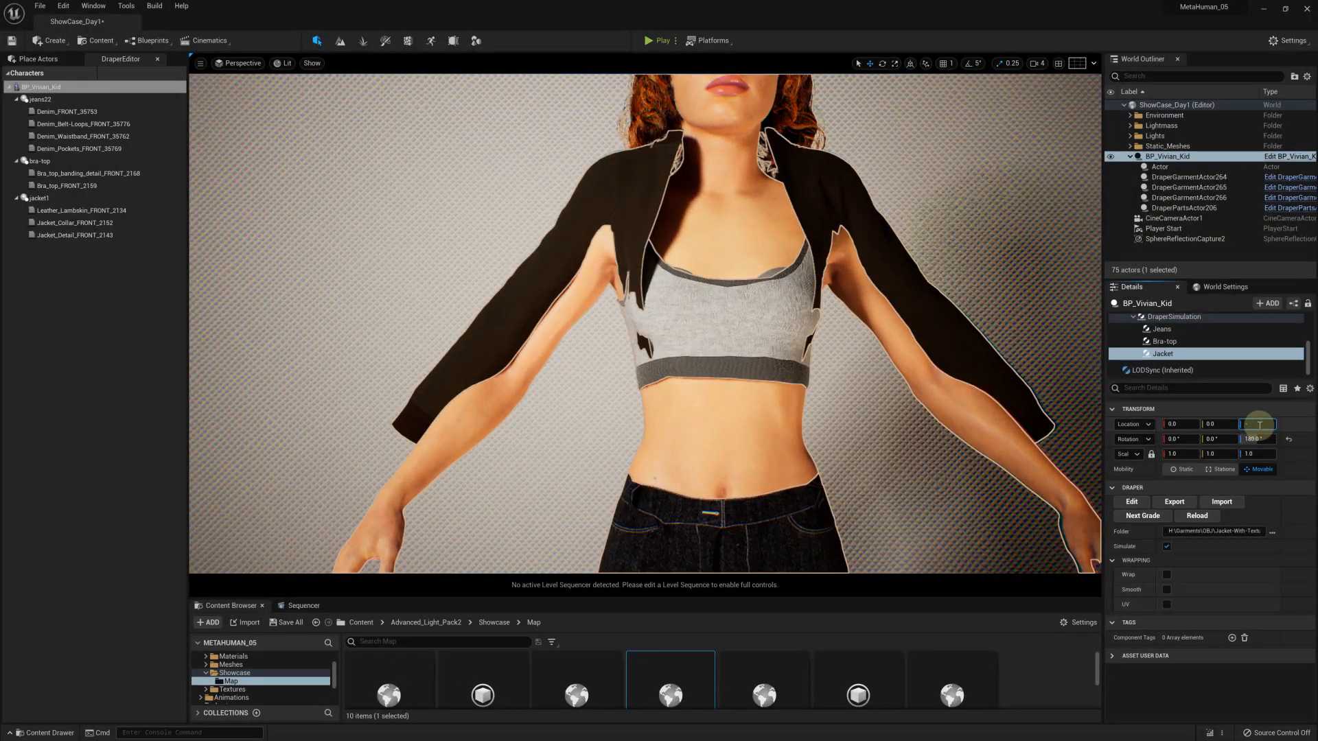
type("5")
key("Return")
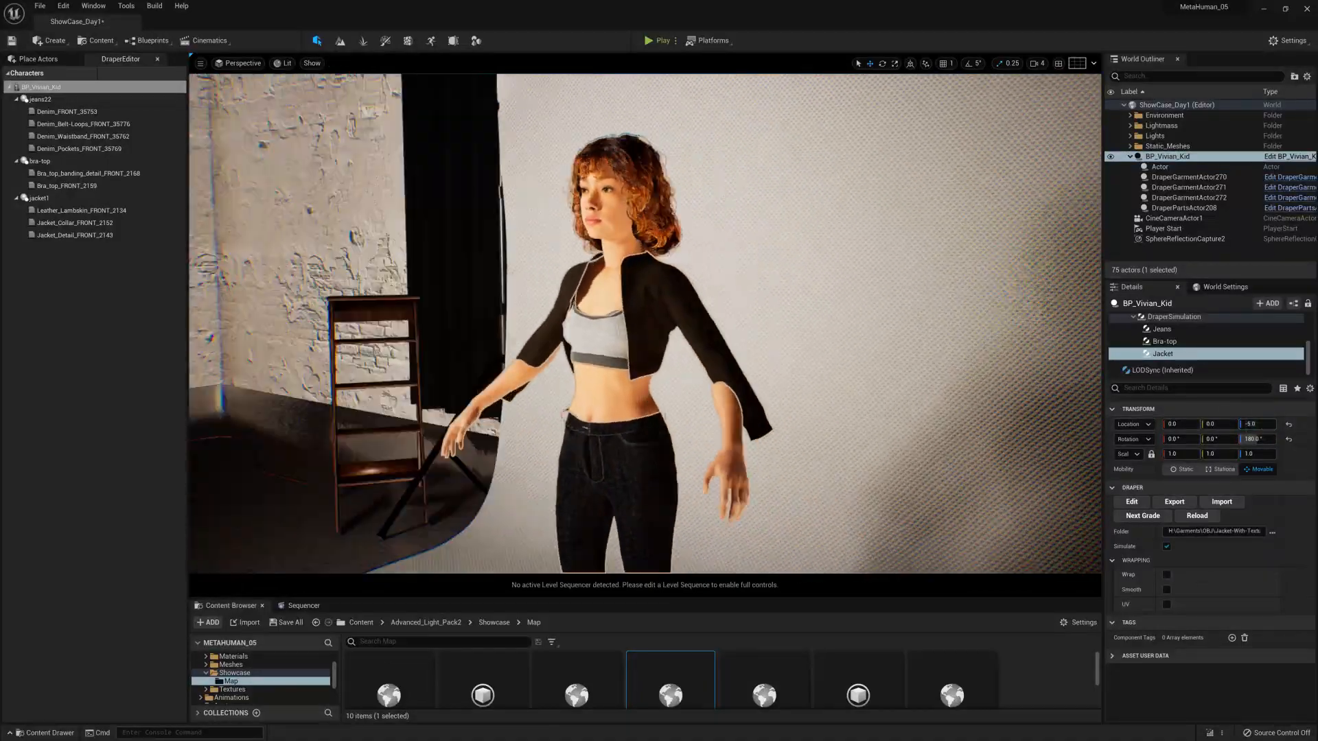
left_click_drag(686, 330, 234, 330, "alt")
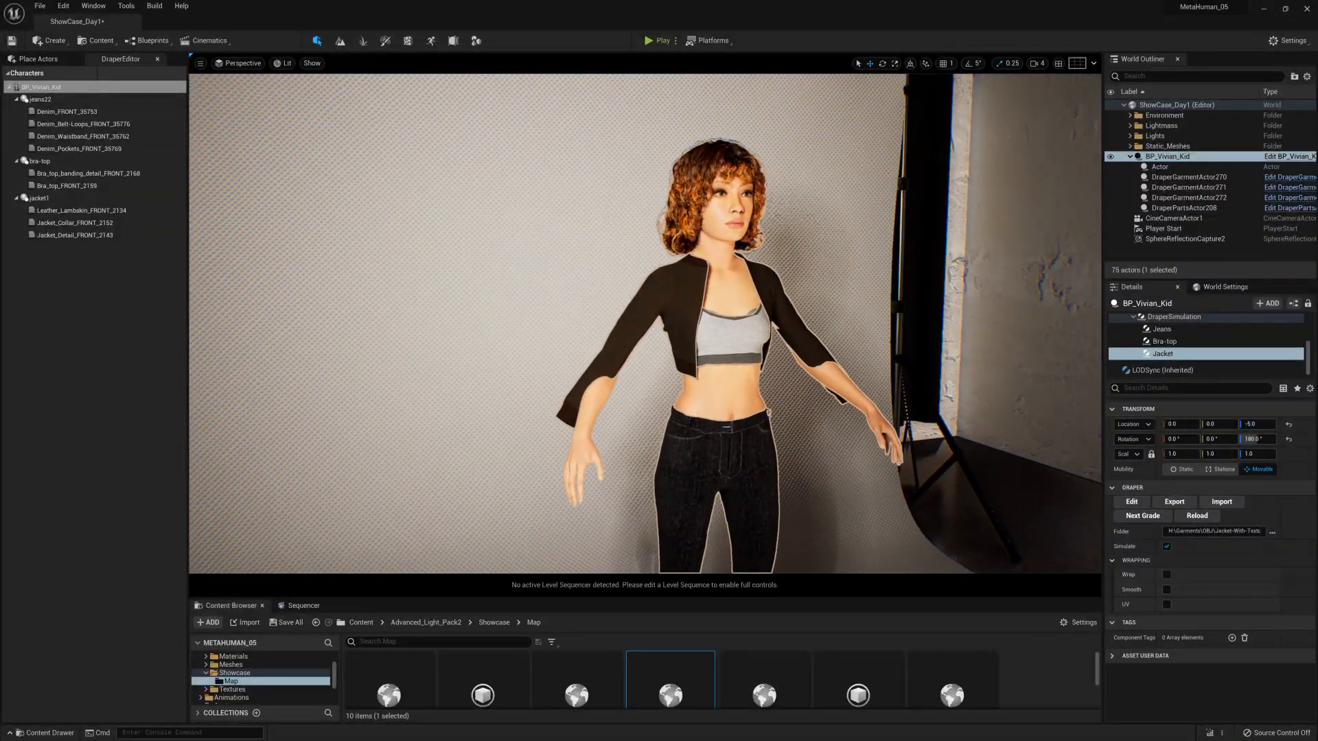
left_click_drag(975, 307, 895, 307, "alt")
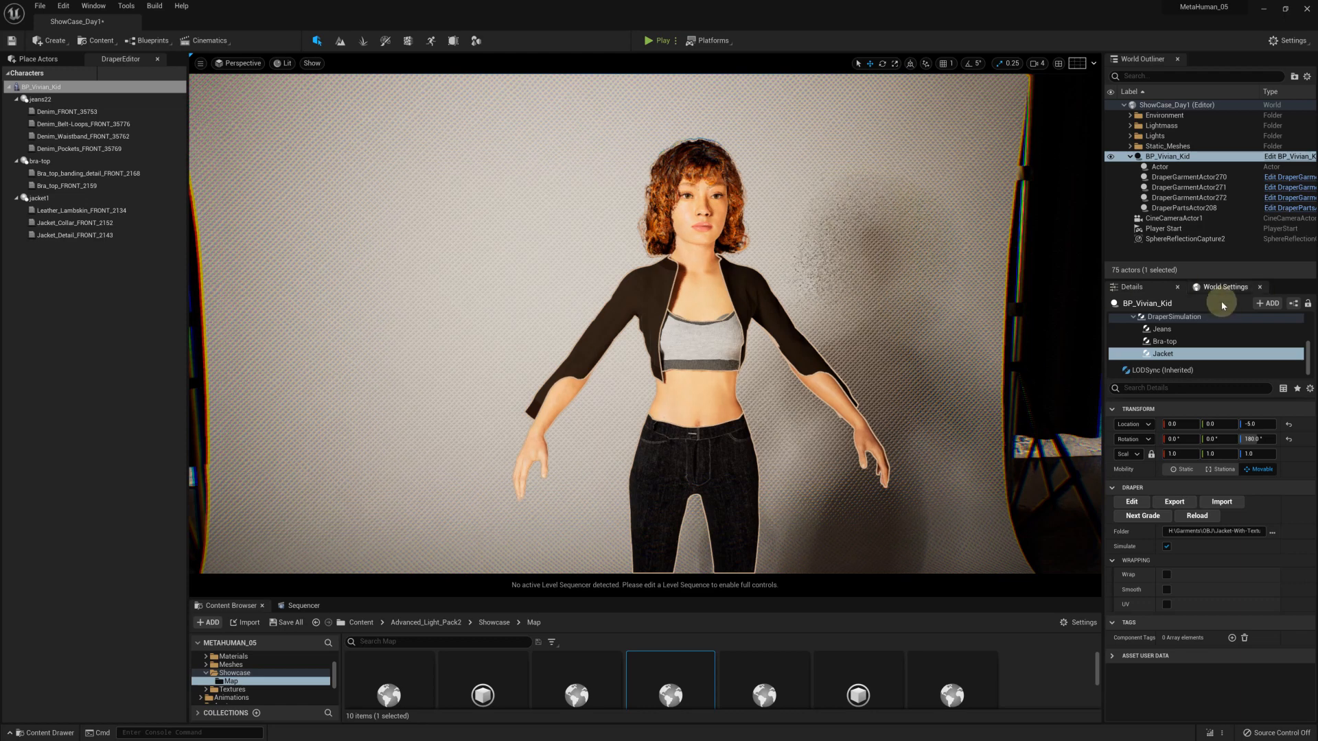
Assign the fitting-pose2 animation to the MetaHuman's Body component
scroll(1226, 332, "up", 5)
left_click(1167, 325)
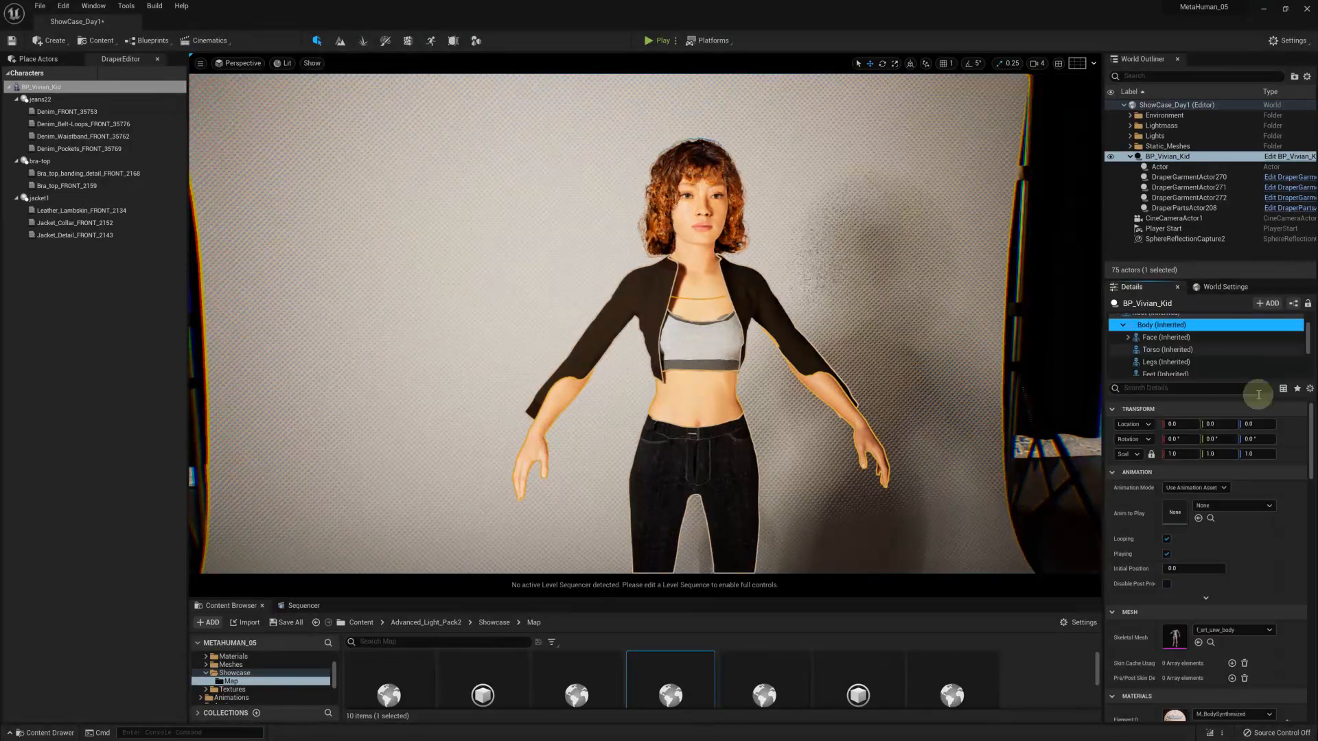
left_click(1222, 489)
left_click(1221, 488)
left_click(1228, 509)
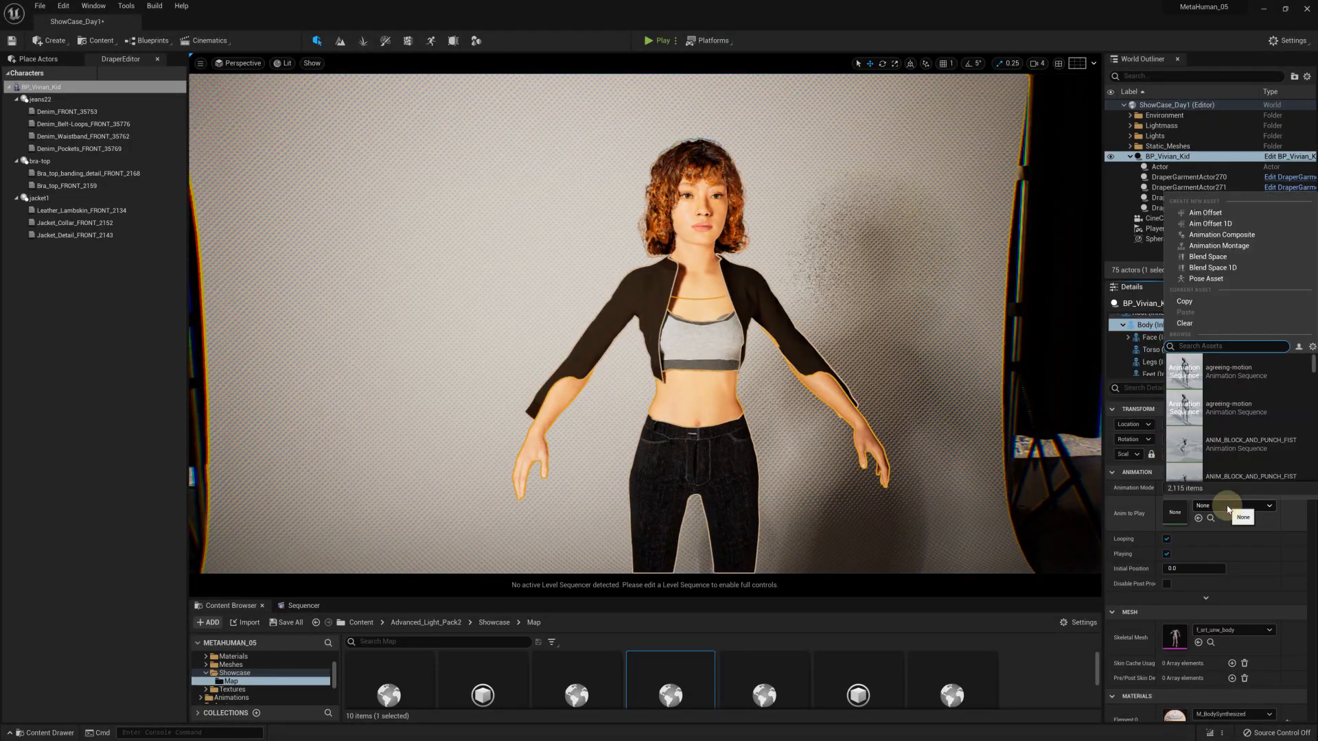
type("fi")
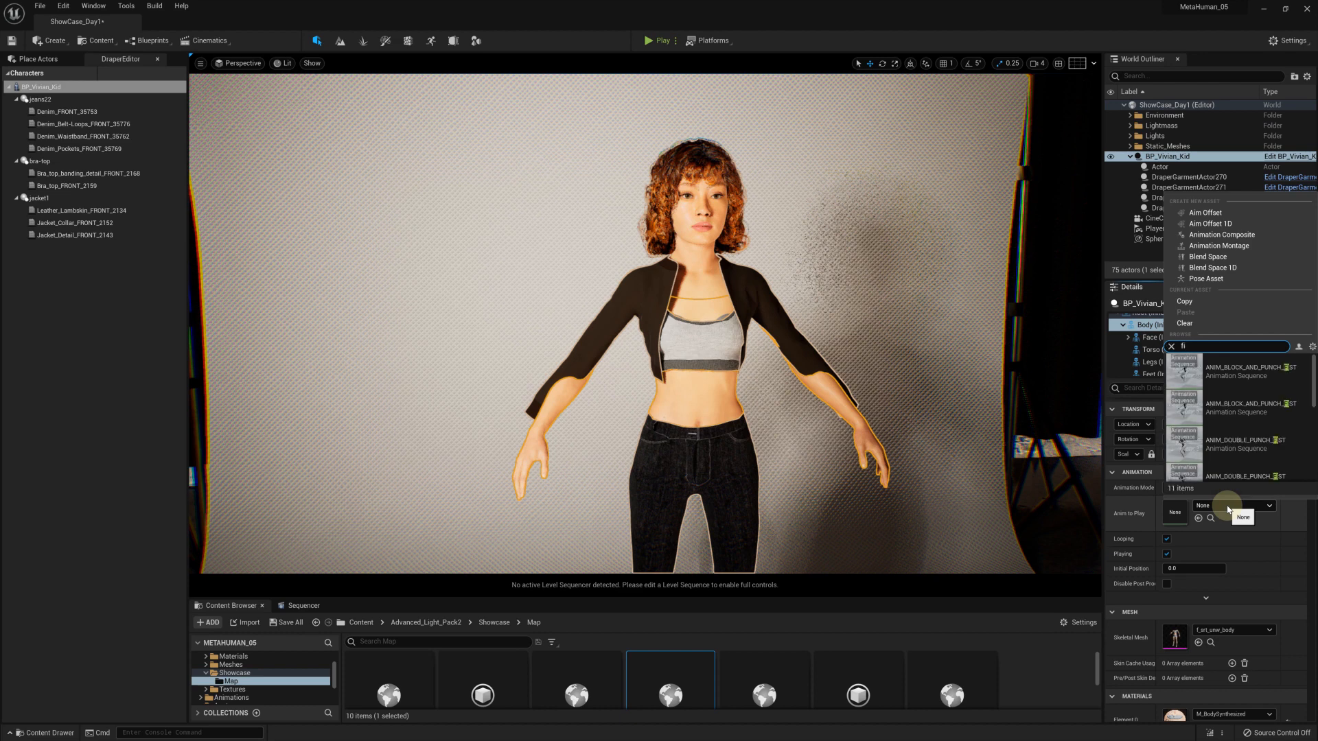
type("tt")
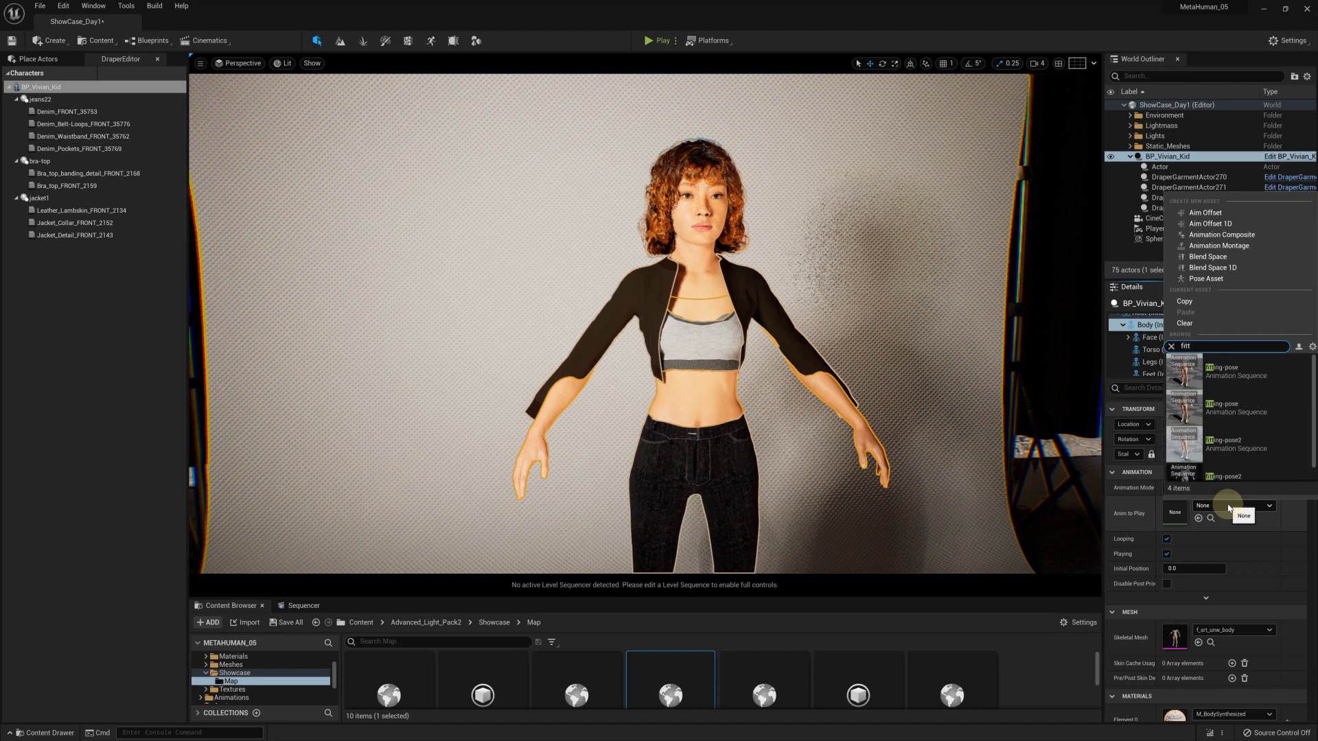
left_click(1249, 445)
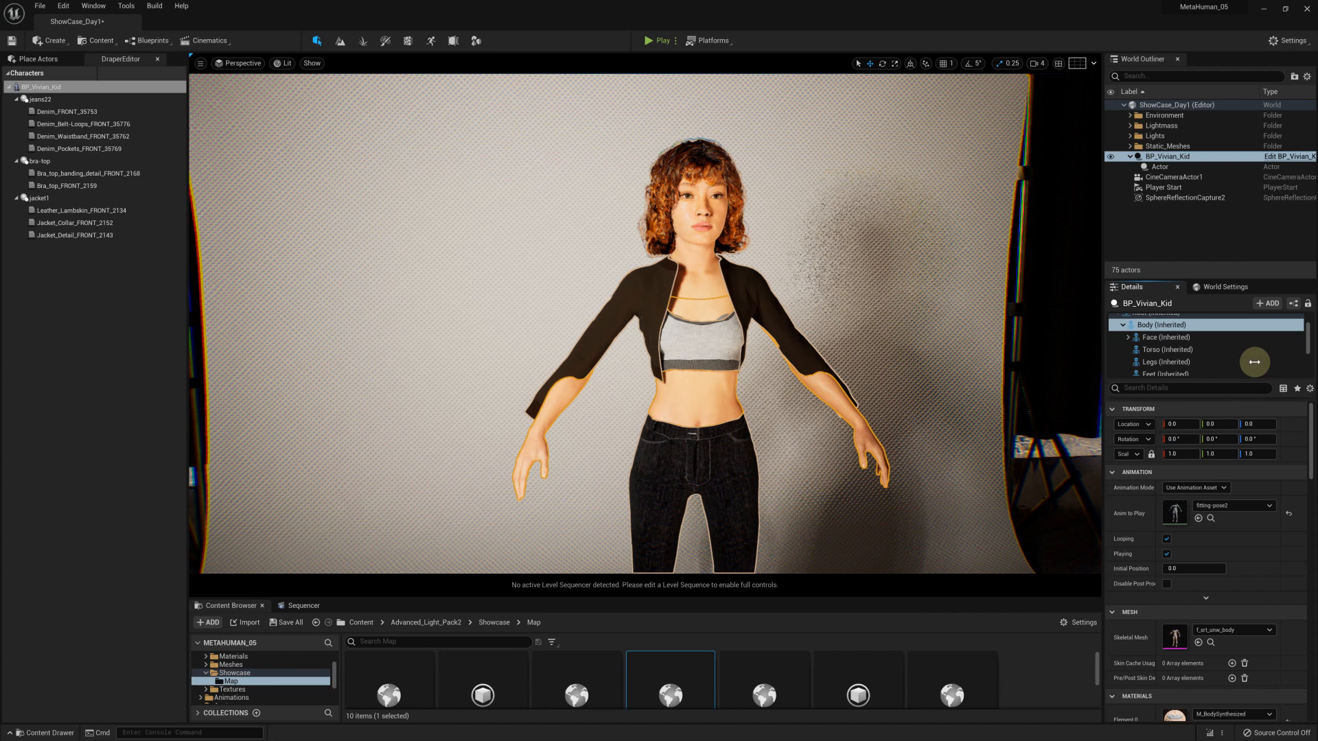
Set the Jacket component's Z location to 0
scroll(1255, 360, "down", 3)
left_click(1255, 354)
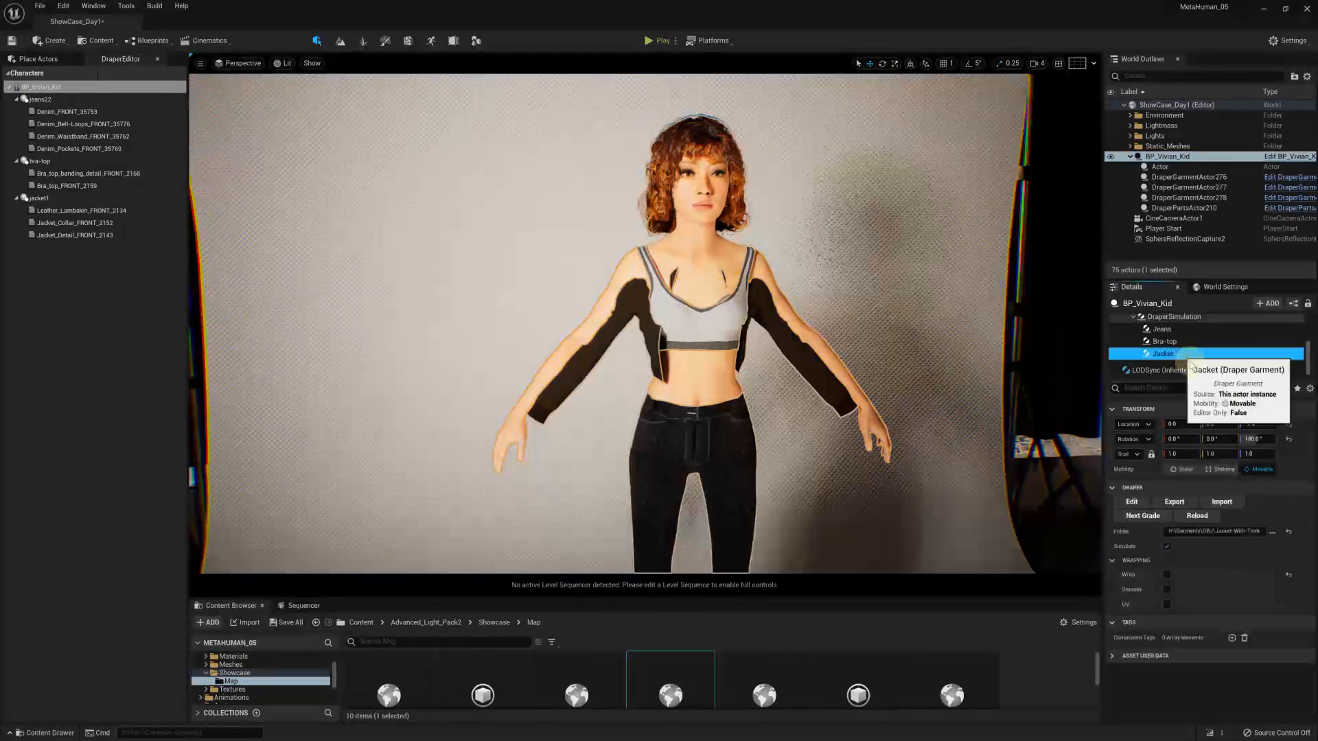
left_click(1255, 424)
type("0")
key("Return")
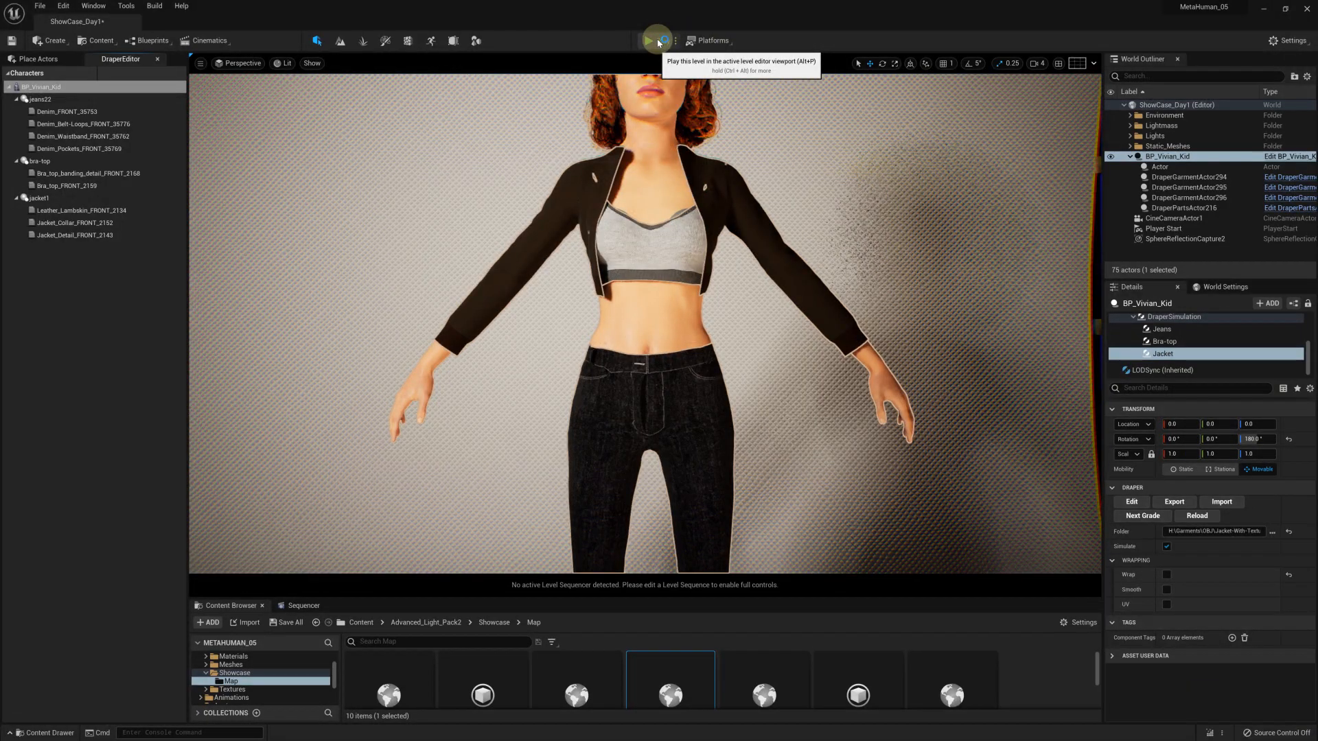
Play the level to simulate the jacket on the body, save the jacket1 garment, and stop playback
left_click(658, 43)
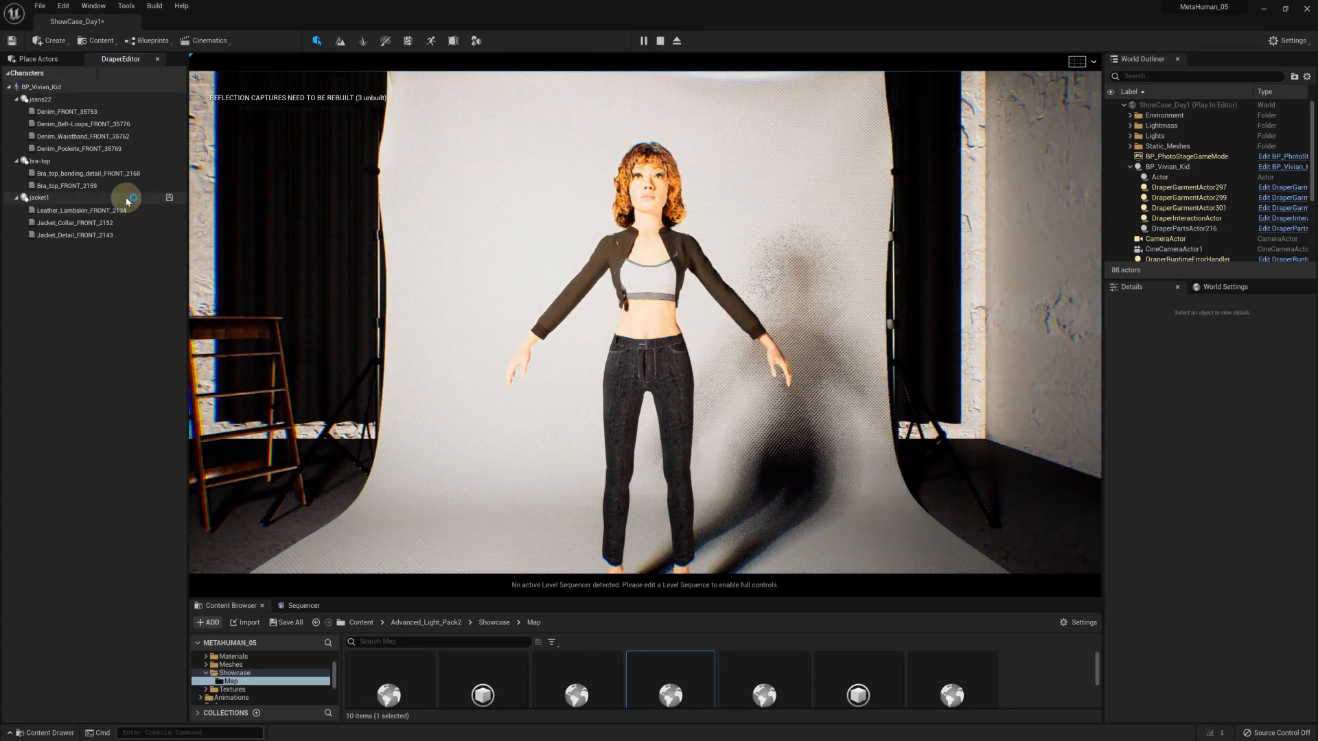
left_click(169, 200)
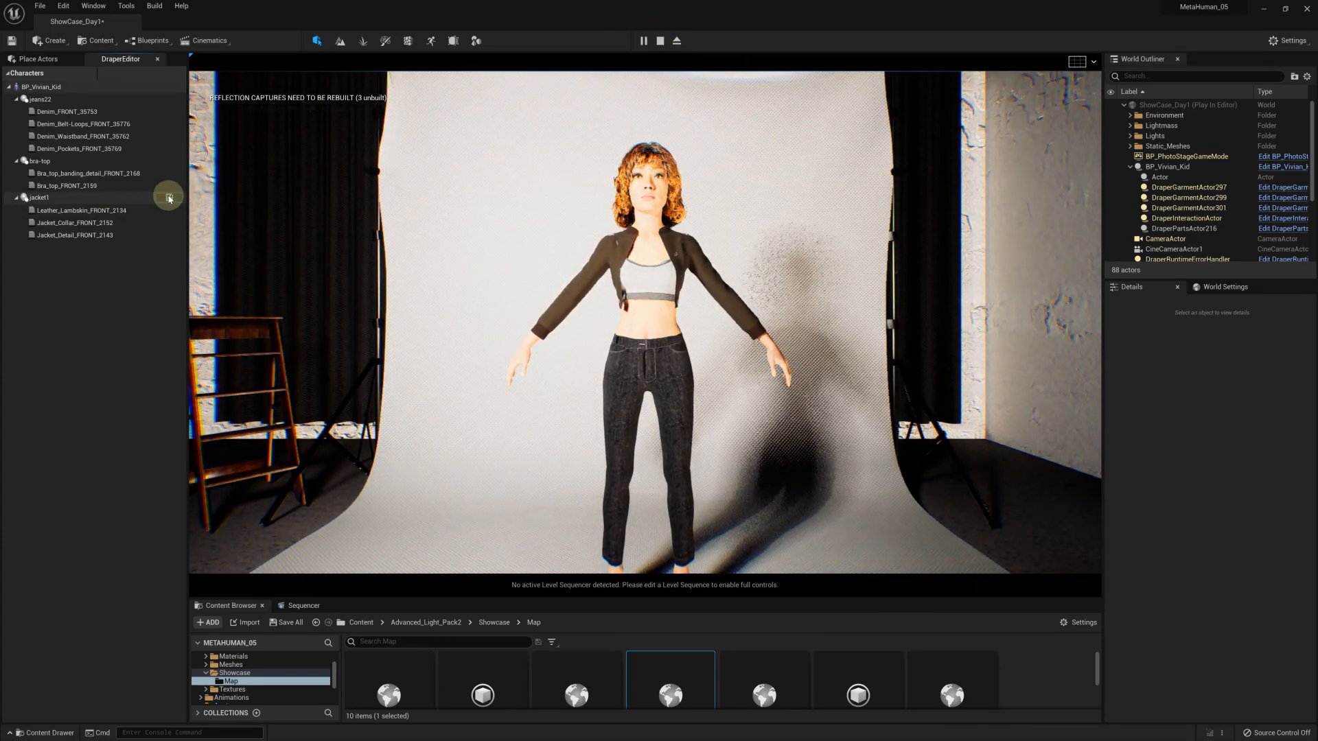
left_click(660, 40)
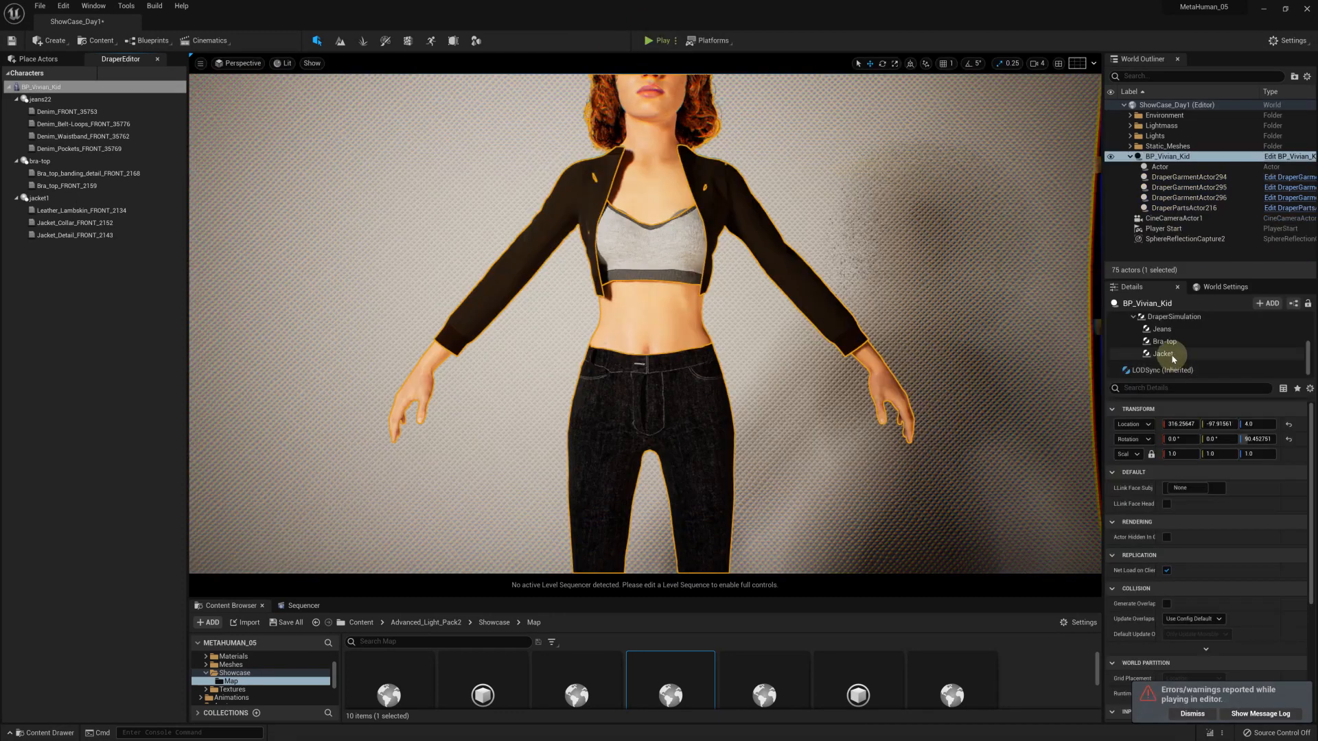
Enable Wrap for the Jacket component and set its Z rotation to 0°
left_click(1173, 359)
left_click(1167, 575)
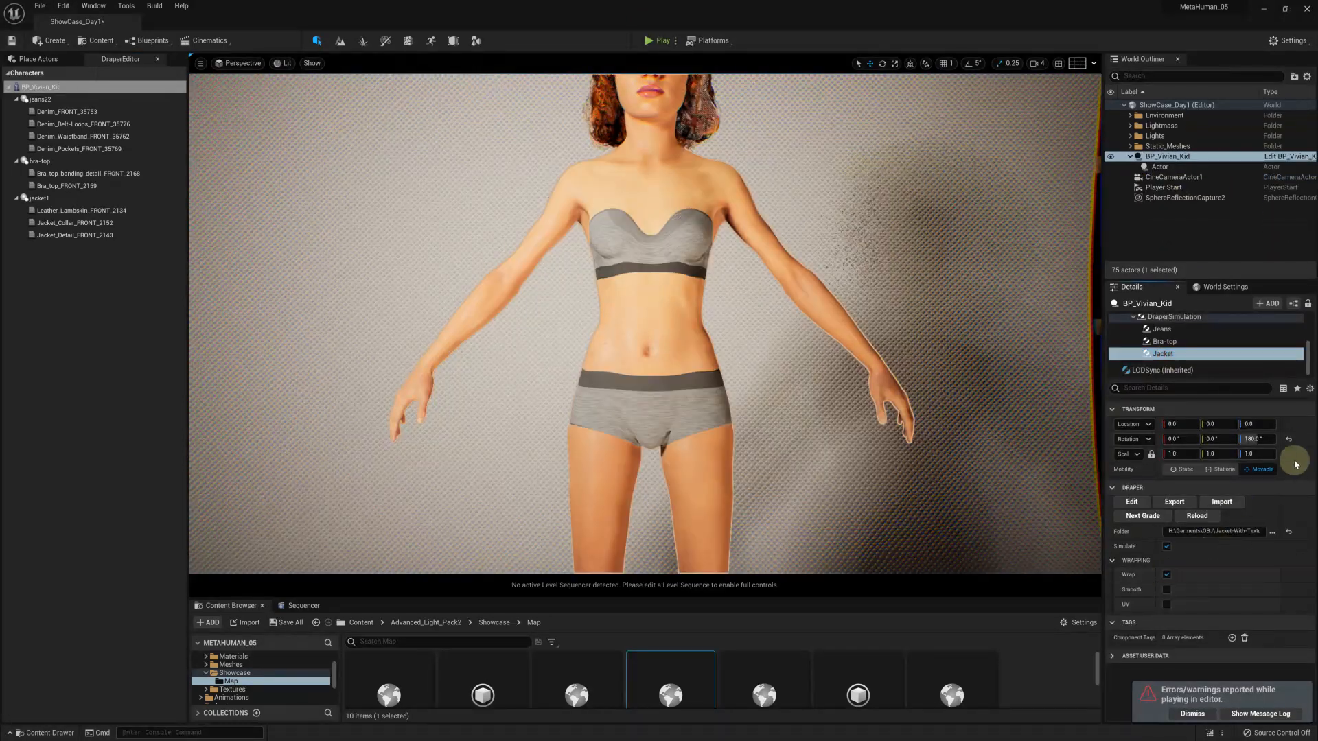
left_click(1265, 439)
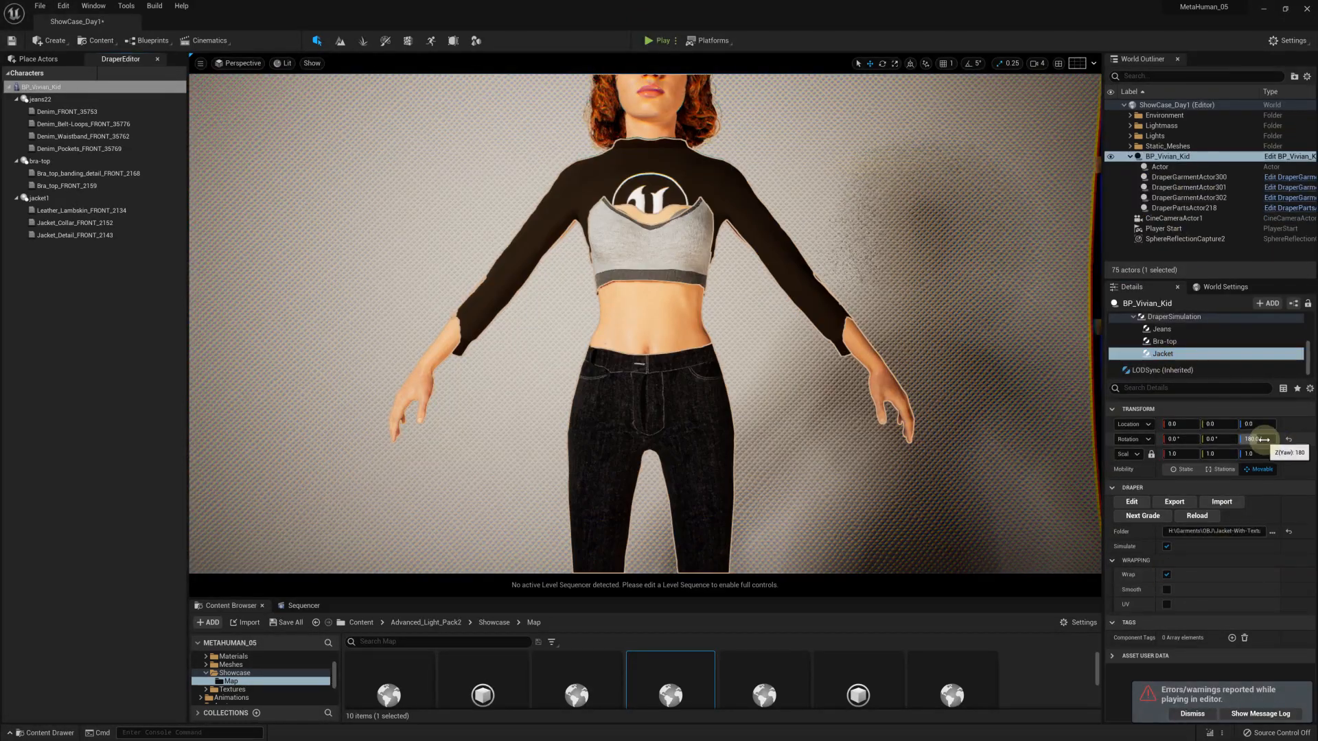
type("0")
key("Return")
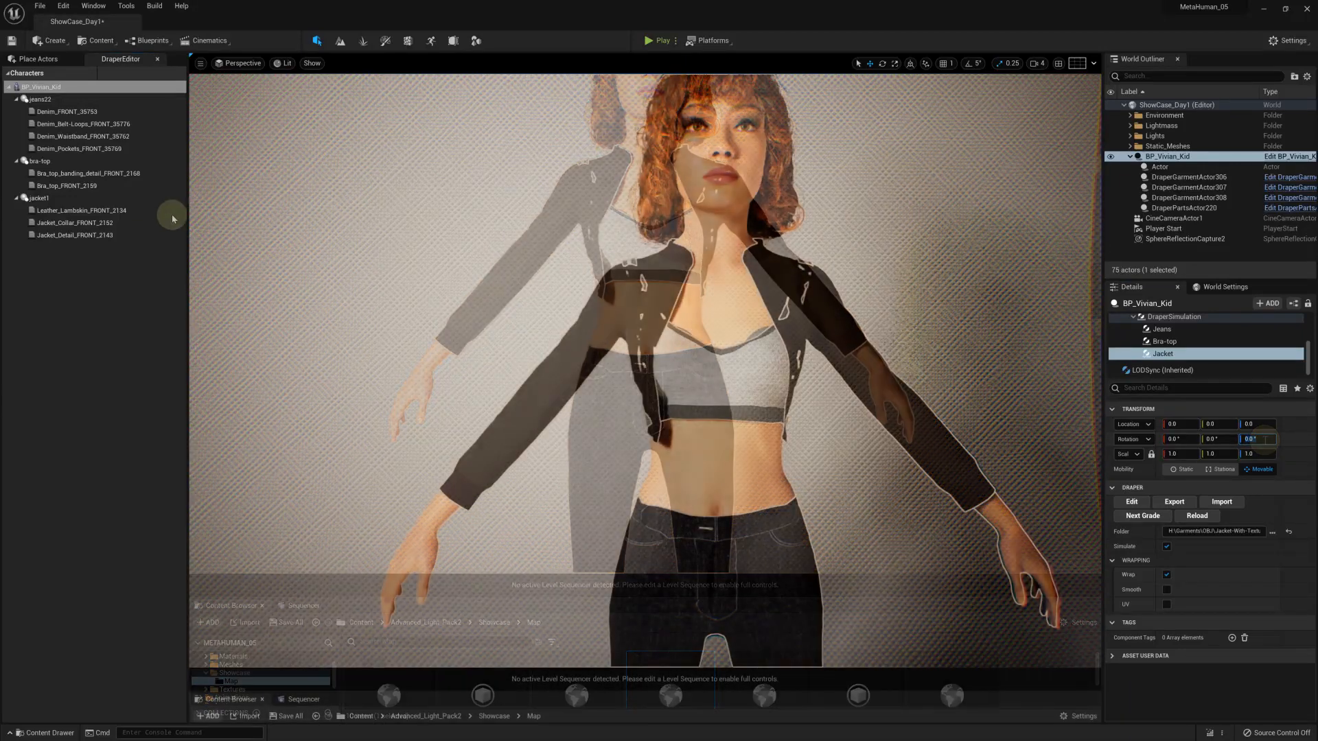
Set the jacket's Leather_Lambskin fabric to thickness 1.5 mm, bias 0.8 mm, curvature 1.0 and offset 1.5
left_click(79, 213)
left_click(146, 509)
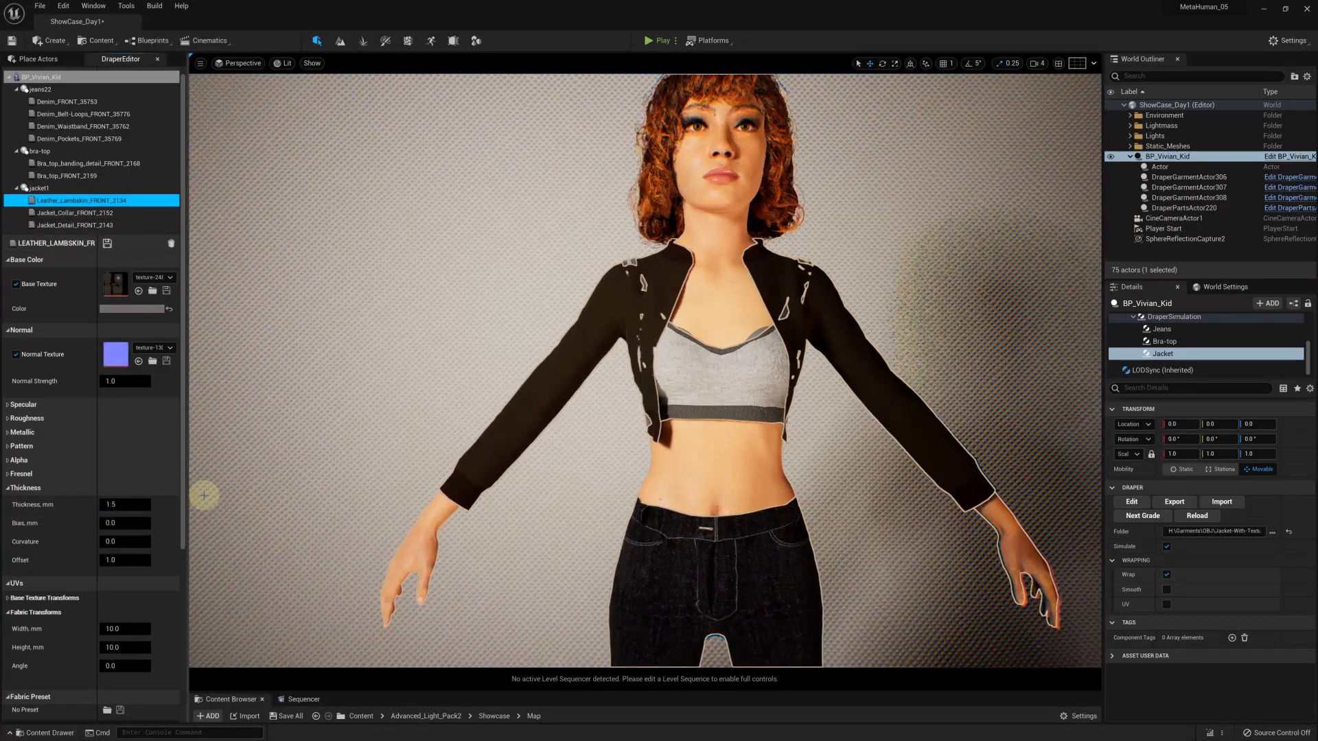
left_click(125, 523)
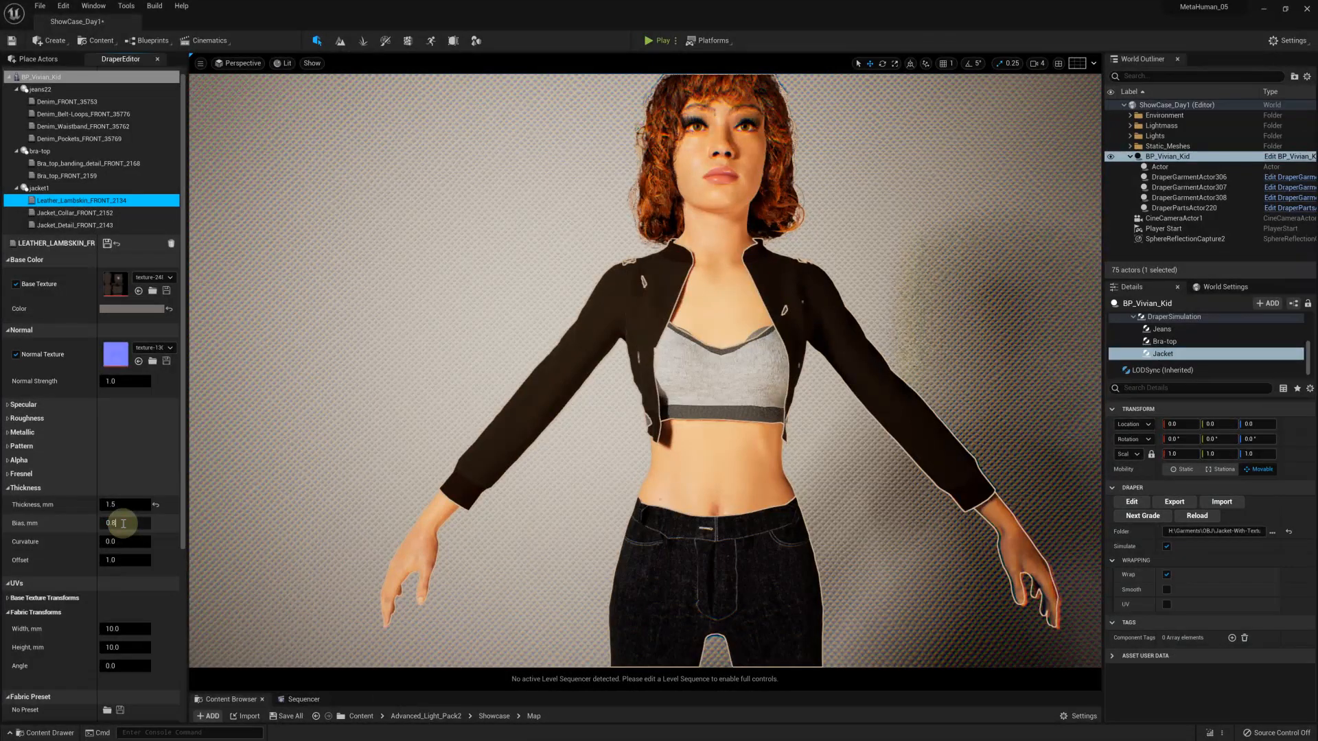
key("Return")
left_click(117, 559)
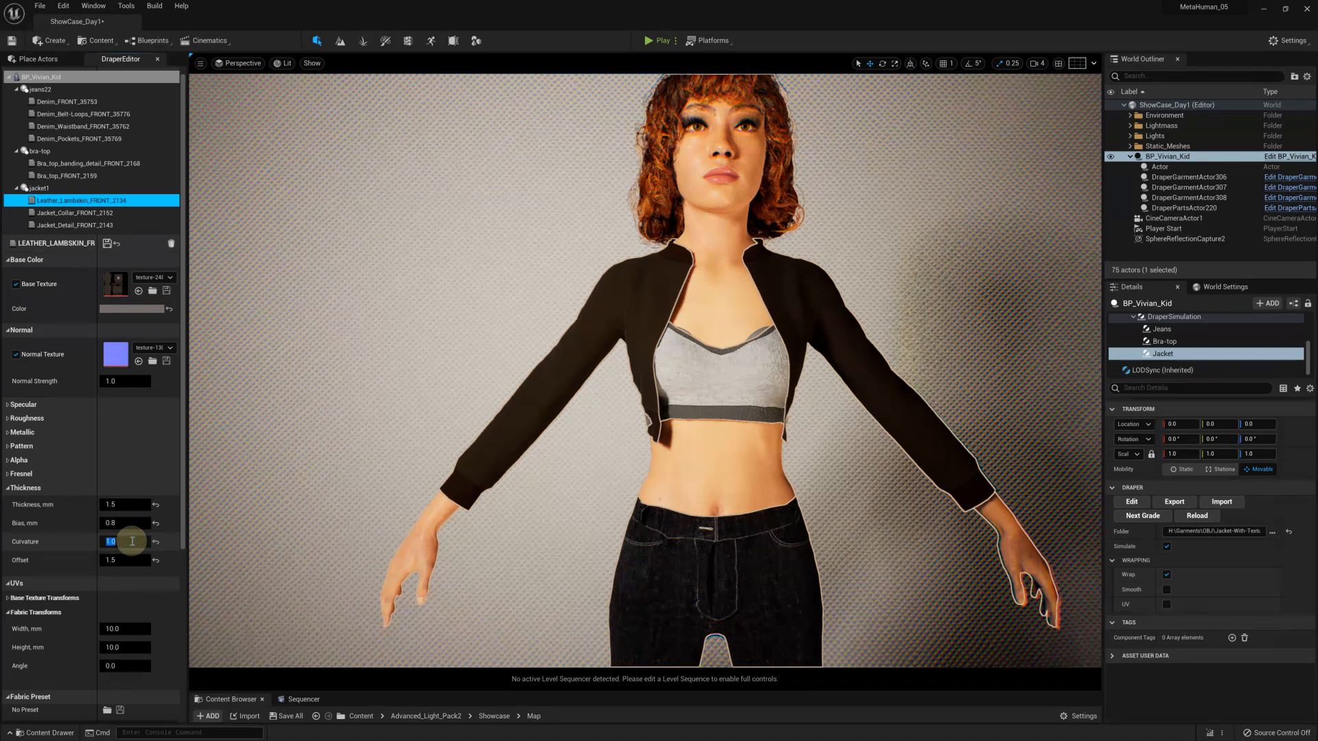
Set the Leather_Lambskin fabric's binding tolerance to 10 mm and binding distance to 111 mm
scroll(130, 549, "down", 5)
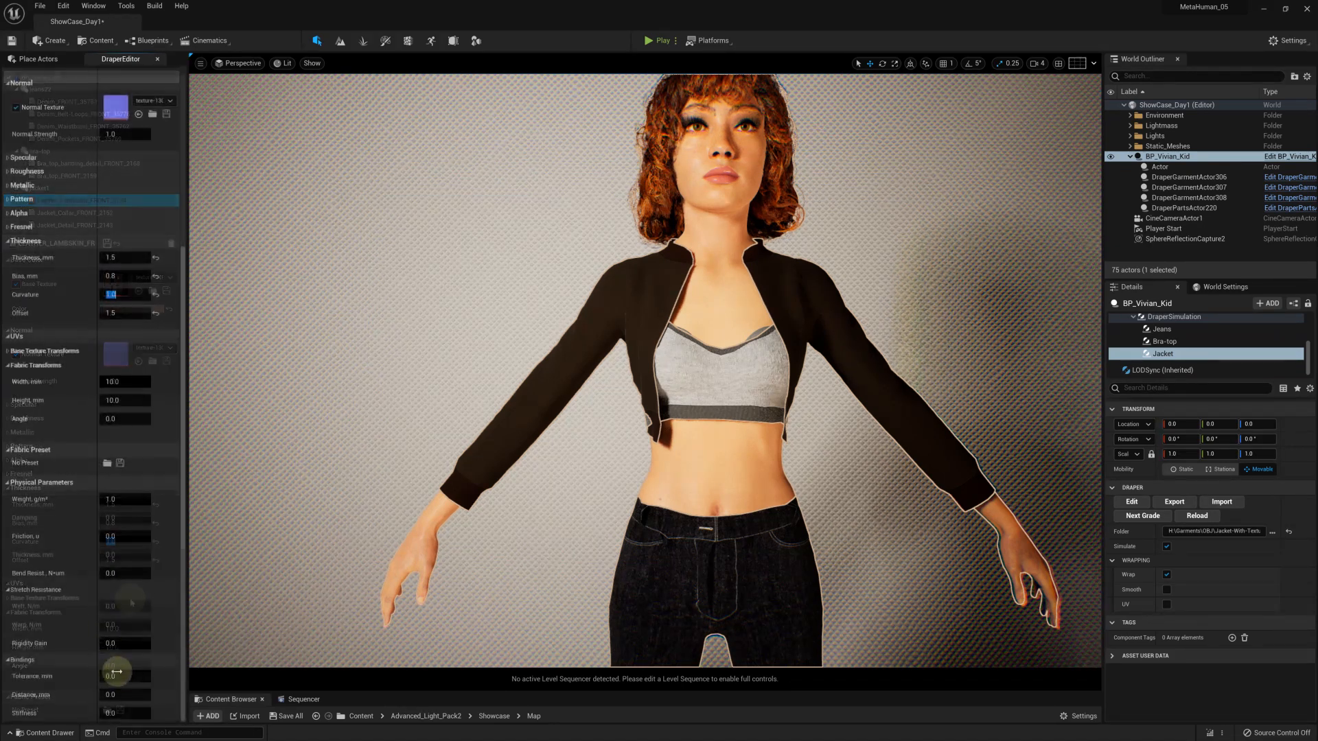
left_click(162, 671)
type("10")
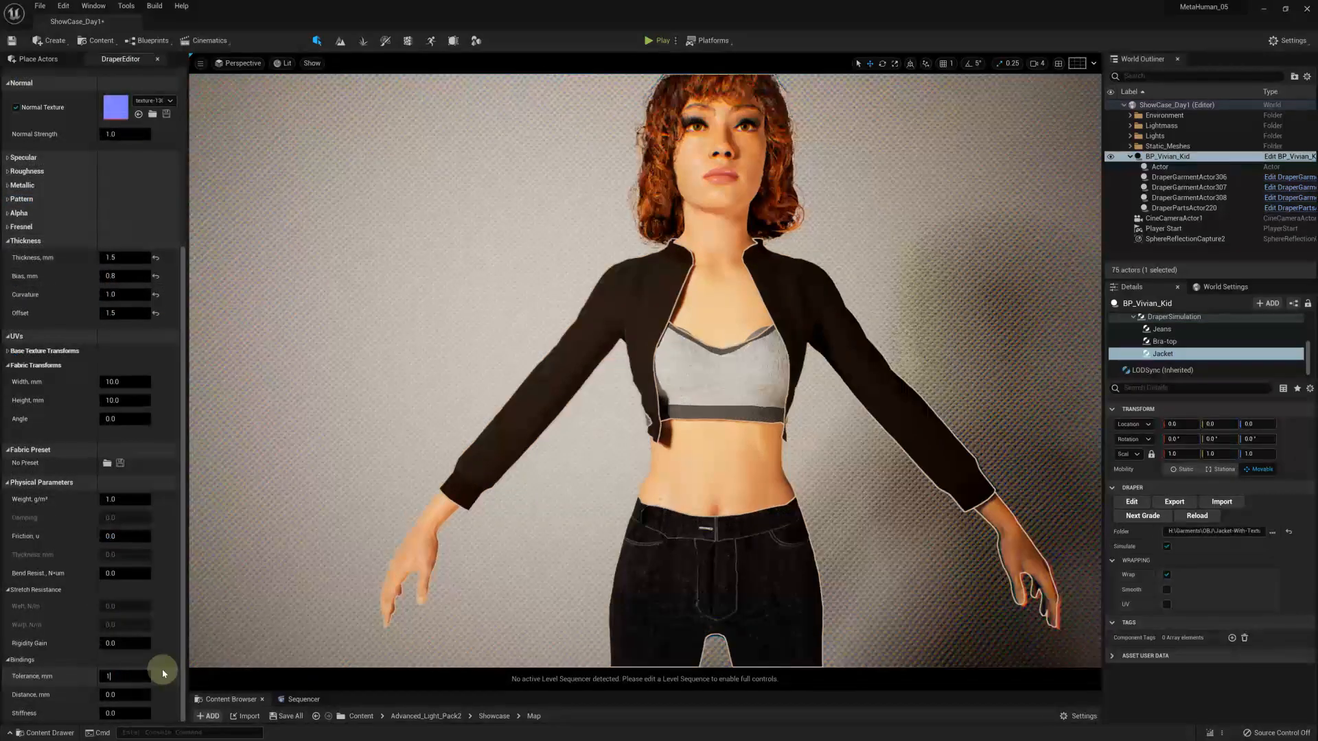
left_click(130, 690)
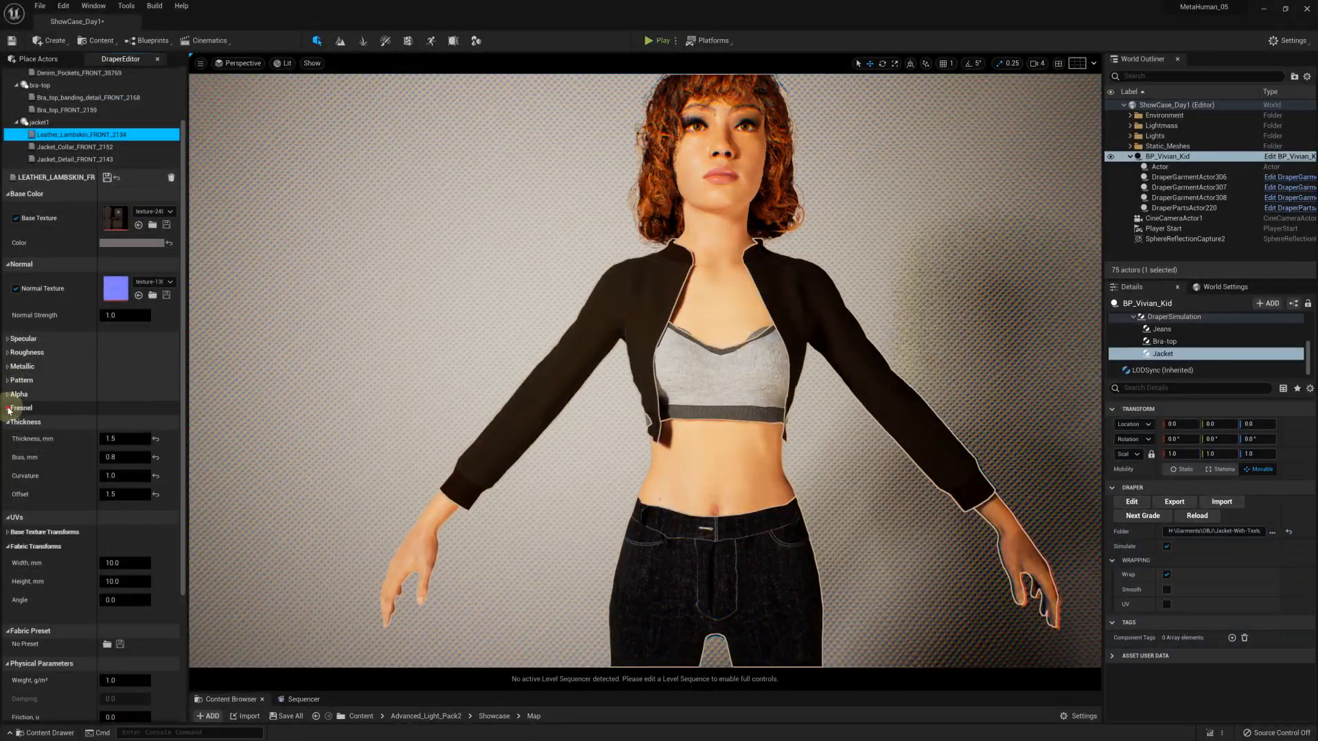
Set the Leather_Lambskin fabric's fuzz power to 0.5 and Fresnel power to -10, and save the fabric's settings
left_click(9, 408)
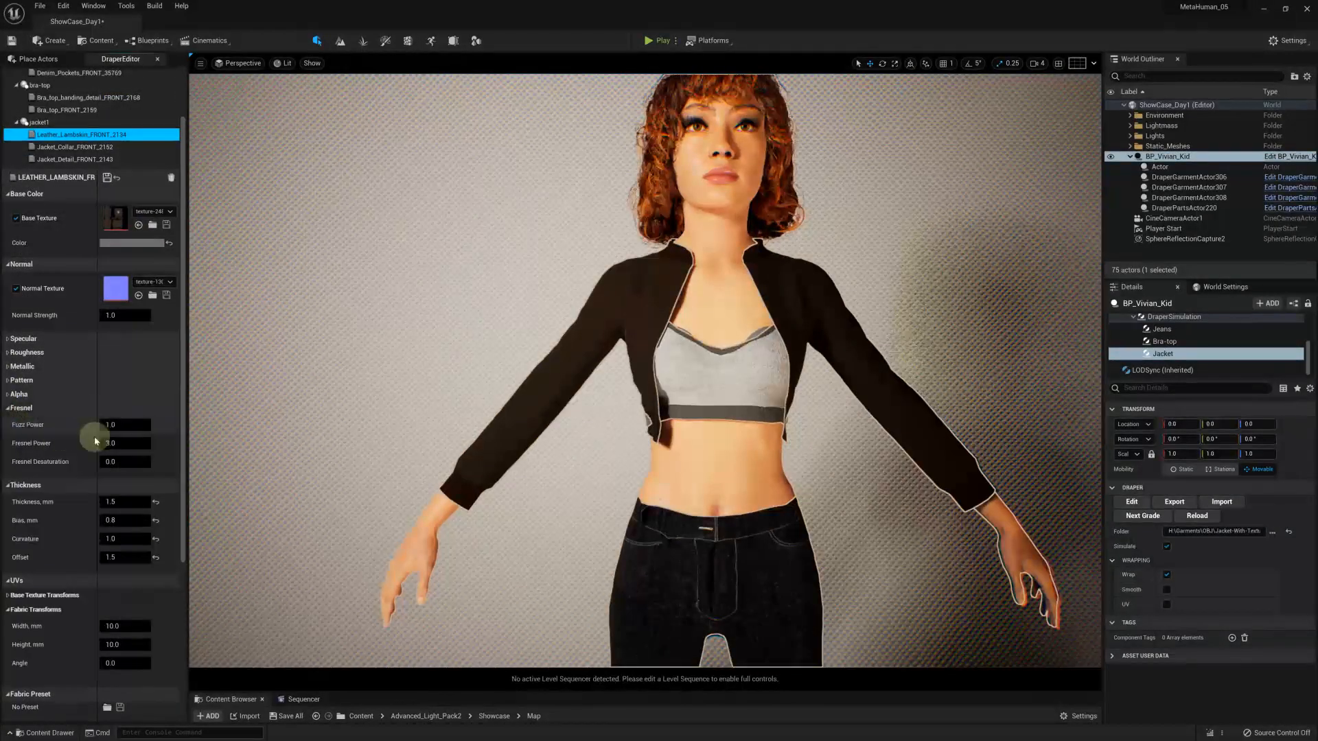
left_click(113, 425)
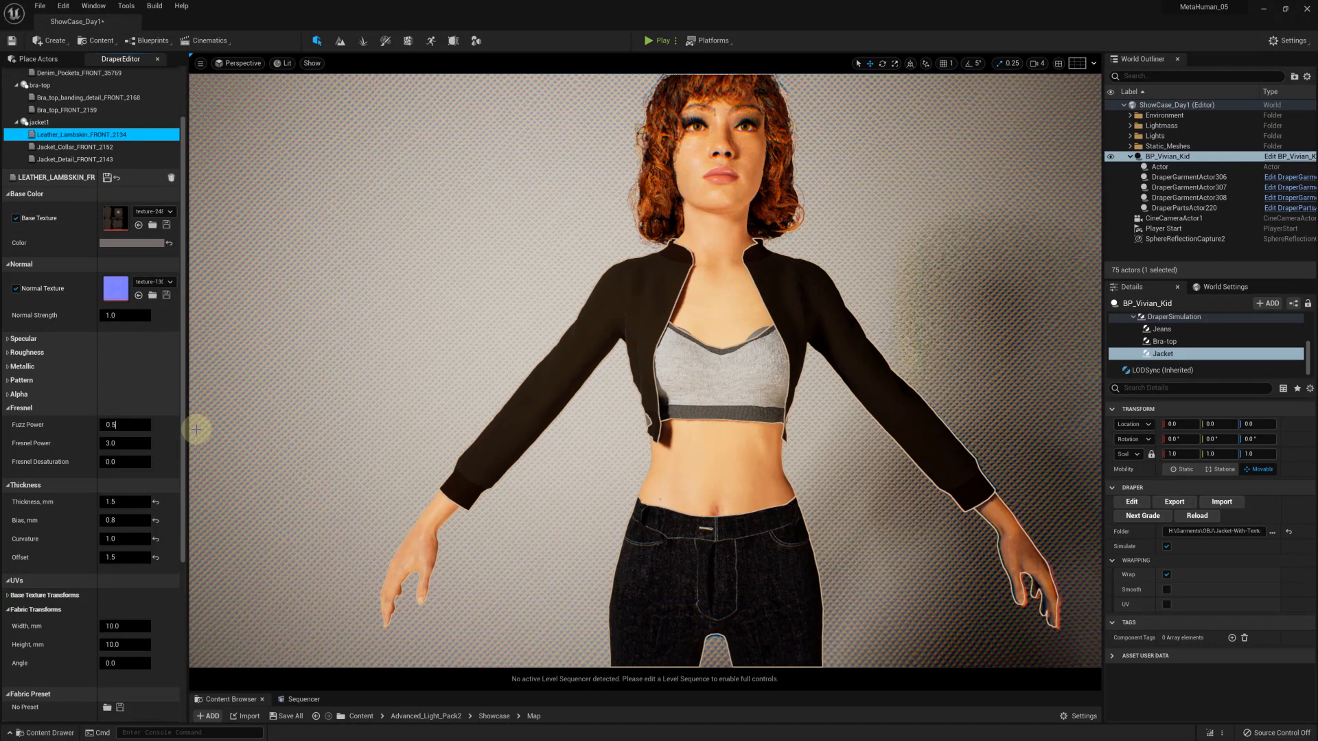
key("Return")
left_click(113, 443)
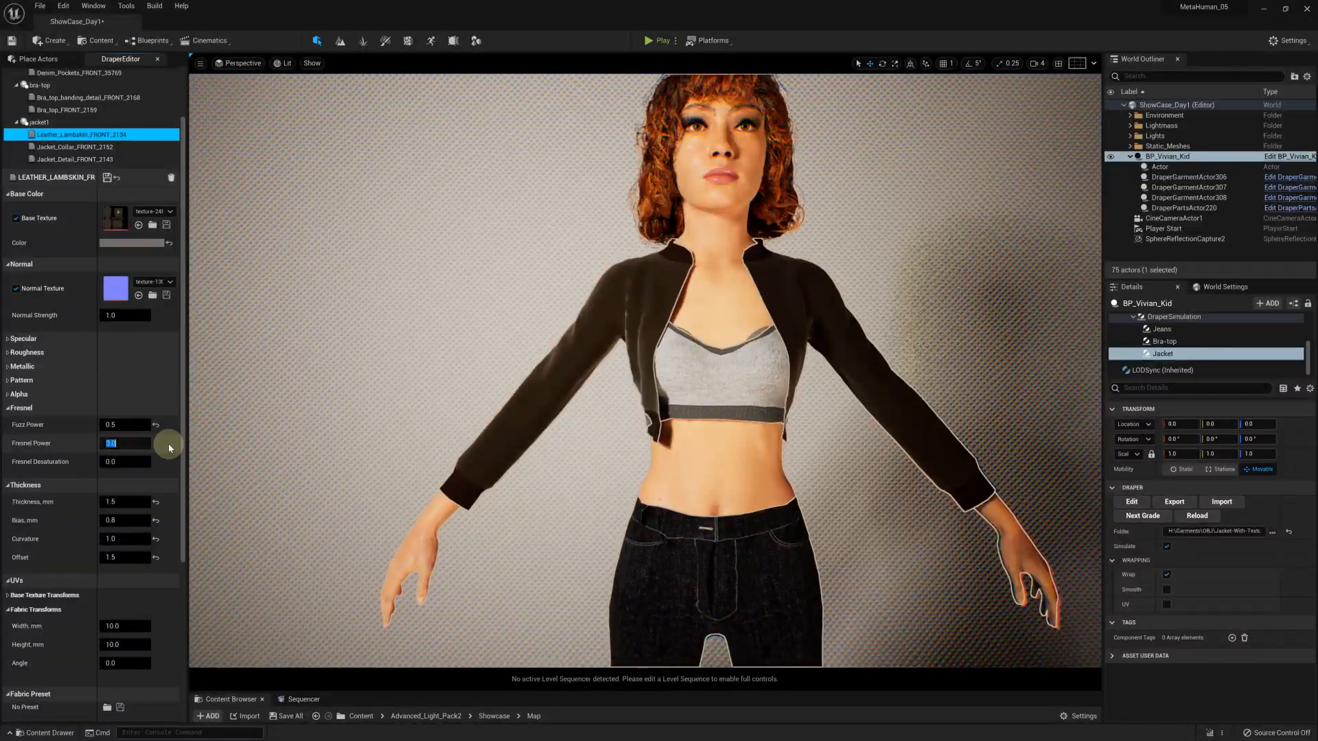
type("-10")
key("Return")
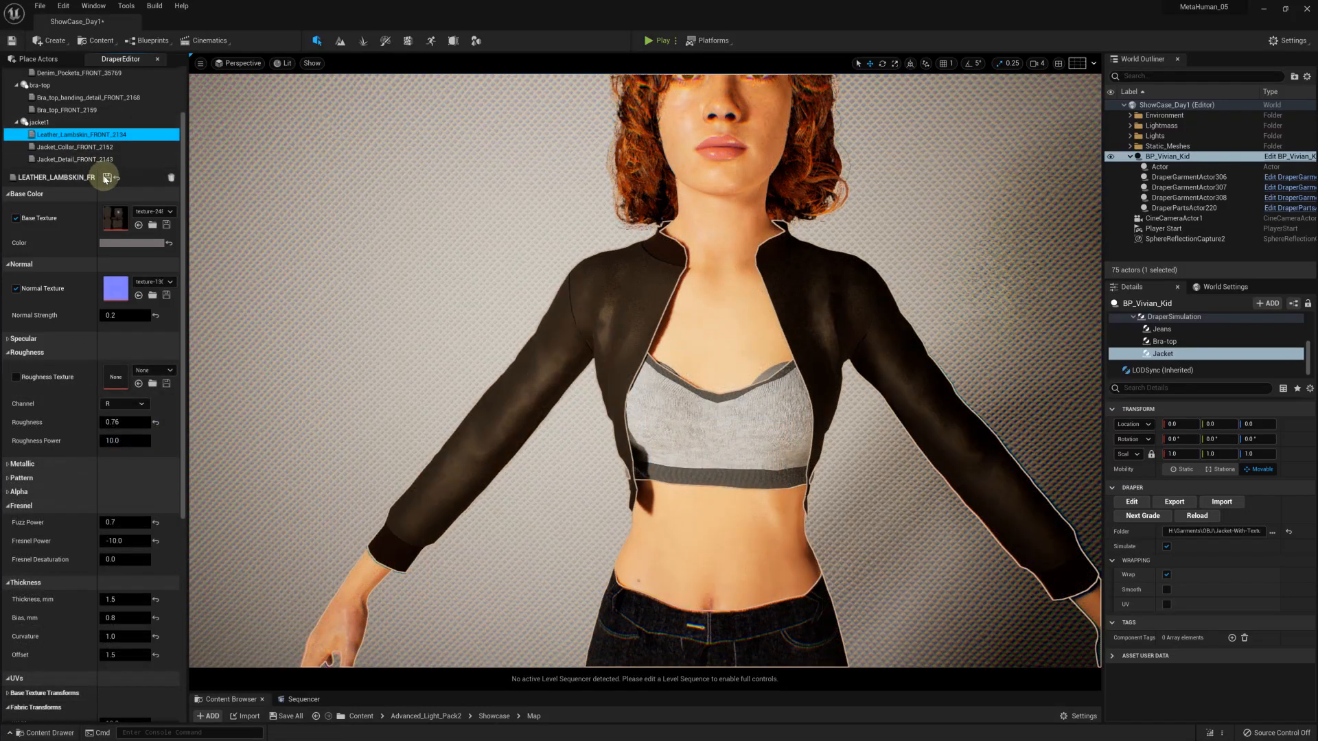
left_click(106, 178)
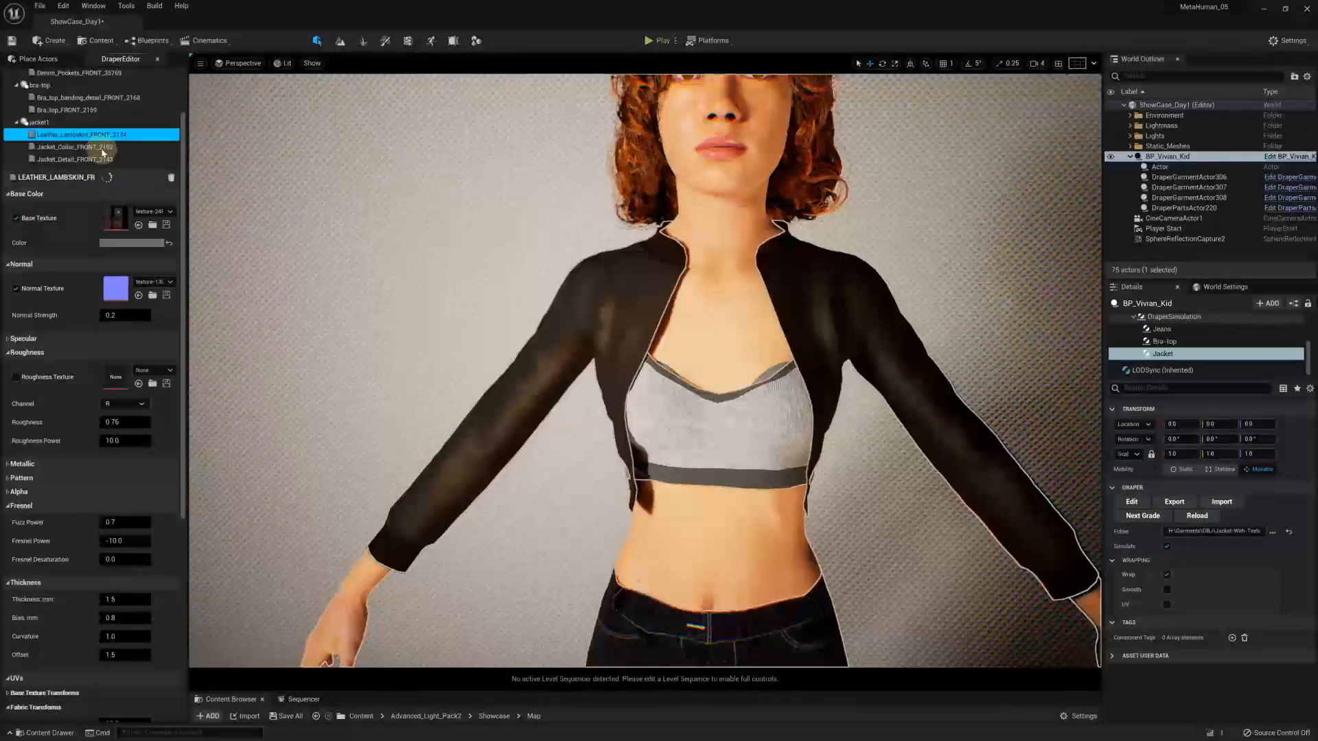
Set the Jacket_Detail fabric's binding tolerance to 11 mm, binding distance to 111 mm and stiffness to 0.2
left_click(80, 159)
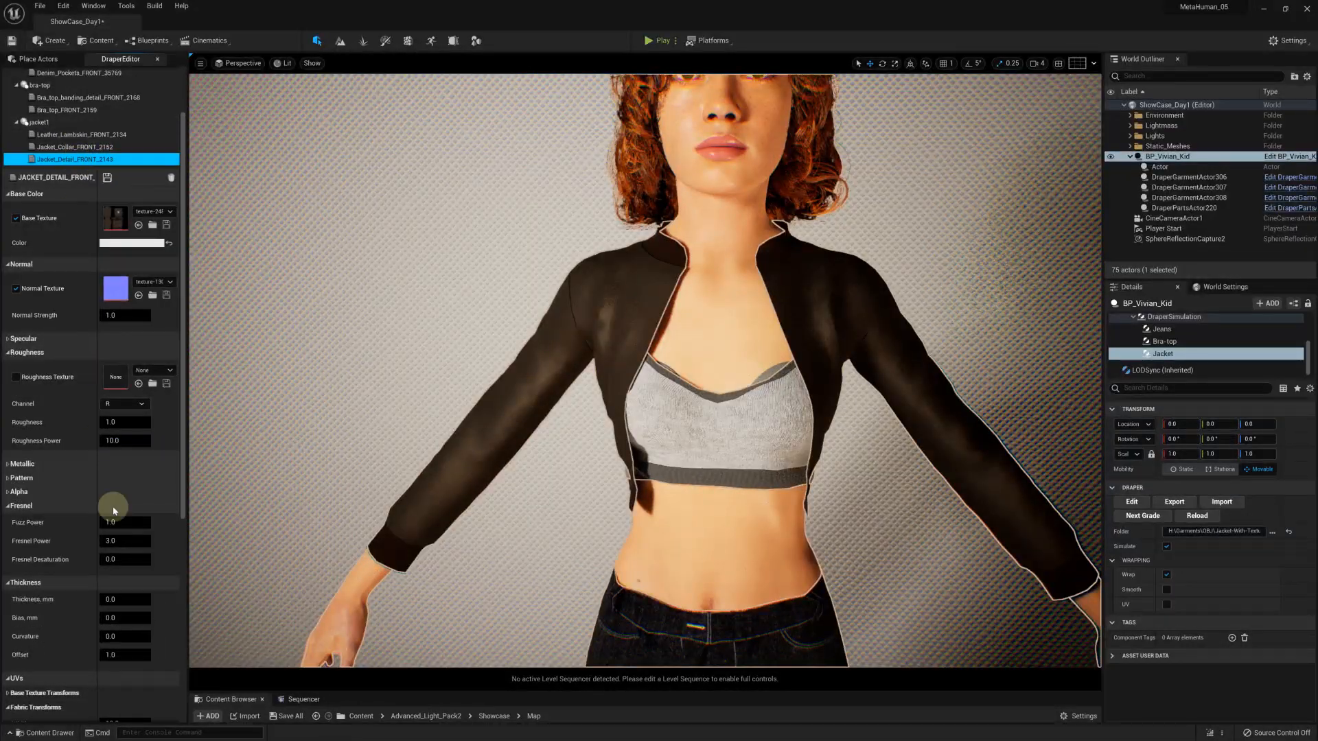
scroll(118, 537, "down", 3)
scroll(120, 536, "down", 7)
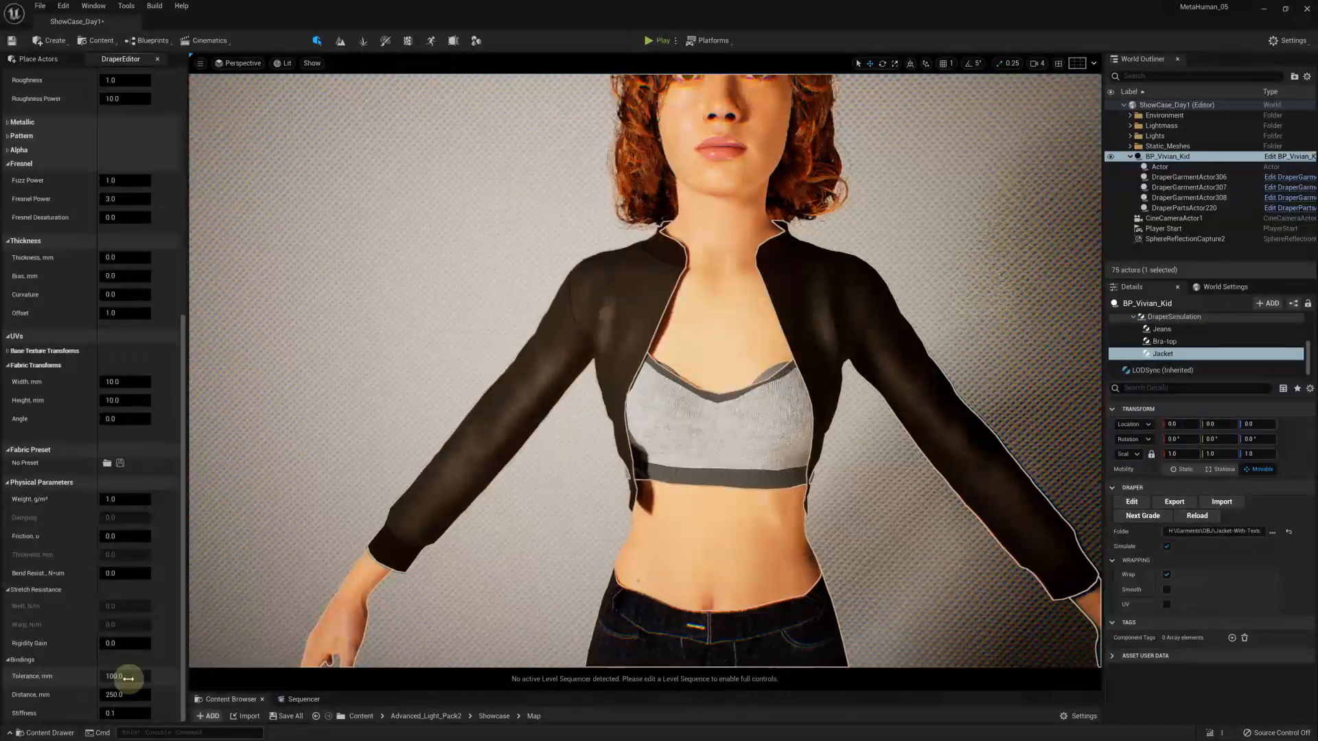
type("11")
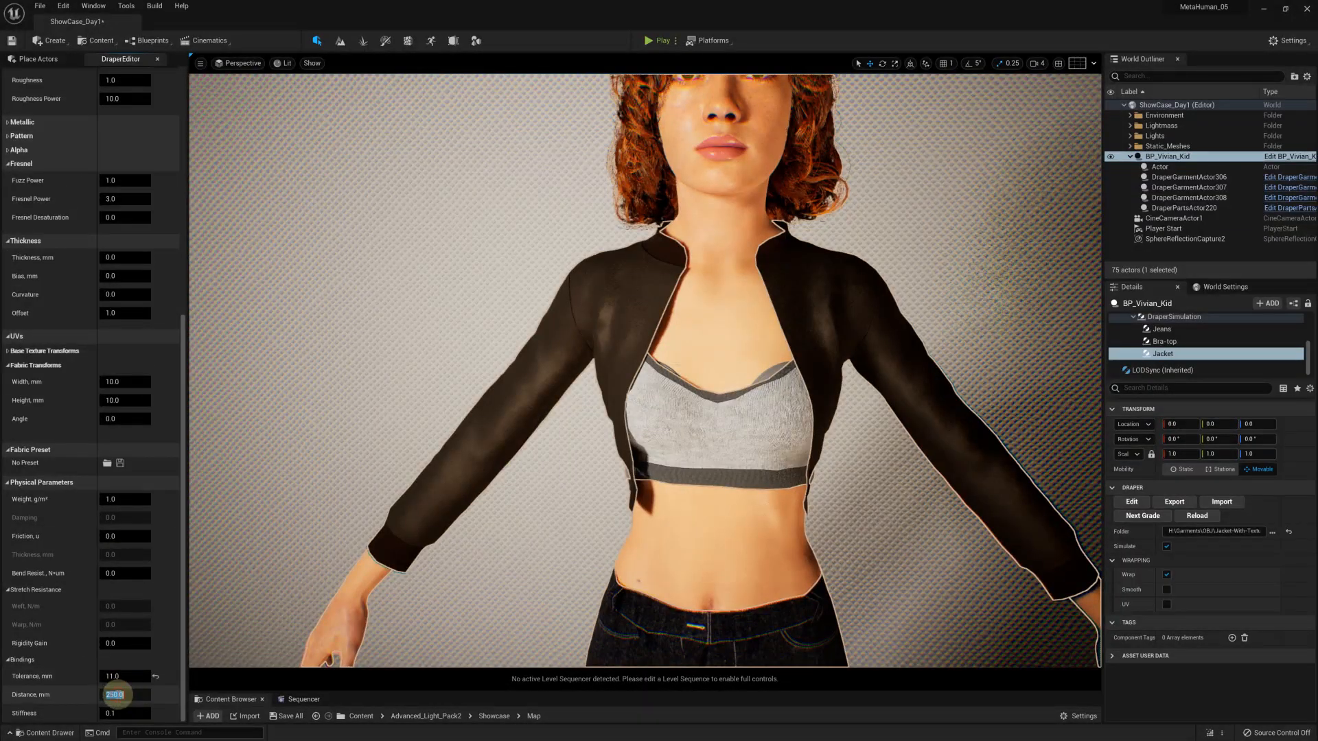
type("111")
key("Return")
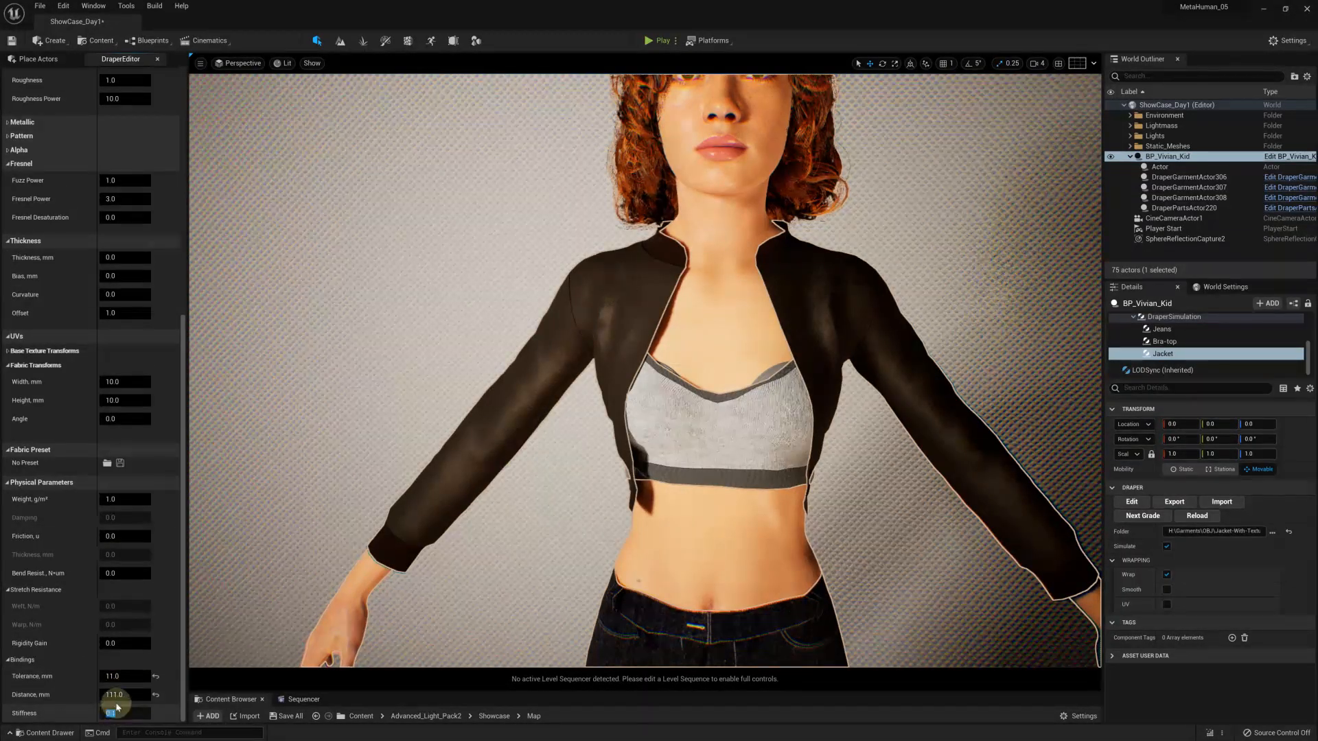
type("0")
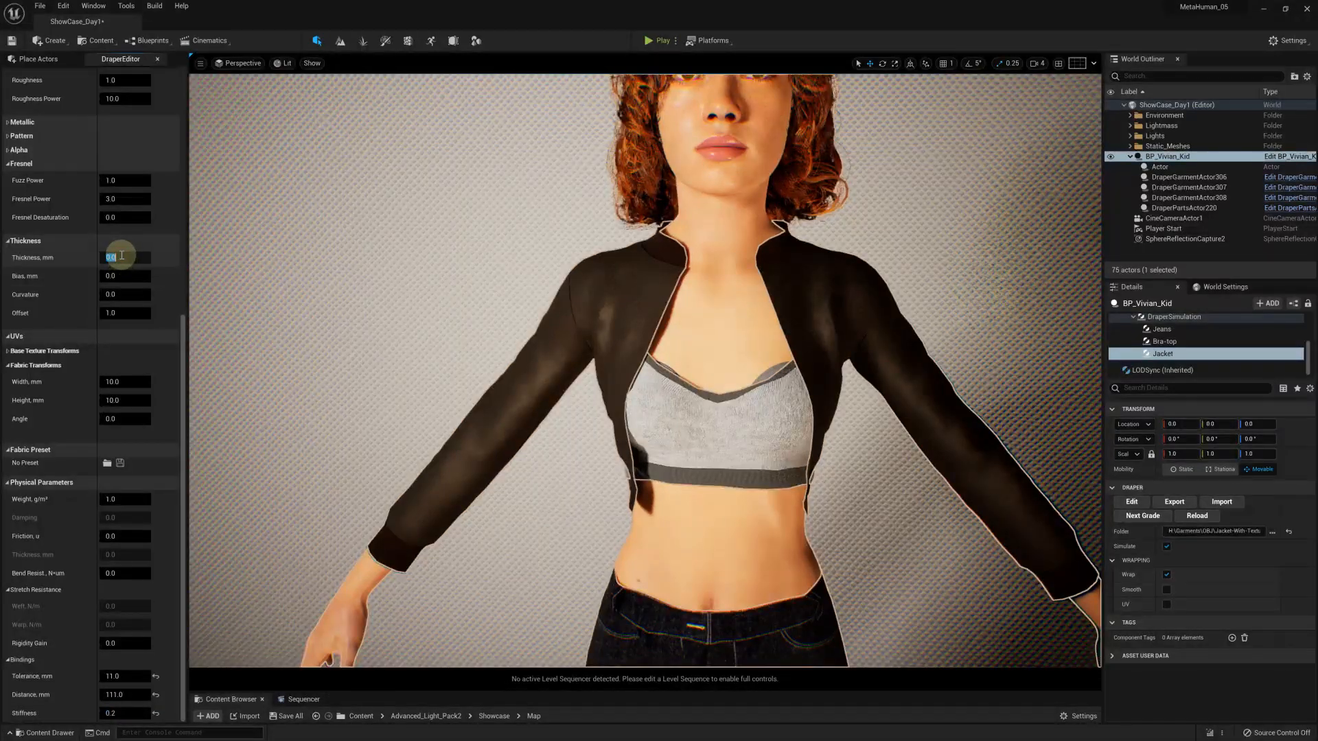
type("3")
Set the Jacket_Detail fabric's thickness to 3 mm and its bias to 1.5 mm
left_click(111, 276)
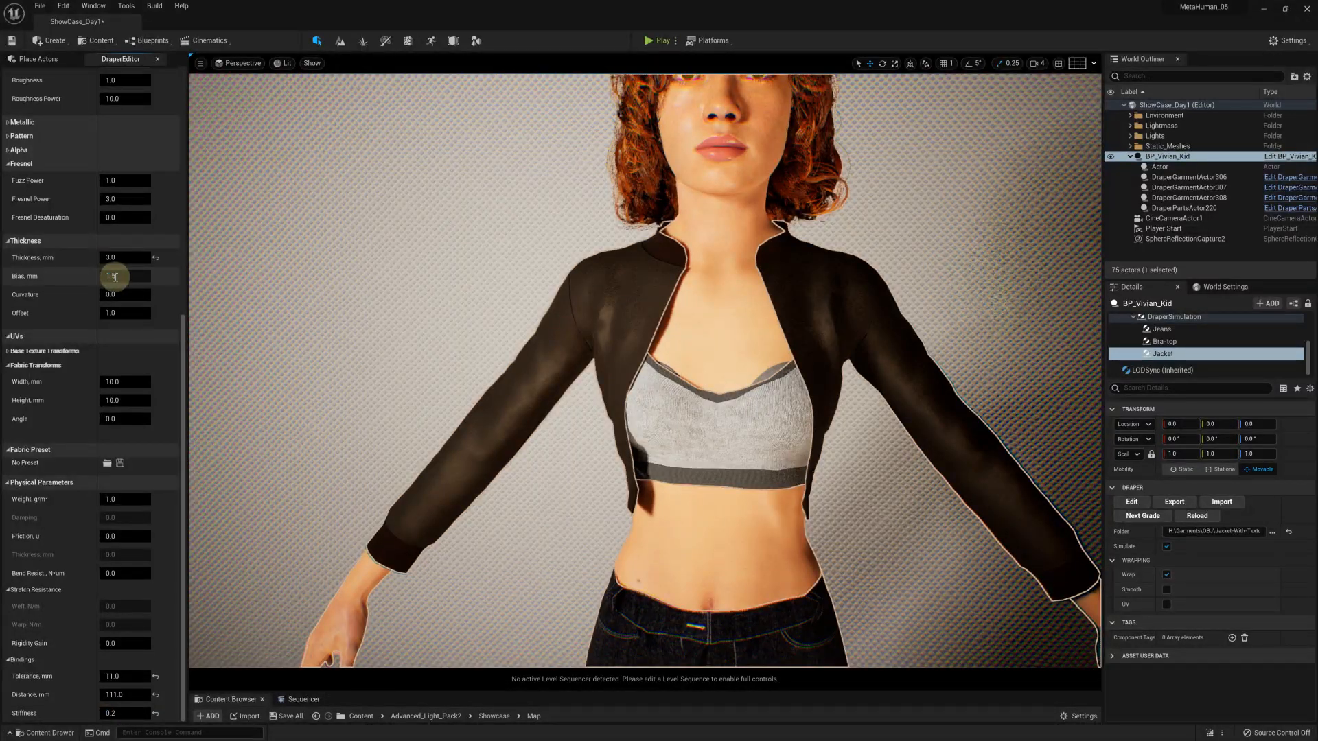
type("1.5")
key("Return")
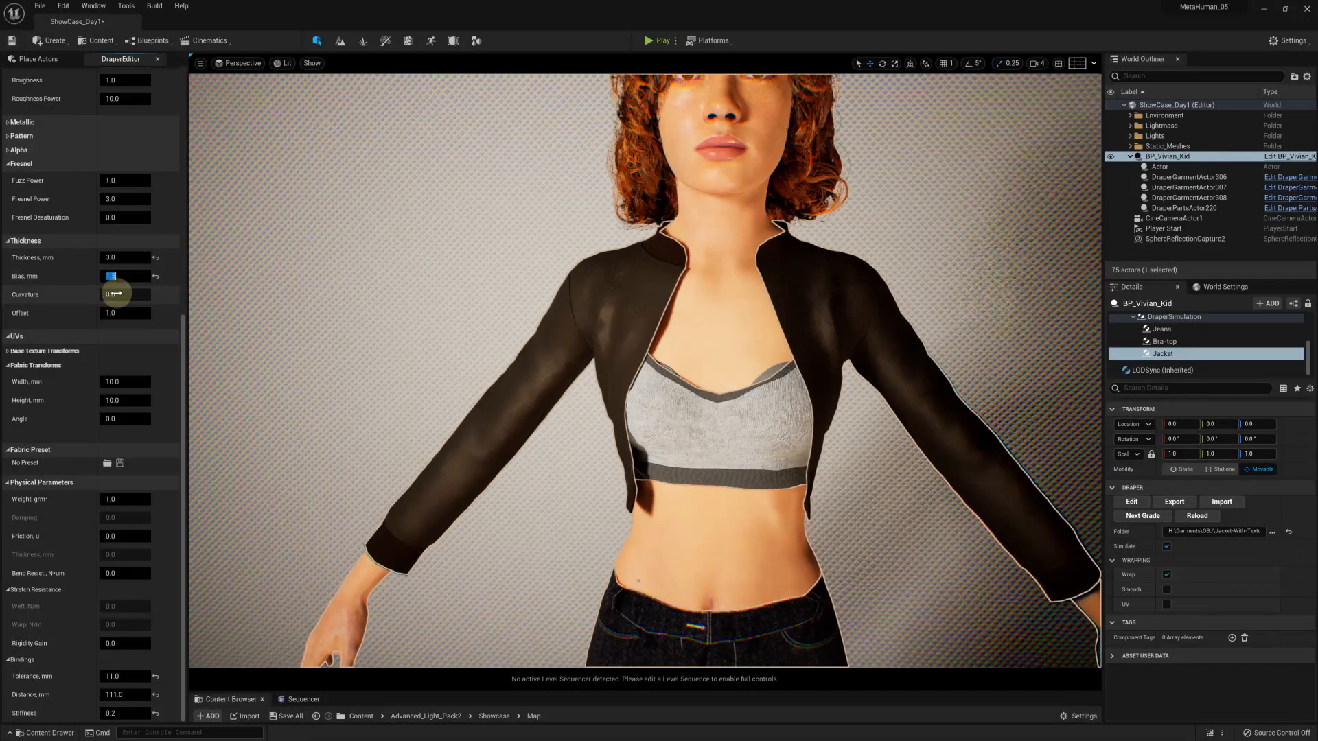